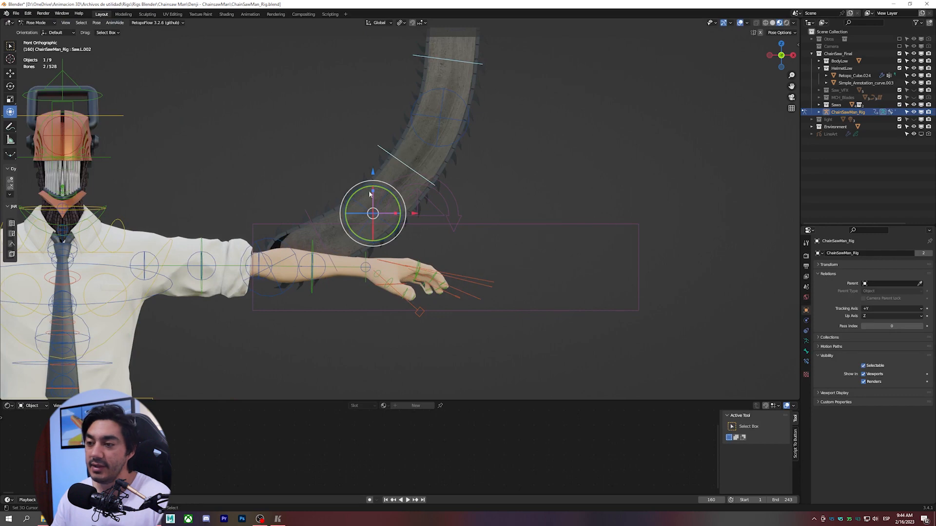
# - Undo the last pose change and rotate the saw's base bone Saw.L.001 to curl the chainsaw upward
pyautogui.hotkey('ctrl', 'z')
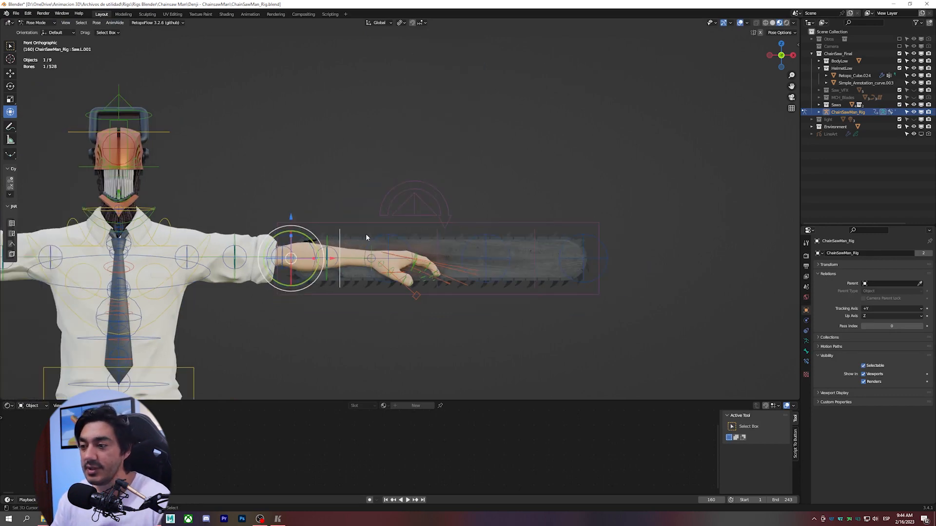
pyautogui.press('r')
pyautogui.click(463, 145)
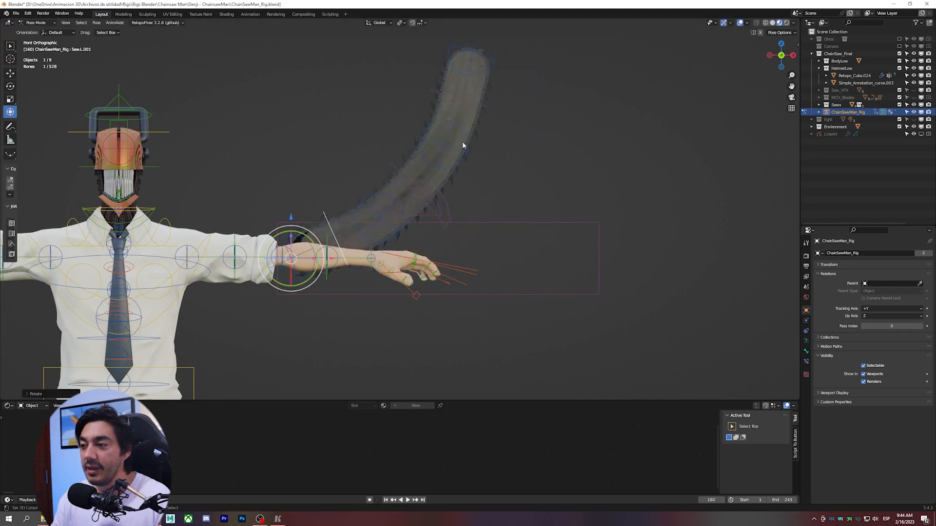
# - Move the tweak controls tweak_Saw.L.003 and tweak_Saw.L.002 to bend the raised chainsaw into an S-curve
pyautogui.click(445, 142)
pyautogui.press('g')
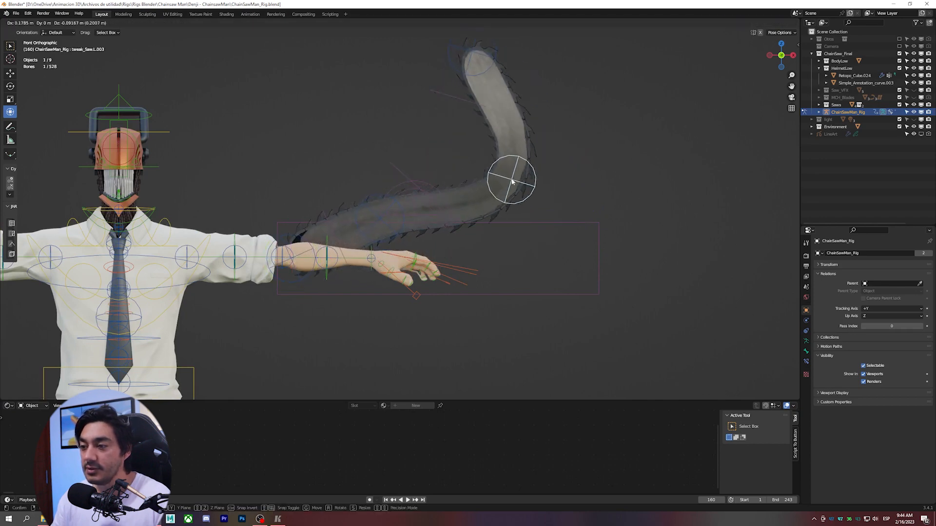
pyautogui.click(512, 181)
pyautogui.click(415, 187)
pyautogui.press('g')
pyautogui.click(361, 164)
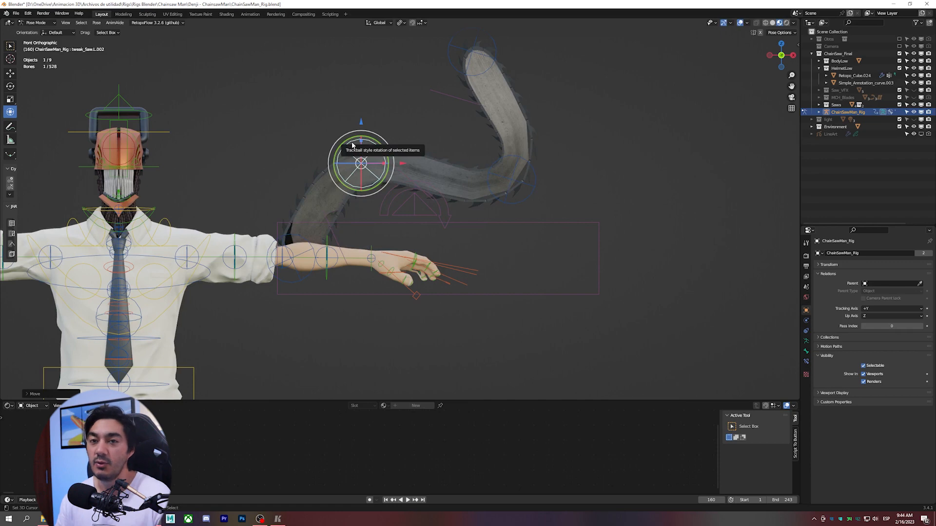
# - Clear the rotation and location of all the rig's visible pose bones
pyautogui.hotkey('alt', 'a')
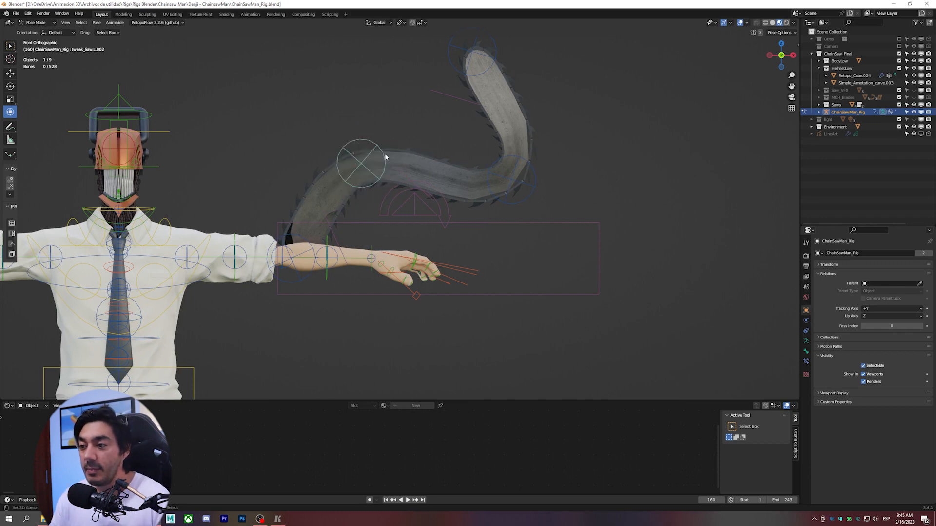
pyautogui.press('a')
pyautogui.hotkey('alt', 'r')
pyautogui.hotkey('alt', 'g')
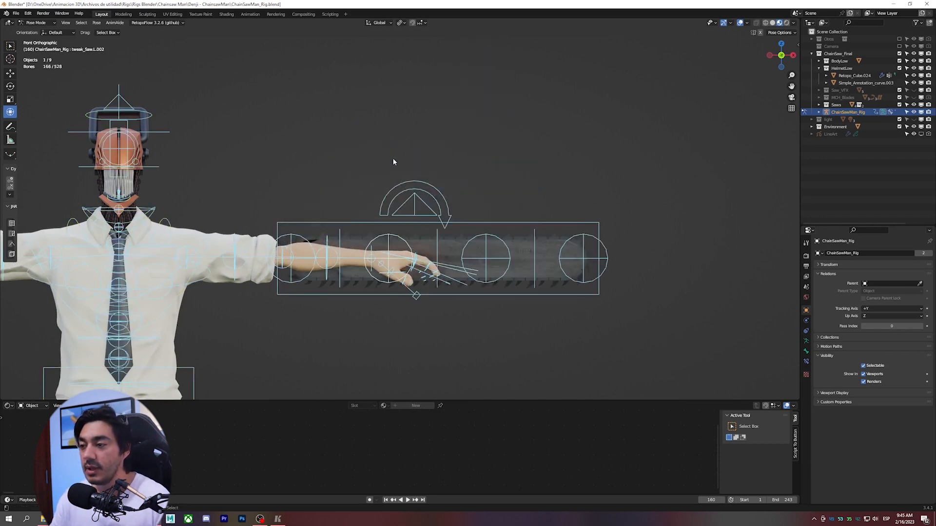
# - Rotate the curved-arrow Blades.L control above the saw in two turns to run the teeth along the chain
pyautogui.click(443, 190)
pyautogui.press('r')
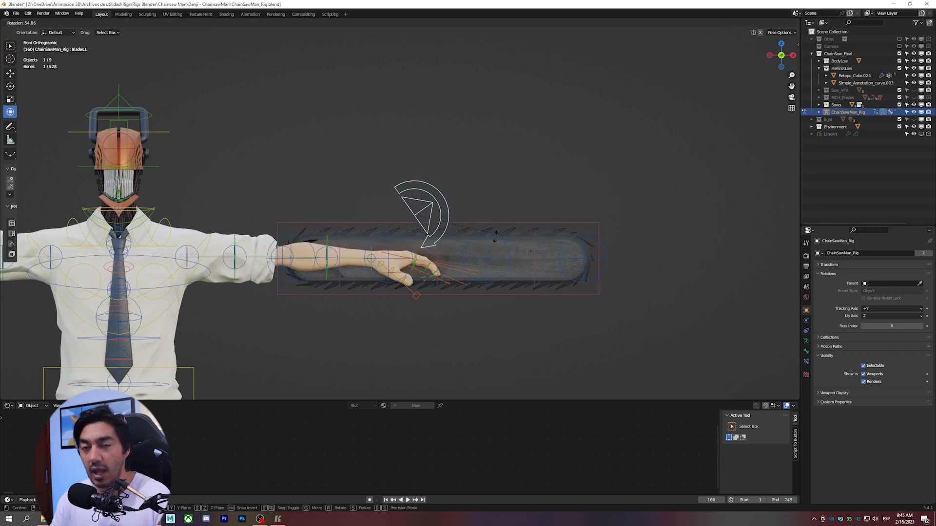
pyautogui.click(484, 266)
pyautogui.scroll(3, 484, 266)
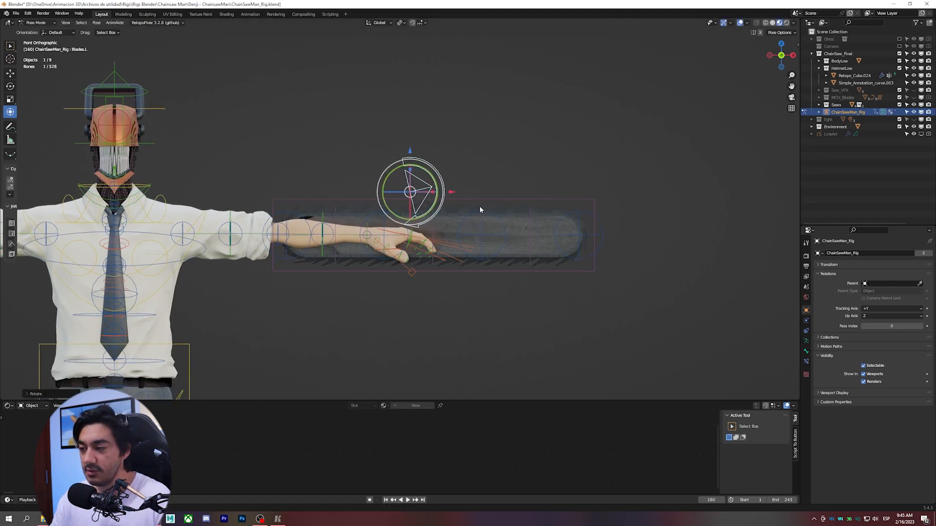
pyautogui.press('r')
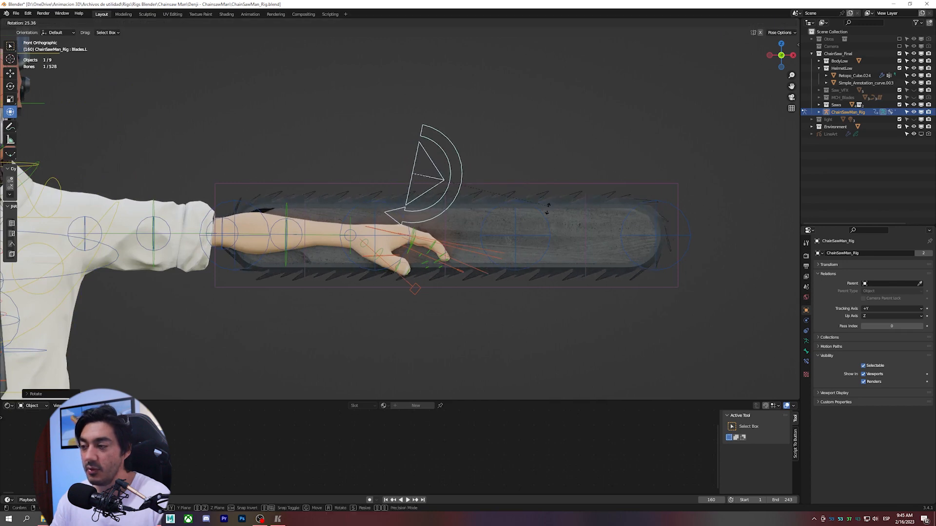
pyautogui.rightClick(536, 242)
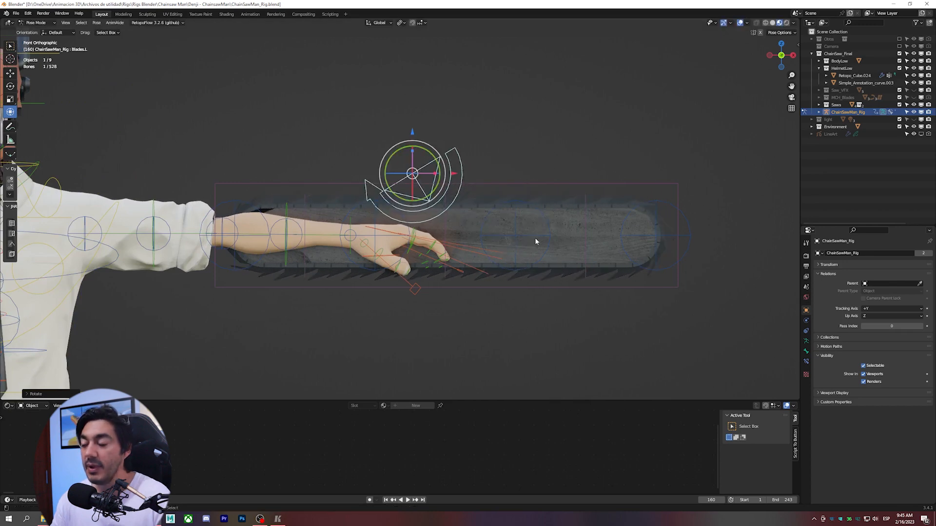
# - Move tweak_Saw.L.003 up and tweak_Saw.L.002 down below the hand to bend the straight saw into a wave
pyautogui.click(516, 201)
pyautogui.press('g')
pyautogui.click(504, 95)
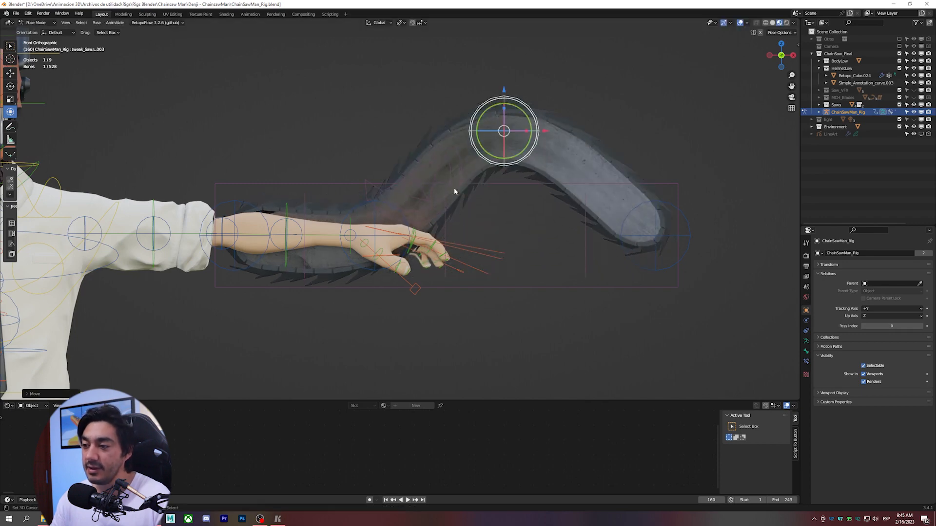
pyautogui.click(366, 207)
pyautogui.press('g')
pyautogui.click(398, 321)
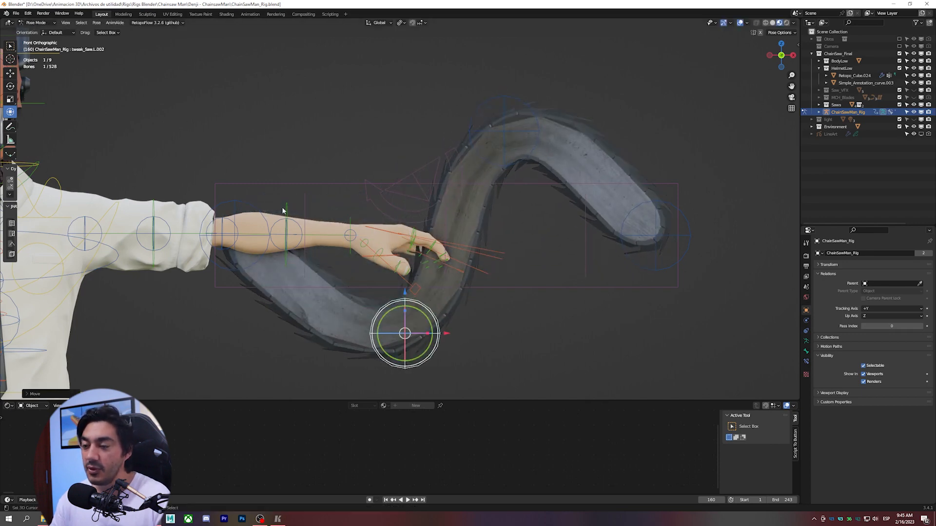
# - Rotate the rectangular main saw control to tilt the whole bent chainsaw upward from the forearm
pyautogui.click(319, 185)
pyautogui.press('r')
pyautogui.click(317, 117)
# - Rotate the Blades.L control to run the teeth along the tilted, bent chainsaw
pyautogui.click(385, 148)
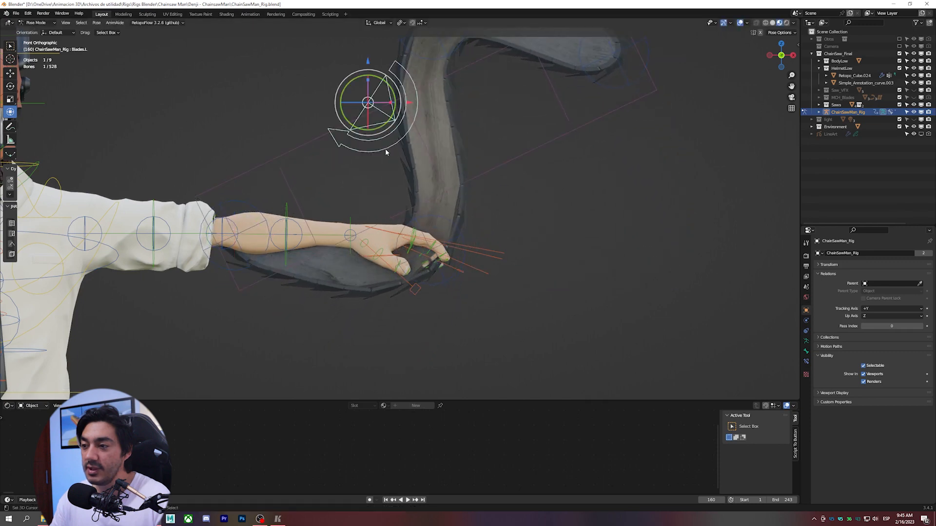
pyautogui.scroll(-1, 529, 129)
pyautogui.keyDown('shift'); pyautogui.scroll(3, 530, 131); pyautogui.keyUp('shift')
pyautogui.press('r')
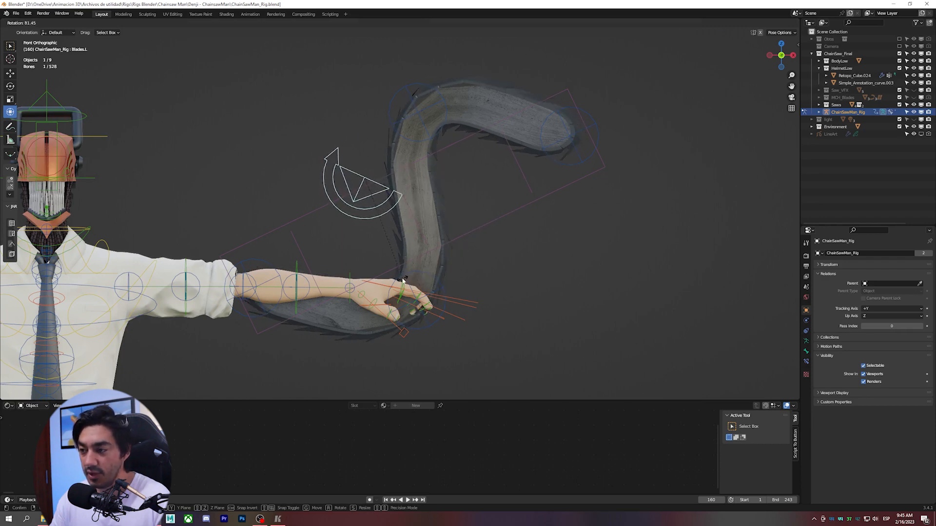
pyautogui.click(636, 195)
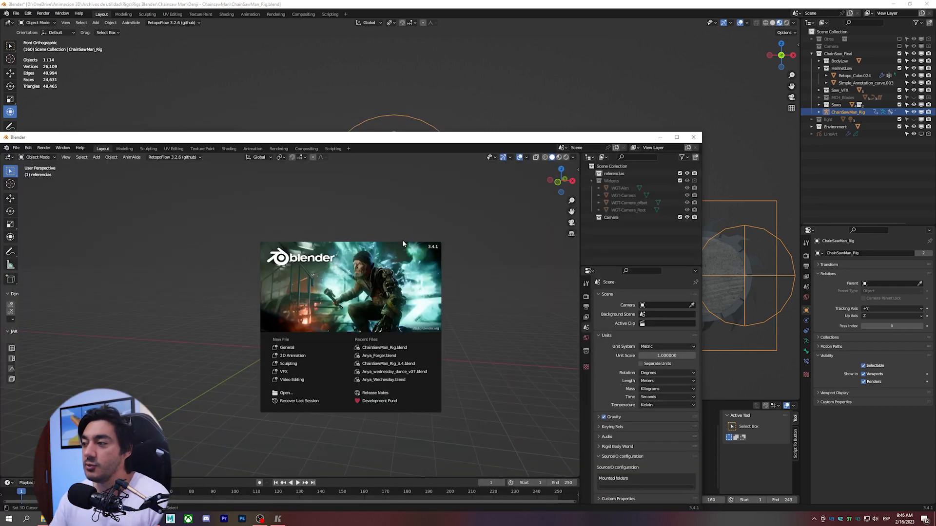
# - Maximize the new Blender window, dismiss its splash screen and add a plane mesh in front view
pyautogui.click(677, 137)
pyautogui.click(322, 239)
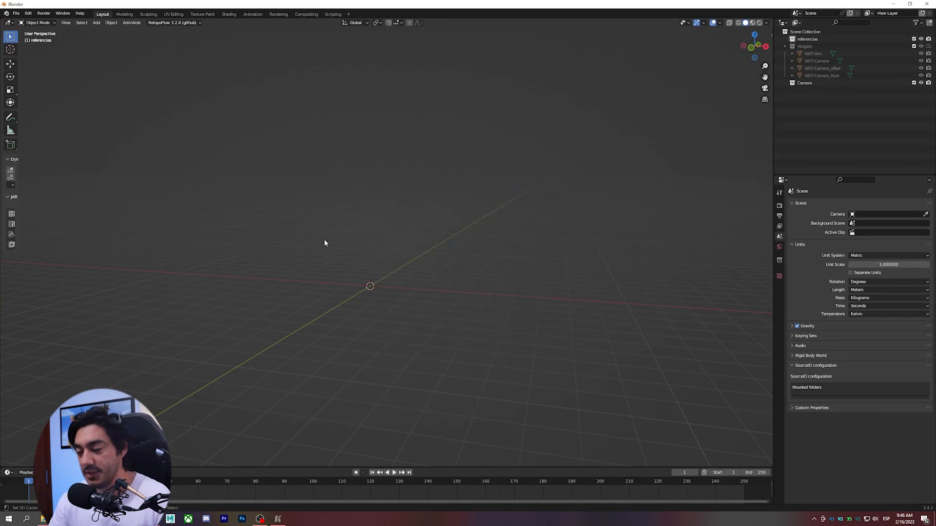
pyautogui.press('KP_1')
pyautogui.hotkey('shift', 'a')
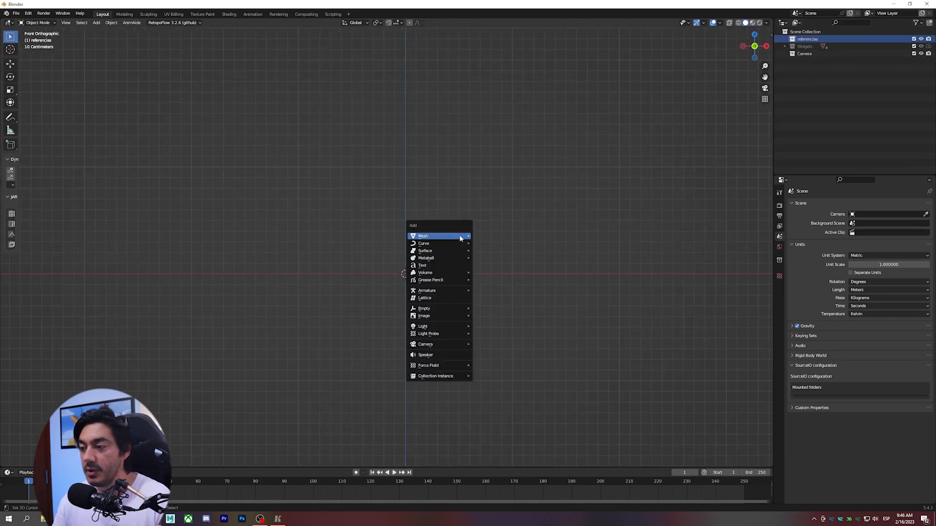
pyautogui.moveTo(459, 236)
pyautogui.click(511, 237)
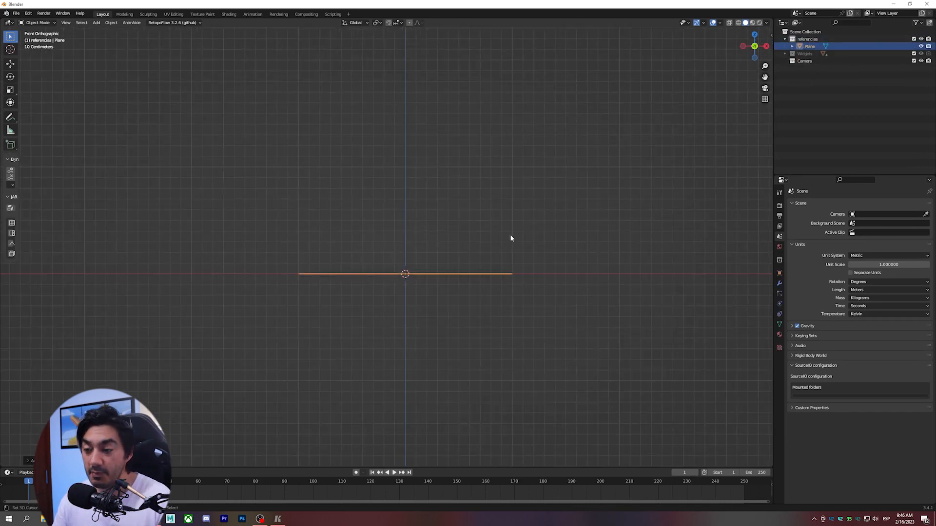
# - Rotate the plane's geometry -90° in Edit Mode from the right view so that it stands upright
pyautogui.press('Tab')
pyautogui.press('KP_3')
pyautogui.press('r')
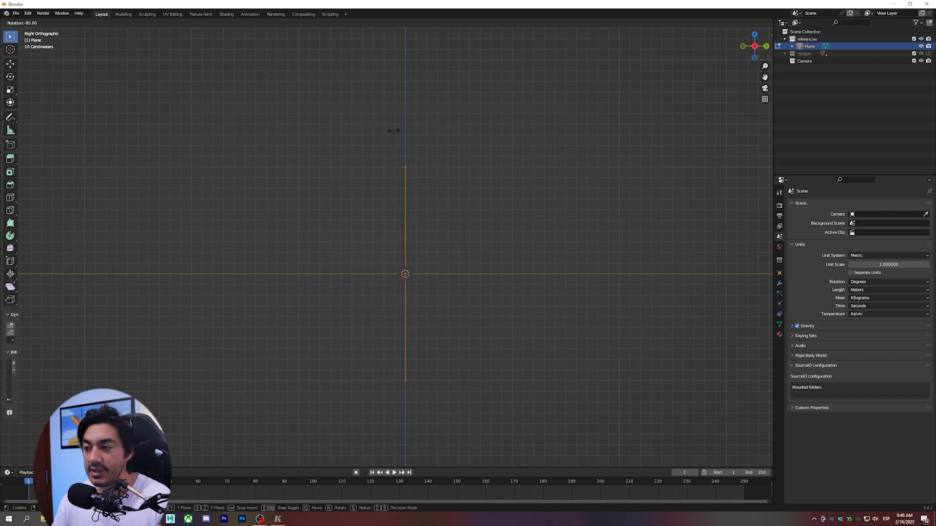
pyautogui.press('Return')
# - Scale the upright plane down uniformly to a small square in front view
pyautogui.press('KP_1')
pyautogui.press('s')
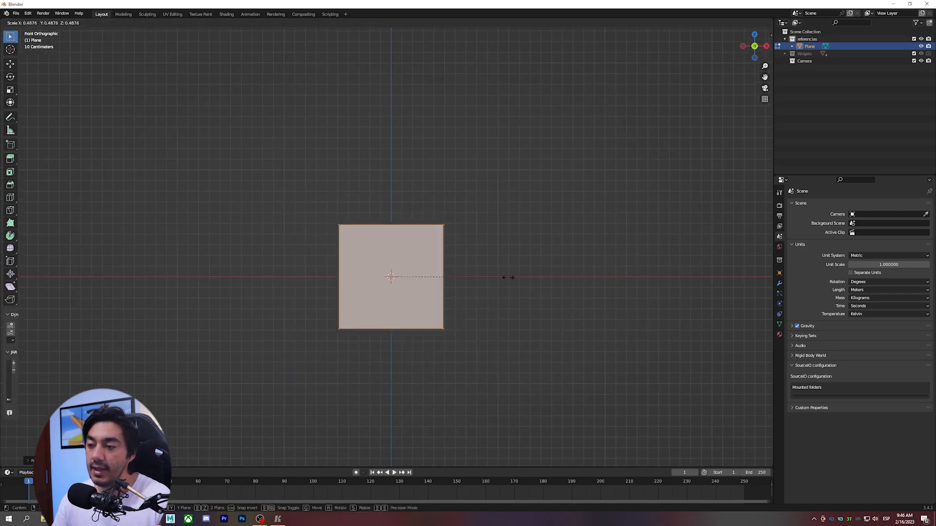
pyautogui.click(420, 278)
pyautogui.scroll(2, 424, 279)
pyautogui.press('s')
pyautogui.click(474, 287)
pyautogui.keyDown('shift'); pyautogui.moveTo(438, 297); pyautogui.dragTo(439, 266, button='middle'); pyautogui.keyUp('shift')
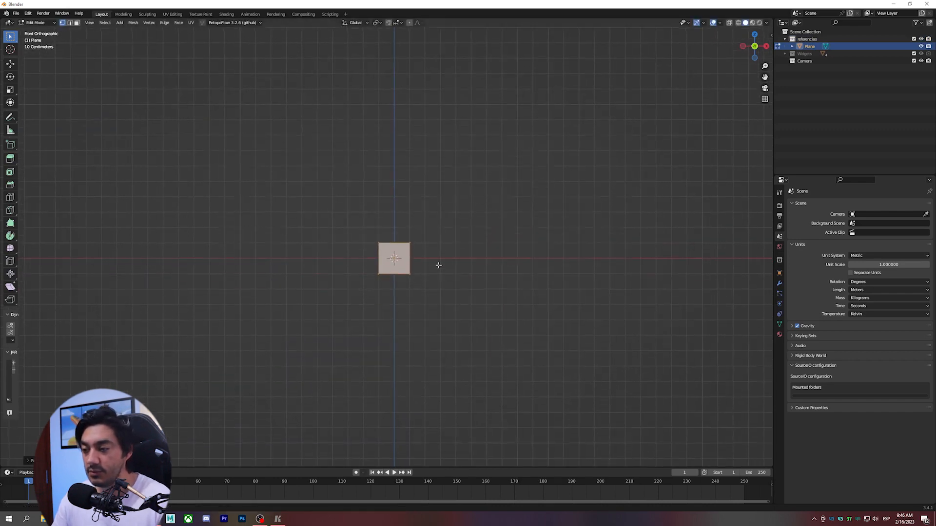
# - Stretch the small square along X into a long bar about eight times as wide as it is tall
pyautogui.scroll(3, 439, 265)
pyautogui.press('s')
pyautogui.press('x')
pyautogui.click(662, 249)
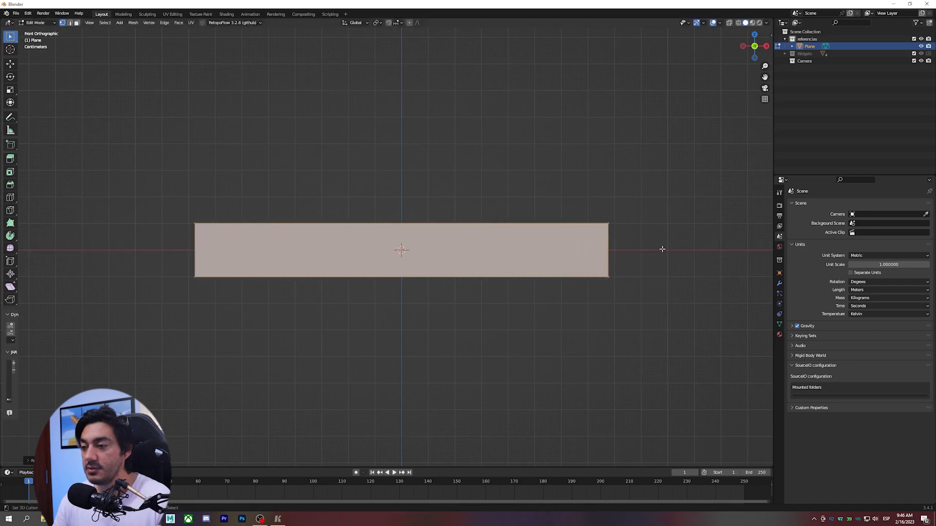
# - Add one horizontal loop cut through the bar's middle and scale it outward along X to point both ends
pyautogui.hotkey('ctrl', 'r')
pyautogui.click(612, 255)
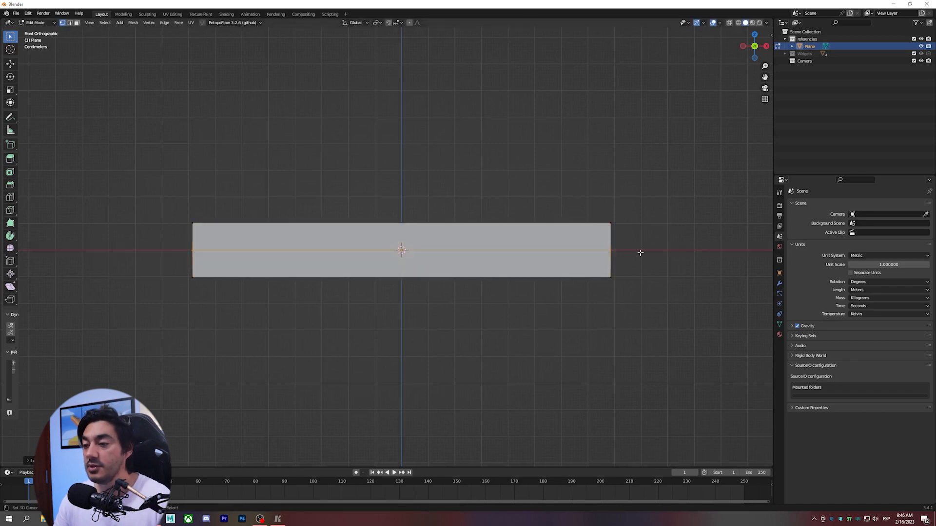
pyautogui.press('s')
pyautogui.press('x')
pyautogui.click(629, 261)
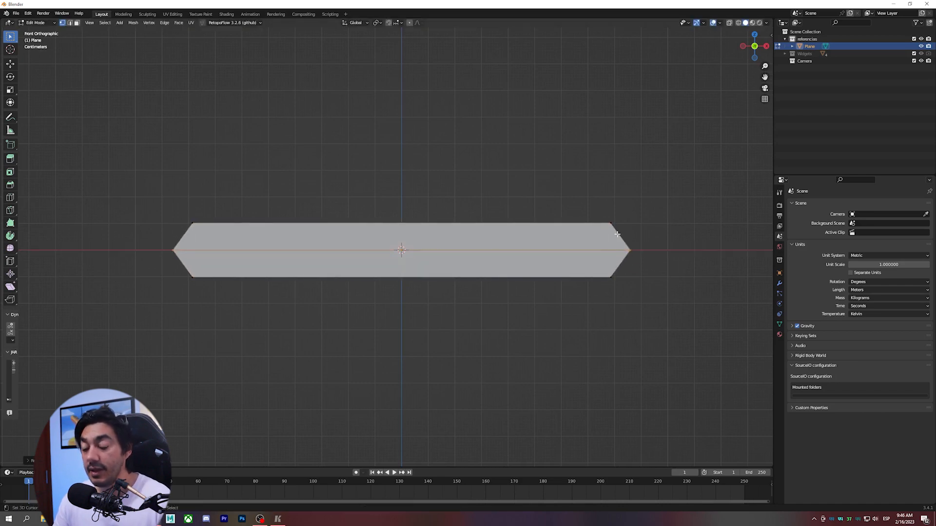
# - Add a horizontal loop cut on each side of the center line and scale both outward along X and Z to round the ends
pyautogui.hotkey('ctrl', 'r')
pyautogui.scroll(1, 616, 239)
pyautogui.click(613, 242)
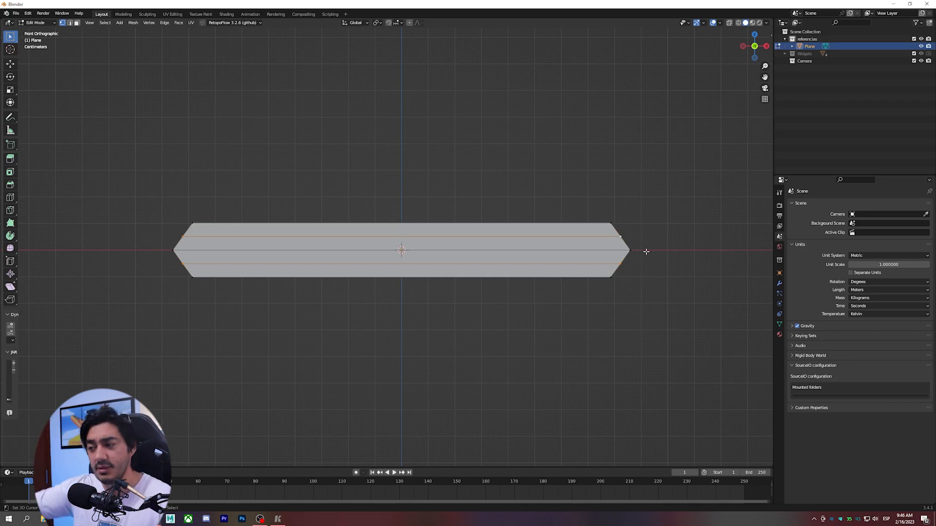
pyautogui.press('s')
pyautogui.press('x')
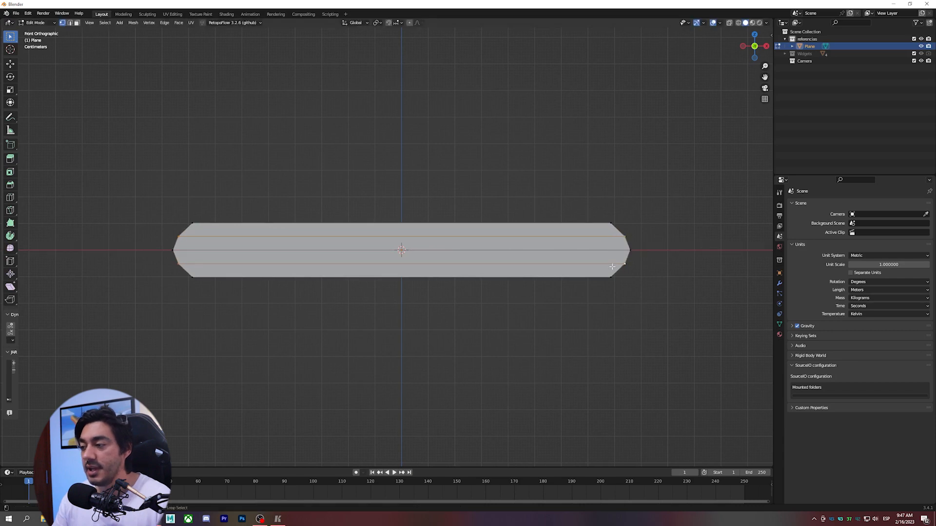
pyautogui.press('z')
pyautogui.click(718, 265)
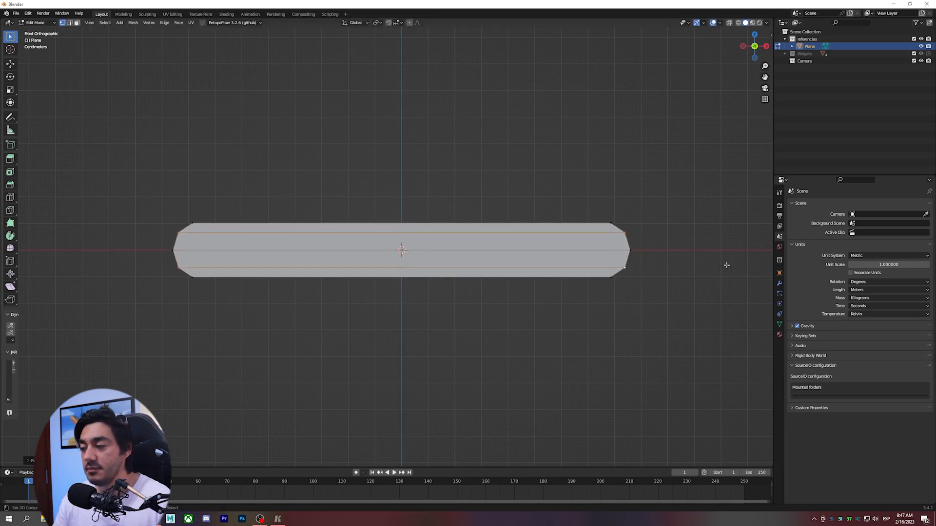
# - Switch to the ChainSawMan_Rig file to examine the chainsaw's shape and controls, and return to the plane's file
pyautogui.keyDown('alt'); pyautogui.click(603, 236); pyautogui.keyUp('alt')
pyautogui.hotkey('alt', 'Tab')
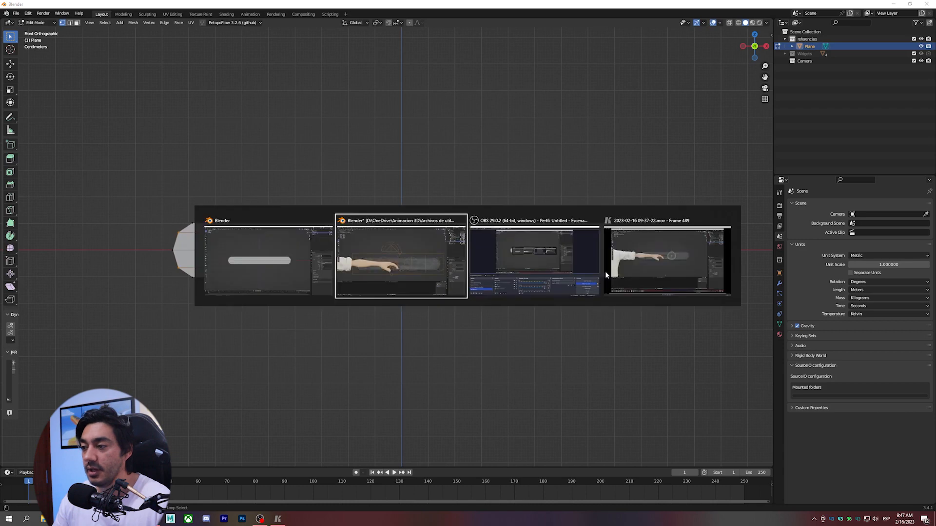
pyautogui.keyDown('shift'); pyautogui.moveTo(214, 236); pyautogui.dragTo(211, 208, button='middle'); pyautogui.keyUp('shift')
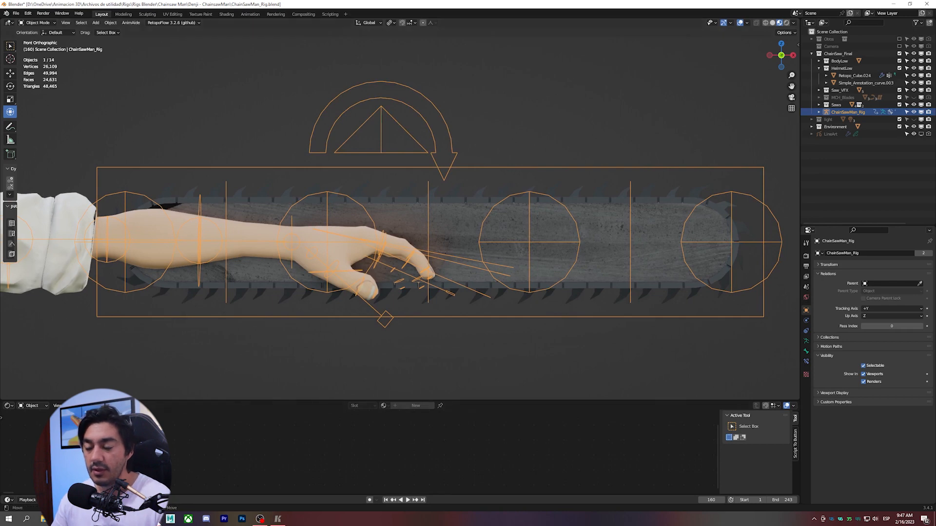
pyautogui.hotkey('alt', 'Tab')
# - Add a level 1 Subdivision modifier to the bar and select all of its geometry
pyautogui.scroll(1, 482, 292)
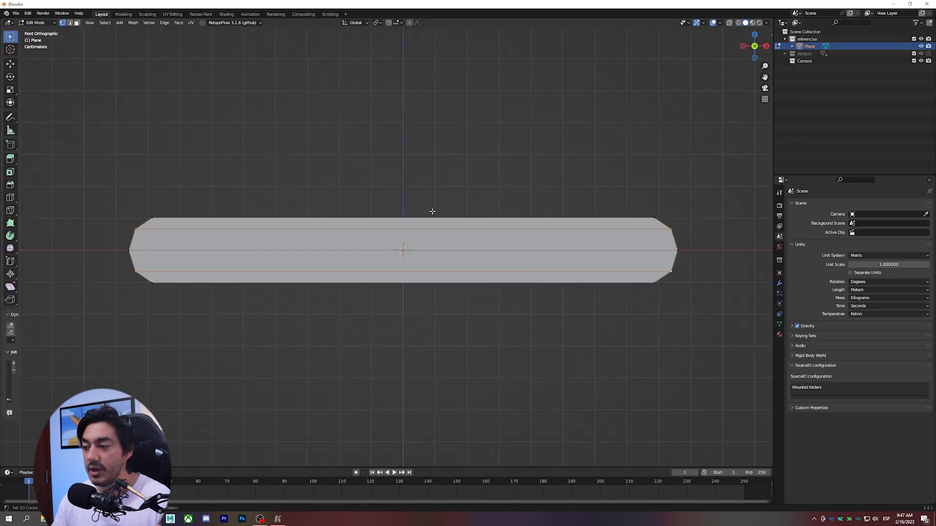
pyautogui.click(431, 214)
pyautogui.hotkey('ctrl', '1')
pyautogui.press('a')
# - Add 15 evenly spaced vertical loop cuts along the bar, leaving them centered, and deselect everything
pyautogui.hotkey('ctrl', 'r')
pyautogui.scroll(8, 399, 224)
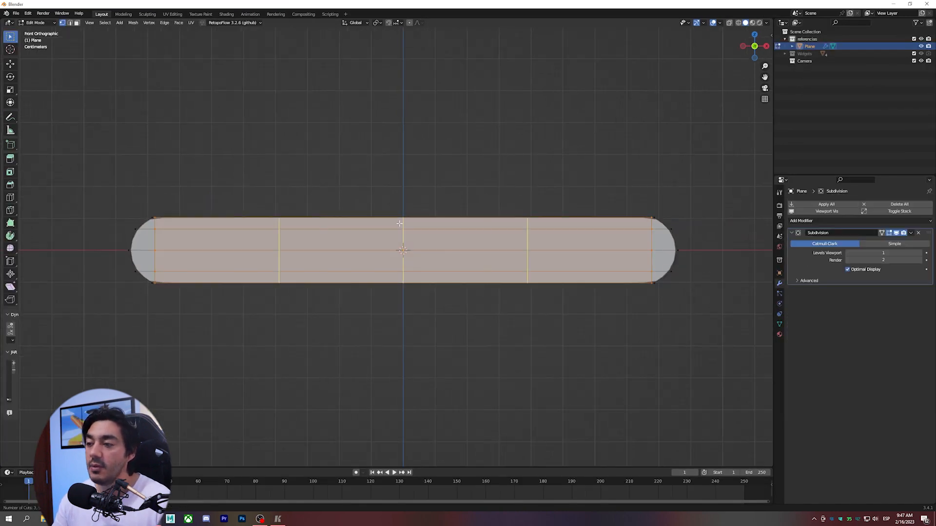
pyautogui.scroll(7, 400, 223)
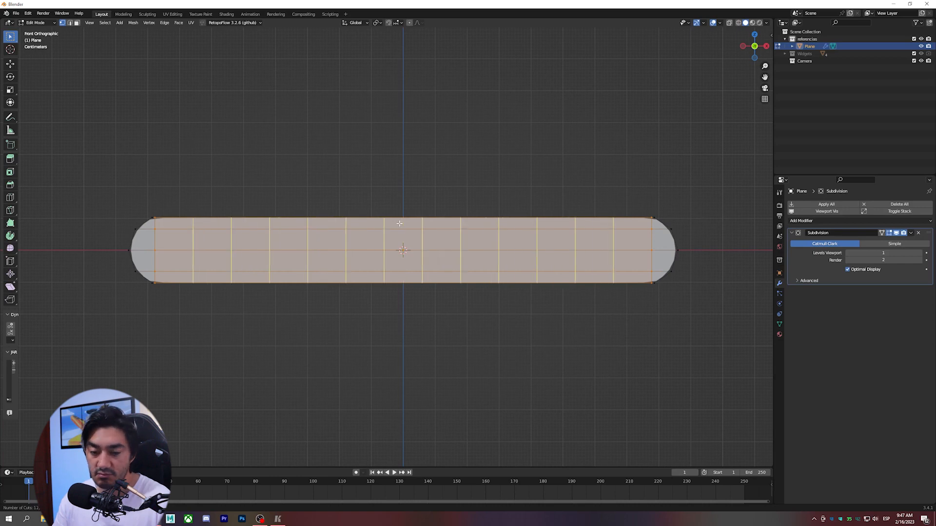
pyautogui.click(400, 223)
pyautogui.rightClick(400, 223)
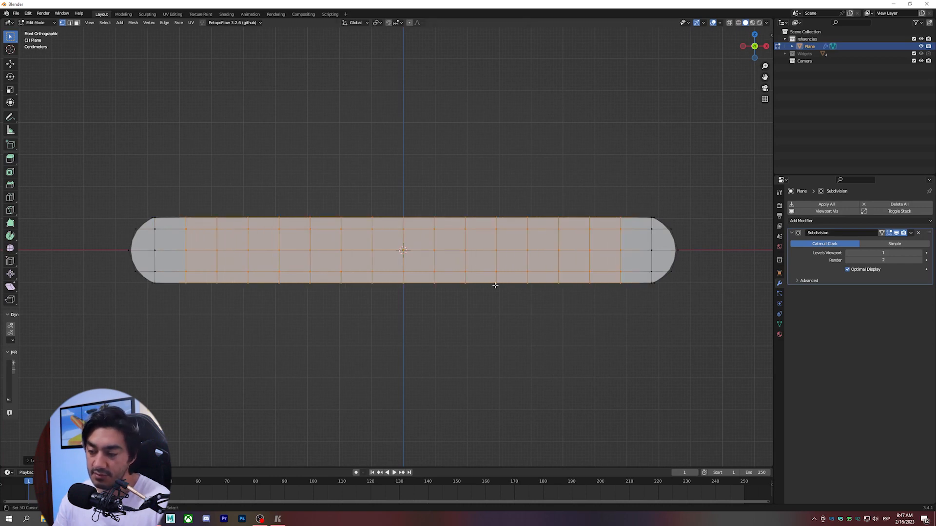
pyautogui.hotkey('alt', 'a')
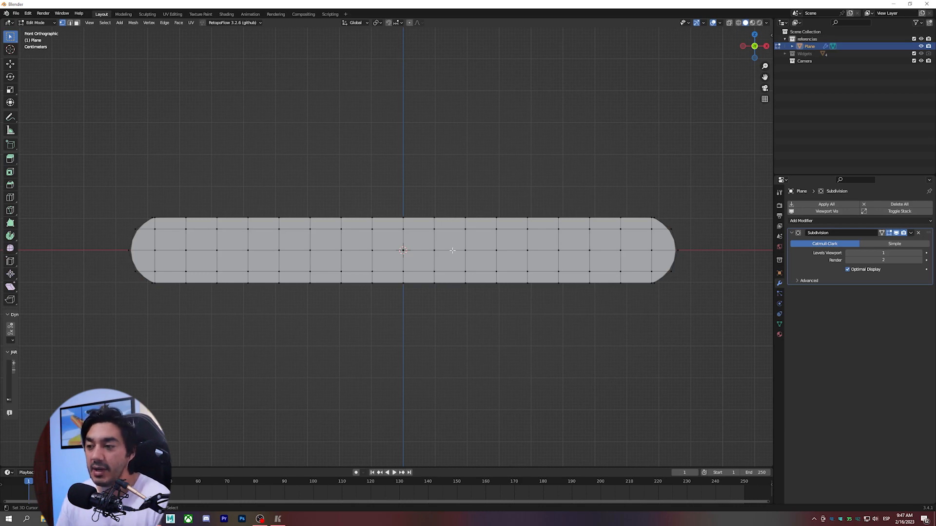
# - Draw a freehand S-shaped annotation curve across the bar, rising beyond its upper edge at the far end
pyautogui.moveTo(222, 207)
pyautogui.mouseDown()
pyautogui.moveTo(333, 220)
pyautogui.moveTo(672, 143)
pyautogui.mouseUp()
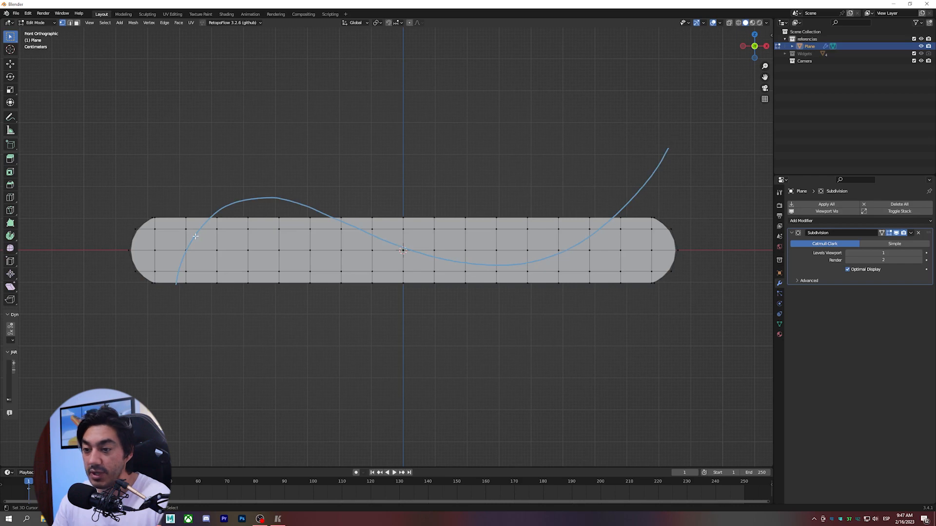
# - Draw eight short annotation strokes crossing the S-shaped curve at intervals along its whole length
pyautogui.moveTo(186, 234); pyautogui.dragTo(222, 273)
pyautogui.moveTo(214, 188); pyautogui.dragTo(249, 240)
pyautogui.moveTo(297, 175); pyautogui.dragTo(298, 249)
pyautogui.moveTo(373, 195); pyautogui.dragTo(349, 270)
pyautogui.moveTo(439, 214); pyautogui.dragTo(426, 295)
pyautogui.moveTo(497, 217); pyautogui.dragTo(527, 292)
pyautogui.moveTo(565, 202); pyautogui.dragTo(633, 264)
pyautogui.moveTo(604, 175); pyautogui.dragTo(684, 224)
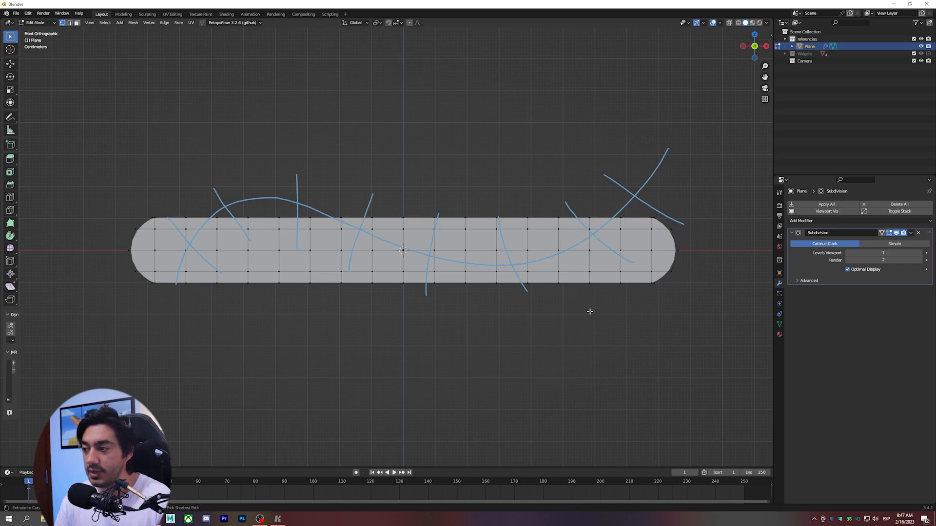
# - Duplicate the bar's outer edge loop in place, separate the copy into its own object, and return to Object Mode
pyautogui.keyDown('shift'); pyautogui.moveTo(610, 233); pyautogui.dragTo(601, 244, button='middle'); pyautogui.keyUp('shift')
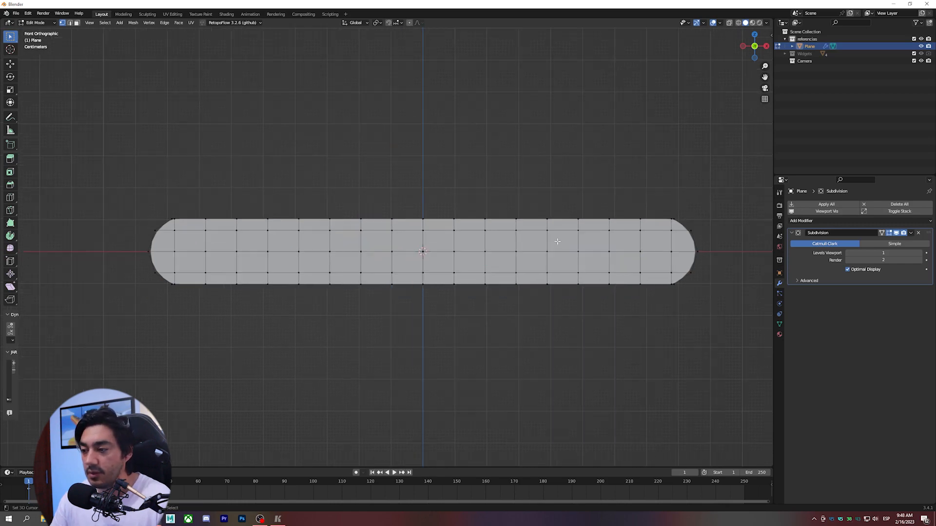
pyautogui.keyDown('shift'); pyautogui.moveTo(557, 242); pyautogui.dragTo(549, 244, button='middle'); pyautogui.keyUp('shift')
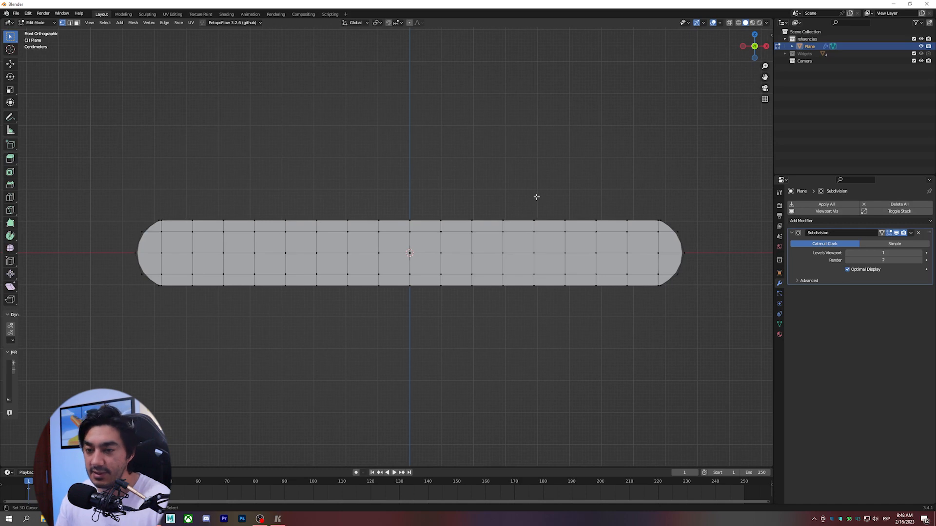
pyautogui.keyDown('alt'); pyautogui.click(518, 220); pyautogui.keyUp('alt')
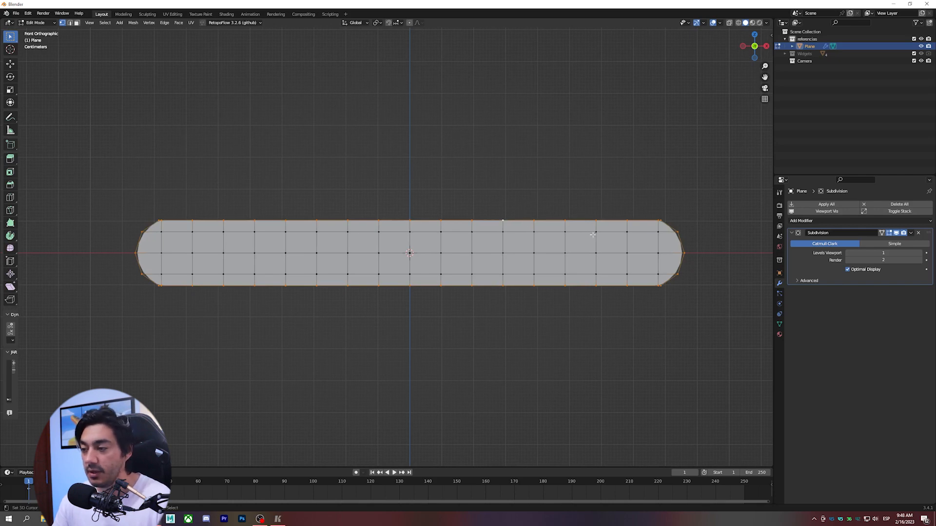
pyautogui.hotkey('shift', 'd')
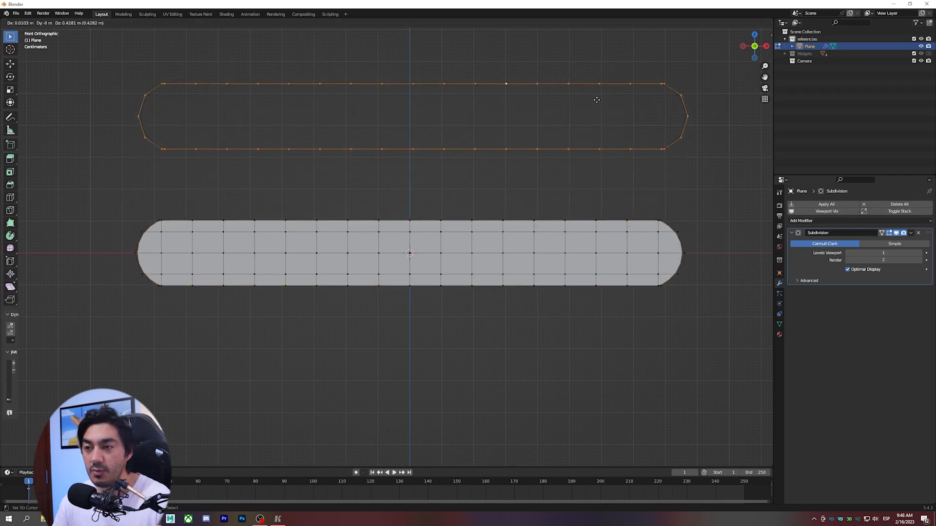
pyautogui.press('Escape')
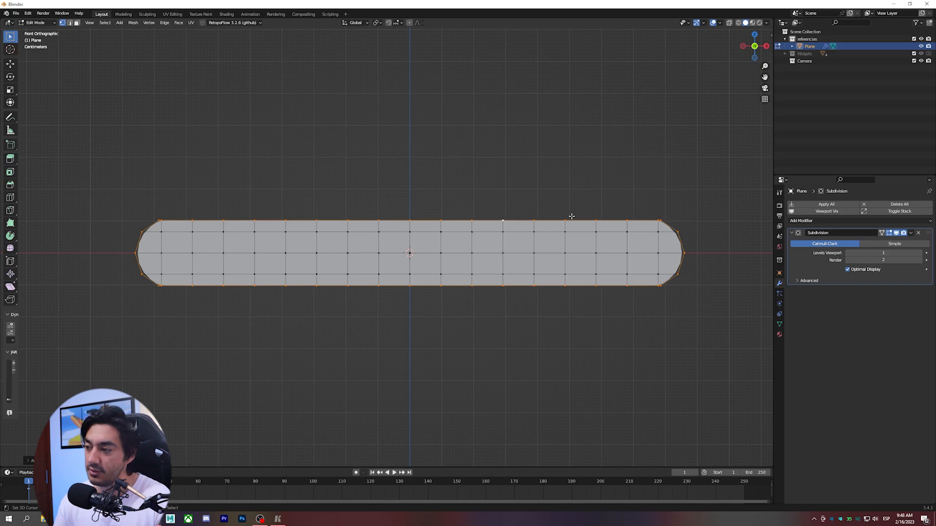
pyautogui.press('p')
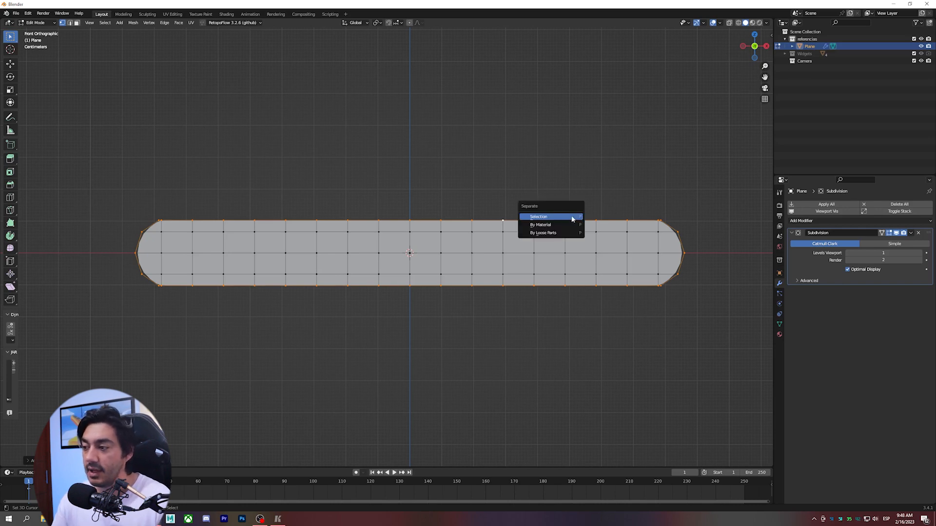
pyautogui.click(573, 219)
pyautogui.press('Tab')
# - Check that the separated outline and the bar are independent objects by test-moving each one and cancelling the moves
pyautogui.click(572, 219)
pyautogui.press('g')
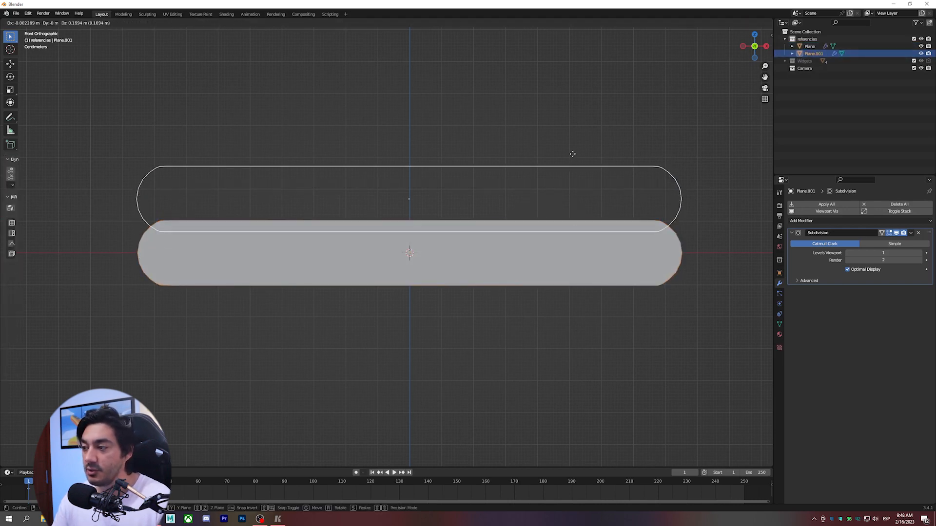
pyautogui.rightClick(571, 112)
pyautogui.click(584, 234)
pyautogui.press('g')
pyautogui.rightClick(583, 51)
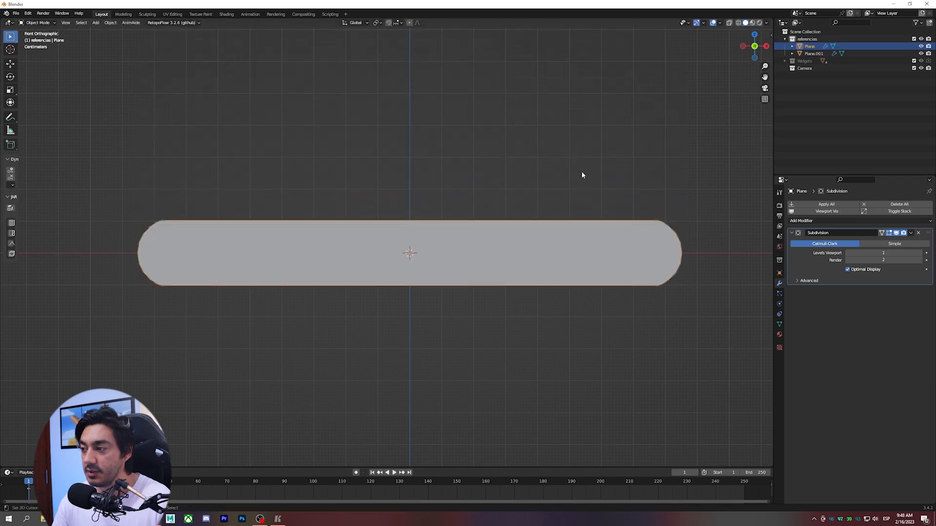
pyautogui.click(607, 224)
pyautogui.press('g')
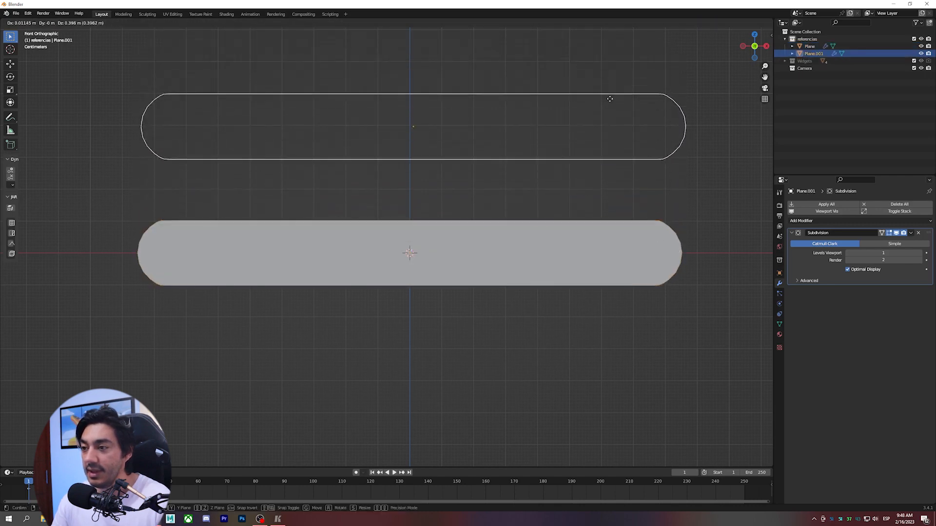
pyautogui.rightClick(609, 114)
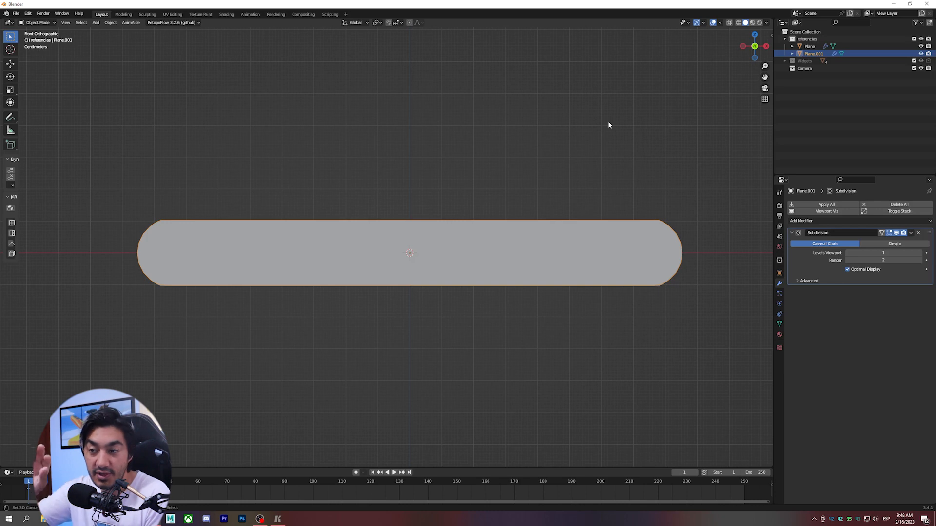
pyautogui.keyDown('shift'); pyautogui.moveTo(512, 235); pyautogui.dragTo(527, 239, button='middle'); pyautogui.keyUp('shift')
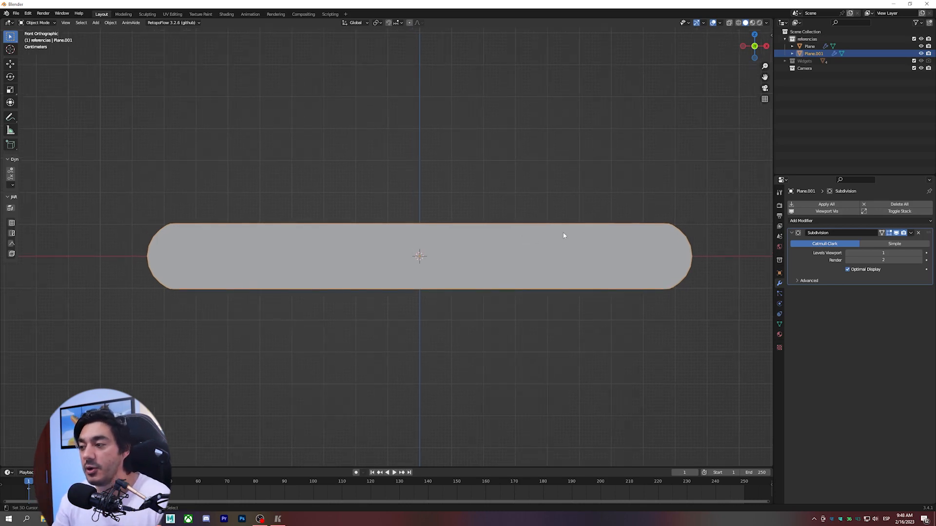
pyautogui.press('g')
pyautogui.rightClick(561, 151)
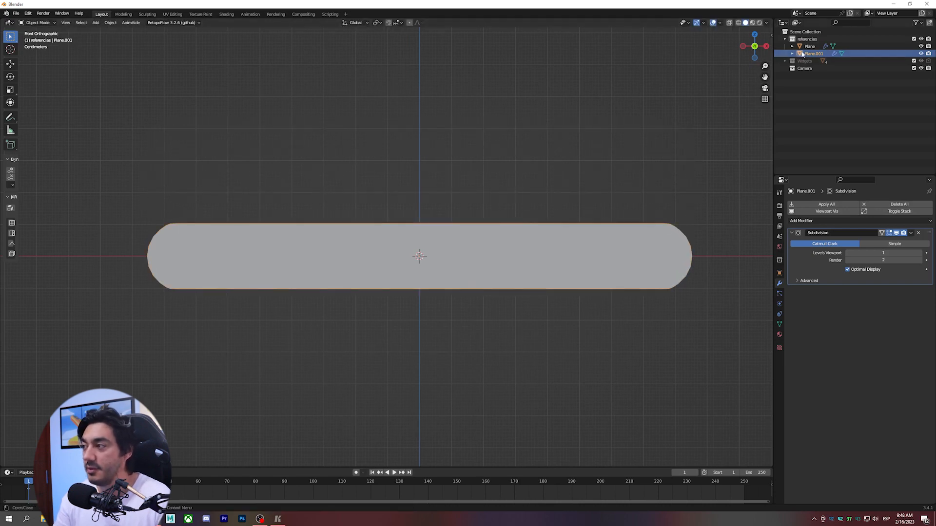
pyautogui.keyDown('shift'); pyautogui.moveTo(540, 243); pyautogui.dragTo(537, 249, button='middle'); pyautogui.keyUp('shift')
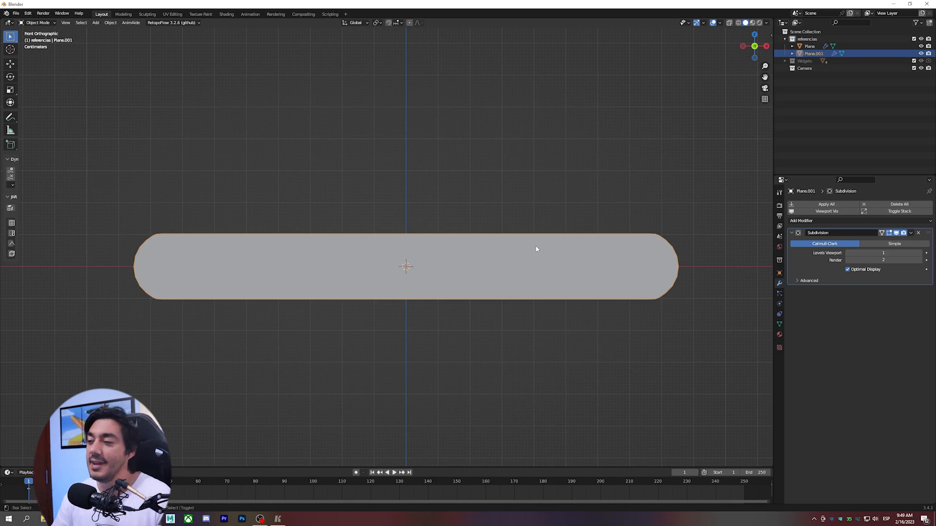
pyautogui.moveTo(536, 249)
pyautogui.keyDown('shift'); pyautogui.mouseDown(button='middle')
pyautogui.moveTo(535, 259)
pyautogui.moveTo(543, 249)
pyautogui.moveTo(544, 257)
pyautogui.moveTo(536, 252)
pyautogui.mouseUp(button='middle'); pyautogui.keyUp('shift')
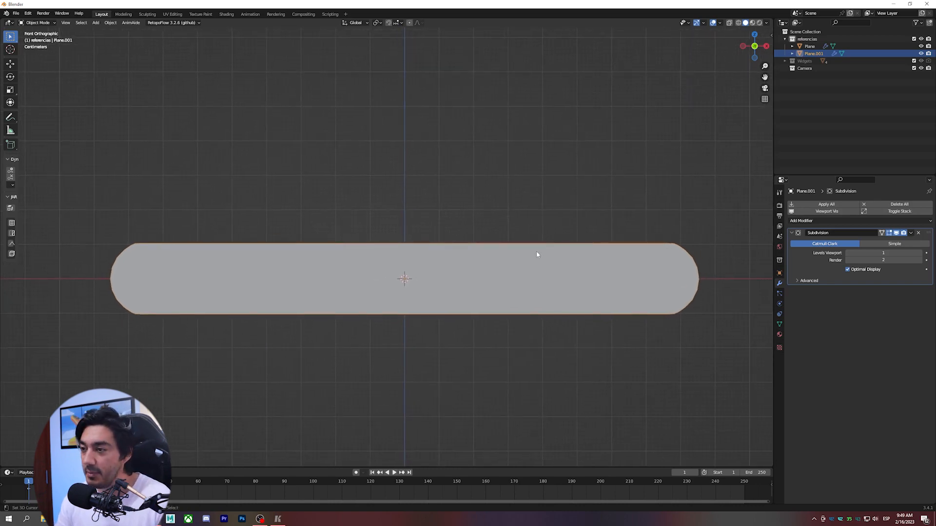
pyautogui.press('F3')
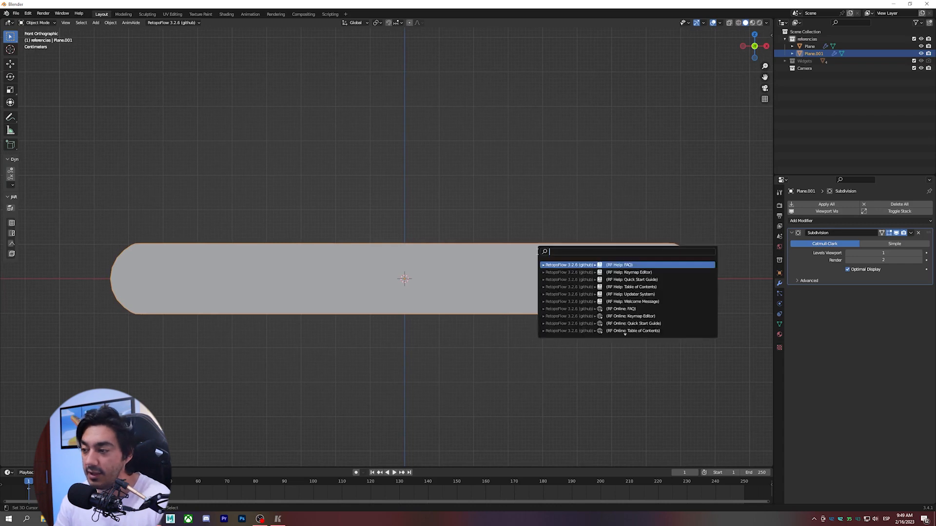
pyautogui.press('Escape')
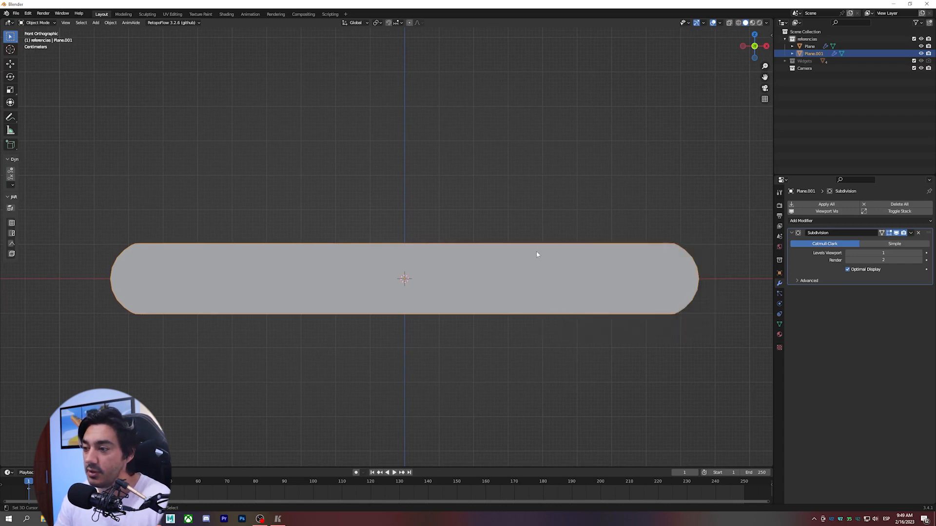
pyautogui.hotkey('shift', 'd')
pyautogui.rightClick(582, 182)
# - Rename the separated outline object to Path
pyautogui.doubleClick(813, 53)
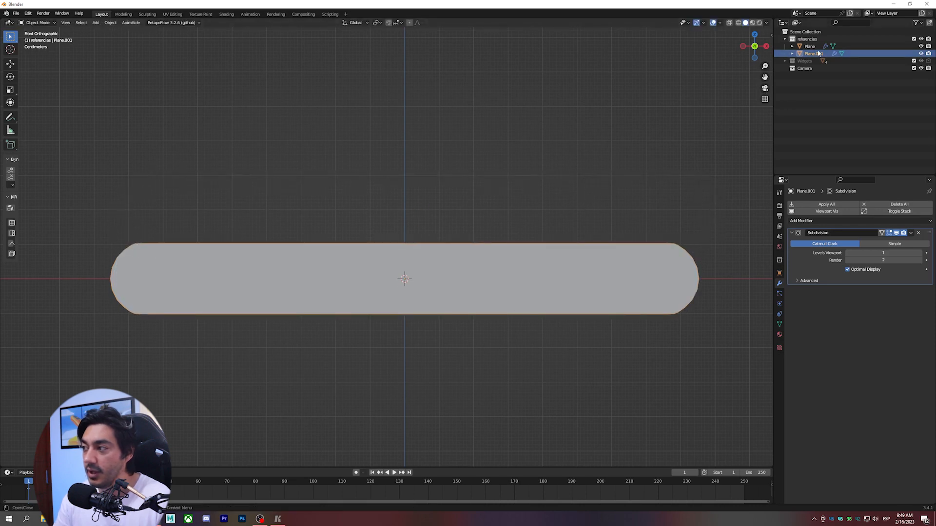
pyautogui.write('Path')
pyautogui.press('Return')
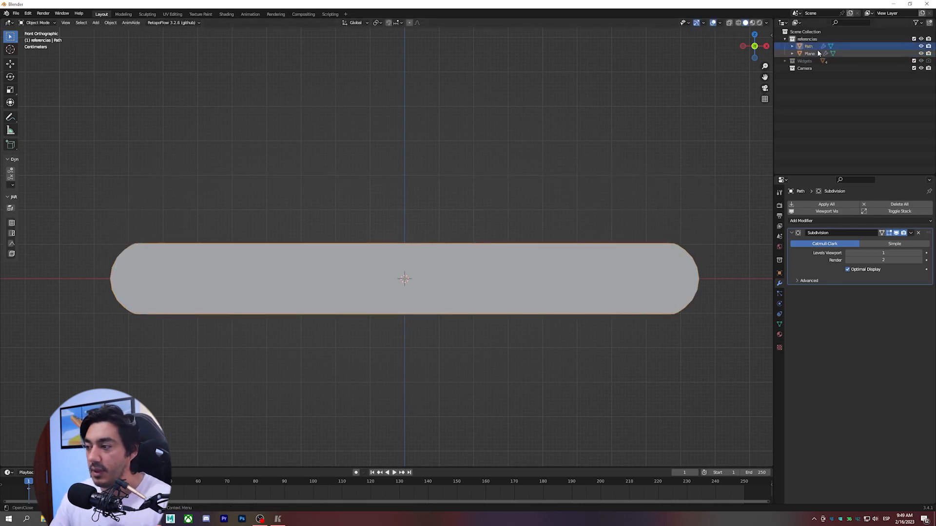
# - Convert the Path outline from a mesh to a curve object
pyautogui.keyDown('shift'); pyautogui.moveTo(595, 269); pyautogui.dragTo(597, 251, button='middle'); pyautogui.keyUp('shift')
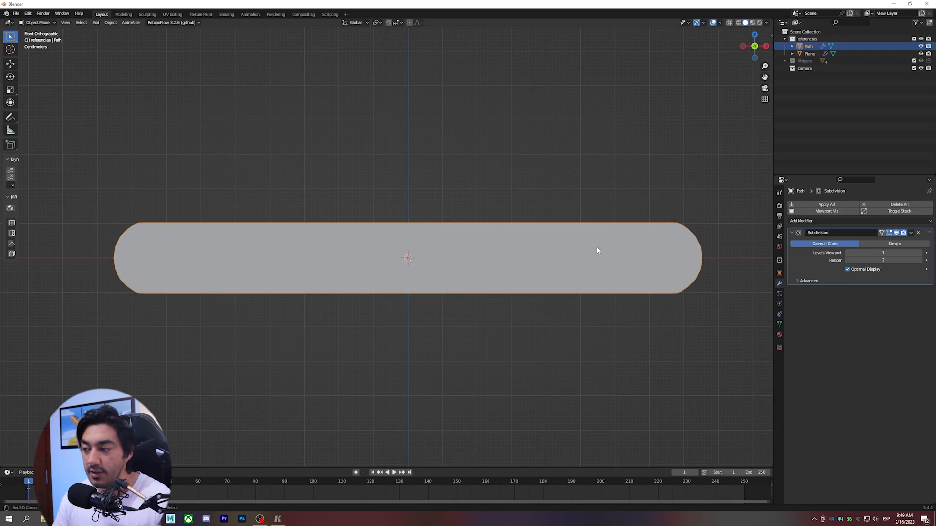
pyautogui.press('F3')
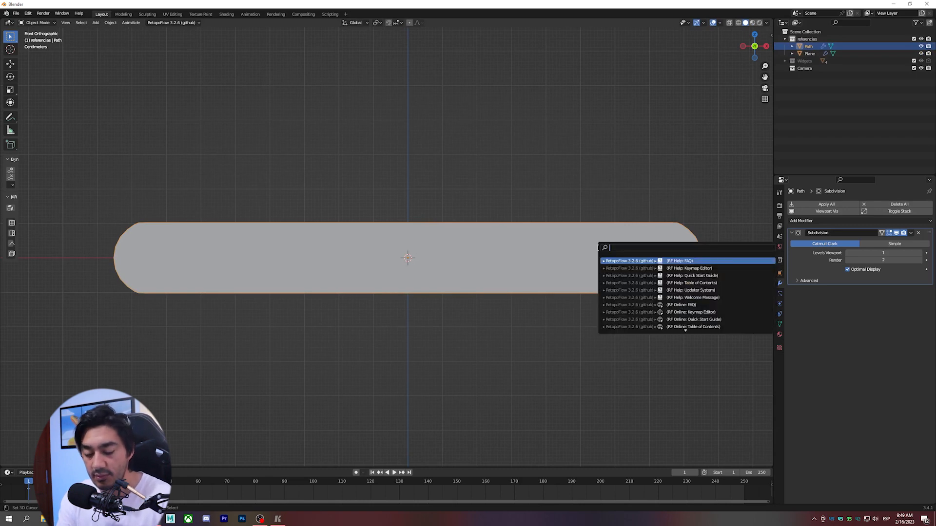
pyautogui.write('convert')
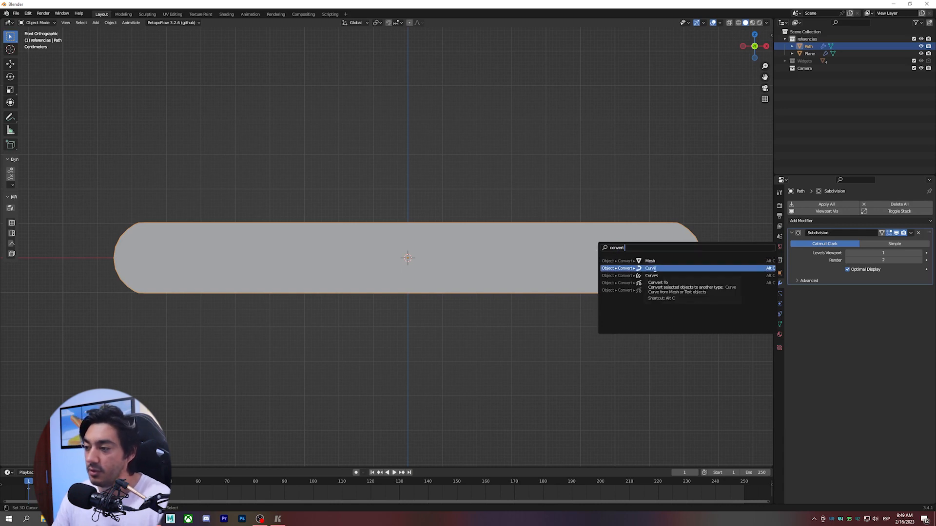
pyautogui.click(654, 269)
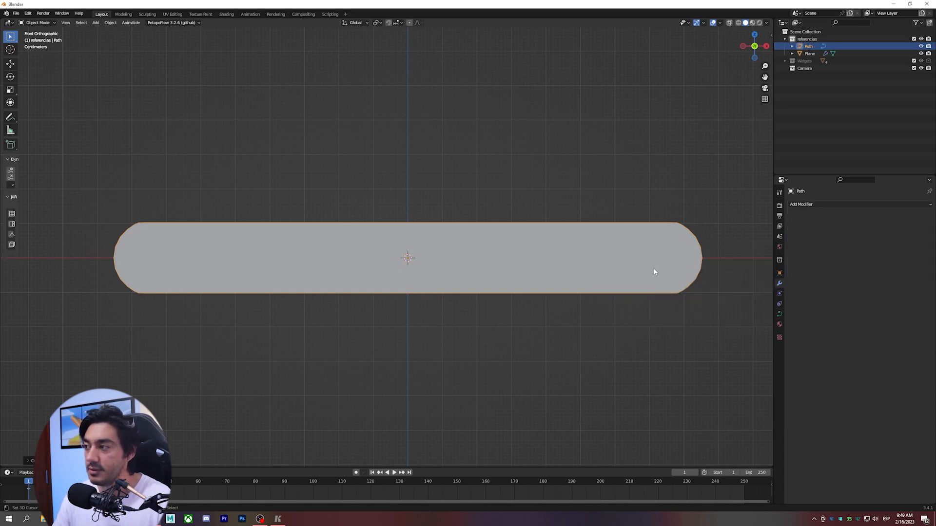
# - Examine the converted Path curve's control points around the bar in Edit Mode, and return to Object Mode
pyautogui.click(800, 47)
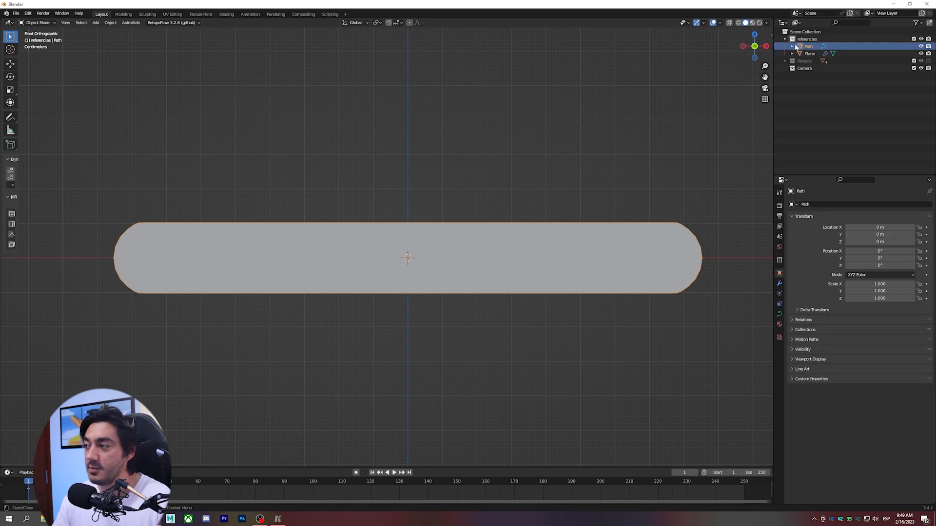
pyautogui.keyDown('shift'); pyautogui.moveTo(728, 125); pyautogui.dragTo(723, 103, button='middle'); pyautogui.keyUp('shift')
pyautogui.press('Tab')
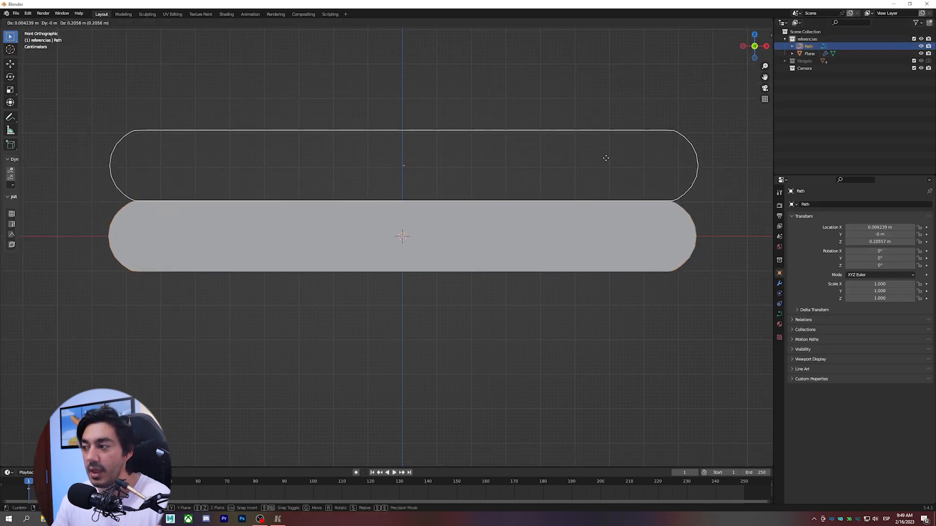
pyautogui.scroll(2, 671, 226)
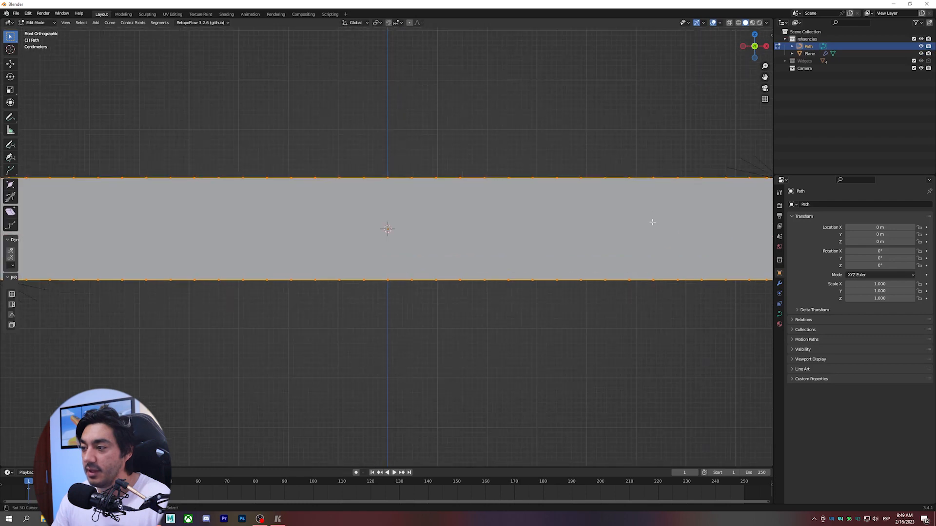
pyautogui.keyDown('ctrl'); pyautogui.scroll(-5, 541, 207); pyautogui.keyUp('ctrl')
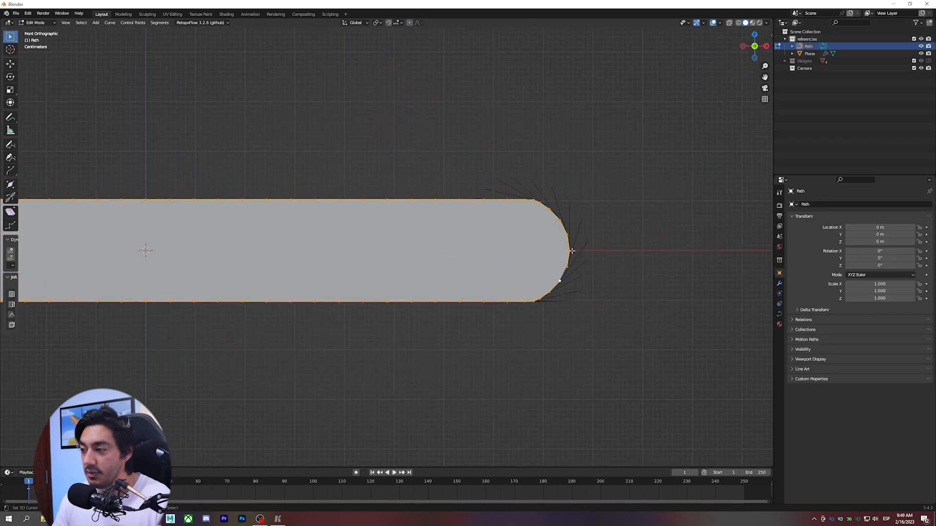
pyautogui.keyDown('ctrl'); pyautogui.scroll(3, 585, 287); pyautogui.keyUp('ctrl')
pyautogui.scroll(-2, 600, 287)
pyautogui.keyDown('ctrl'); pyautogui.scroll(1, 543, 282); pyautogui.keyUp('ctrl')
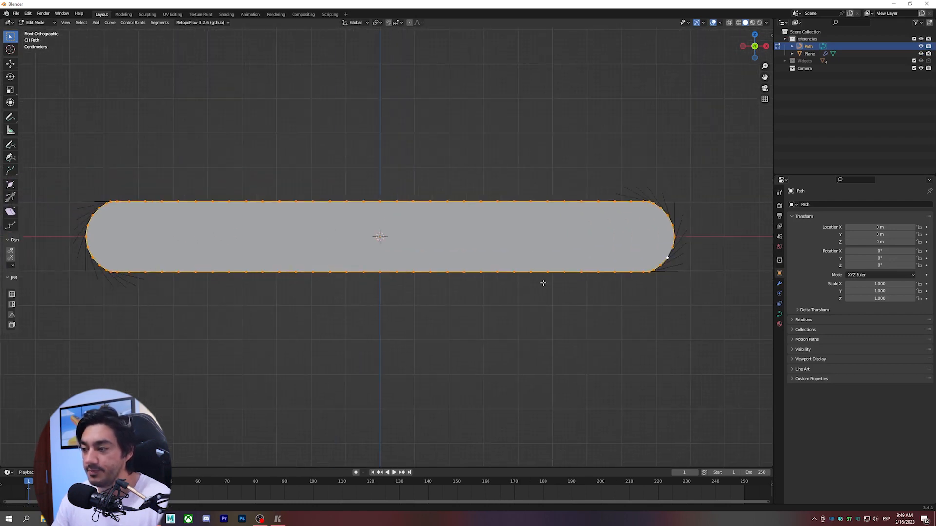
pyautogui.press('Tab')
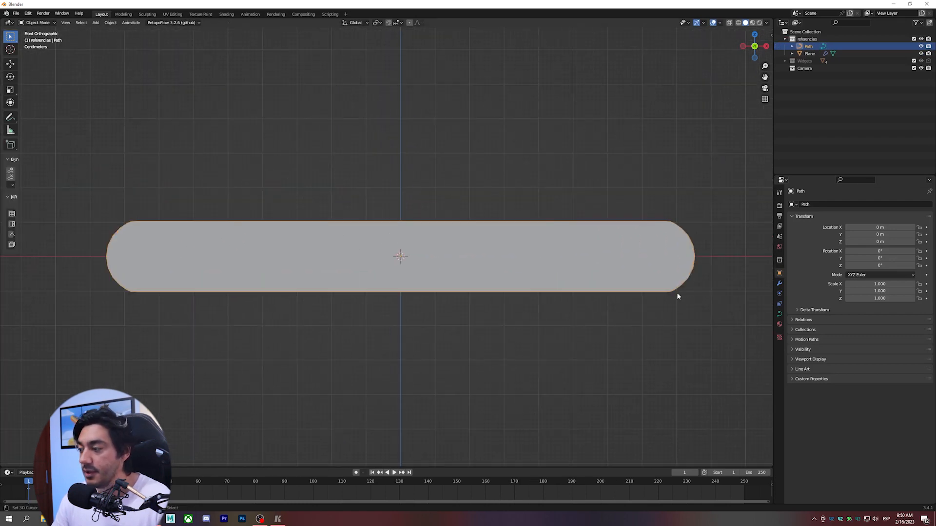
# - Give the Path curve a round bevel with a depth of 0.002 m, then deselect and reselect the curve
pyautogui.click(780, 314)
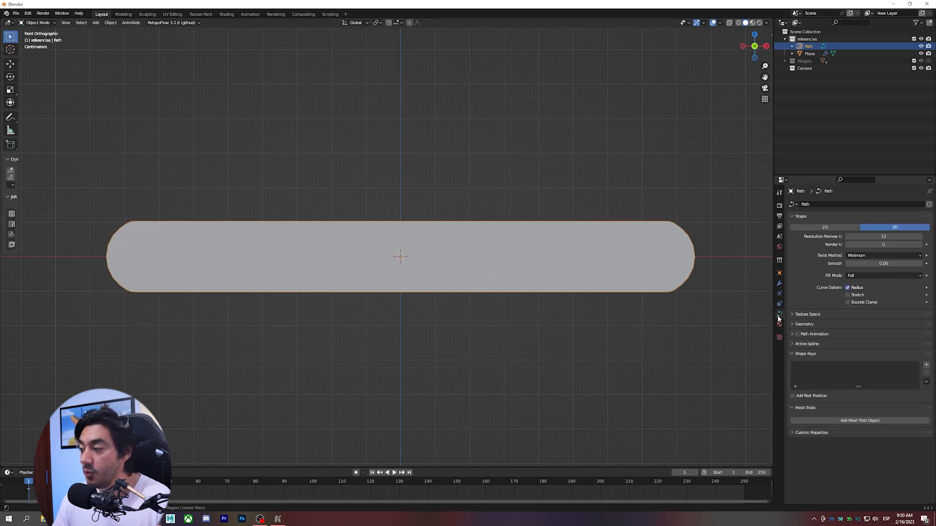
pyautogui.click(804, 325)
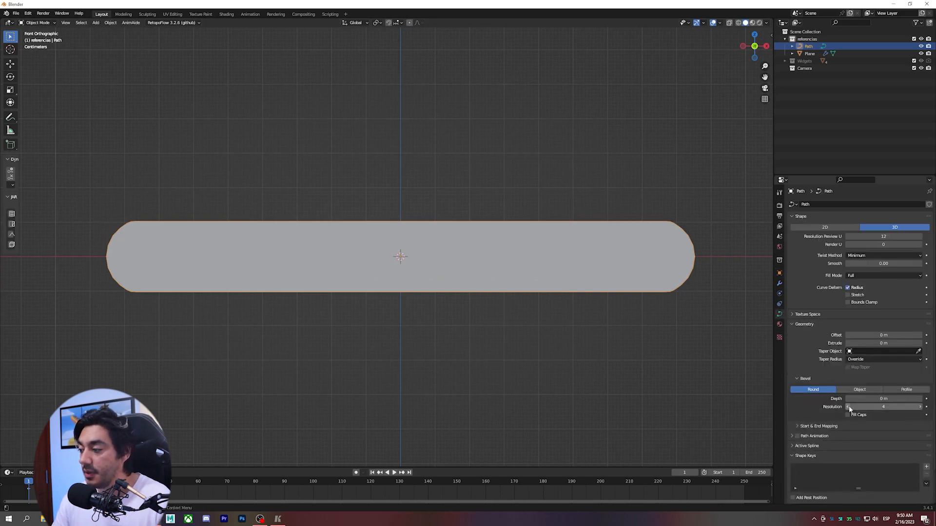
pyautogui.moveTo(884, 399); pyautogui.dragTo(895, 399)
pyautogui.hotkey('alt', 'a')
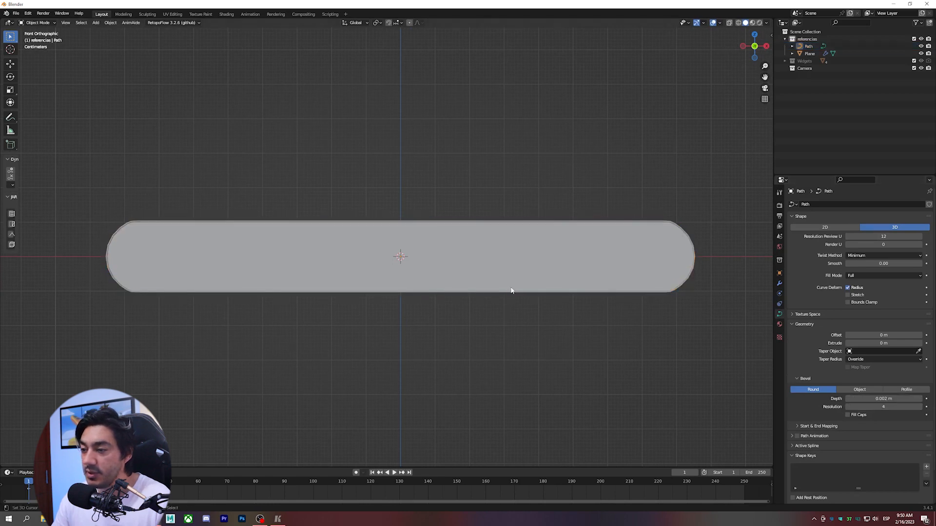
pyautogui.scroll(2, 508, 259)
pyautogui.click(505, 210)
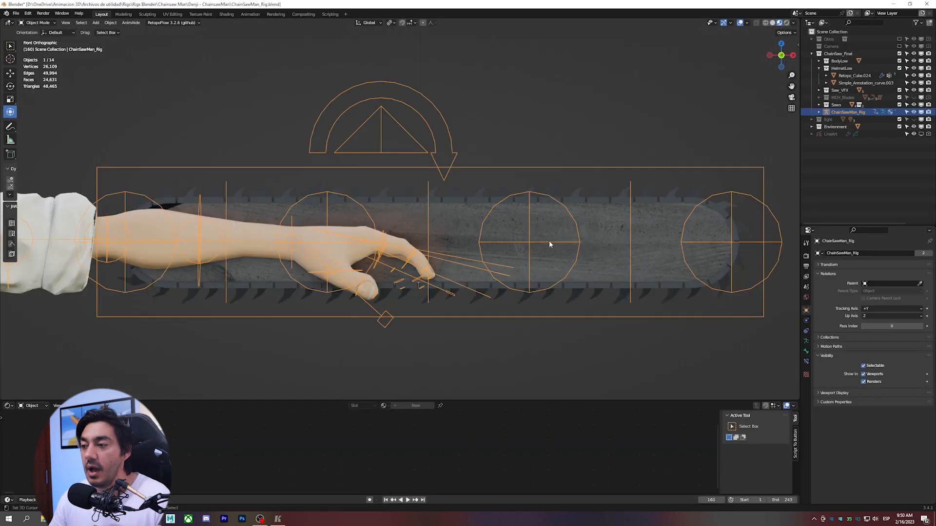
# - Examine the chain links and teeth along the blade's edge in the ChainSawMan_Rig file, and return to the Path curve's file
pyautogui.scroll(3, 549, 241)
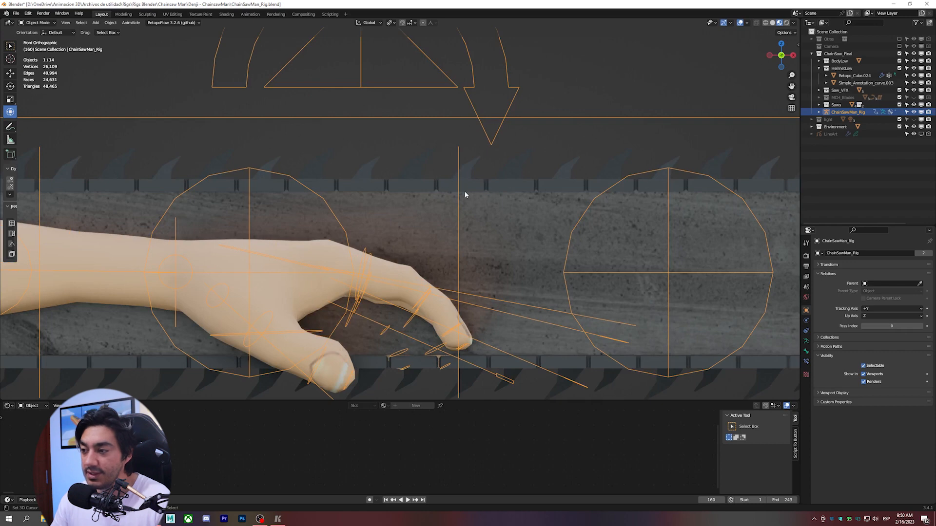
pyautogui.scroll(-2, 466, 185)
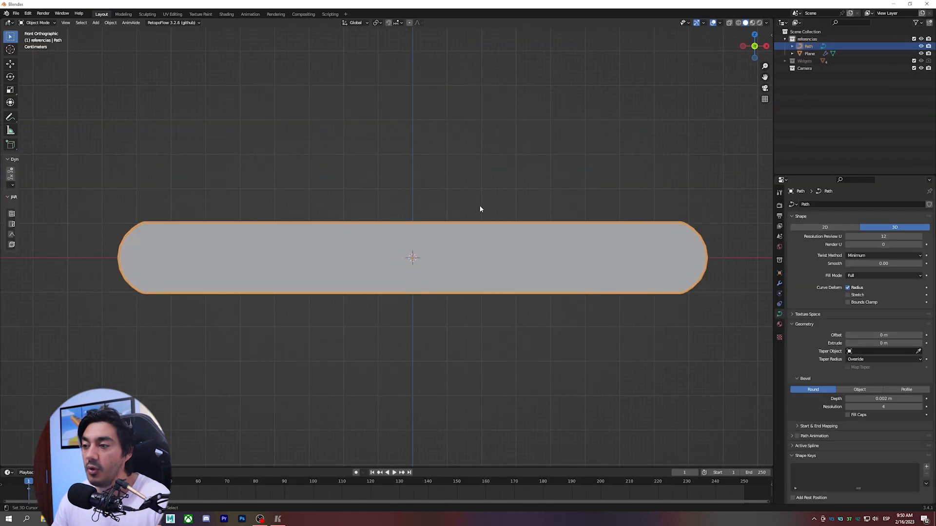
# - Add a cube at the centre of the bar and scale it down to a tiny block well inside the bar's height
pyautogui.keyDown('shift'); pyautogui.moveTo(481, 228); pyautogui.dragTo(473, 230, button='middle'); pyautogui.keyUp('shift')
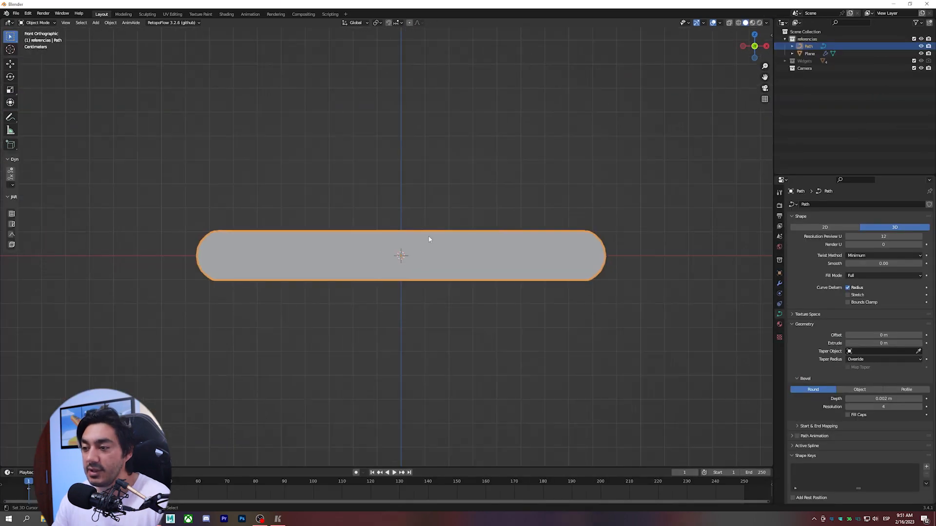
pyautogui.scroll(4, 468, 229)
pyautogui.hotkey('shift', 'a')
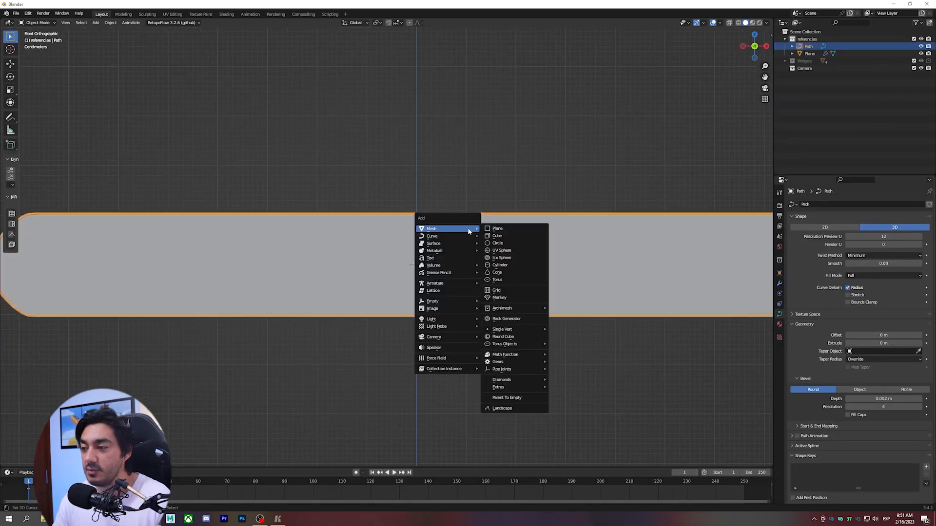
pyautogui.click(509, 236)
pyautogui.press('s')
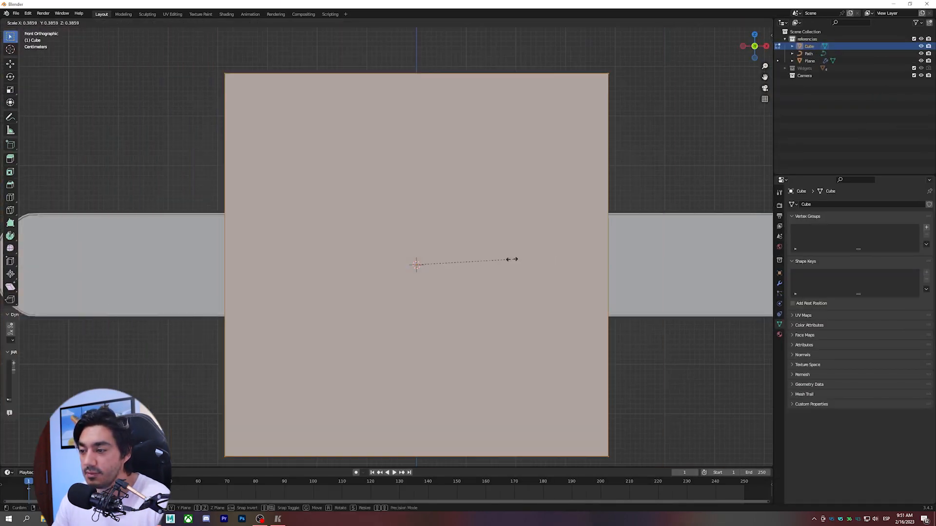
pyautogui.click(441, 258)
pyautogui.press('s')
pyautogui.click(433, 264)
# - Flatten the small cube along Z, scale it down slightly, stretch it about 1.76 times along X into a link shape, and return to Object Mode
pyautogui.press('s')
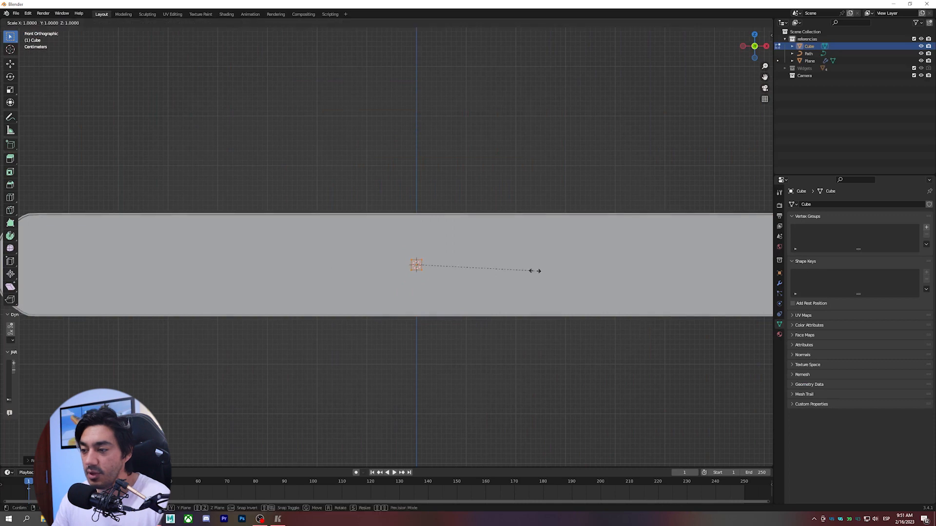
pyautogui.press('z')
pyautogui.click(497, 268)
pyautogui.press('s')
pyautogui.click(472, 268)
pyautogui.keyDown('alt'); pyautogui.moveTo(451, 267); pyautogui.dragTo(532, 272, button='middle'); pyautogui.keyUp('alt')
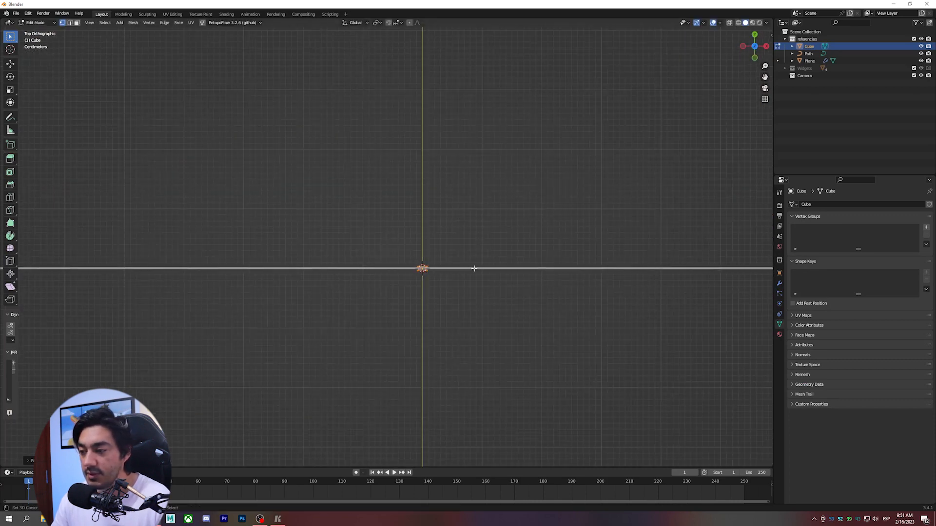
pyautogui.press('KP_1')
pyautogui.press('s')
pyautogui.press('x')
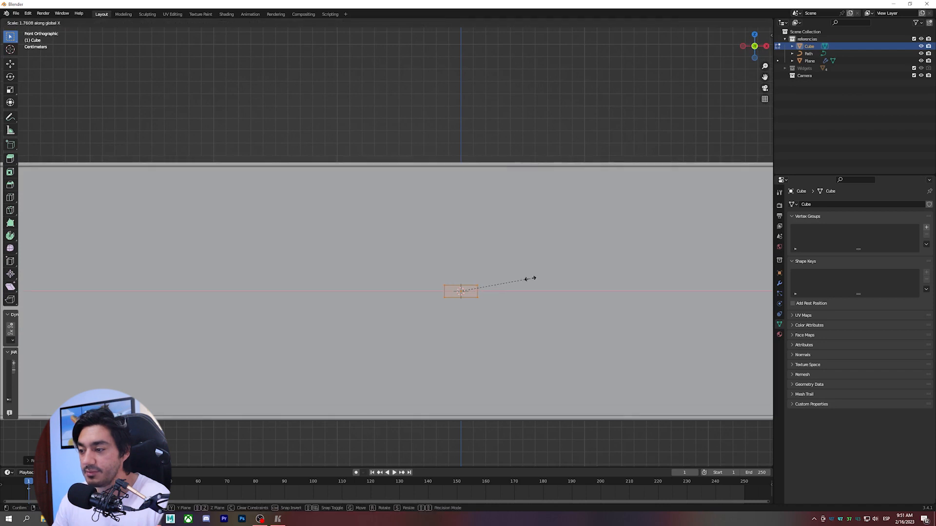
pyautogui.click(529, 279)
pyautogui.press('Tab')
pyautogui.scroll(-4, 514, 288)
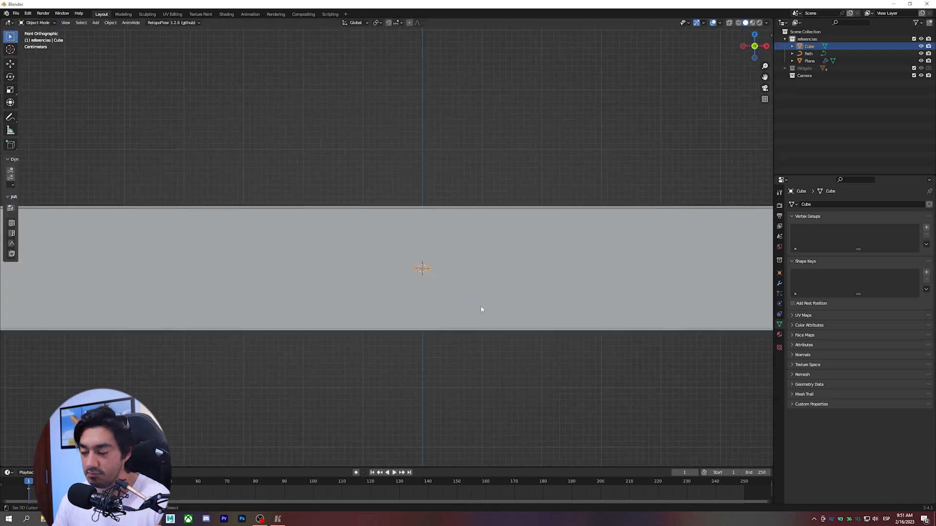
# - Add a Curve modifier to the cube with Path as its curve object
pyautogui.click(780, 285)
pyautogui.click(853, 205)
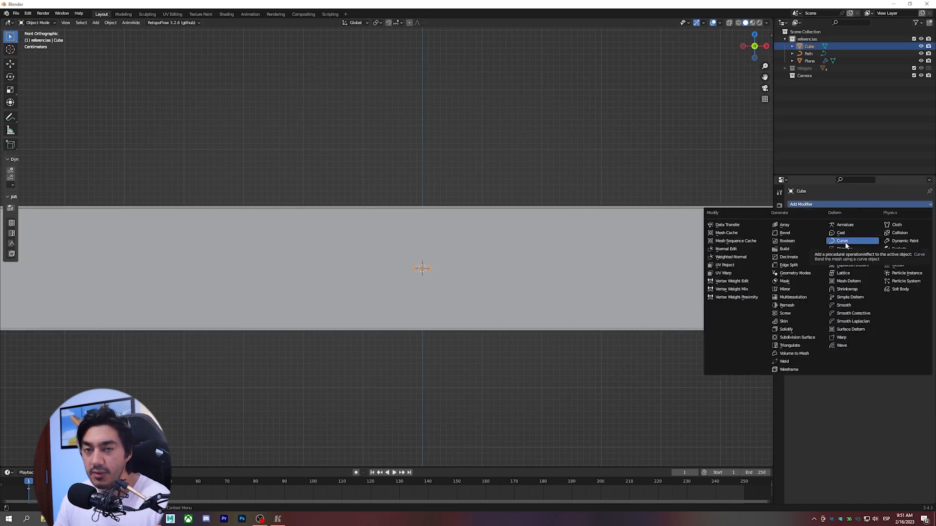
pyautogui.click(845, 243)
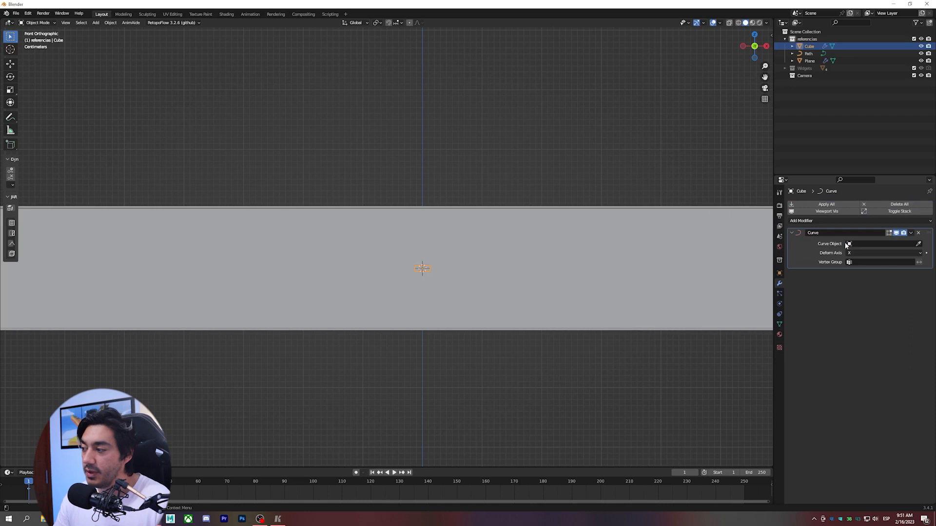
pyautogui.click(889, 244)
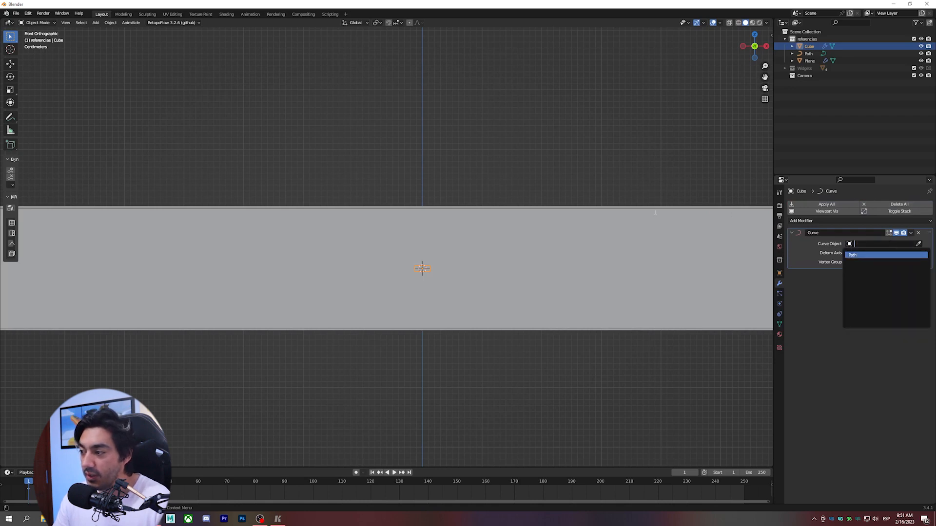
pyautogui.click(857, 255)
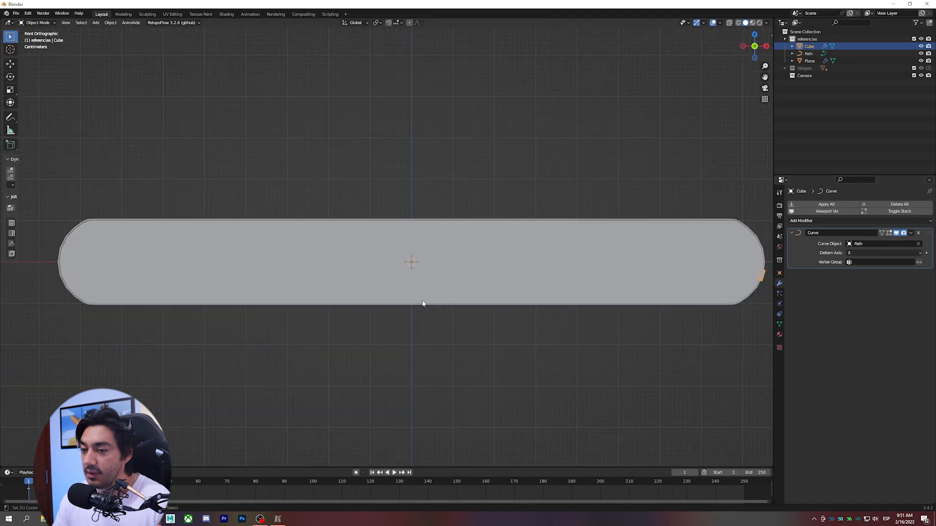
pyautogui.keyDown('shift'); pyautogui.moveTo(590, 289); pyautogui.dragTo(531, 251, button='middle'); pyautogui.keyUp('shift')
pyautogui.scroll(5, 556, 273)
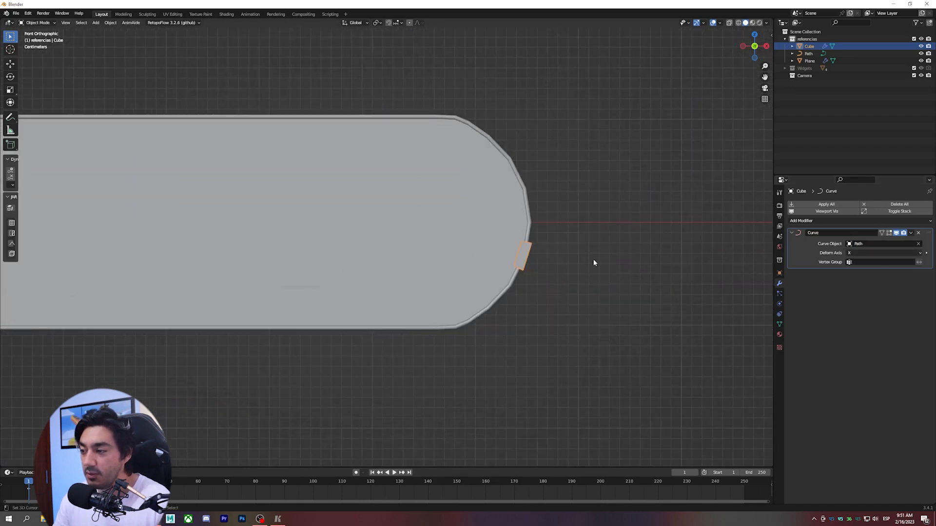
# - Try moving the cube along the global X axis to make it travel around the Path curve
pyautogui.scroll(-5, 594, 263)
pyautogui.keyDown('ctrl'); pyautogui.scroll(5, 473, 286); pyautogui.keyUp('ctrl')
pyautogui.press('g')
pyautogui.press('x')
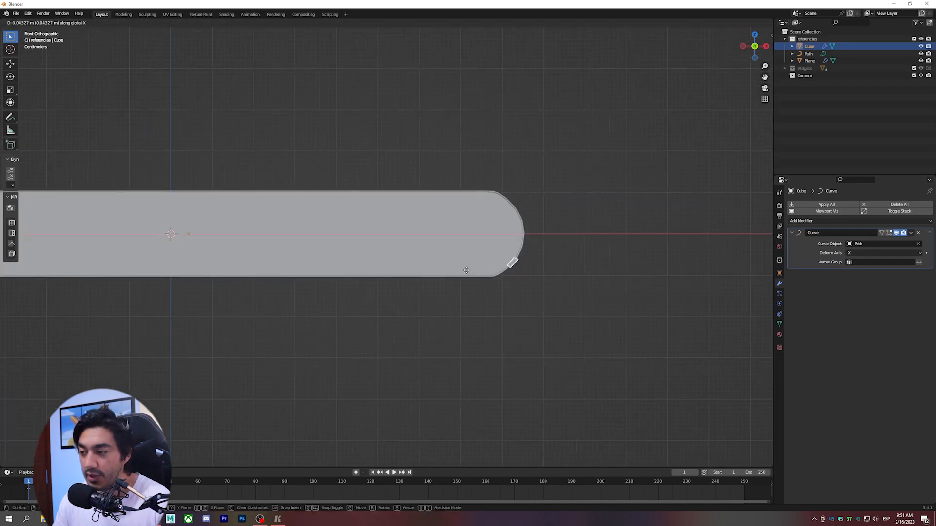
pyautogui.scroll(-4, 487, 271)
pyautogui.keyDown('ctrl'); pyautogui.scroll(3, 415, 264); pyautogui.keyUp('ctrl')
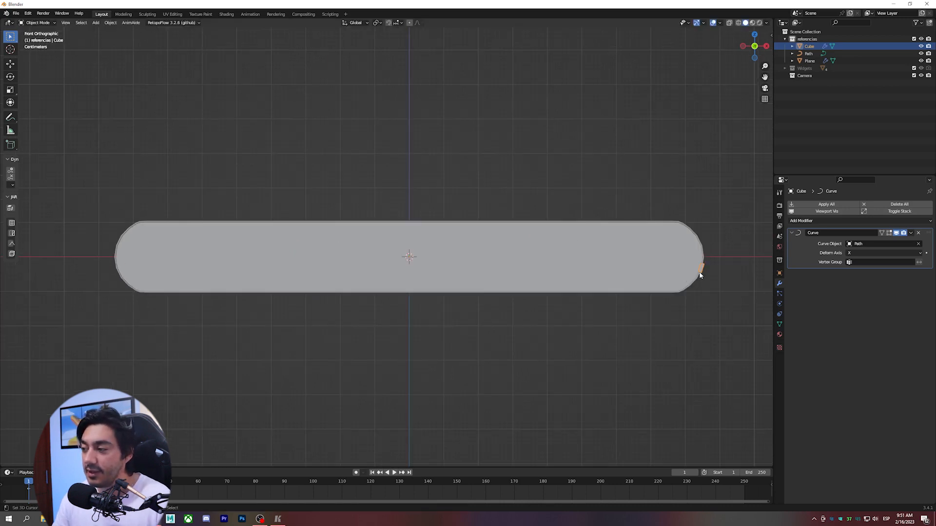
# - Add an Array modifier to the cube and turn off the array's viewport display
pyautogui.click(823, 221)
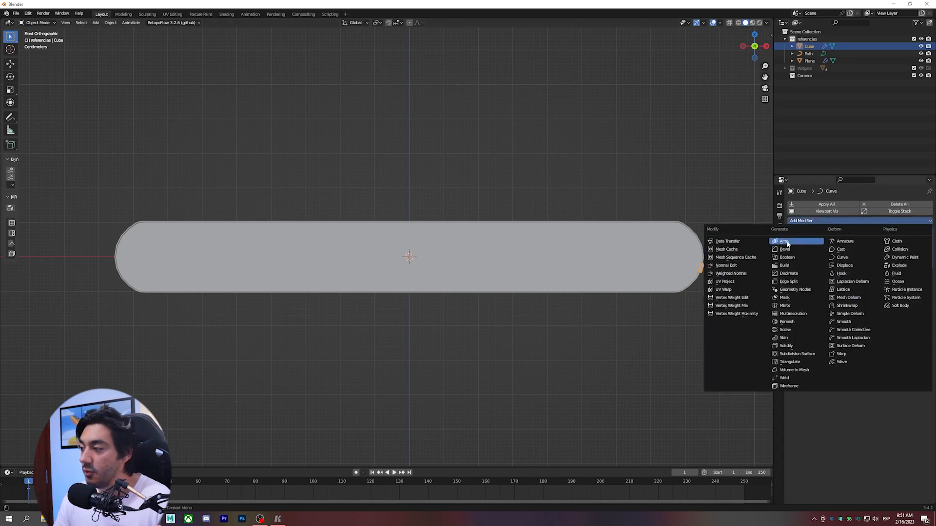
pyautogui.click(790, 242)
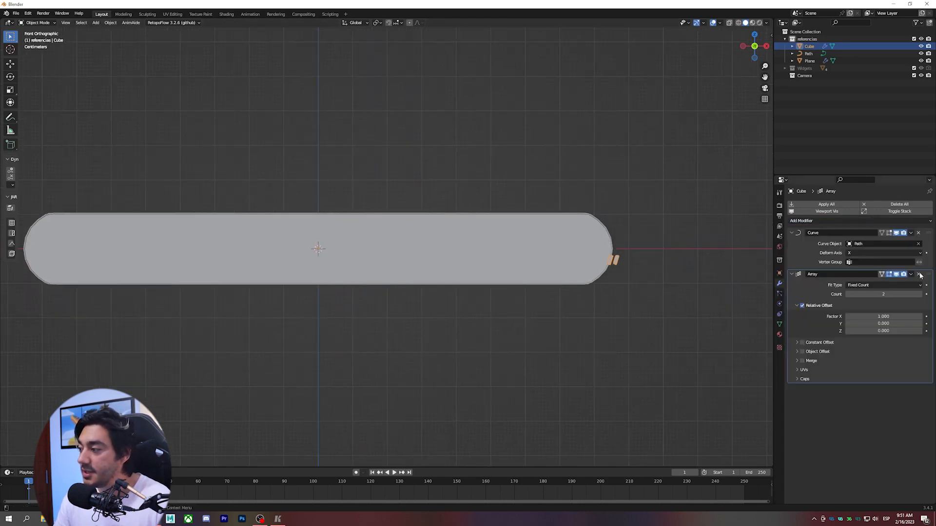
pyautogui.click(895, 274)
pyautogui.scroll(3, 632, 277)
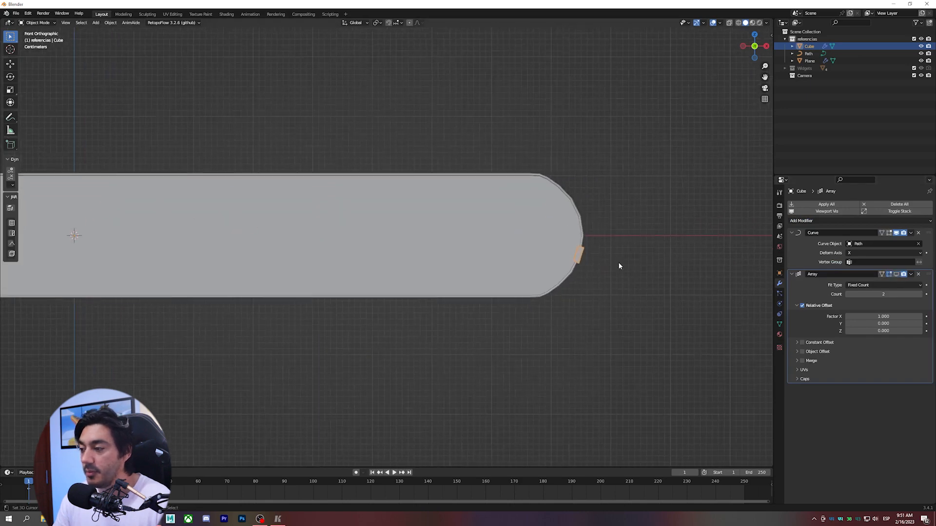
pyautogui.scroll(3, 617, 264)
pyautogui.scroll(-2, 658, 274)
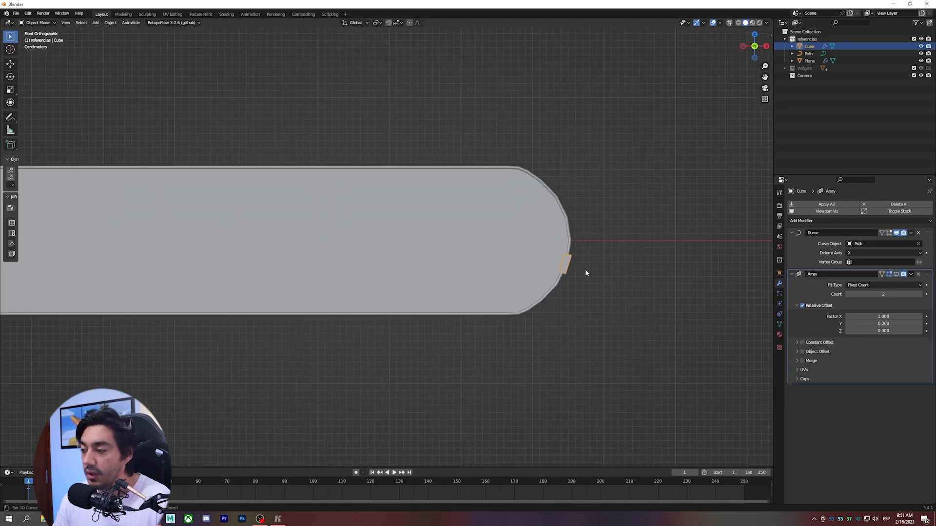
# - Duplicate the cube four times, placing the copies side by side along the bar's lower edge
pyautogui.hotkey('shift', 'd')
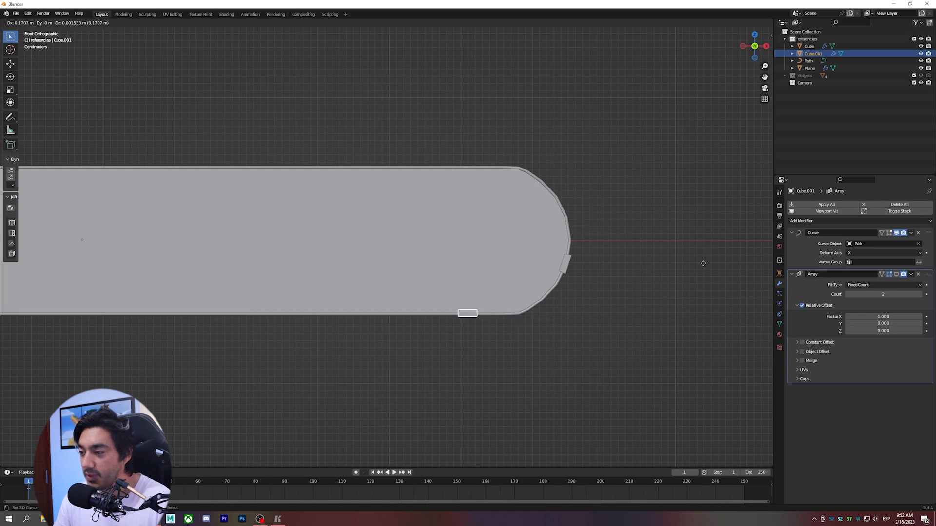
pyautogui.click(694, 268)
pyautogui.hotkey('shift', 'd')
pyautogui.click(626, 290)
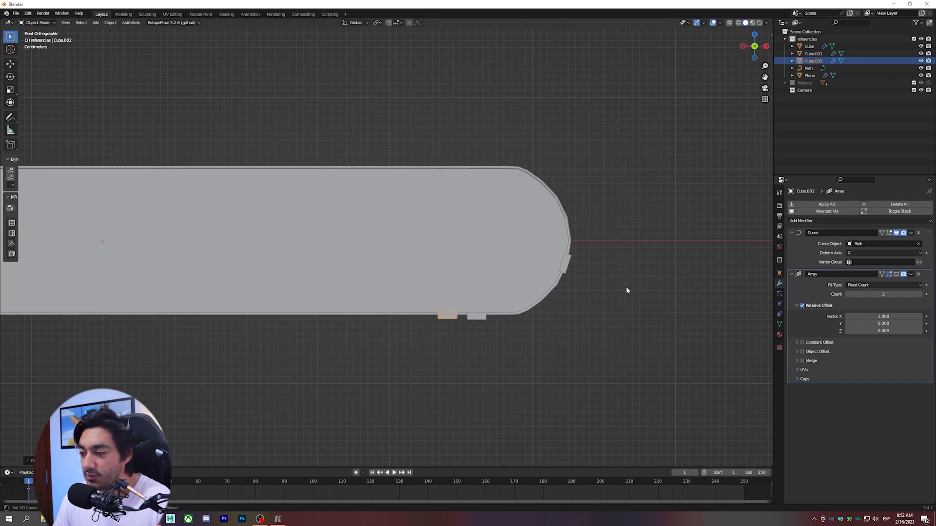
pyautogui.hotkey('shift', 'd')
pyautogui.click(654, 280)
pyautogui.hotkey('shift', 'd')
pyautogui.click(678, 285)
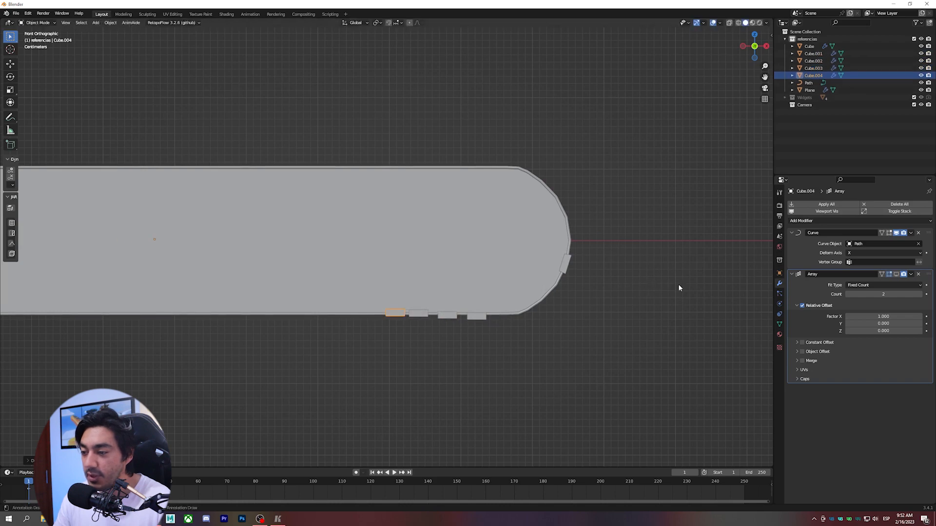
# - Undo all the cube duplications, leaving only the original cube
pyautogui.hotkey('ctrl', 'z')
pyautogui.hotkey('ctrl', 'z')
pyautogui.hotkey('ctrl', 'z')
pyautogui.hotkey('ctrl', 'z')
pyautogui.hotkey('ctrl', 'z')
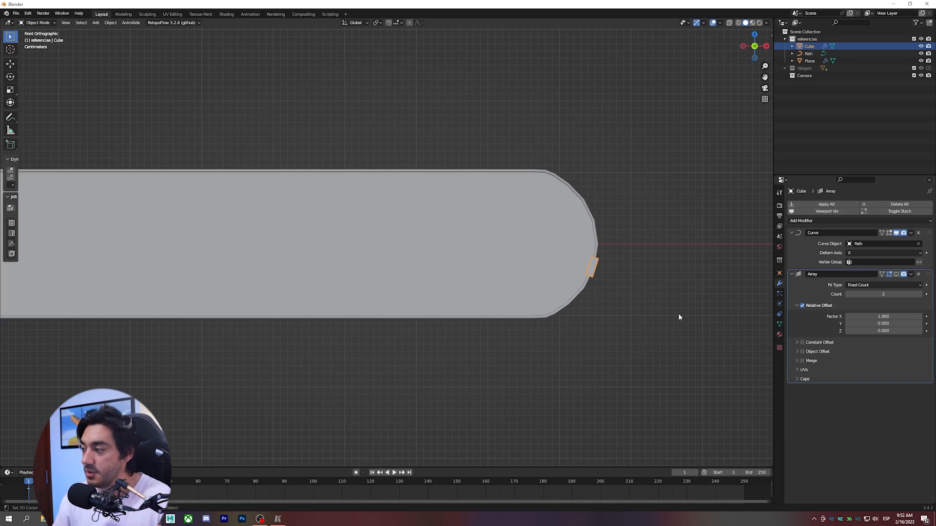
# - Turn the Array's viewport display back on and move it above the Curve modifier, leaving only the Array's settings expanded
pyautogui.click(897, 275)
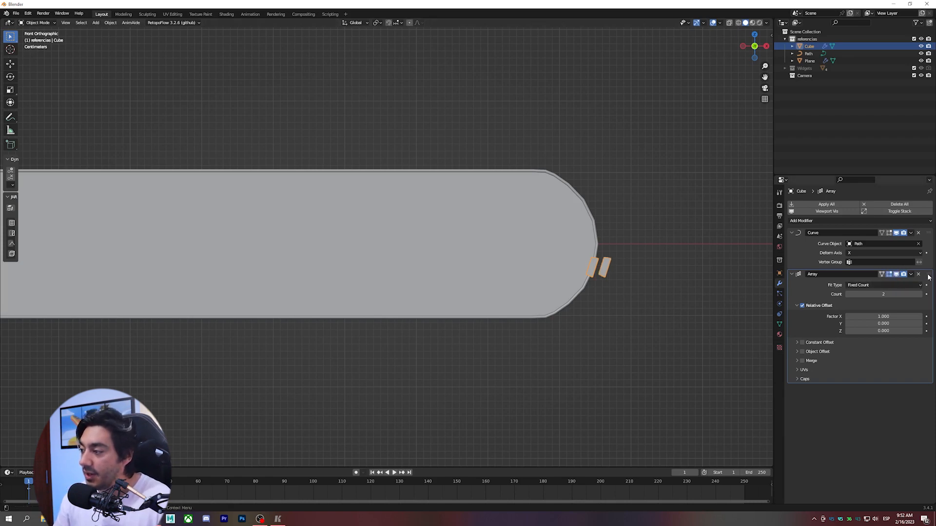
pyautogui.moveTo(929, 277); pyautogui.dragTo(926, 230)
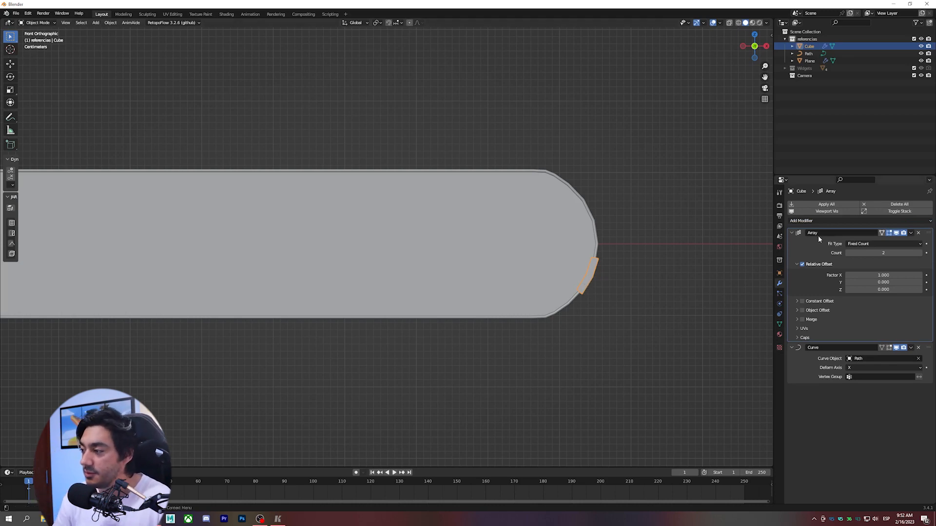
pyautogui.click(793, 233)
pyautogui.click(792, 242)
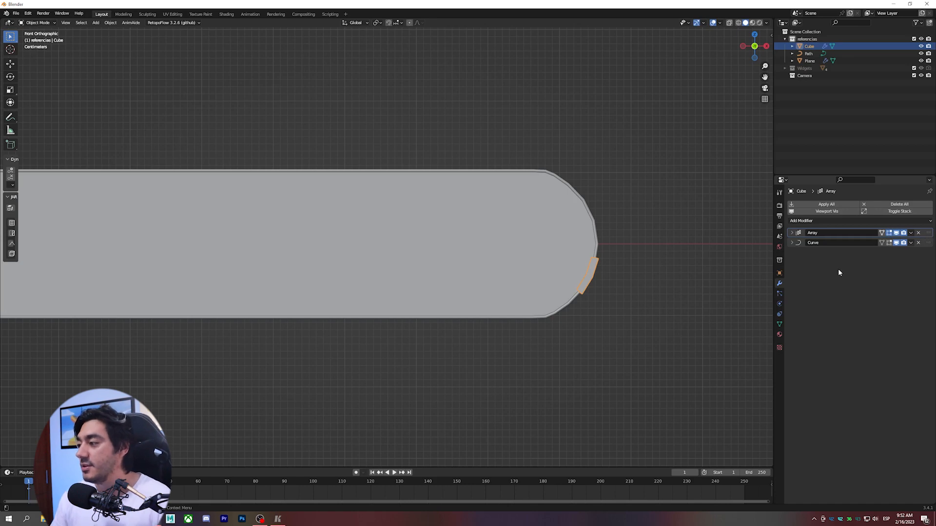
pyautogui.click(792, 234)
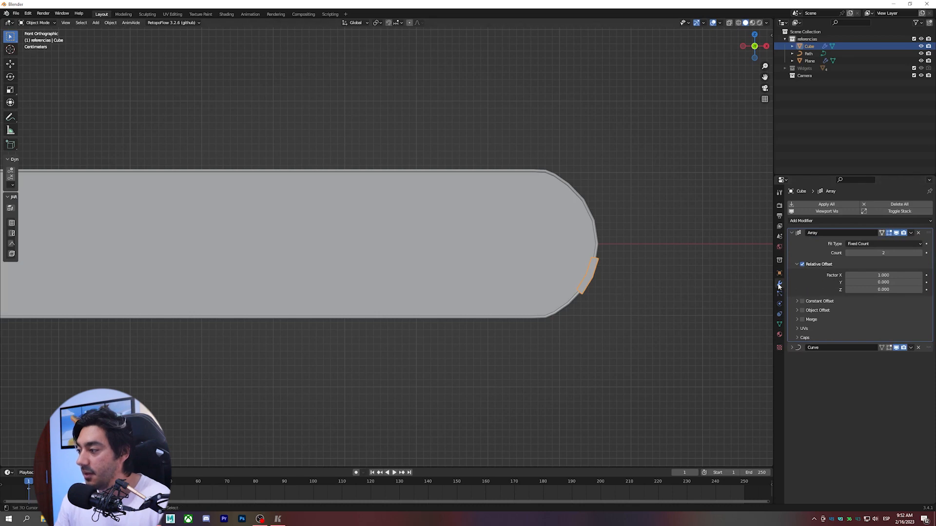
# - In Edit Mode, cut a centred vertical loop through the cube and widen it into a section reaching almost to both ends
pyautogui.press('Tab')
pyautogui.press('KP_Decimal')
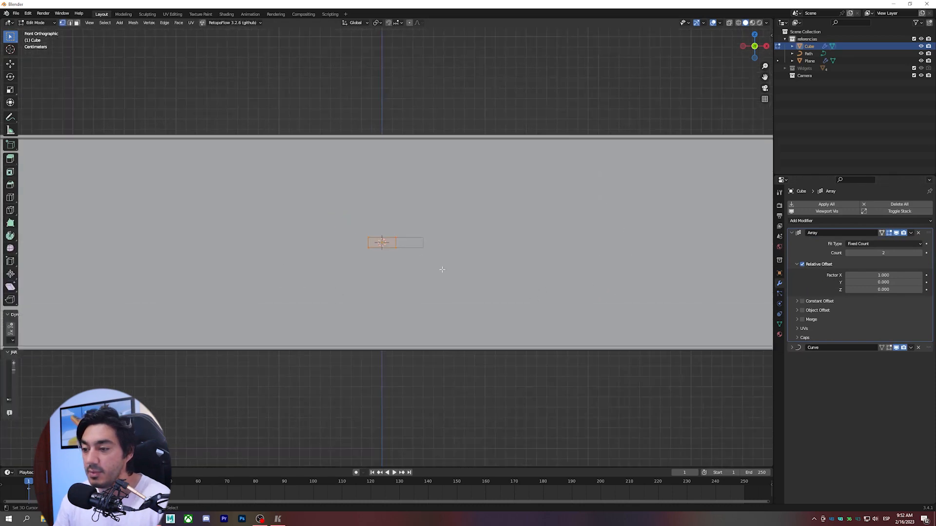
pyautogui.hotkey('ctrl', 'r')
pyautogui.click(368, 229)
pyautogui.rightClick(368, 230)
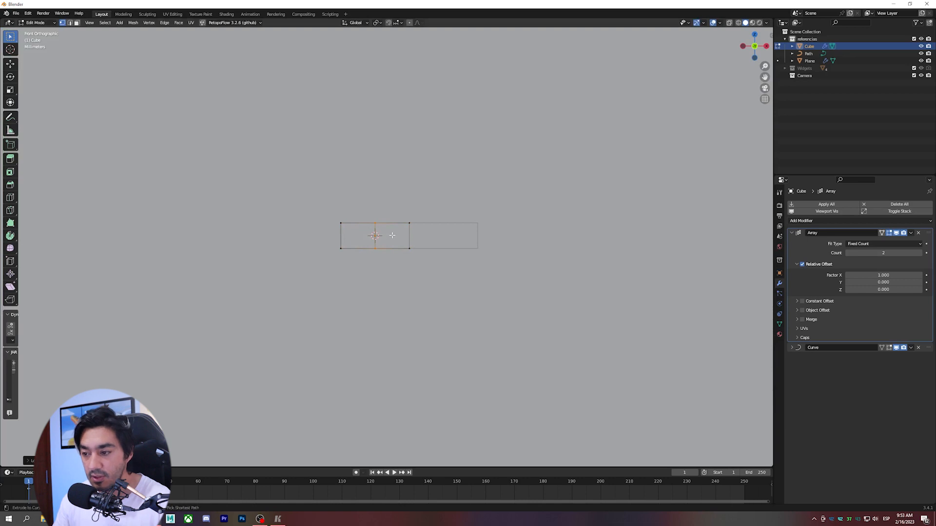
pyautogui.hotkey('ctrl', 'l')
# - Scale the cube's widened middle section slightly up along Z to taper the link's ends, and return to Object Mode
pyautogui.press('s')
pyautogui.press('z')
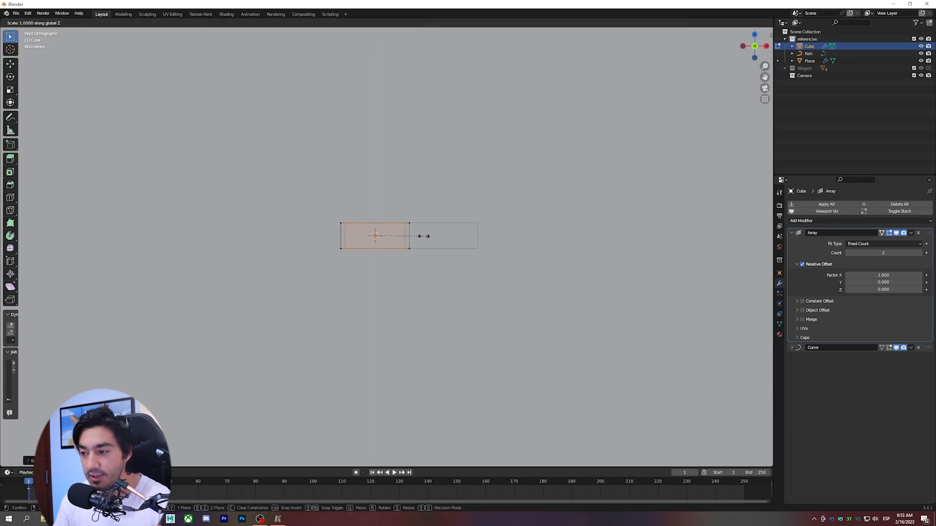
pyautogui.click(434, 234)
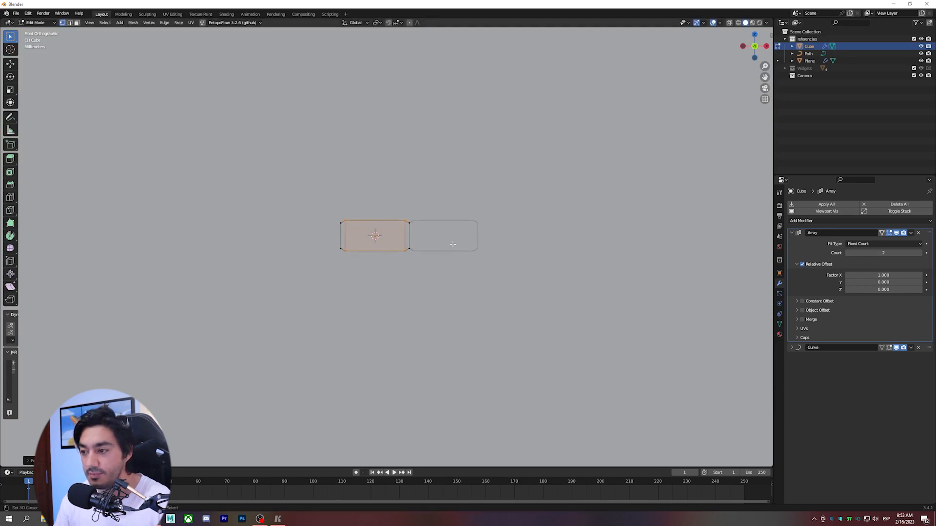
pyautogui.press('a')
pyautogui.press('Tab')
# - Set the Array modifier's relative offset Factor X to 1.05 and deselect the cube
pyautogui.scroll(-8, 454, 247)
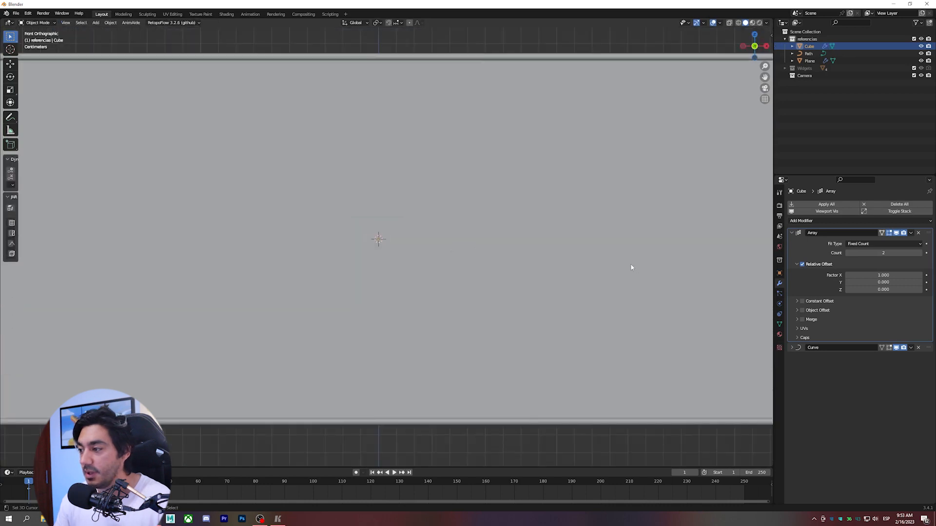
pyautogui.keyDown('shift'); pyautogui.moveTo(668, 270); pyautogui.dragTo(296, 240, button='middle'); pyautogui.keyUp('shift')
pyautogui.scroll(5, 579, 257)
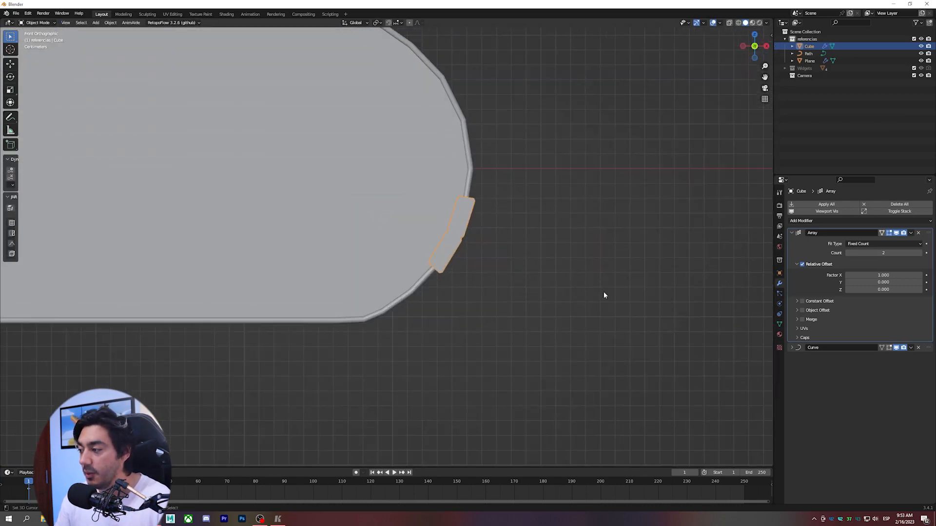
pyautogui.doubleClick(884, 276)
pyautogui.write('1.05')
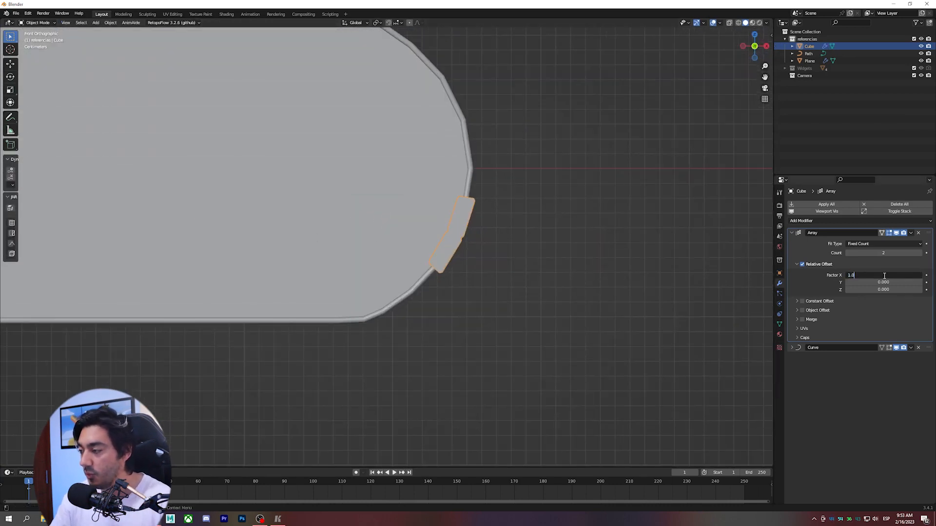
pyautogui.press('Return')
pyautogui.click(495, 263)
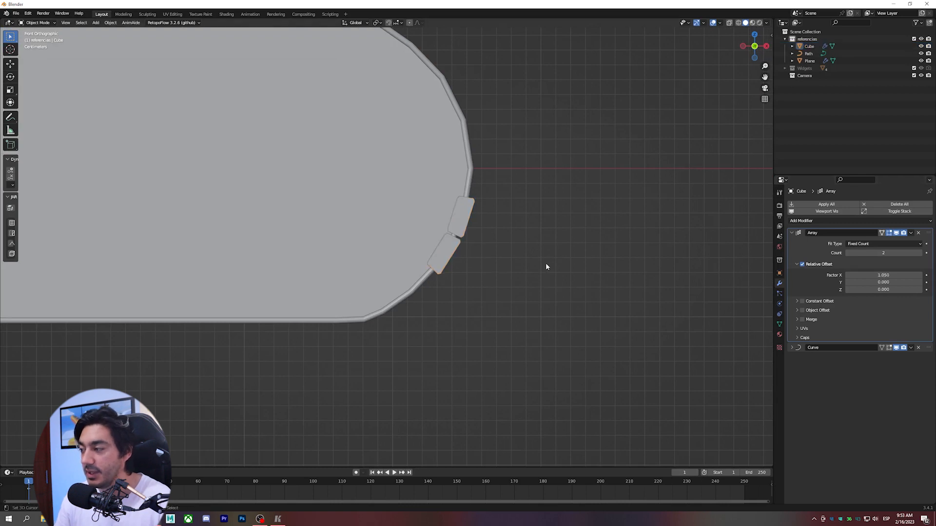
# - Set the chain link Array's relative offset Factor X to 1.03, keeping its settings expanded
pyautogui.doubleClick(862, 275)
pyautogui.write('1.0')
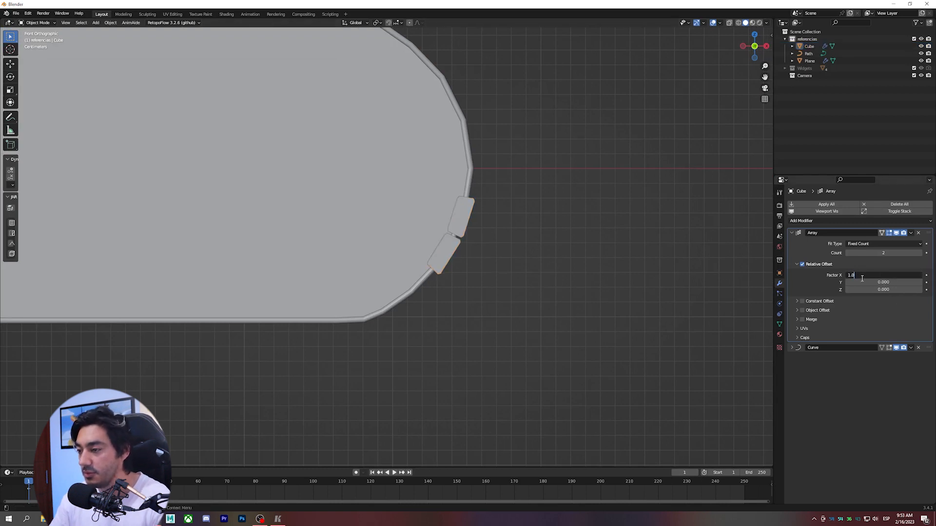
pyautogui.write('3')
pyautogui.press('Return')
pyautogui.scroll(-2, 560, 261)
pyautogui.keyDown('shift'); pyautogui.moveTo(474, 268); pyautogui.dragTo(574, 274, button='middle'); pyautogui.keyUp('shift')
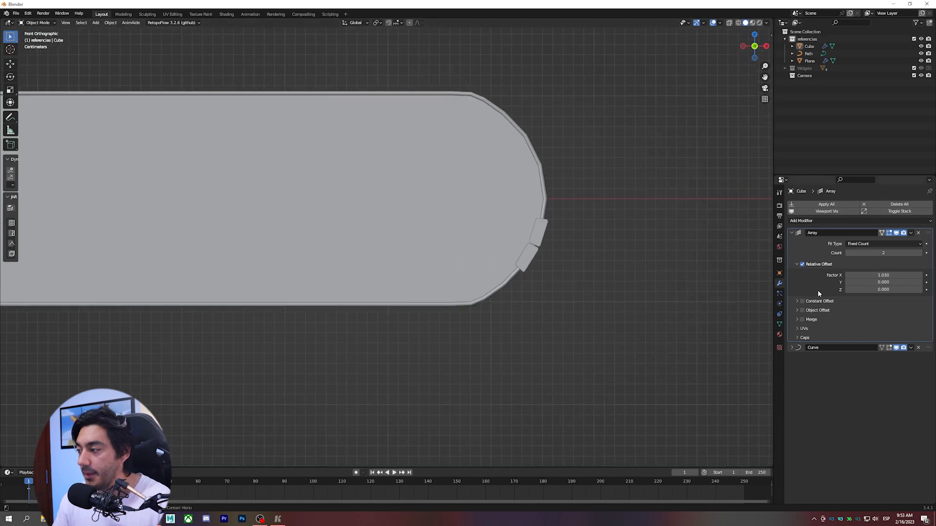
pyautogui.click(791, 234)
pyautogui.click(791, 234)
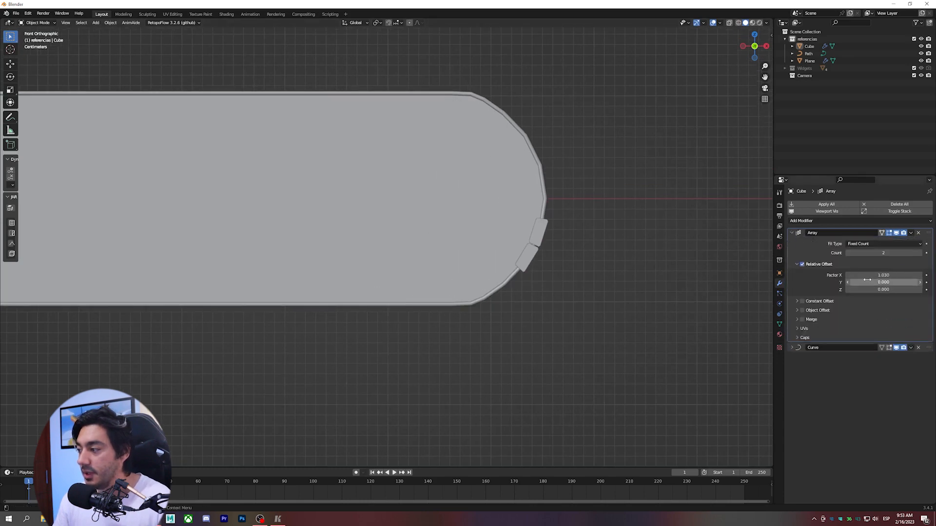
# - Raise the chain link Array's Count to 60 so the links run along the outline curve
pyautogui.moveTo(872, 253); pyautogui.dragTo(927, 253)
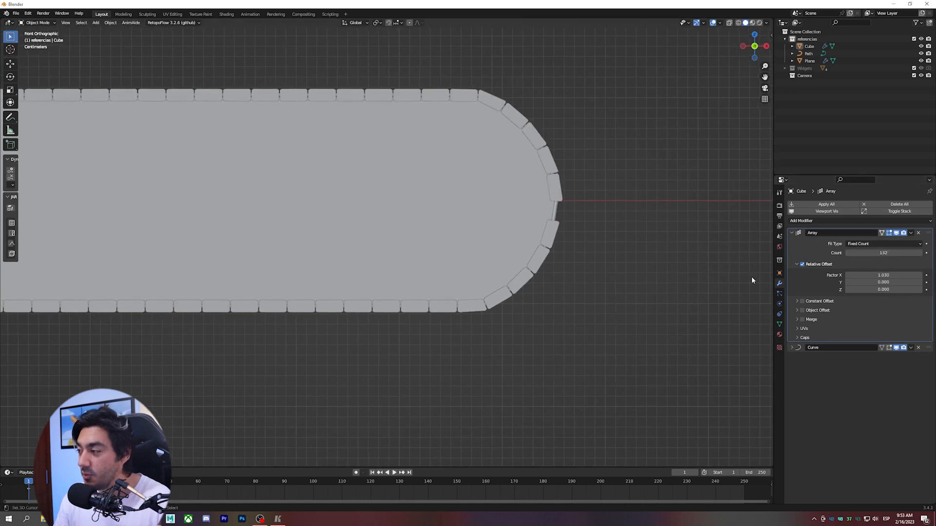
pyautogui.click(890, 253)
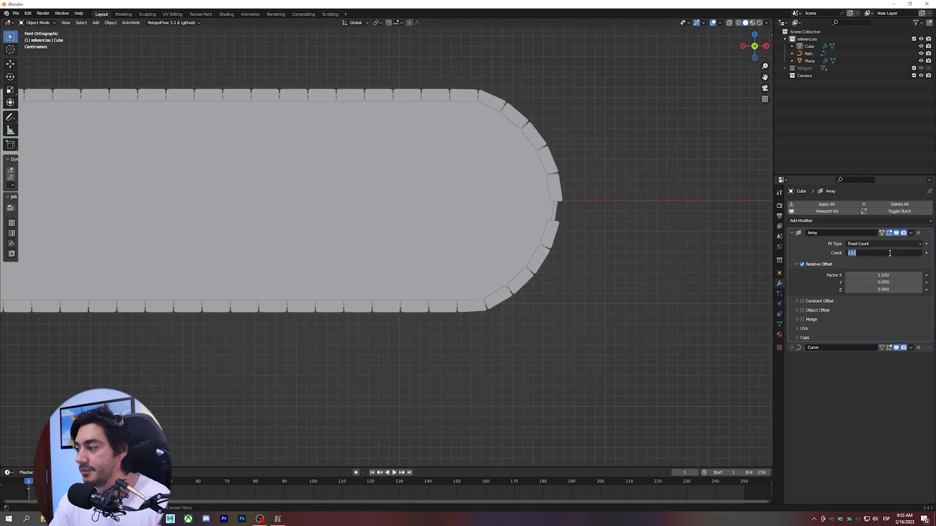
pyautogui.write('60')
pyautogui.press('Return')
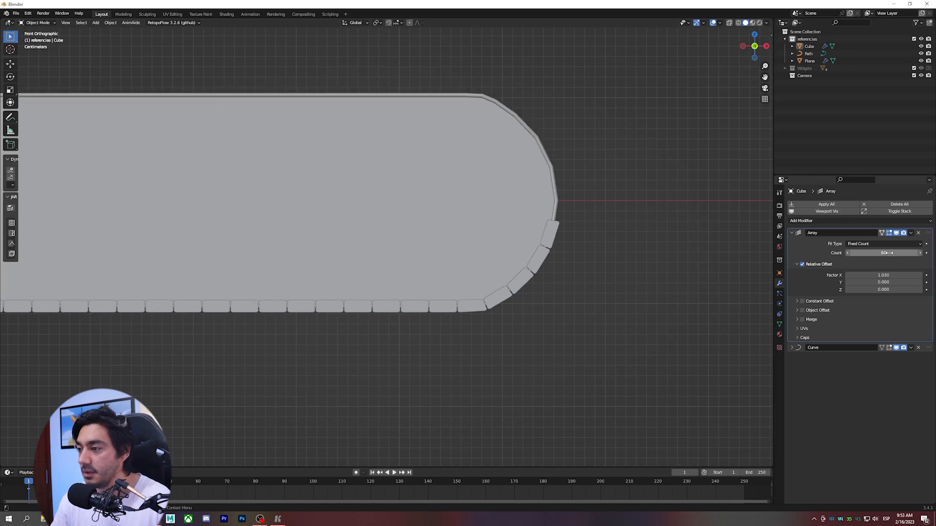
pyautogui.scroll(-1, 313, 236)
pyautogui.scroll(-4, 452, 256)
pyautogui.scroll(3, 420, 262)
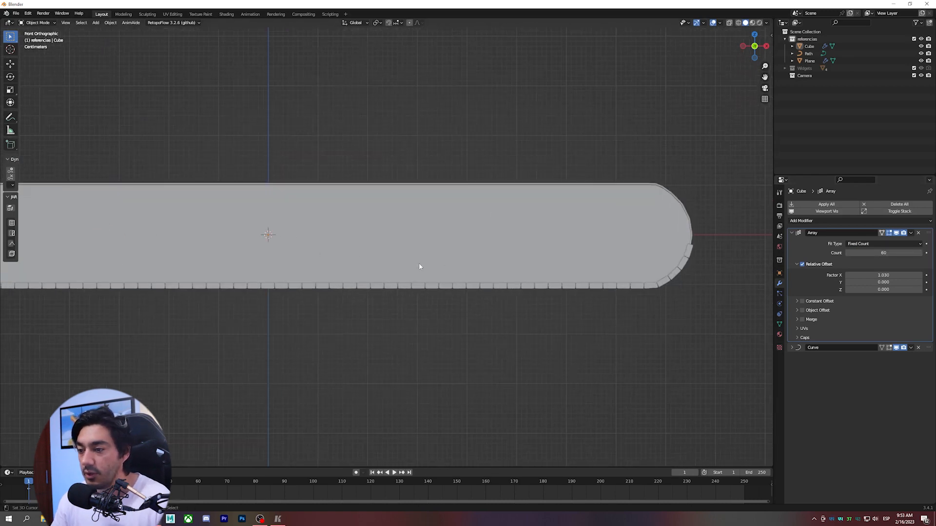
# - Enter Edit Mode on the cube, collapse the Array settings and enable on-cage display for the Array and Curve modifiers
pyautogui.press('Tab')
pyautogui.click(792, 233)
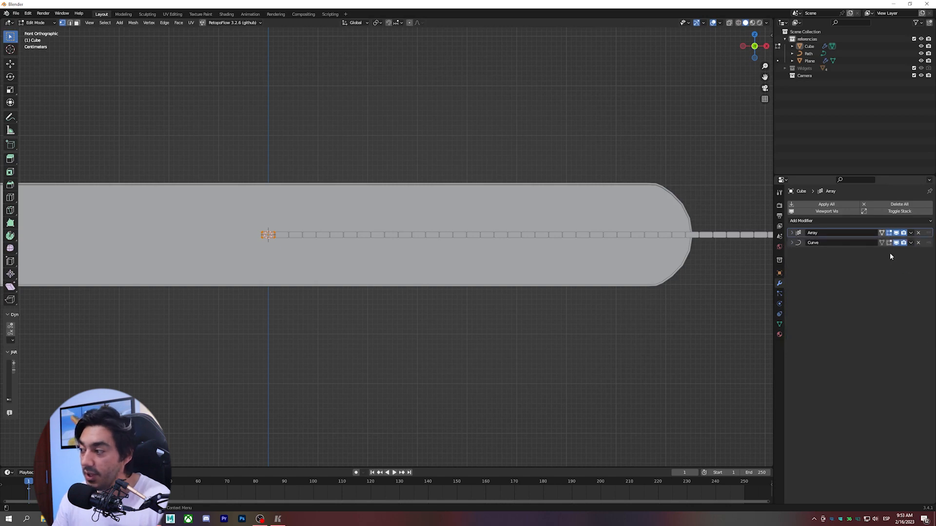
pyautogui.click(881, 242)
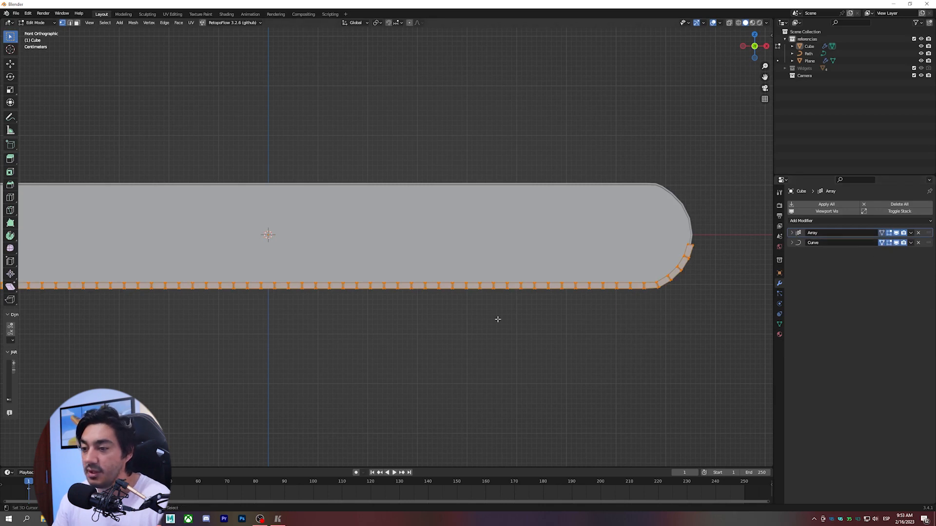
pyautogui.keyDown('ctrl'); pyautogui.scroll(5, 498, 320); pyautogui.keyUp('ctrl')
pyautogui.scroll(-3, 594, 295)
pyautogui.keyDown('shift'); pyautogui.moveTo(545, 274); pyautogui.dragTo(458, 284, button='middle'); pyautogui.keyUp('shift')
pyautogui.scroll(1, 458, 284)
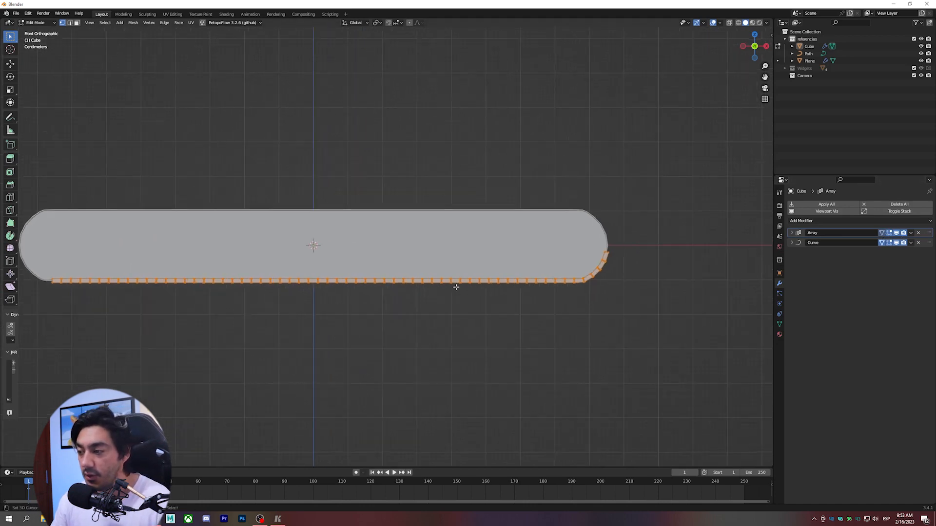
# - Scale the link mesh up along X until the chain wraps around the whole bar
pyautogui.scroll(1, 519, 288)
pyautogui.scroll(-2, 460, 291)
pyautogui.press('s')
pyautogui.press('x')
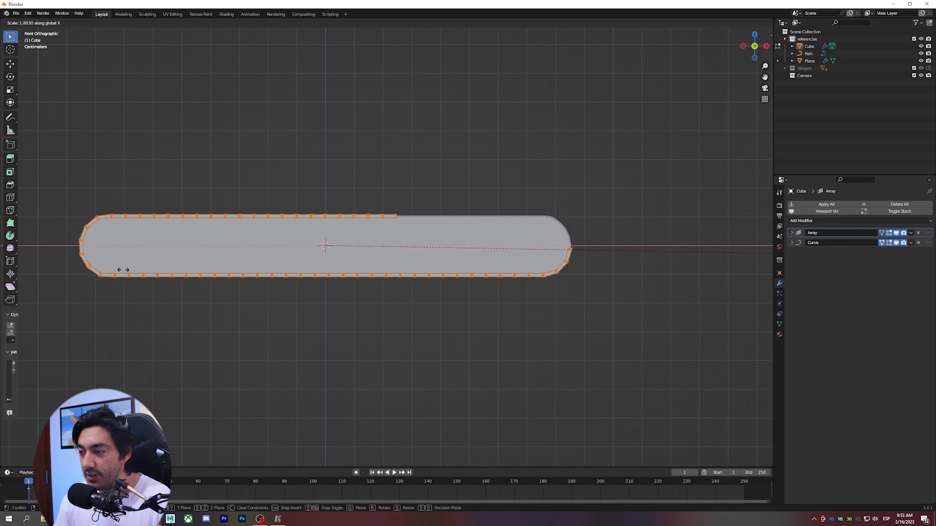
pyautogui.click(702, 307)
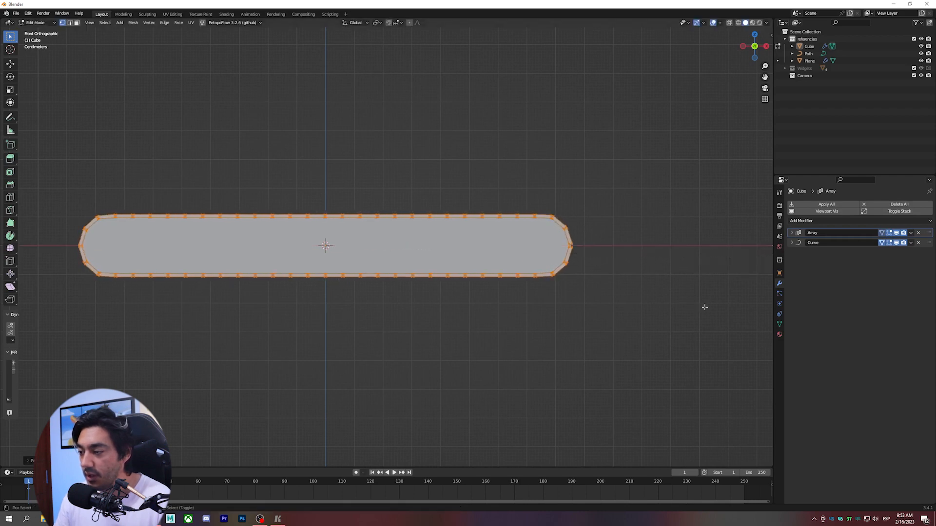
# - Fine-tune the link mesh's X scale to narrow the gap at the bar's tip, and return to Object Mode
pyautogui.keyDown('shift'); pyautogui.moveTo(570, 297); pyautogui.dragTo(351, 291, button='middle'); pyautogui.keyUp('shift')
pyautogui.scroll(8, 361, 288)
pyautogui.scroll(2, 384, 285)
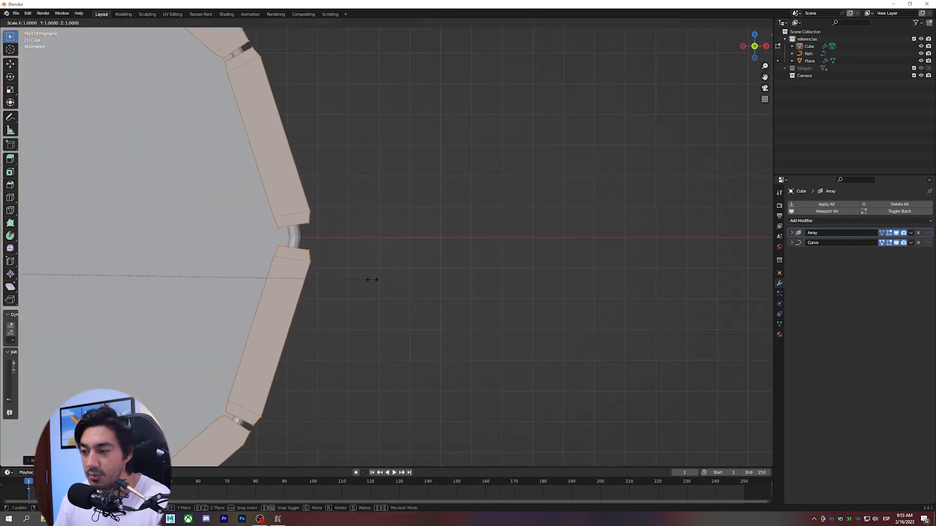
pyautogui.press('s')
pyautogui.press('x')
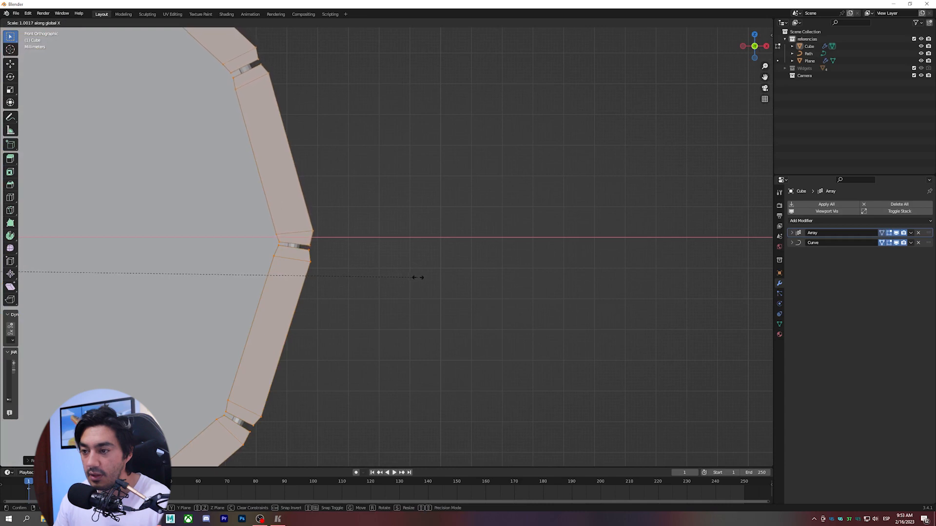
pyautogui.press('Escape')
pyautogui.scroll(-10, 288, 288)
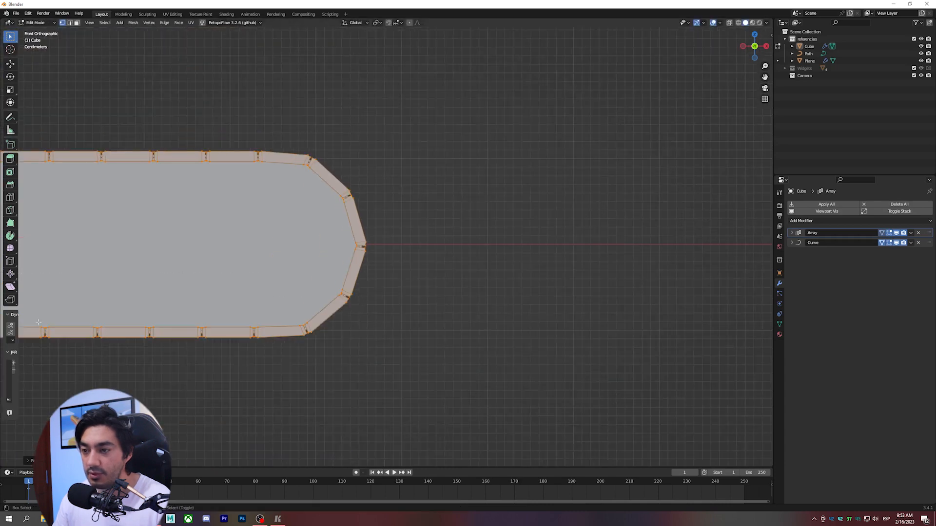
pyautogui.keyDown('shift'); pyautogui.moveTo(472, 293); pyautogui.dragTo(539, 303, button='middle'); pyautogui.keyUp('shift')
pyautogui.press('Tab')
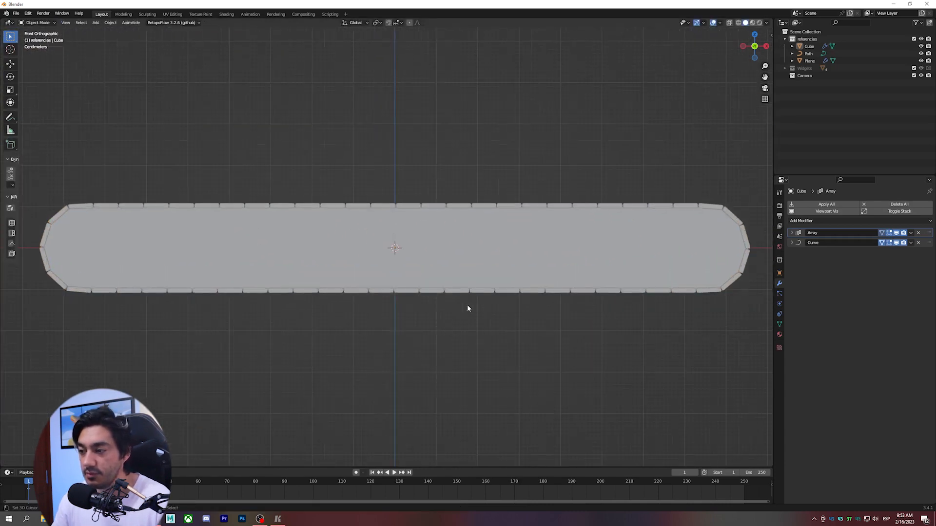
pyautogui.keyDown('ctrl'); pyautogui.scroll(2, 463, 297); pyautogui.keyUp('ctrl')
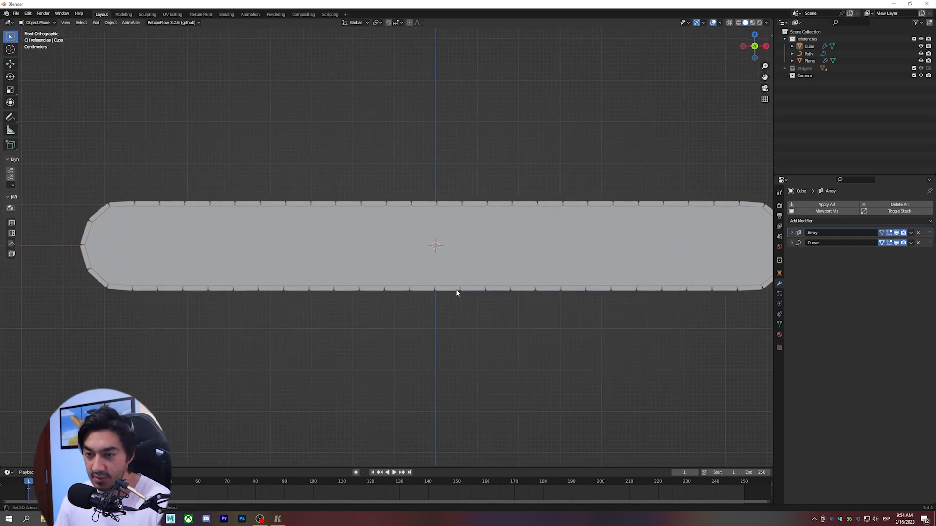
pyautogui.moveTo(457, 291)
pyautogui.keyDown('shift'); pyautogui.mouseDown(button='middle')
pyautogui.moveTo(466, 303)
pyautogui.moveTo(444, 302)
pyautogui.mouseUp(button='middle'); pyautogui.keyUp('shift')
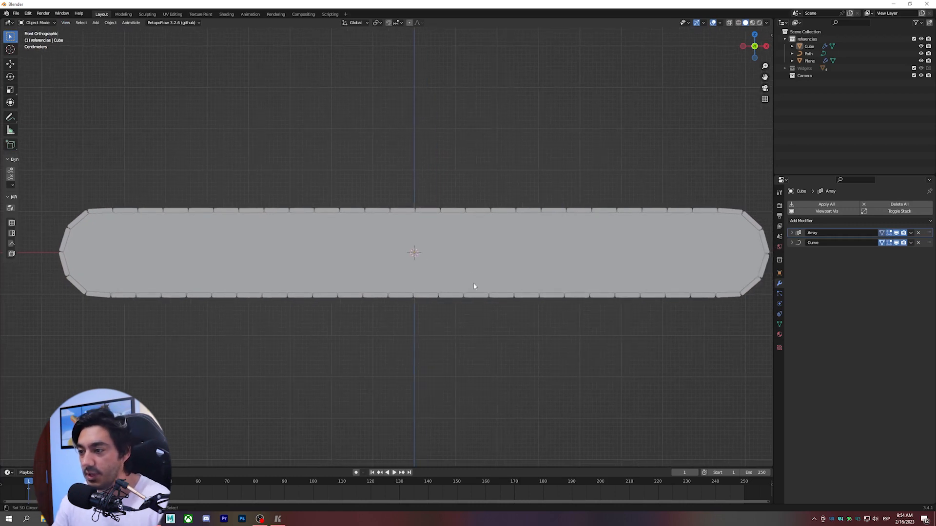
pyautogui.keyDown('shift'); pyautogui.moveTo(475, 287); pyautogui.dragTo(467, 285, button='middle'); pyautogui.keyUp('shift')
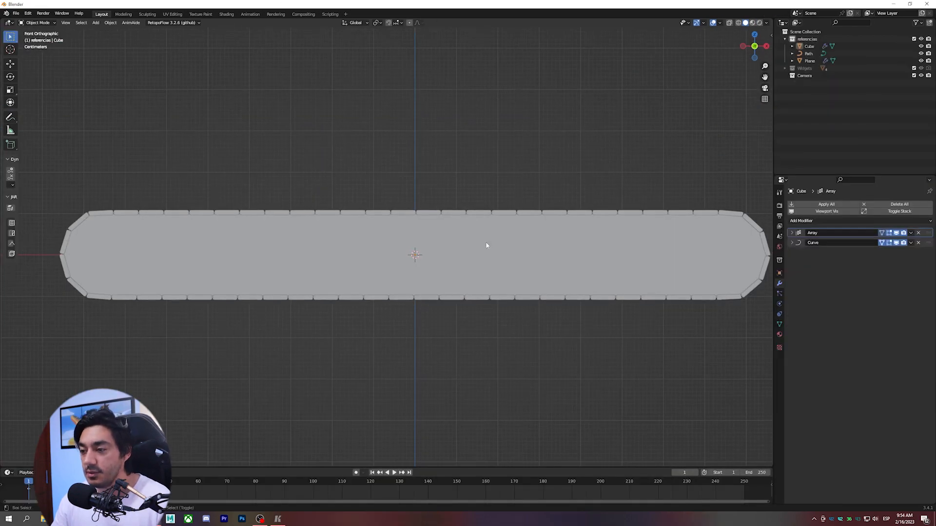
# - Add a plane at the bar's centre, rotate it upright in Edit Mode and scale it down to start a saw tooth
pyautogui.hotkey('shift', 'a')
pyautogui.moveTo(492, 239)
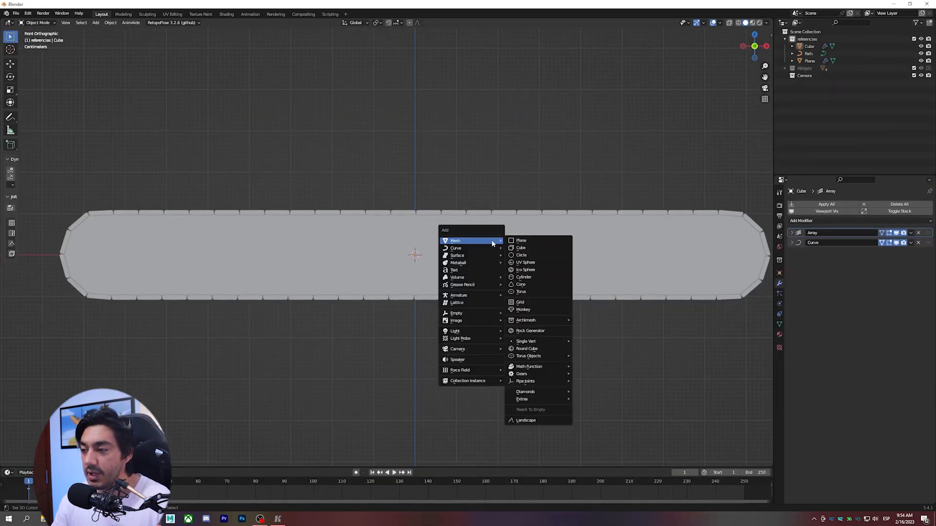
pyautogui.click(543, 243)
pyautogui.press('Tab')
pyautogui.press('KP_3')
pyautogui.scroll(-4, 541, 240)
pyautogui.press('r')
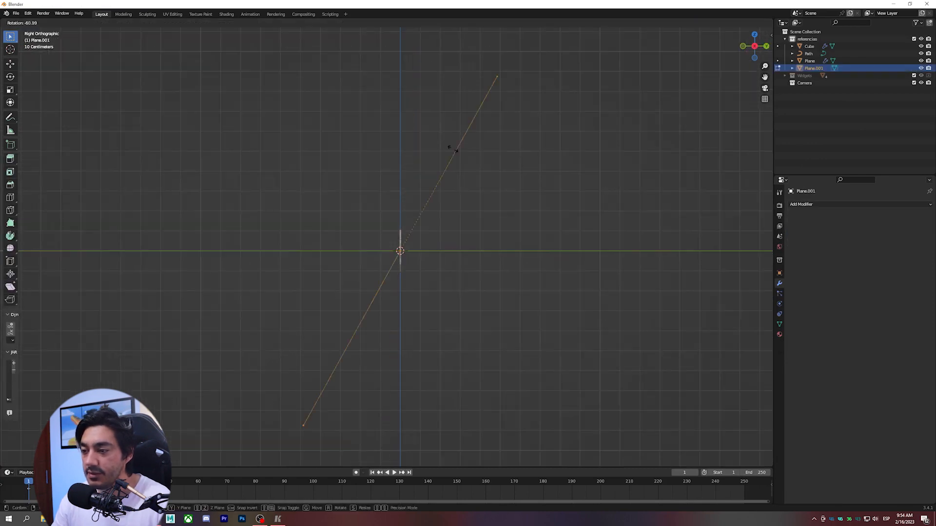
pyautogui.click(402, 141)
pyautogui.press('KP_1')
pyautogui.press('s')
pyautogui.hotkey('shift', 'z')
pyautogui.scroll(5, 461, 264)
# - Extrude, rotate and scale the plane into a thin, forward-leaning pointed tooth, give it thickness, and return to Object Mode in solid shading
pyautogui.press('e')
pyautogui.press('r')
pyautogui.press('s')
pyautogui.press('KP_3')
pyautogui.press('e')
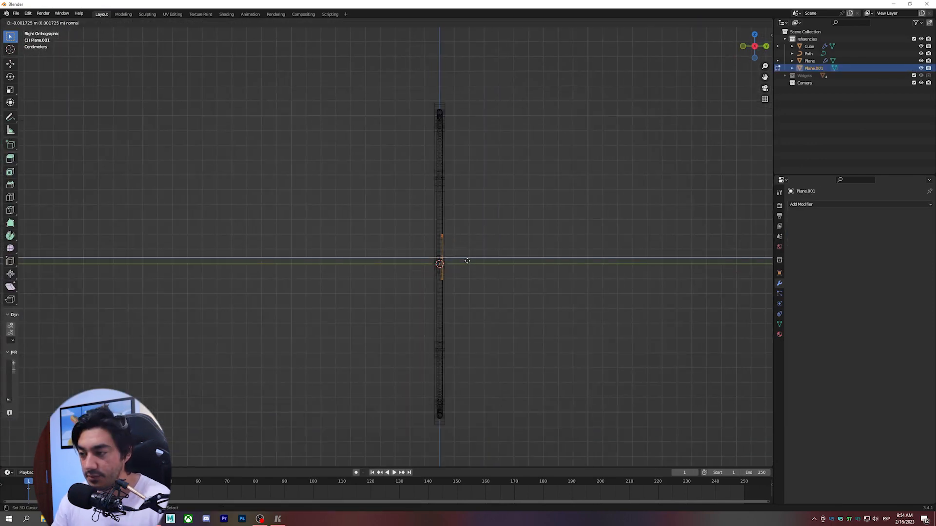
pyautogui.moveTo(466, 259); pyautogui.dragTo(502, 232, button='middle')
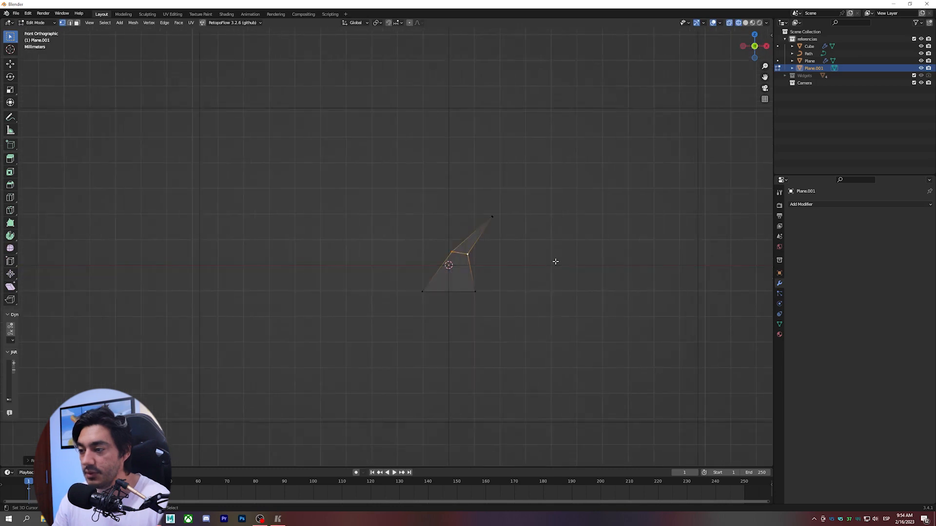
pyautogui.hotkey('shift', 'z')
pyautogui.scroll(-2, 523, 262)
pyautogui.press('Tab')
pyautogui.scroll(-2, 523, 262)
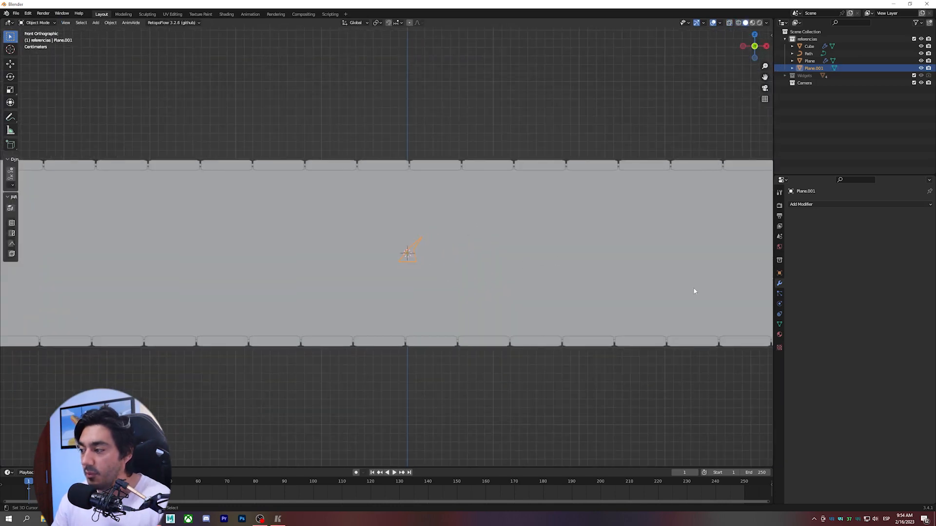
# - Add an Array modifier to the tooth with Count 15, checking the tooth spacing in the reference chainsaw file, and collapse its settings
pyautogui.click(867, 205)
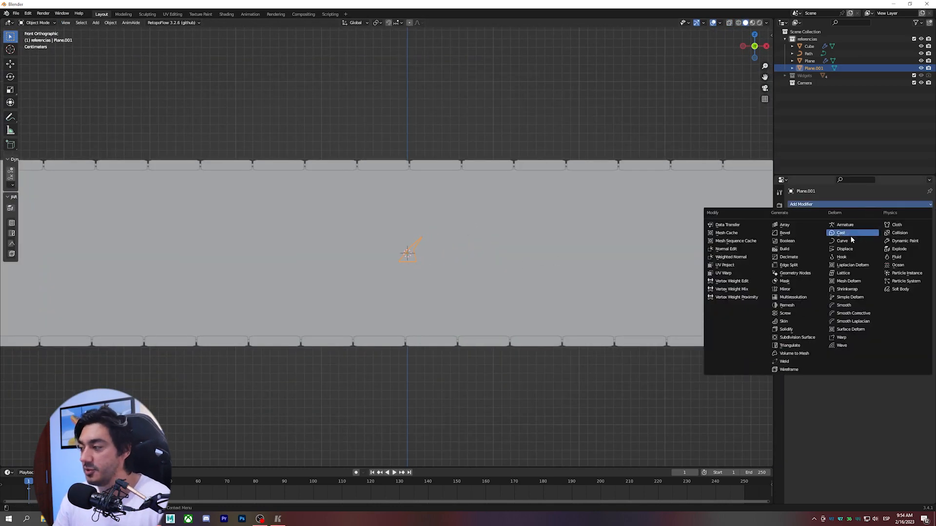
pyautogui.click(789, 225)
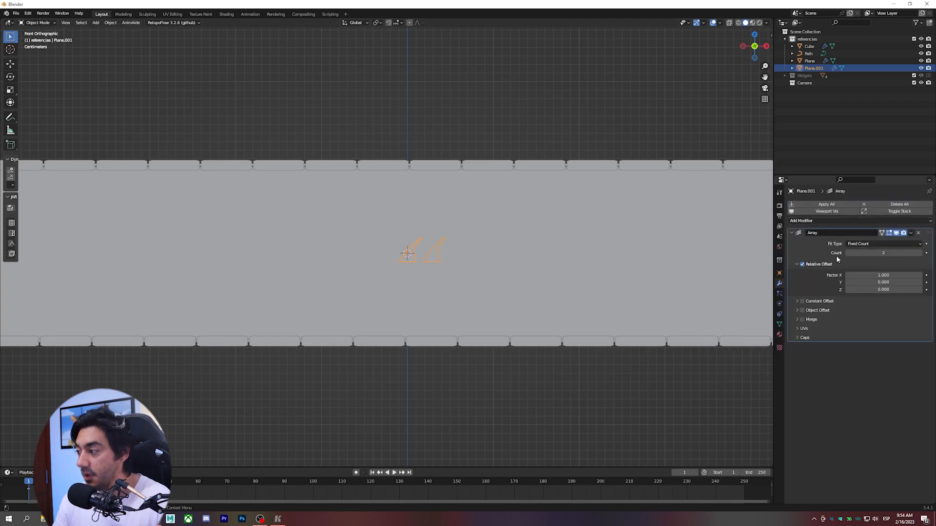
pyautogui.doubleClick(885, 254)
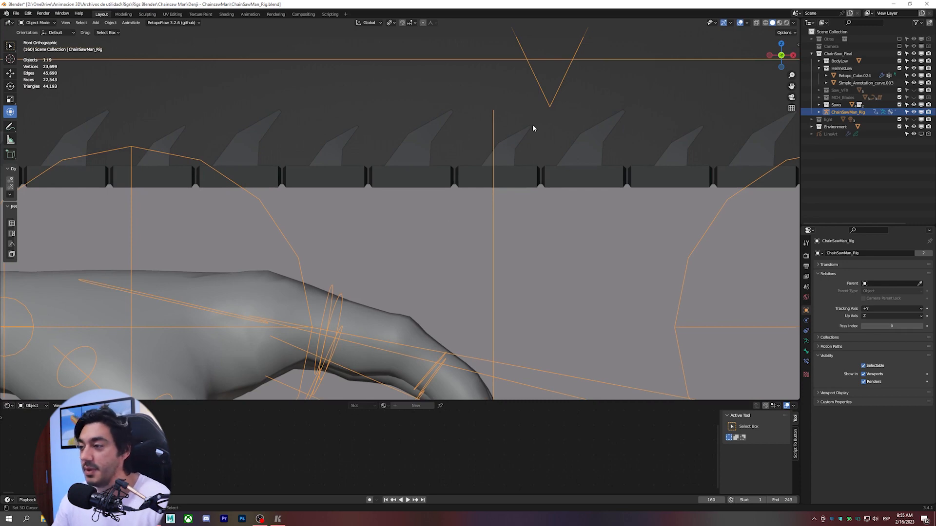
pyautogui.hotkey('alt', 'Tab')
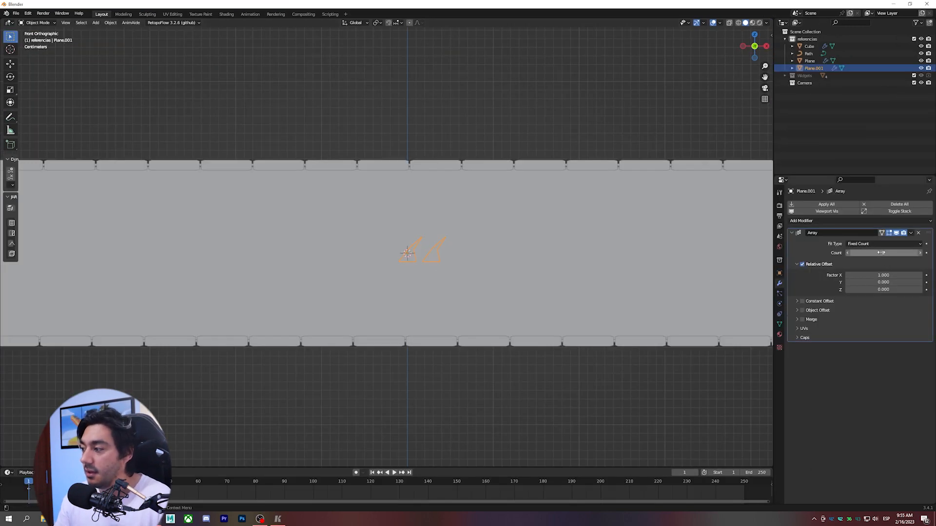
pyautogui.click(883, 253)
pyautogui.write('1')
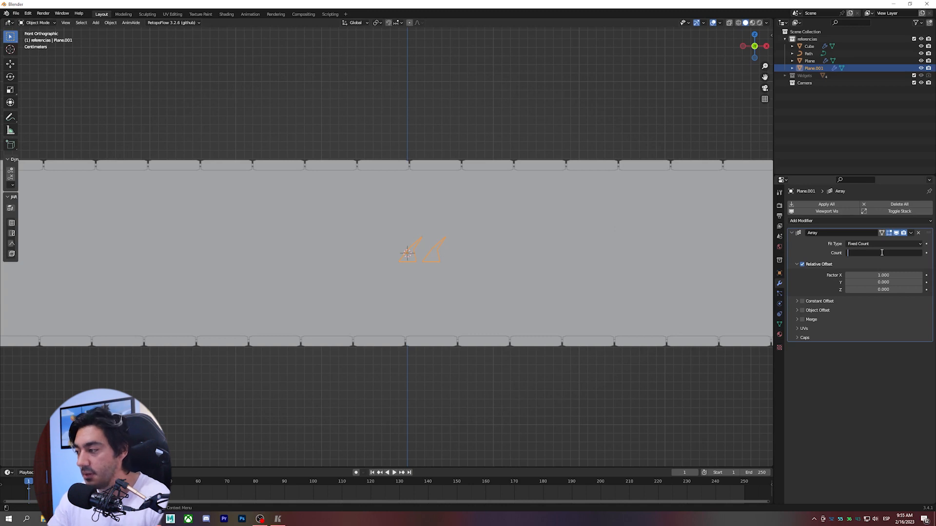
pyautogui.write('5')
pyautogui.press('Return')
pyautogui.click(791, 233)
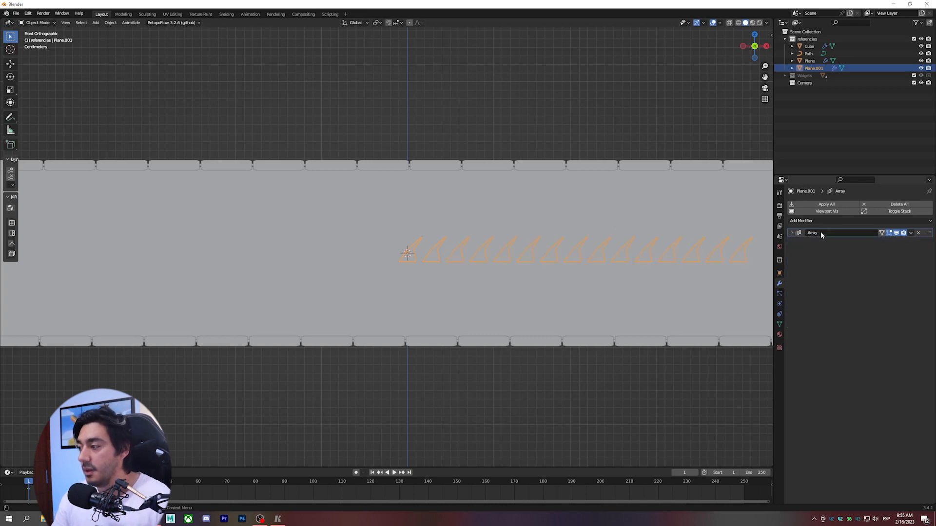
# - Add a Curve modifier to the tooth after the Array and choose Path as its curve object
pyautogui.click(829, 221)
pyautogui.click(850, 265)
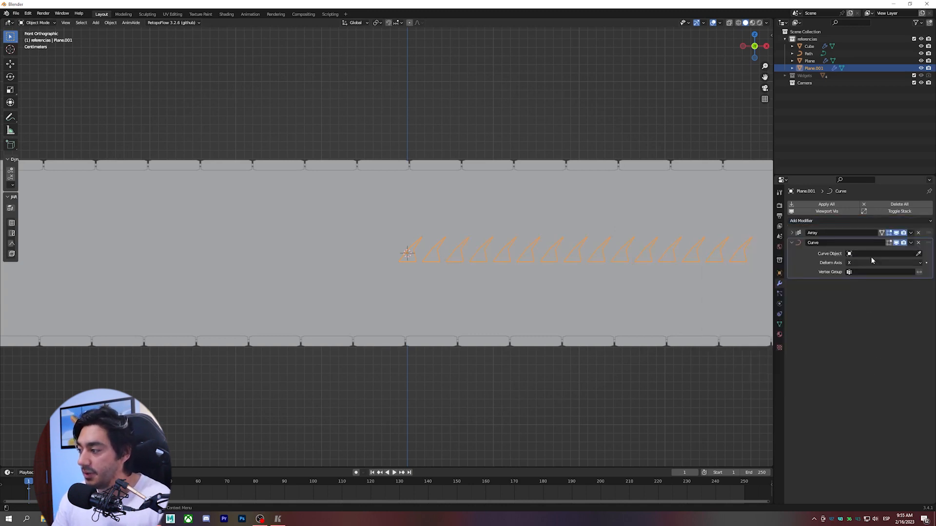
pyautogui.click(851, 254)
pyautogui.click(868, 264)
pyautogui.scroll(-6, 589, 252)
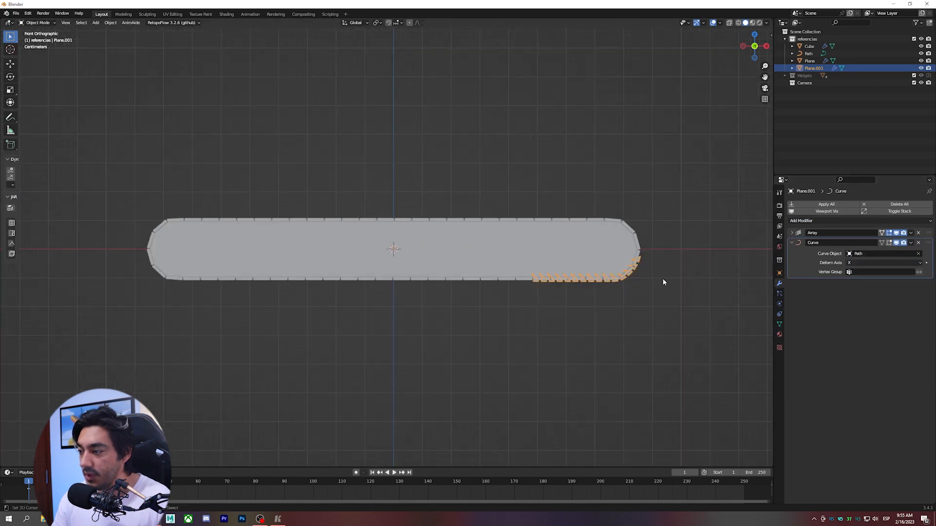
pyautogui.scroll(4, 662, 282)
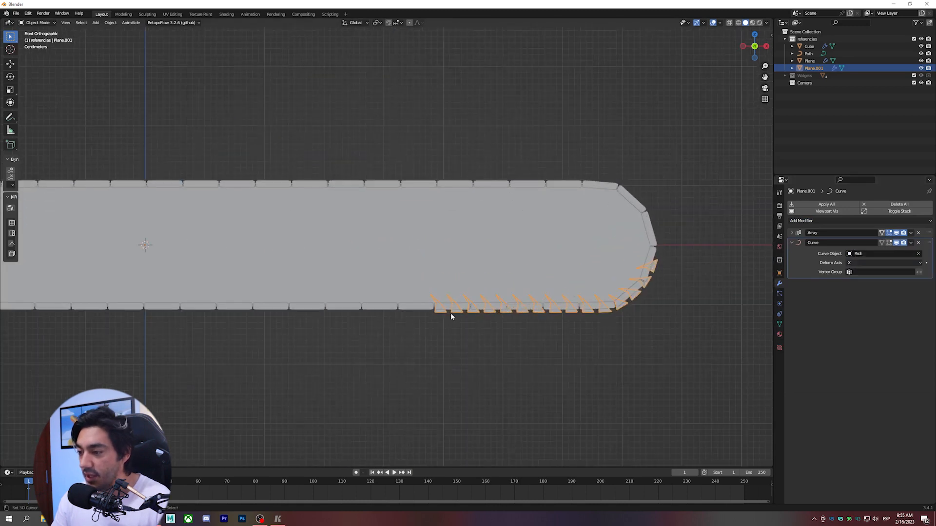
# - Check the chain links' Array settings, and set the tooth's Array Count to 30
pyautogui.click(609, 185)
pyautogui.click(792, 234)
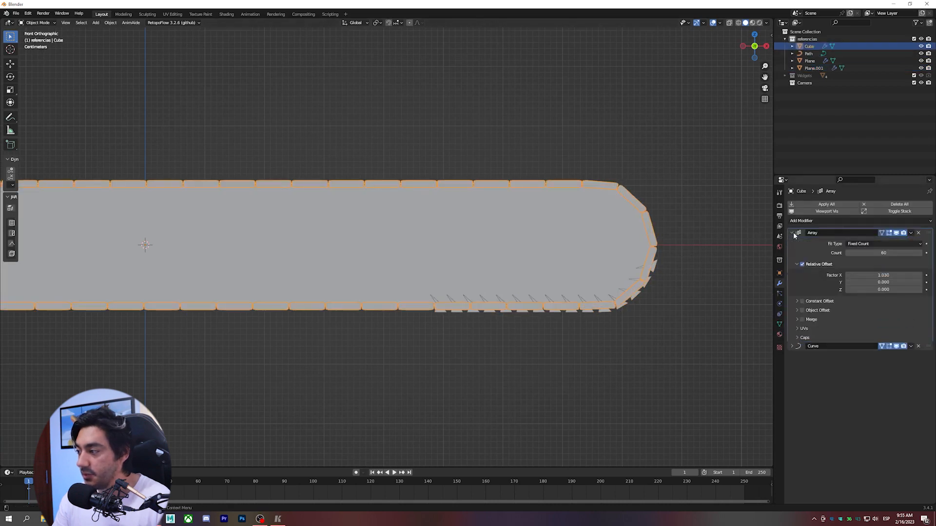
pyautogui.click(624, 311)
pyautogui.click(793, 234)
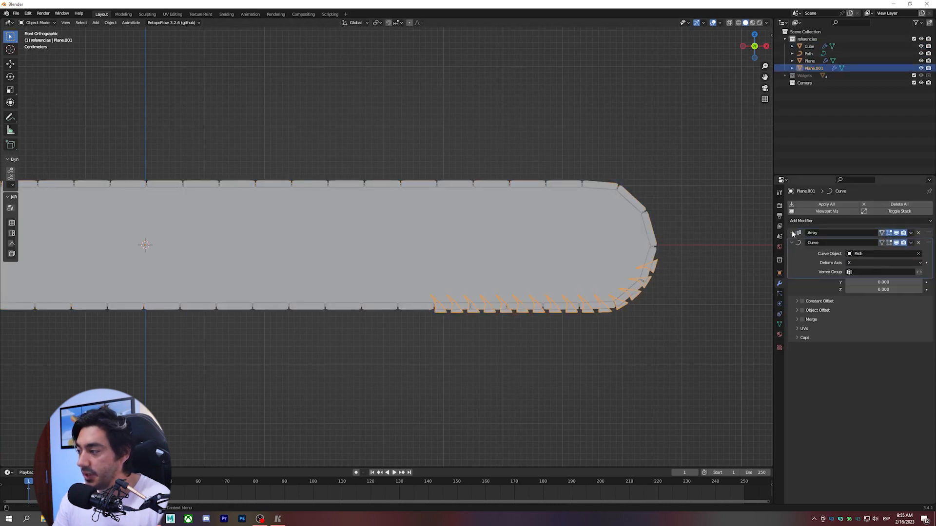
pyautogui.doubleClick(884, 253)
pyautogui.write('30')
pyautogui.press('Return')
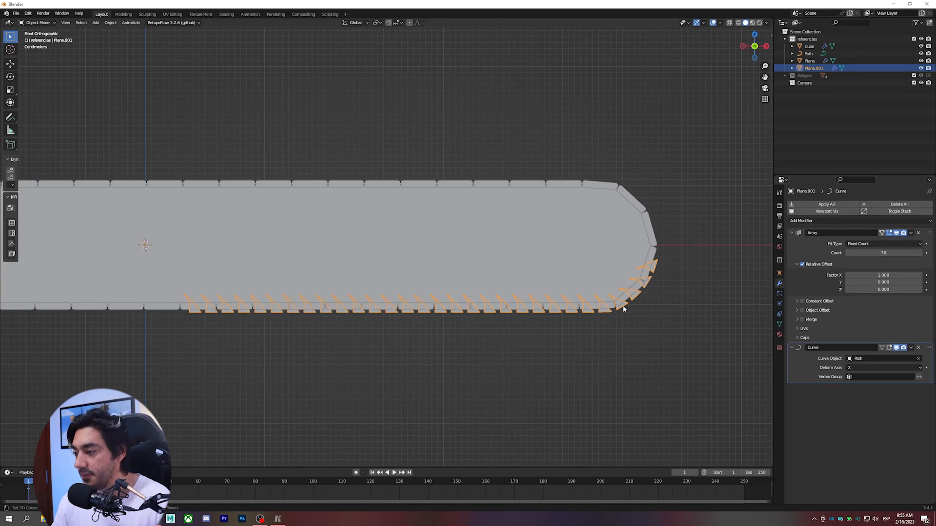
# - Space the teeth out along the bar by raising the Array's relative offset Factor X to 4.430
pyautogui.scroll(5, 560, 305)
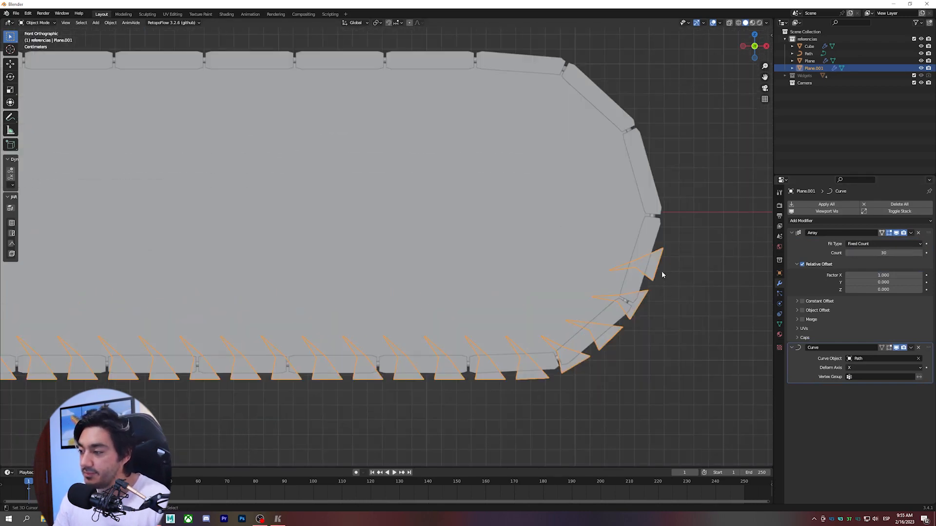
pyautogui.scroll(-5, 481, 374)
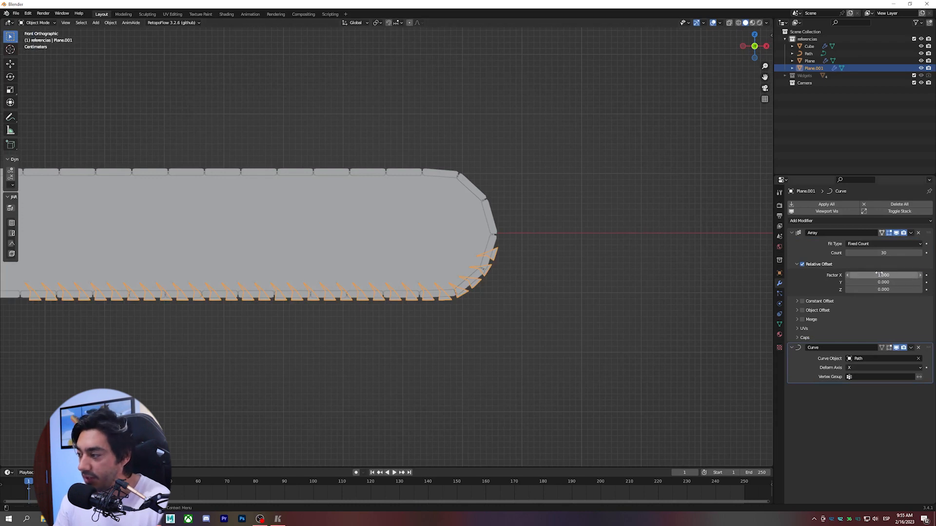
pyautogui.moveTo(883, 275); pyautogui.dragTo(932, 275)
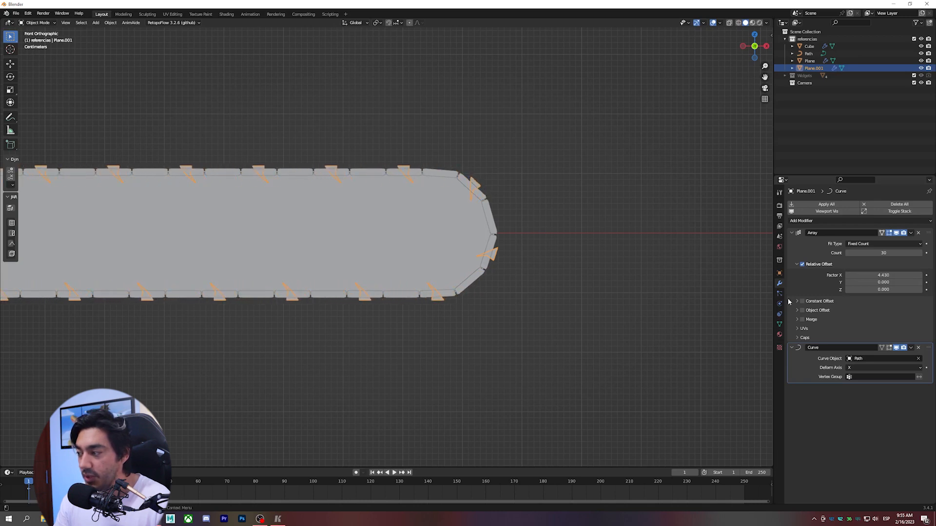
pyautogui.keyDown('shift'); pyautogui.moveTo(364, 295); pyautogui.dragTo(500, 272, button='middle'); pyautogui.keyUp('shift')
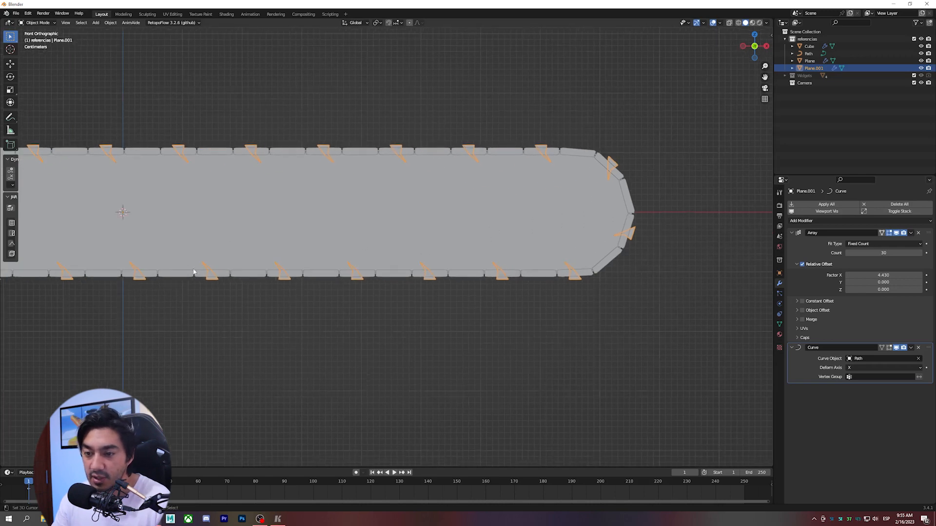
pyautogui.keyDown('shift'); pyautogui.moveTo(59, 278); pyautogui.dragTo(296, 245, button='middle'); pyautogui.keyUp('shift')
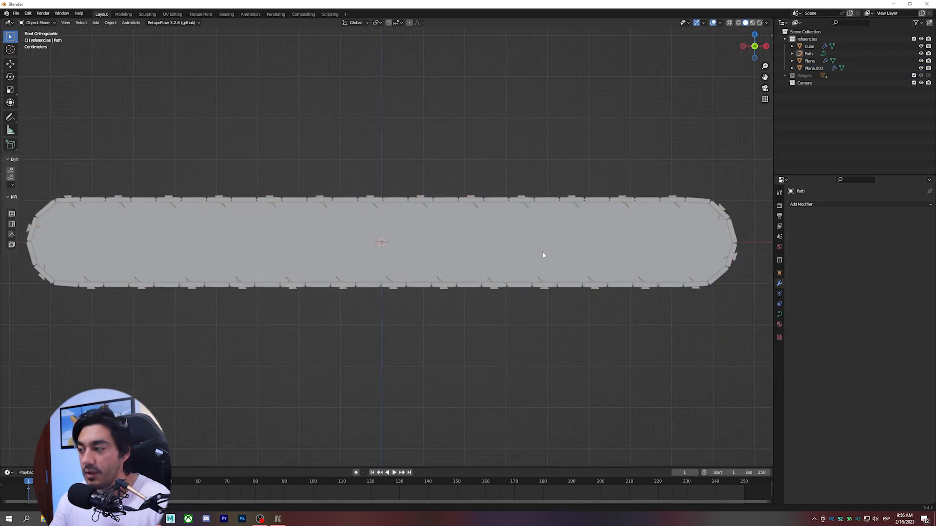
pyautogui.keyDown('ctrl'); pyautogui.moveTo(543, 254); pyautogui.dragTo(555, 246, button='middle'); pyautogui.keyUp('ctrl')
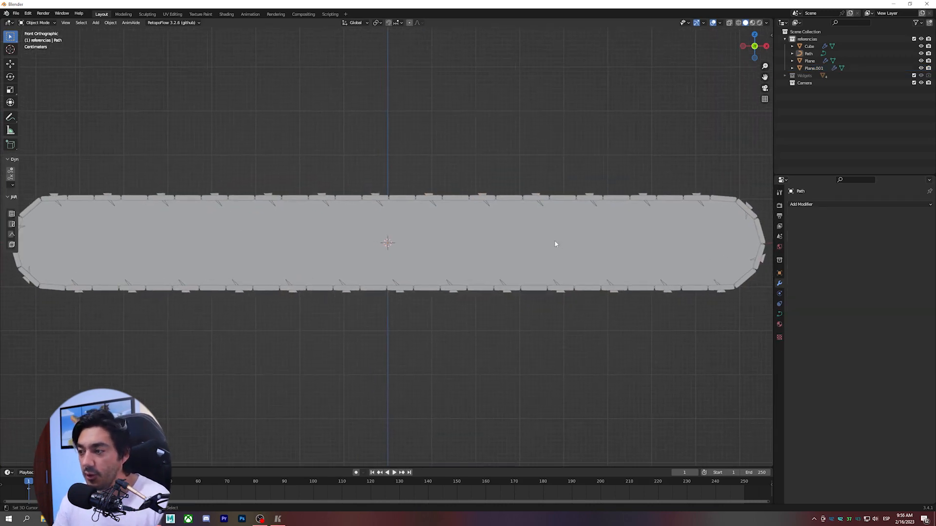
pyautogui.scroll(-1, 555, 243)
pyautogui.scroll(2, 525, 238)
pyautogui.click(440, 182)
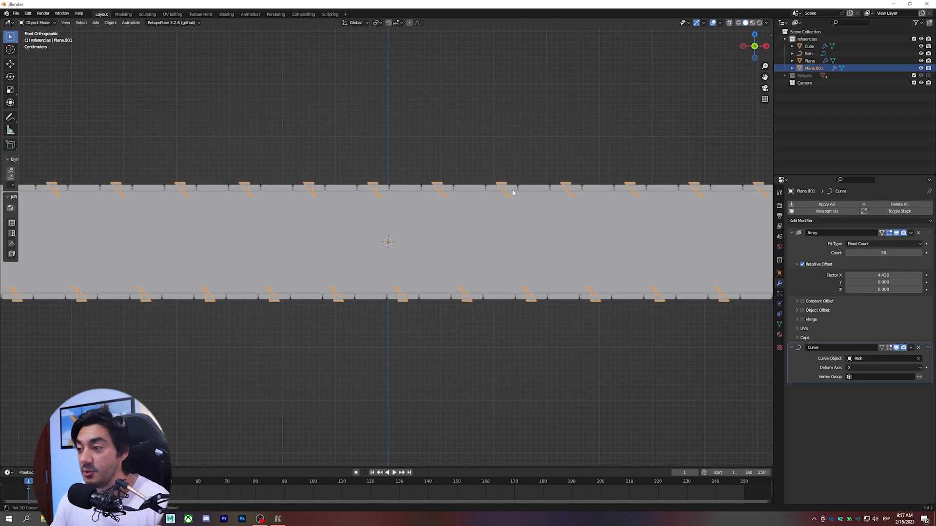
pyautogui.keyDown('shift'); pyautogui.moveTo(512, 193); pyautogui.dragTo(454, 196, button='middle'); pyautogui.keyUp('shift')
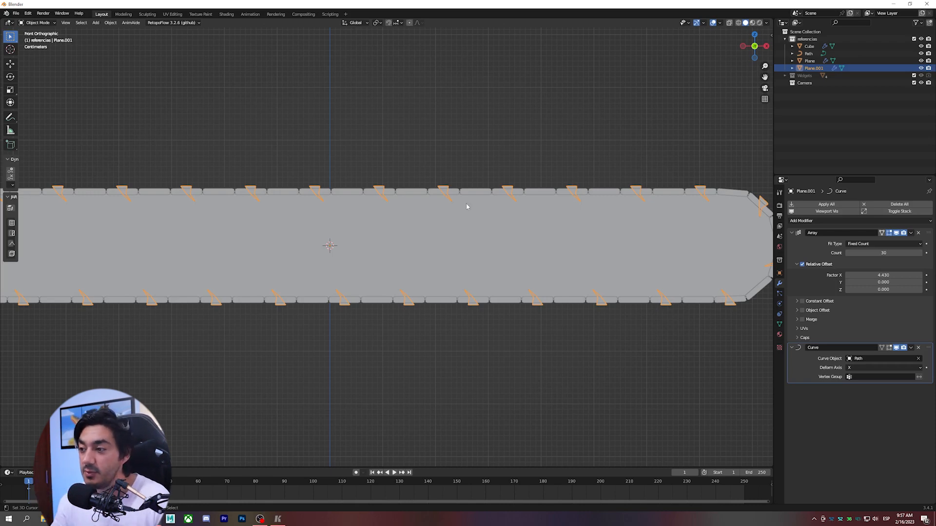
pyautogui.click(486, 194)
pyautogui.press('Tab')
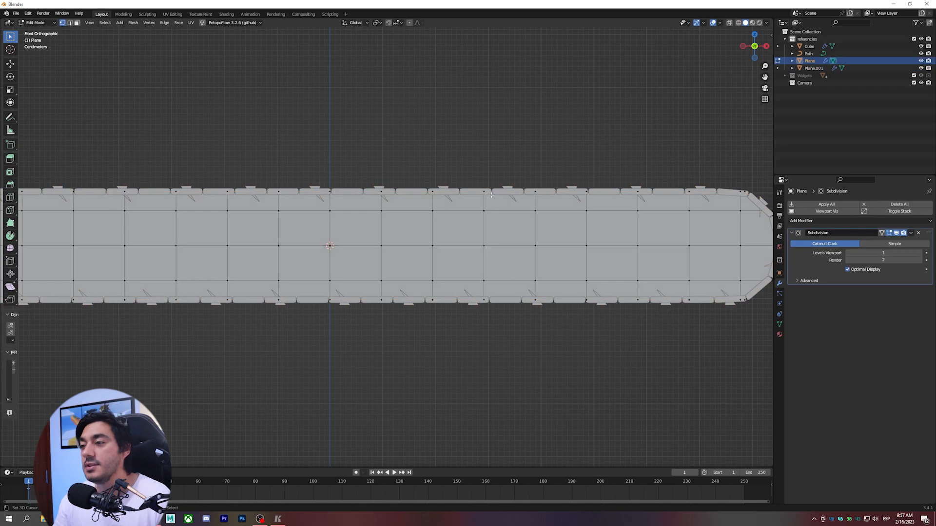
pyautogui.press('Tab')
# - Enter Edit Mode on the Path curve around the bar and switch its direction
pyautogui.click(809, 53)
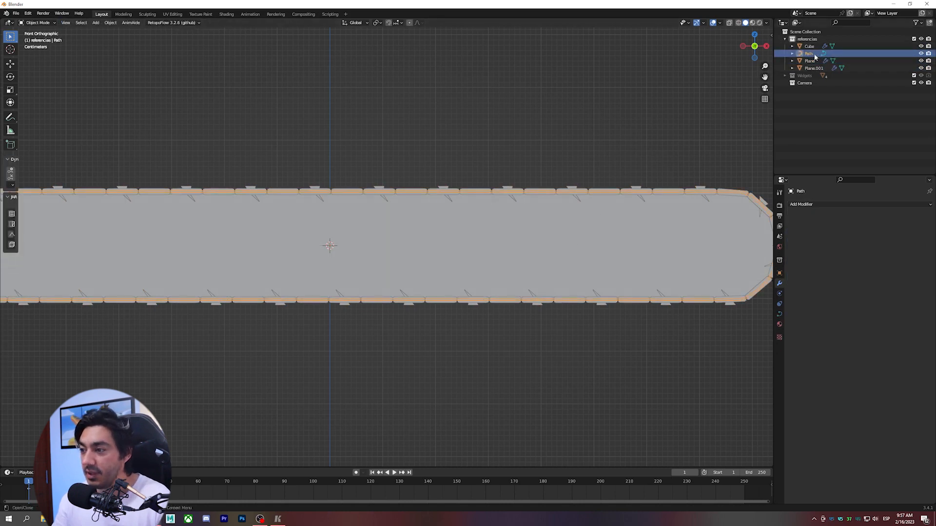
pyautogui.keyDown('shift'); pyautogui.moveTo(570, 196); pyautogui.dragTo(532, 198, button='middle'); pyautogui.keyUp('shift')
pyautogui.press('Tab')
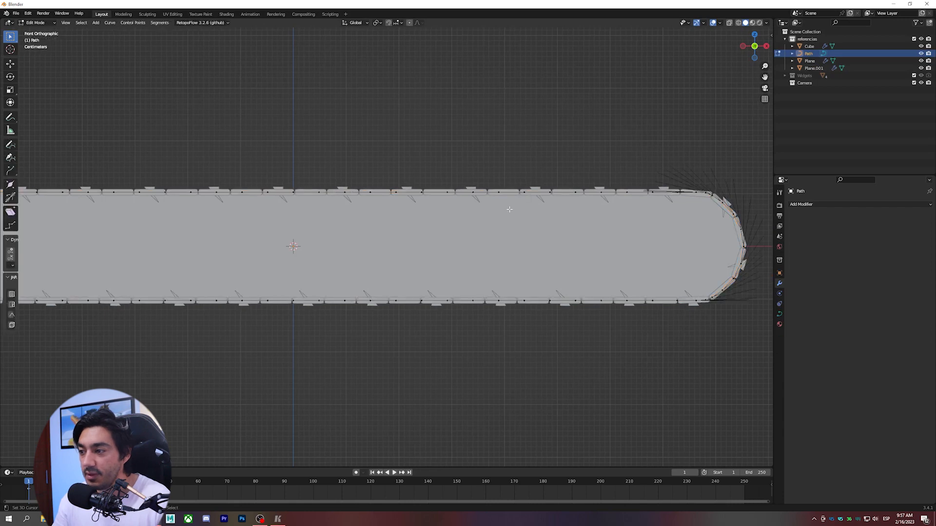
pyautogui.scroll(-1, 510, 209)
pyautogui.press('Home')
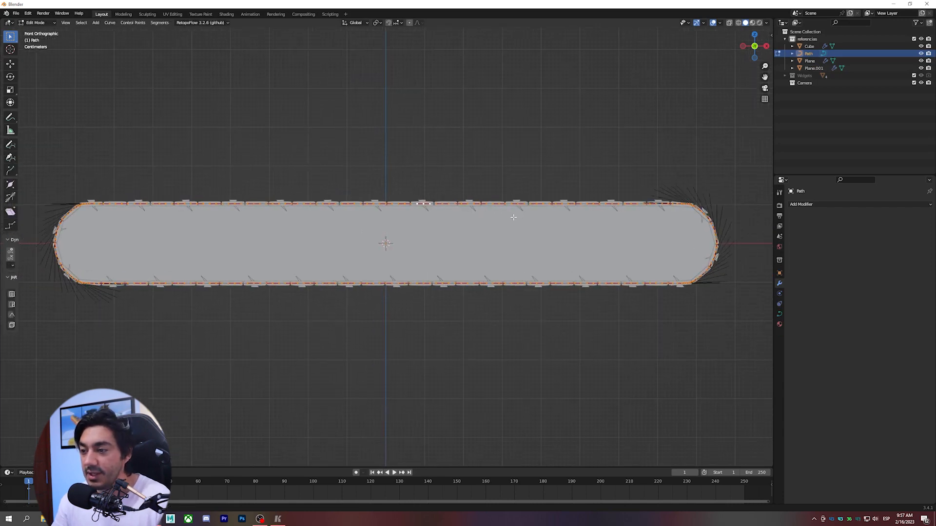
pyautogui.keyDown('shift'); pyautogui.moveTo(538, 228); pyautogui.dragTo(526, 229, button='middle'); pyautogui.keyUp('shift')
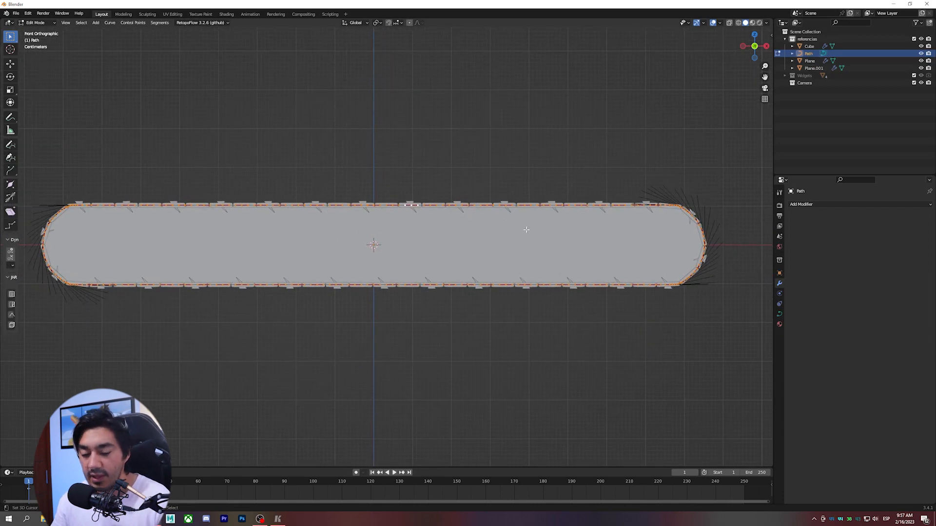
pyautogui.rightClick(526, 229)
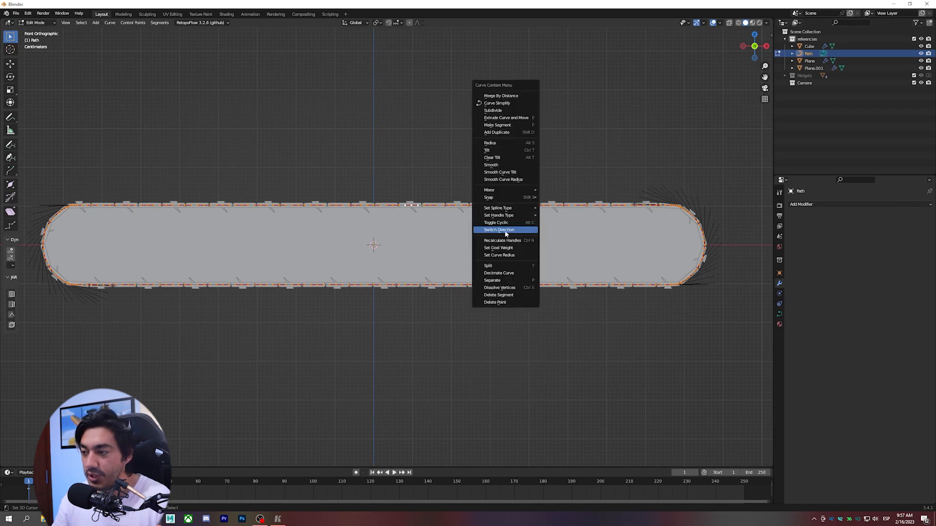
pyautogui.click(505, 232)
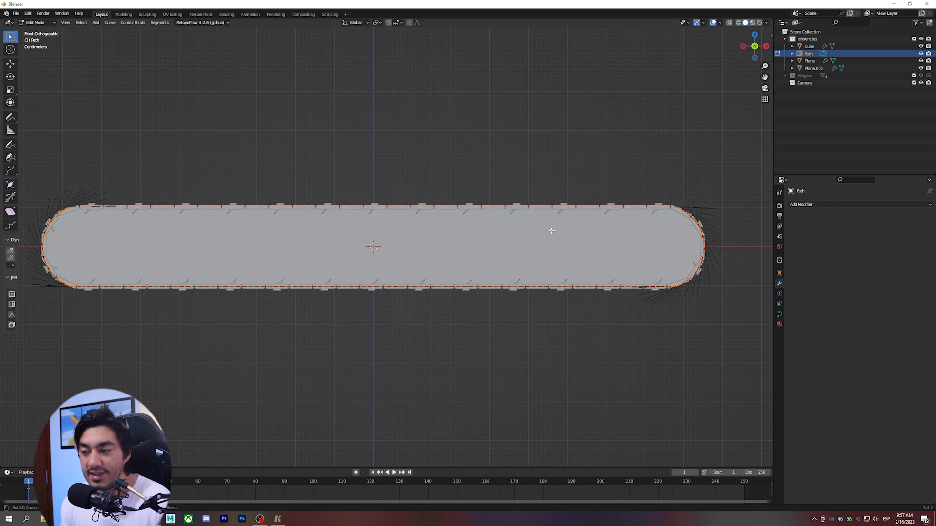
# - Mirror the Path curve by scaling it -1 along Z so the teeth point outward, and return to Object Mode
pyautogui.keyDown('shift'); pyautogui.moveTo(550, 242); pyautogui.dragTo(557, 242, button='middle'); pyautogui.keyUp('shift')
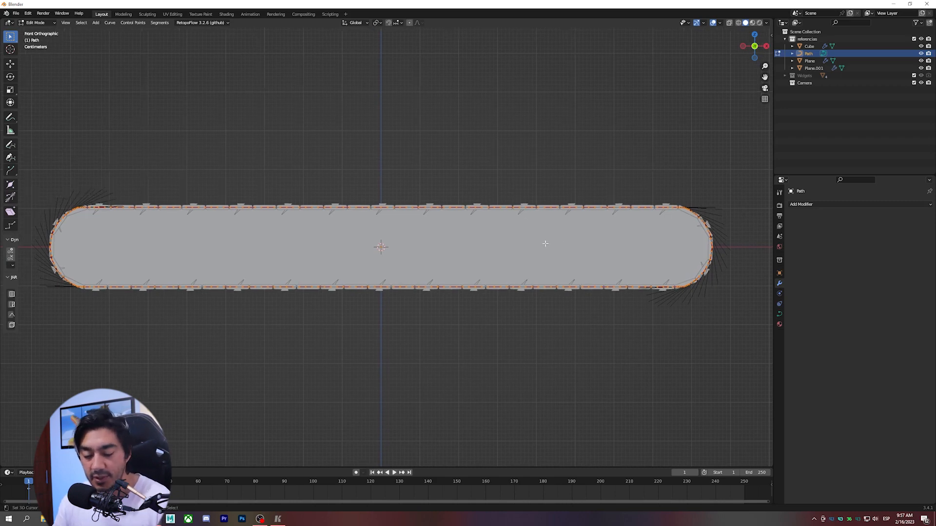
pyautogui.press('s')
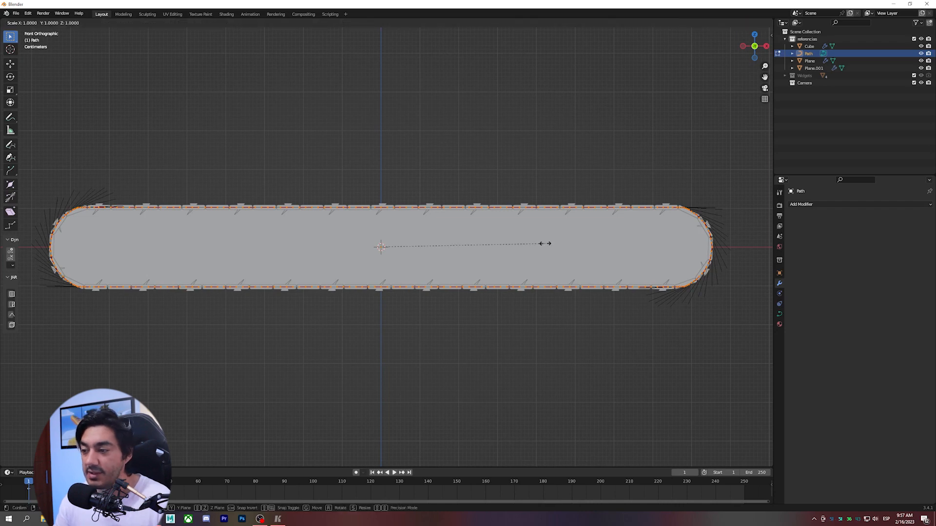
pyautogui.rightClick(552, 240)
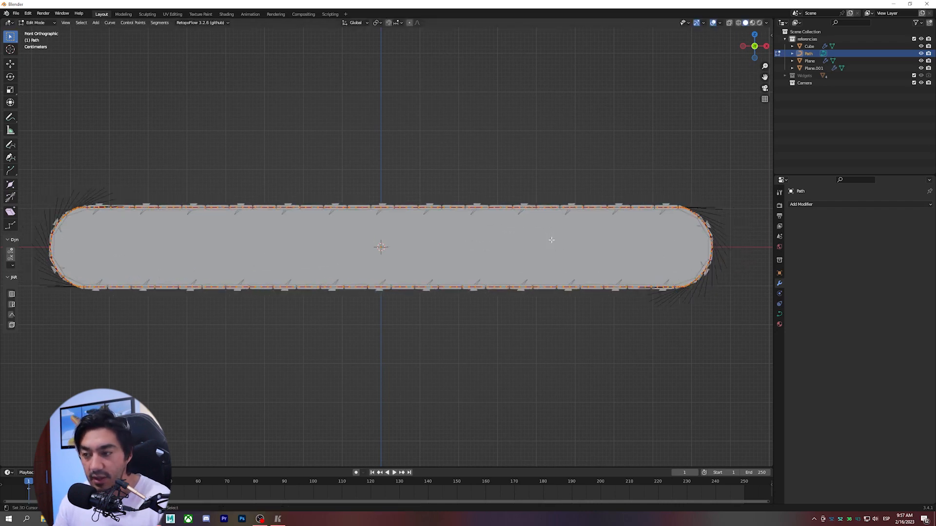
pyautogui.press('s')
pyautogui.press('z')
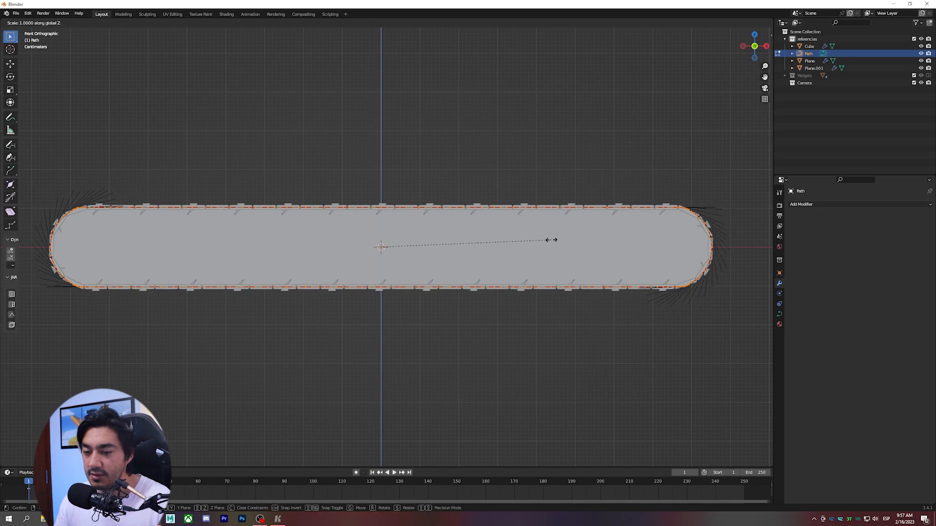
pyautogui.write('-1')
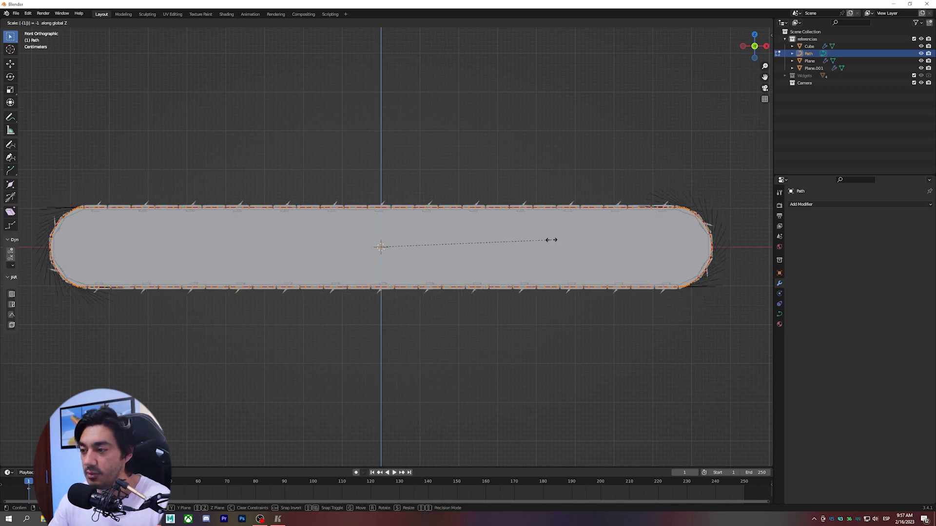
pyautogui.press('Return')
pyautogui.click(548, 239)
# - Move the teeth about 0.013 m along Z so their bases sit on the chain's outer edge
pyautogui.scroll(6, 545, 224)
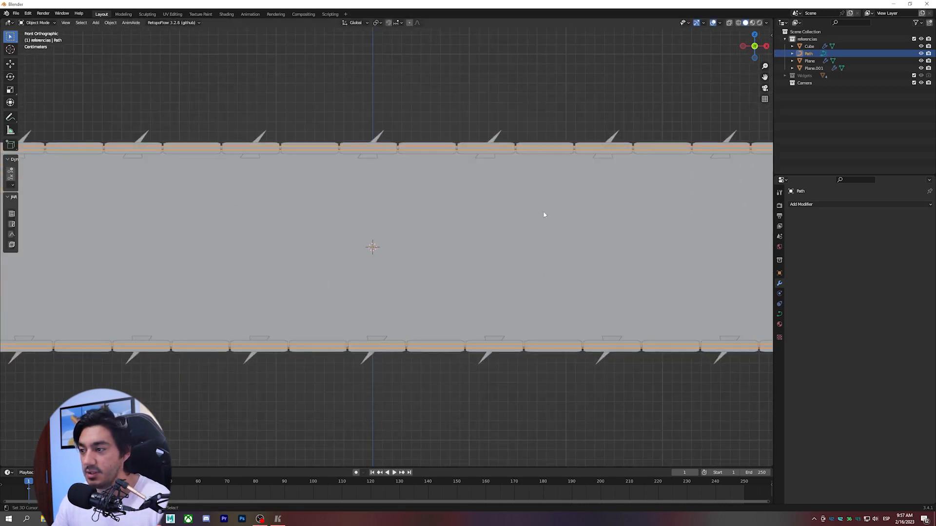
pyautogui.press('g')
pyautogui.press('z')
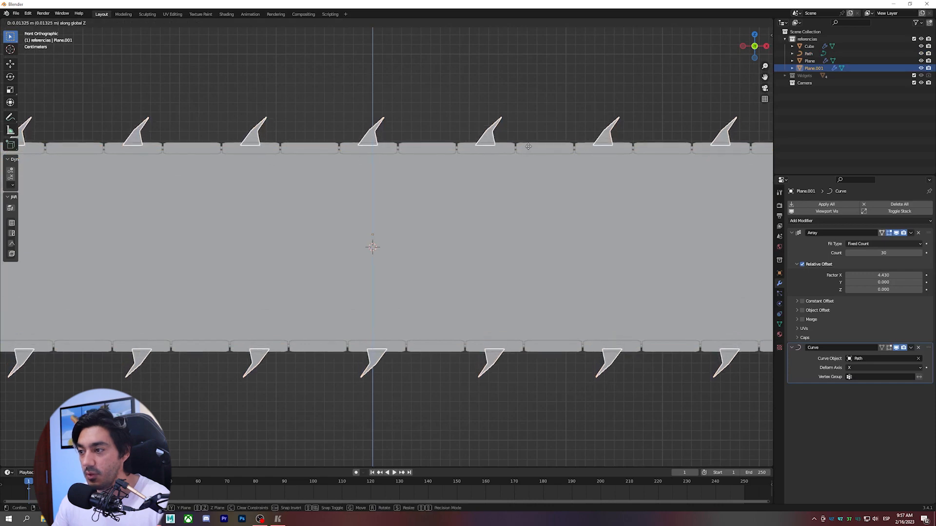
pyautogui.click(527, 146)
# - Slide the teeth along X to test how they travel around the bar, and leave them evenly placed
pyautogui.scroll(-3, 487, 212)
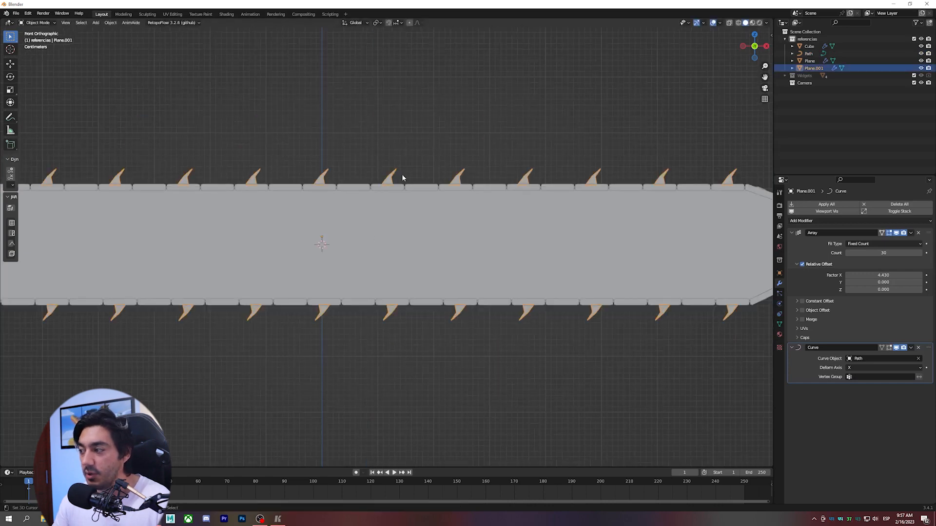
pyautogui.scroll(-4, 665, 247)
pyautogui.press('g')
pyautogui.press('x')
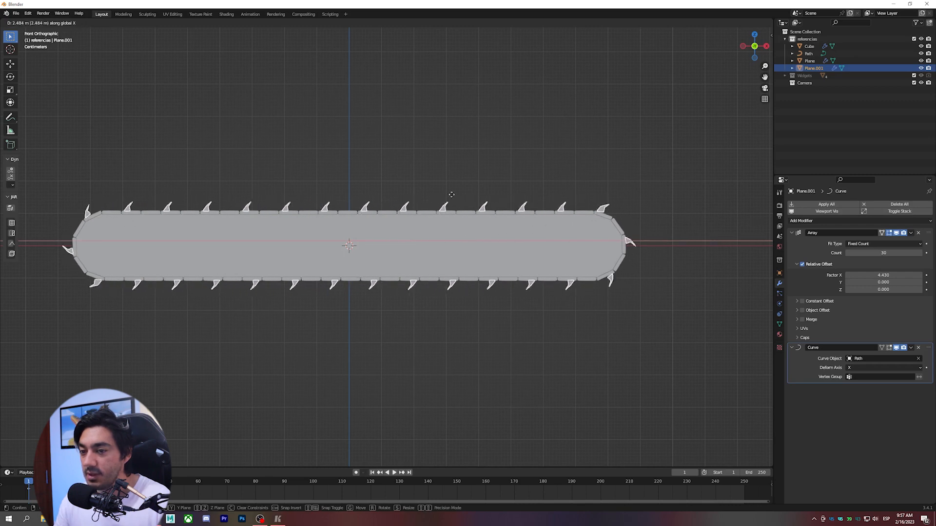
pyautogui.click(279, 238)
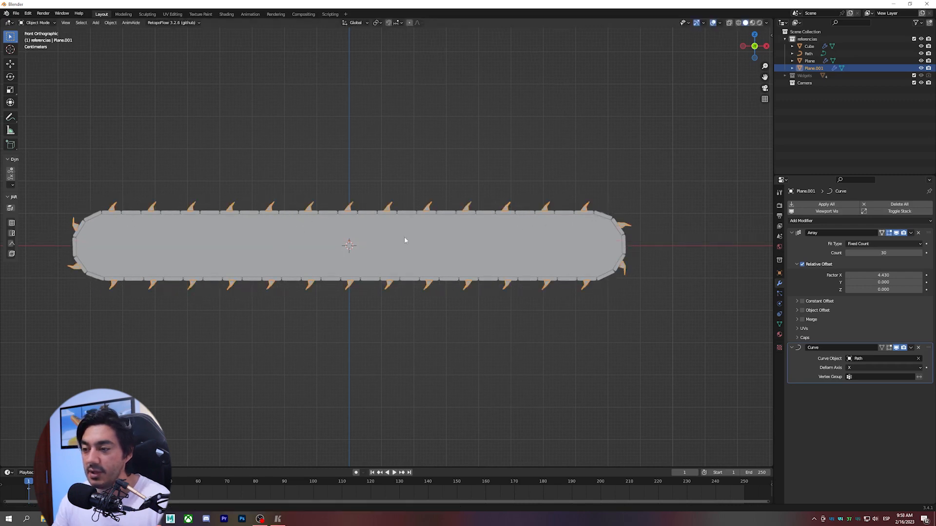
# - Duplicate the teeth and shift the copy about 0.062 m along X, midway between the original teeth
pyautogui.scroll(4, 411, 227)
pyautogui.keyDown('shift'); pyautogui.moveTo(411, 226); pyautogui.dragTo(397, 247, button='middle'); pyautogui.keyUp('shift')
pyautogui.hotkey('shift', 'd')
pyautogui.press('x')
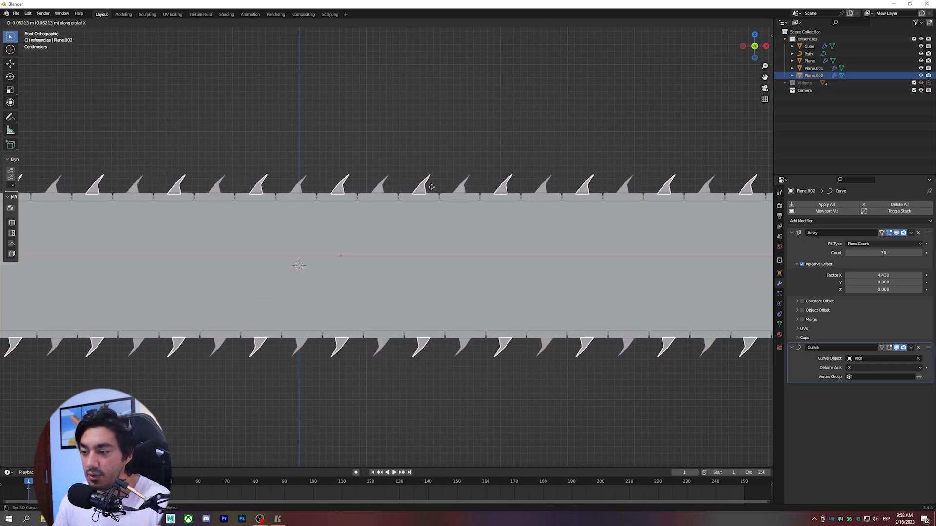
pyautogui.click(431, 187)
pyautogui.keyDown('shift'); pyautogui.moveTo(431, 195); pyautogui.dragTo(431, 204, button='middle'); pyautogui.keyUp('shift')
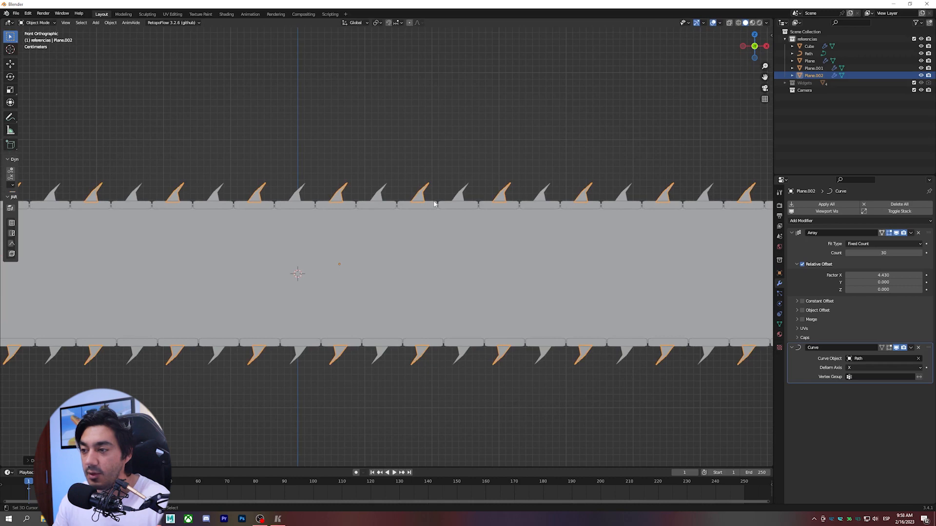
# - In Edit Mode with X-ray on, move the duplicate tooth's upper vertices up and forward to lengthen it
pyautogui.press('Tab')
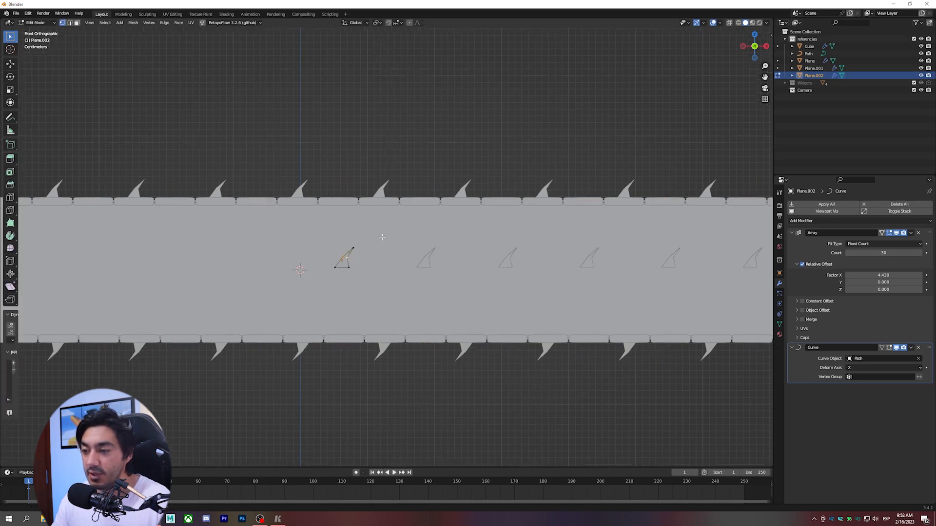
pyautogui.scroll(3, 367, 223)
pyautogui.hotkey('alt', 'z')
pyautogui.moveTo(346, 203); pyautogui.dragTo(376, 234)
pyautogui.press('g')
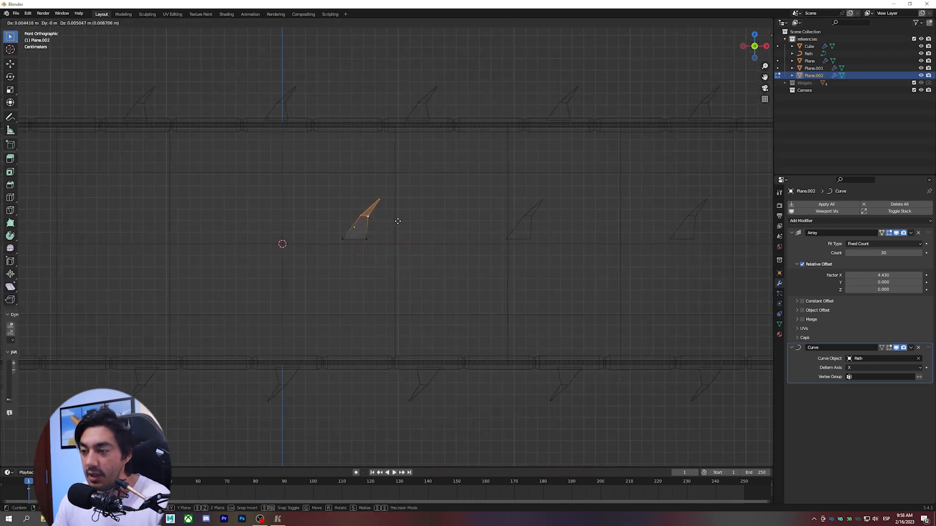
pyautogui.click(380, 197)
# - Stretch and rotate the duplicate tooth's tip into a longer point, then return to Object Mode in solid view
pyautogui.moveTo(369, 182); pyautogui.dragTo(403, 206)
pyautogui.press('g')
pyautogui.click(420, 188)
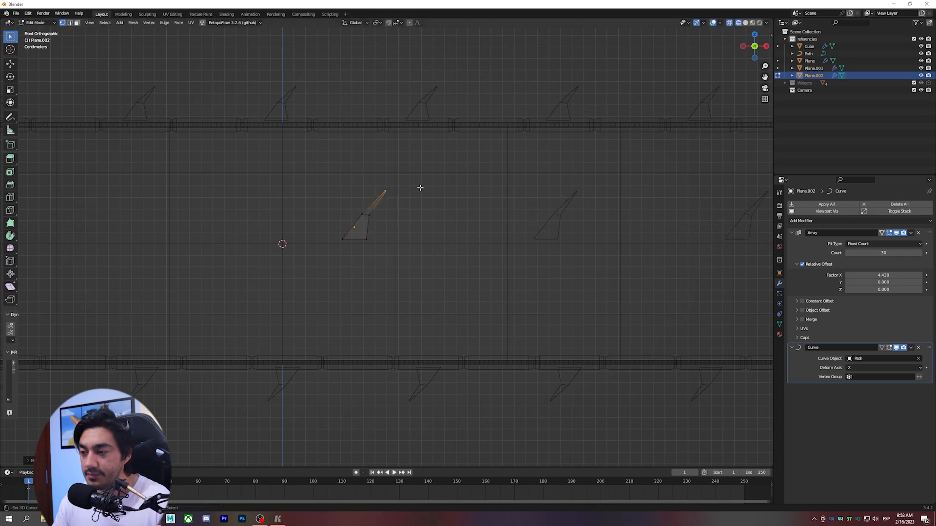
pyautogui.press('r')
pyautogui.click(423, 195)
pyautogui.press('Tab')
pyautogui.scroll(-2, 528, 168)
pyautogui.hotkey('alt', 'z')
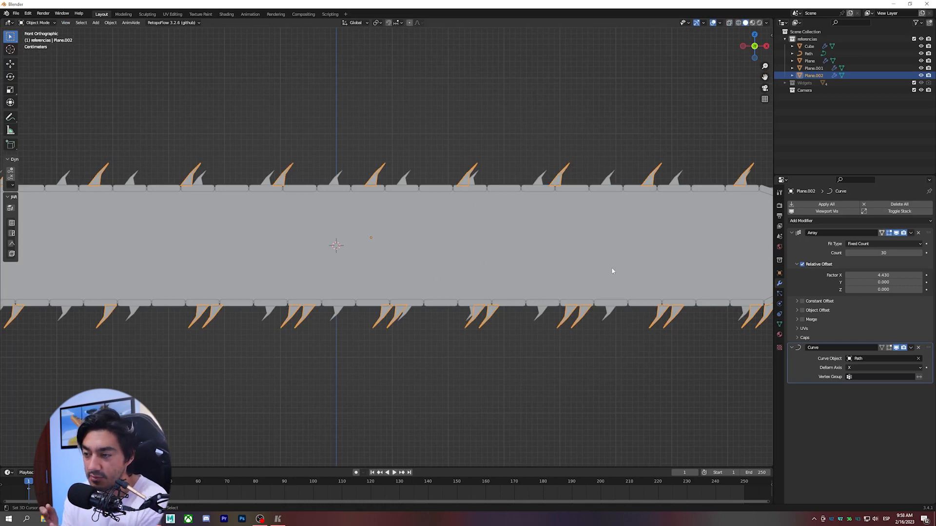
# - Set the longer teeth's Array relative offset Factor X to 3.270 so they alternate with the shorter teeth around the bar
pyautogui.click(793, 234)
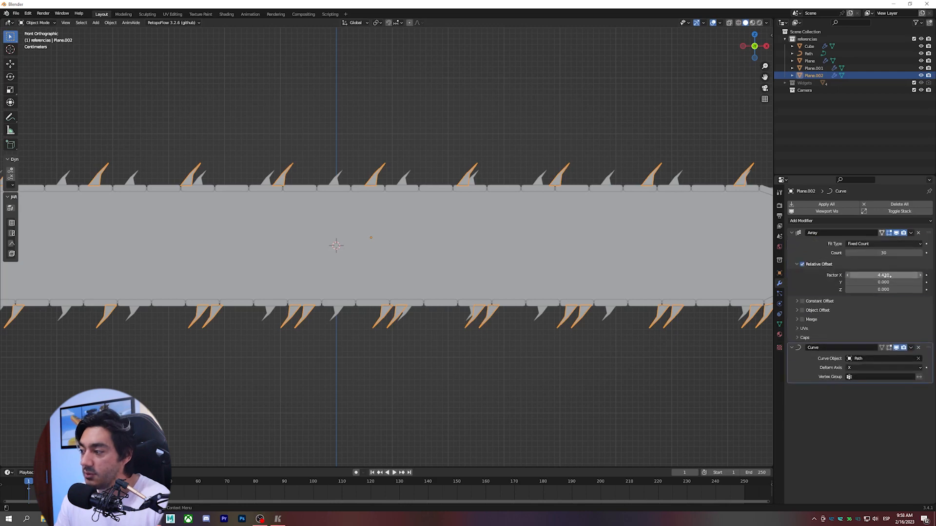
pyautogui.scroll(-1, 685, 303)
pyautogui.moveTo(873, 275); pyautogui.dragTo(843, 275)
pyautogui.scroll(-2, 513, 253)
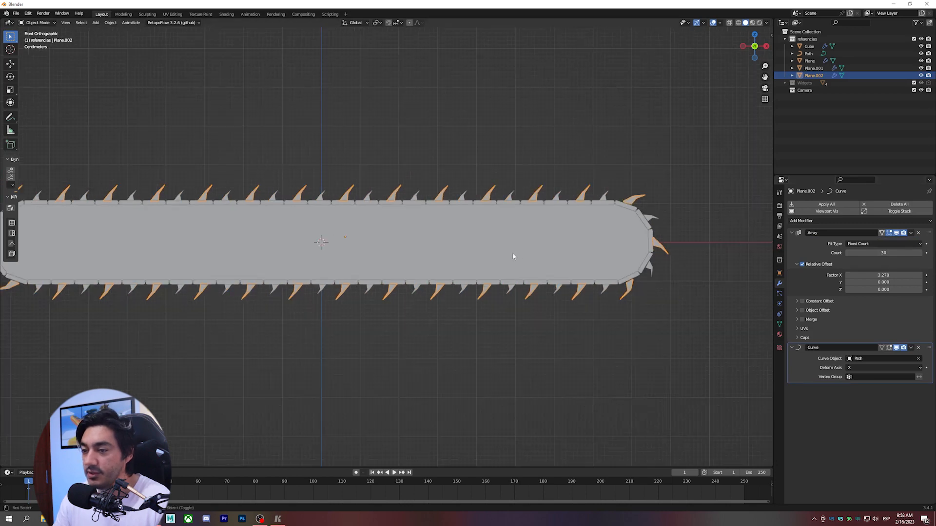
# - Select the path curve that the chain follows and hide it in the viewport
pyautogui.click(521, 248)
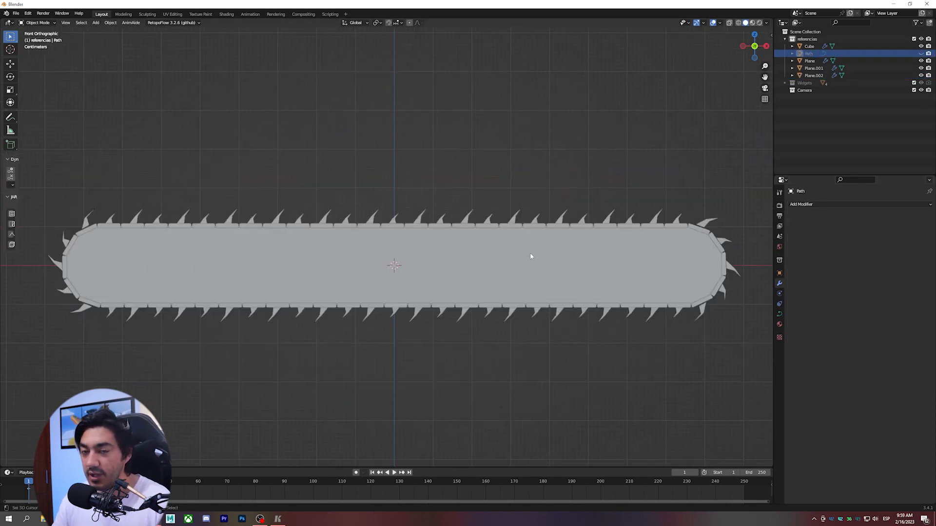
pyautogui.scroll(-1, 530, 256)
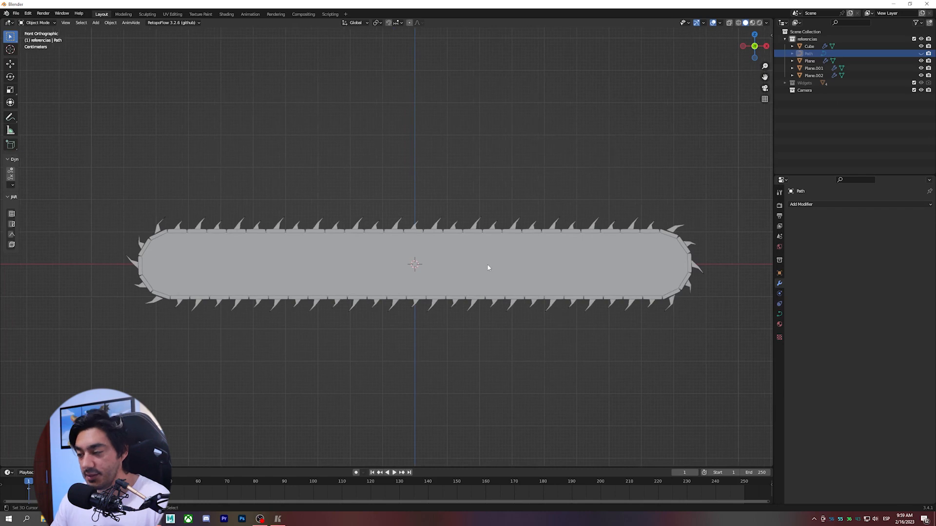
pyautogui.keyDown('shift'); pyautogui.moveTo(496, 266); pyautogui.dragTo(465, 263, button='middle'); pyautogui.keyUp('shift')
pyautogui.scroll(-1, 505, 268)
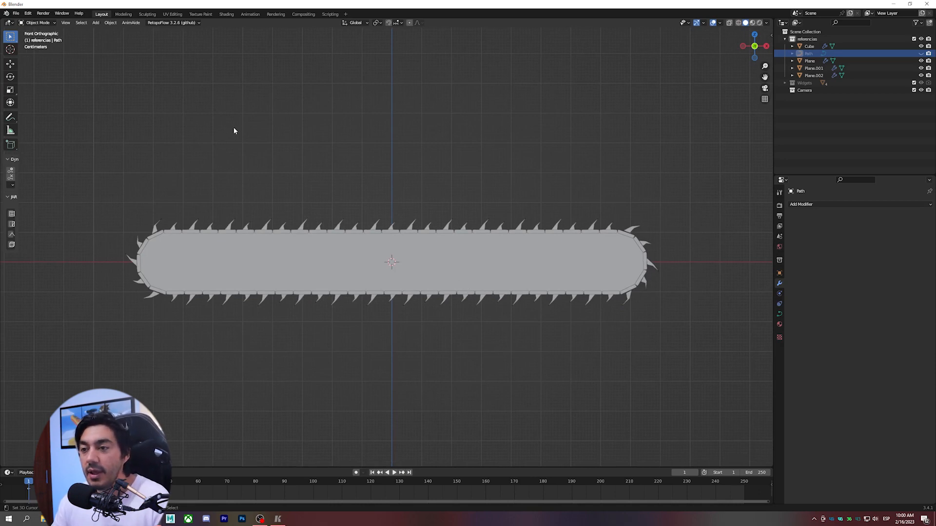
# - Search the add-ons in the preferences for Rigify, check whether it is enabled, and close the preferences
pyautogui.click(28, 14)
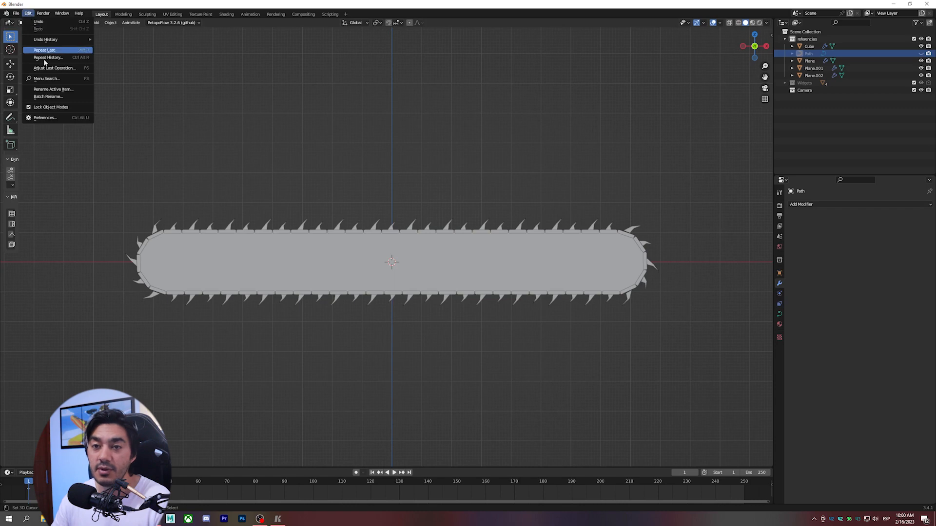
pyautogui.click(45, 118)
pyautogui.click(30, 91)
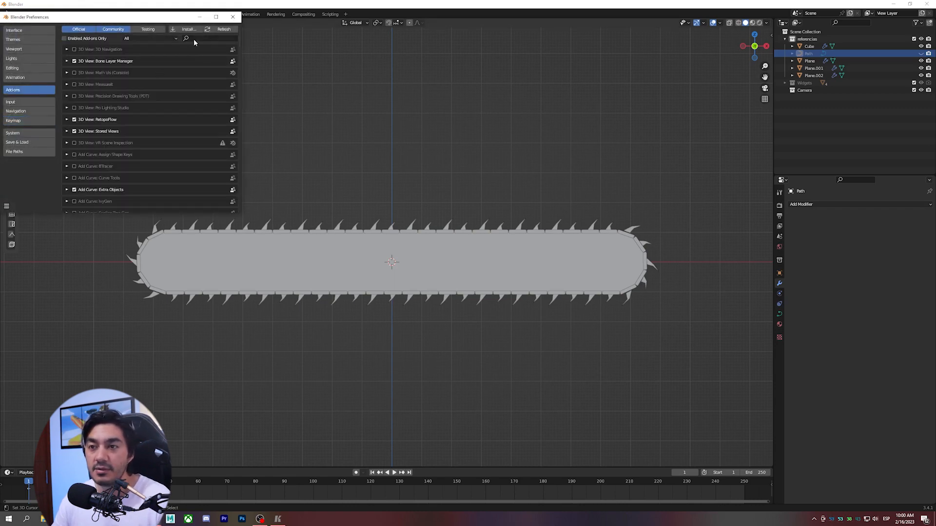
pyautogui.click(206, 38)
pyautogui.write('rig')
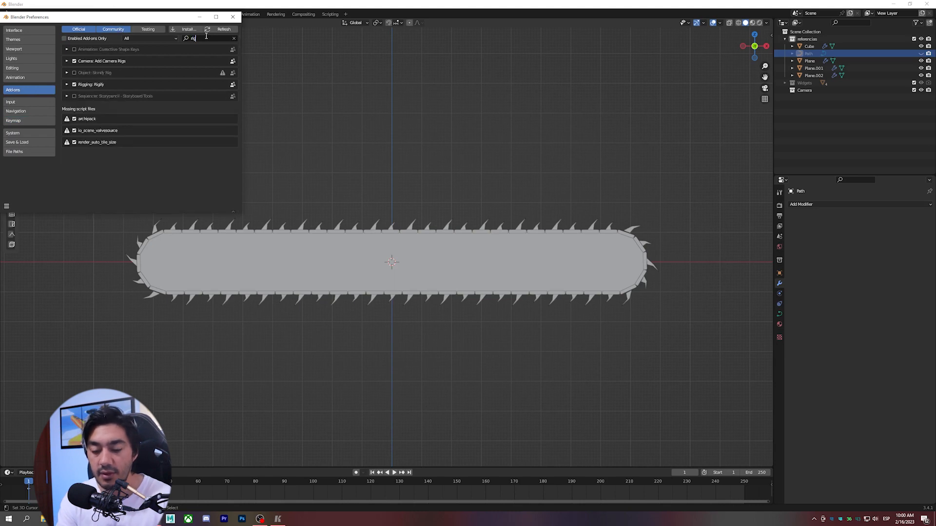
pyautogui.write('g')
pyautogui.press('BackSpace')
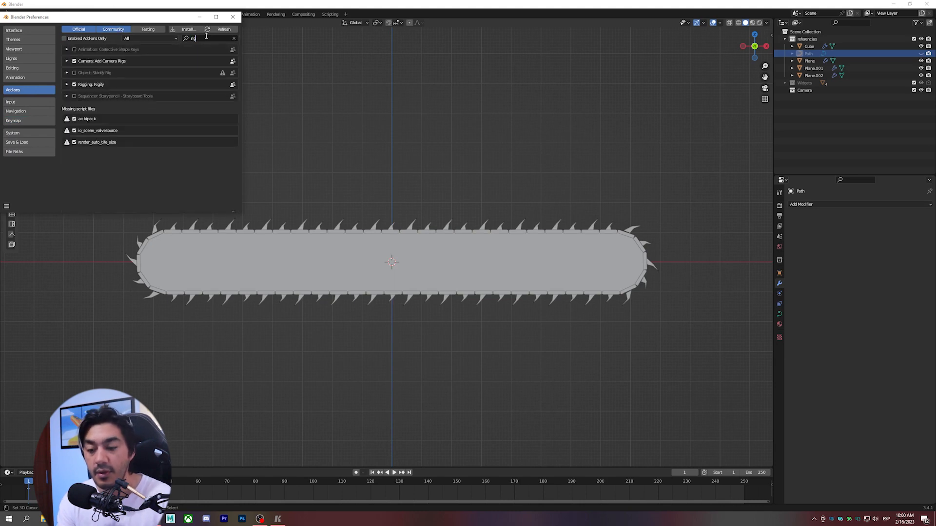
pyautogui.write('if')
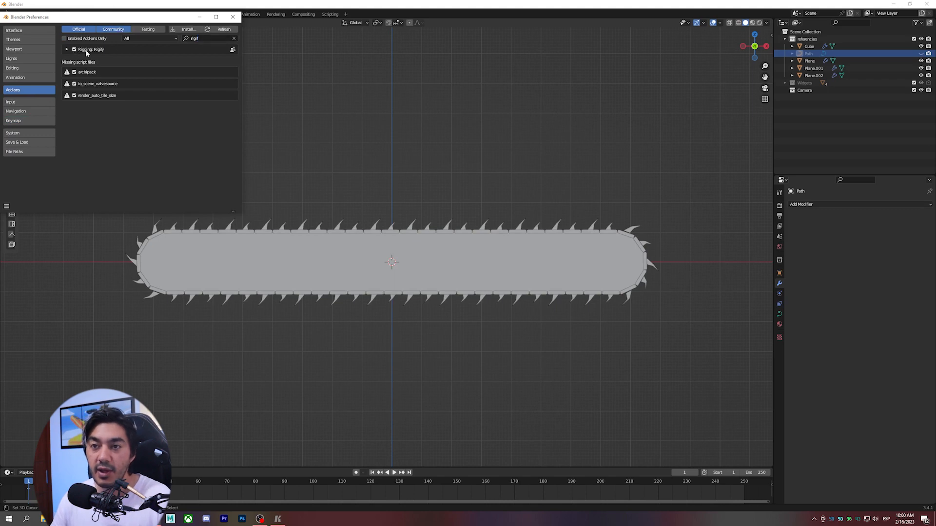
pyautogui.click(233, 16)
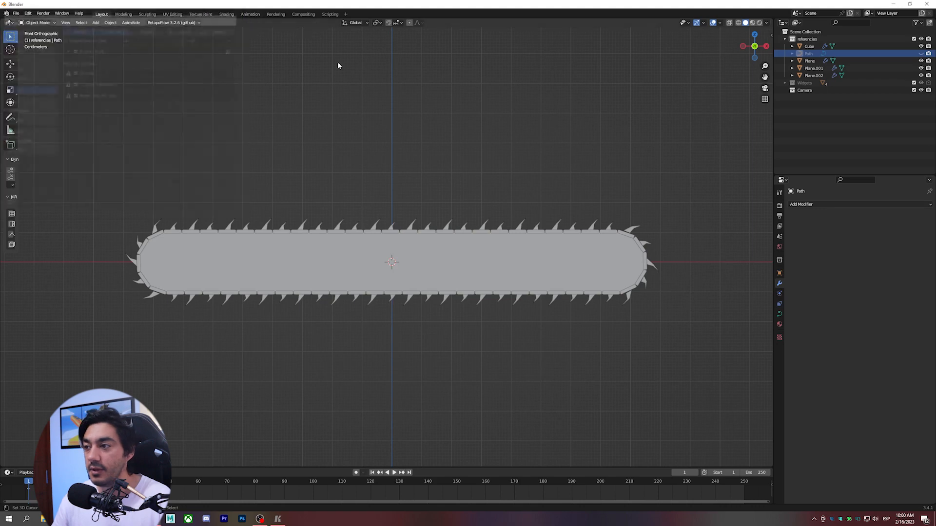
# - Add a single-bone armature at the bar's centre and select its bone in Edit Mode
pyautogui.keyDown('shift'); pyautogui.moveTo(379, 159); pyautogui.dragTo(413, 166, button='middle'); pyautogui.keyUp('shift')
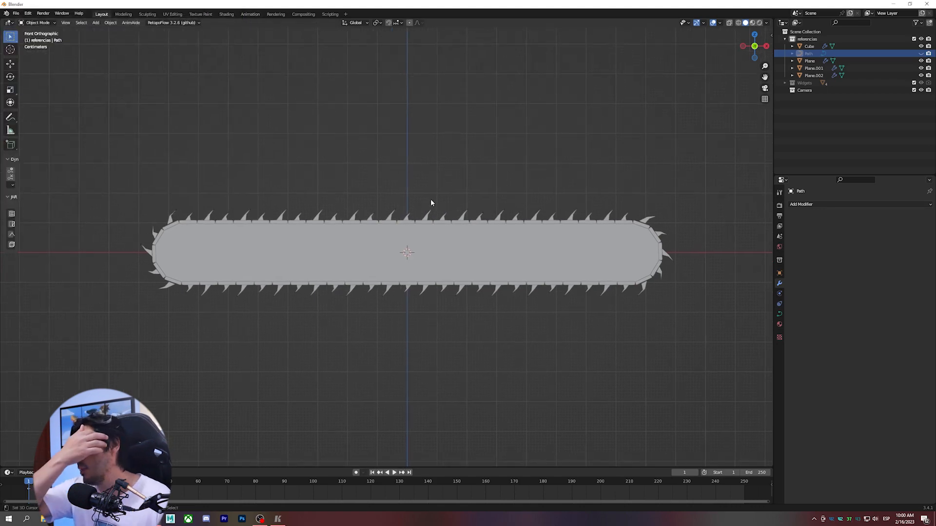
pyautogui.keyDown('shift'); pyautogui.moveTo(453, 225); pyautogui.dragTo(449, 230, button='middle'); pyautogui.keyUp('shift')
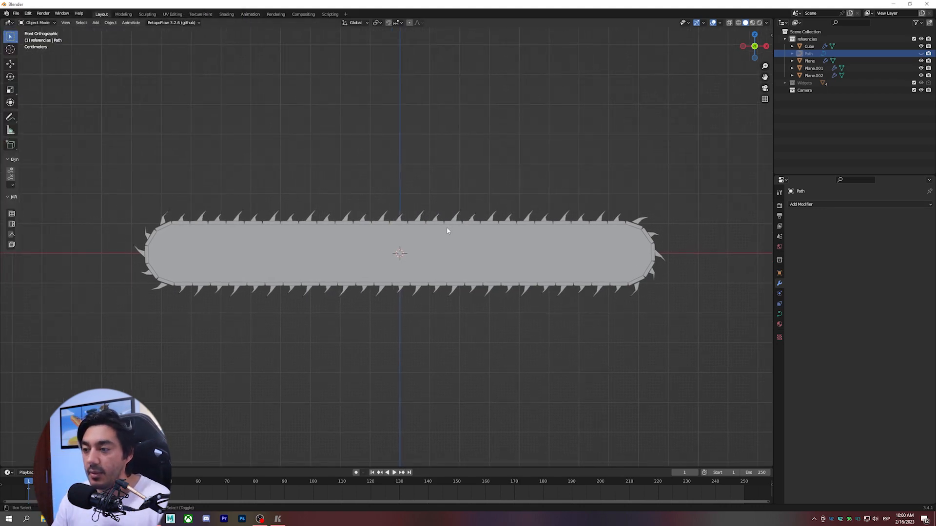
pyautogui.hotkey('shift', 'a')
pyautogui.moveTo(445, 183)
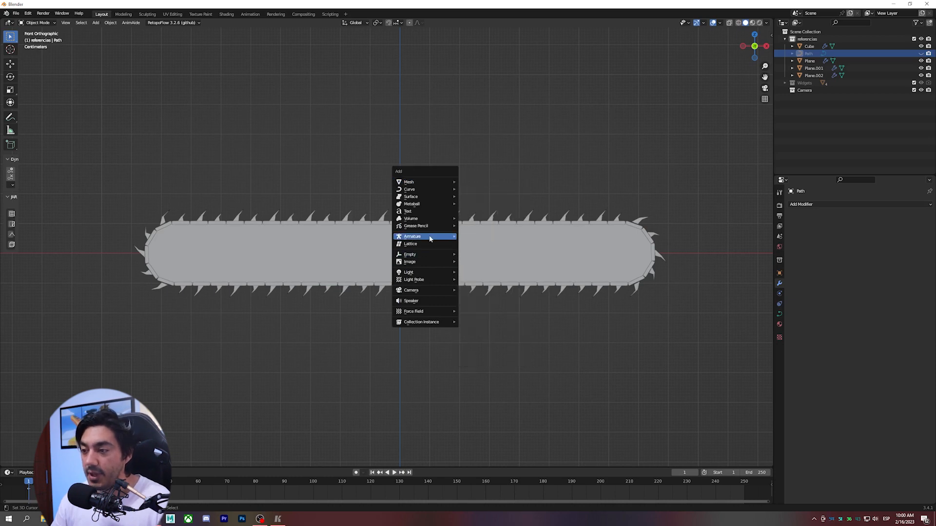
pyautogui.moveTo(435, 236)
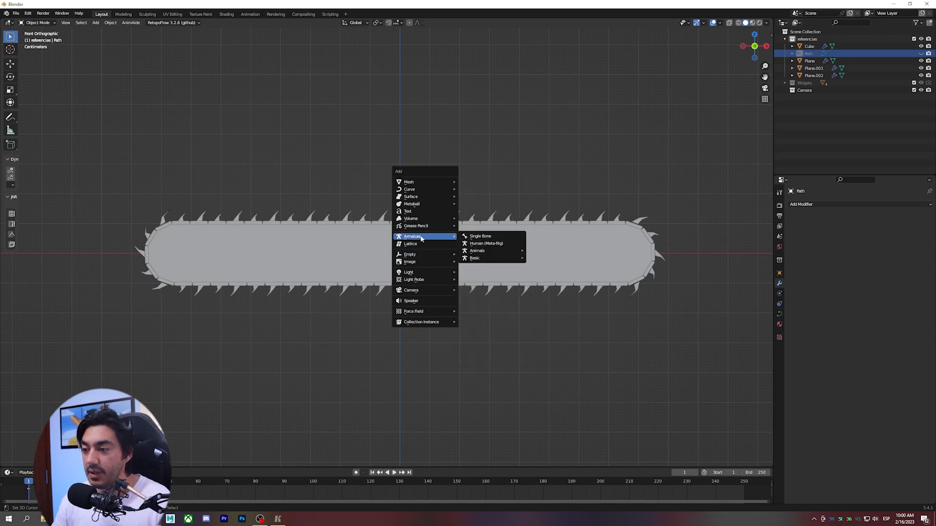
pyautogui.click(493, 237)
pyautogui.scroll(-2, 446, 230)
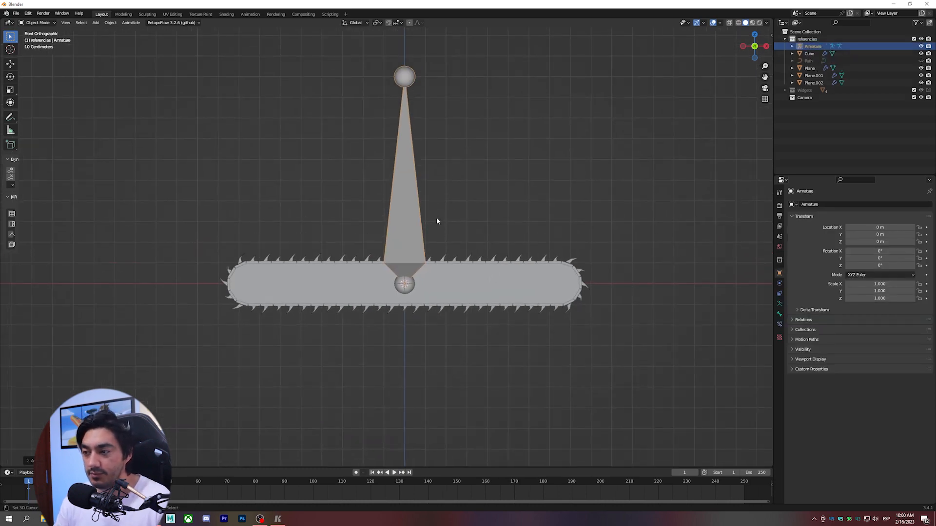
pyautogui.press('Tab')
pyautogui.click(414, 186)
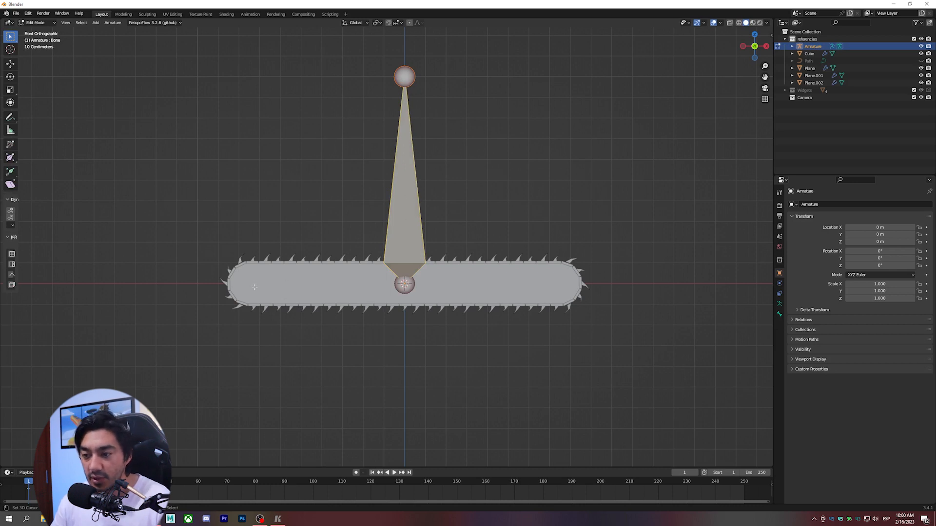
# - Sketch a freehand annotation line along the bar's centreline on a new annotation layer, and erase the line
pyautogui.press('n')
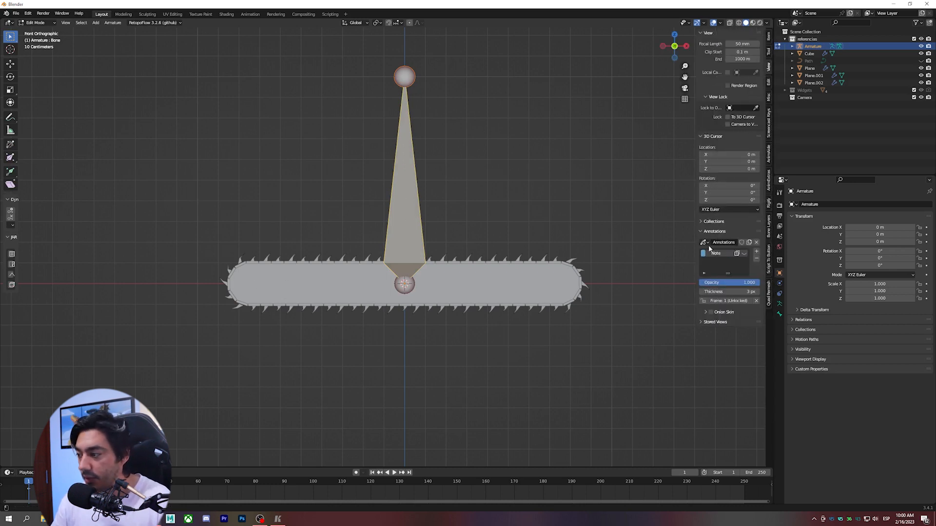
pyautogui.click(757, 252)
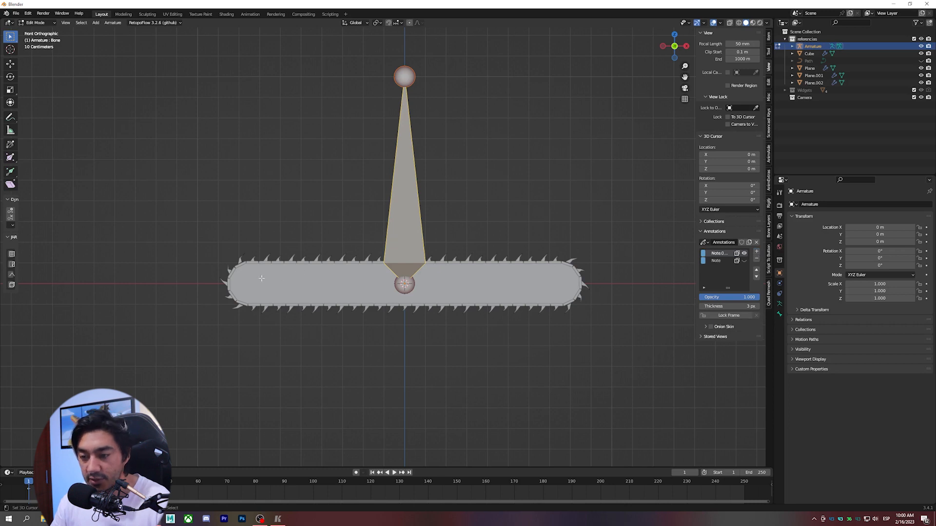
pyautogui.moveTo(235, 280); pyautogui.dragTo(584, 281)
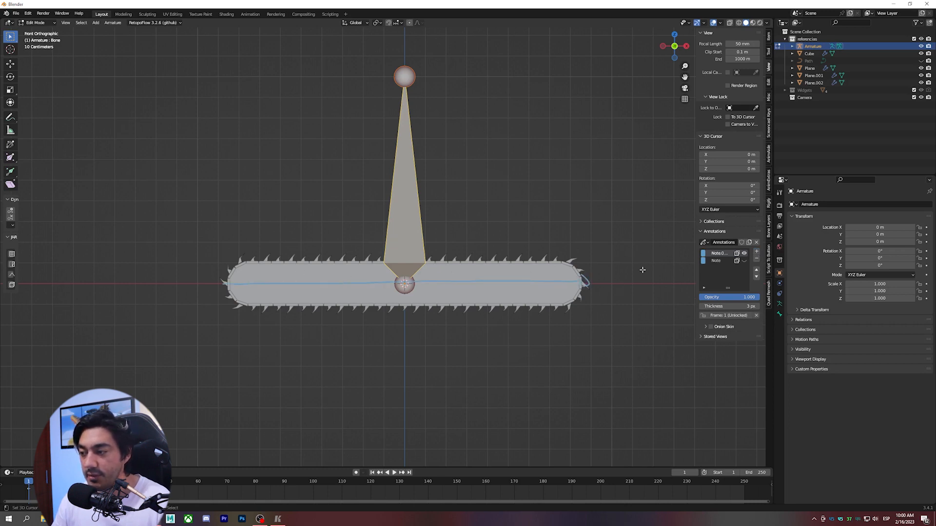
pyautogui.scroll(2, 590, 276)
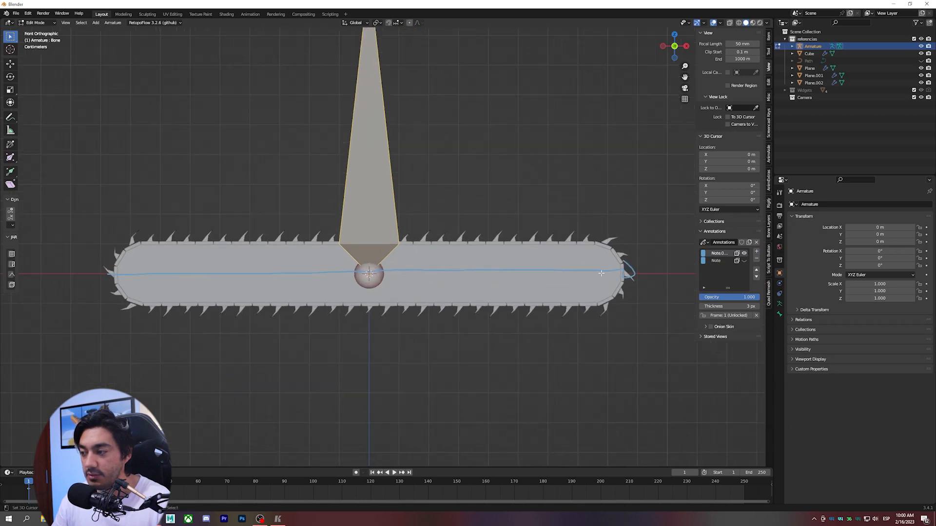
pyautogui.scroll(-2, 600, 276)
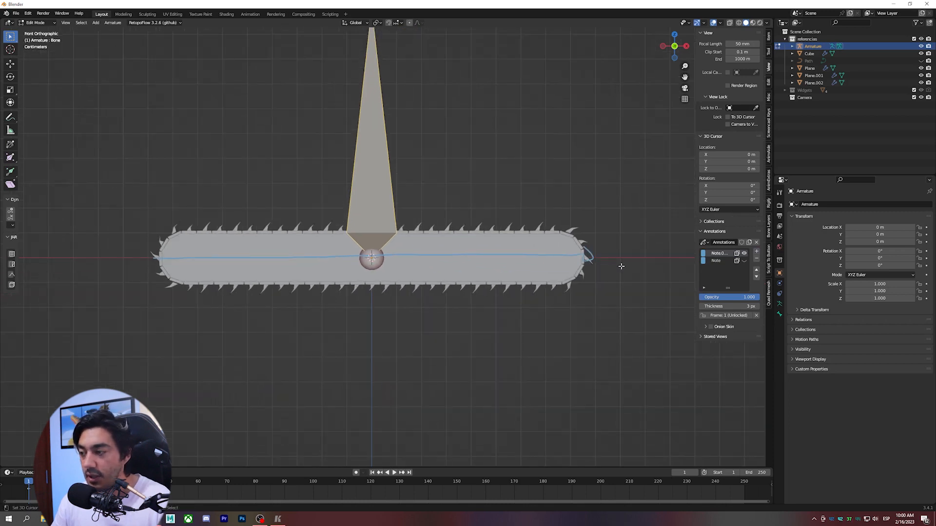
pyautogui.moveTo(585, 254); pyautogui.dragTo(172, 257, button='right')
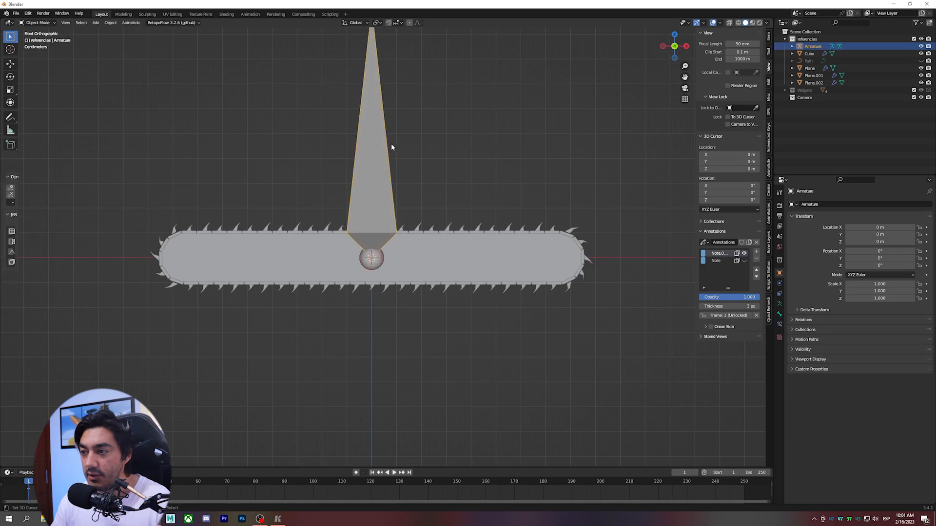
# - In Edit Mode, rotate the bone about its root so it lies along the bar on the X axis
pyautogui.scroll(-2, 384, 130)
pyautogui.press('r')
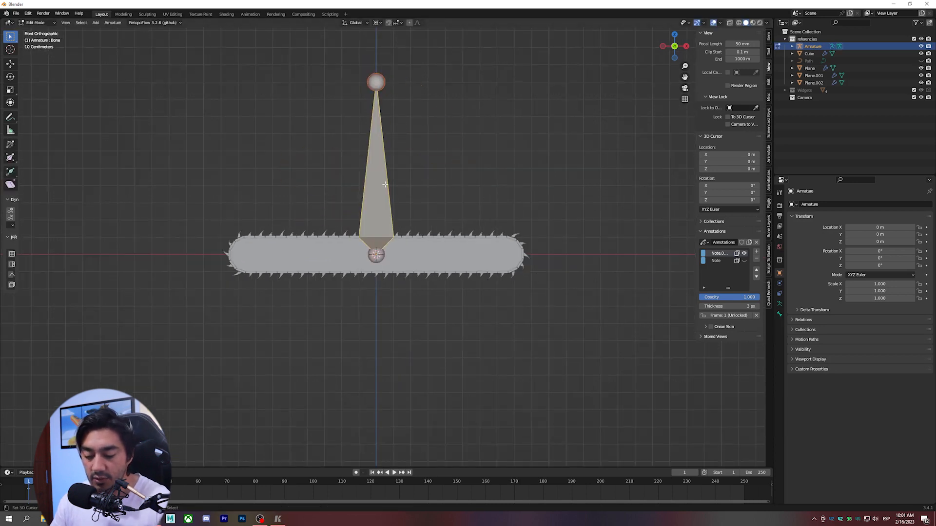
pyautogui.click(546, 254)
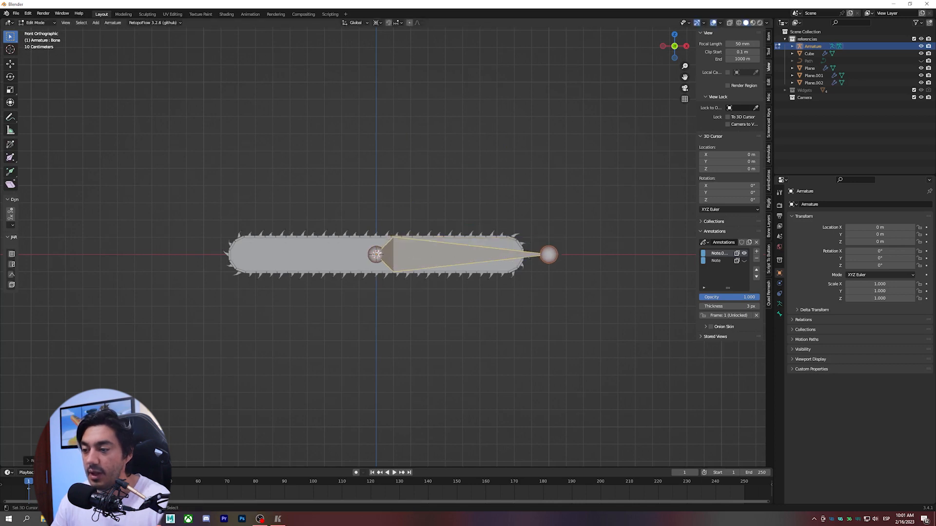
# - With X-ray on, move the bone's root and tip along X to the opposite ends of the bar
pyautogui.scroll(3, 376, 254)
pyautogui.press('g')
pyautogui.press('x')
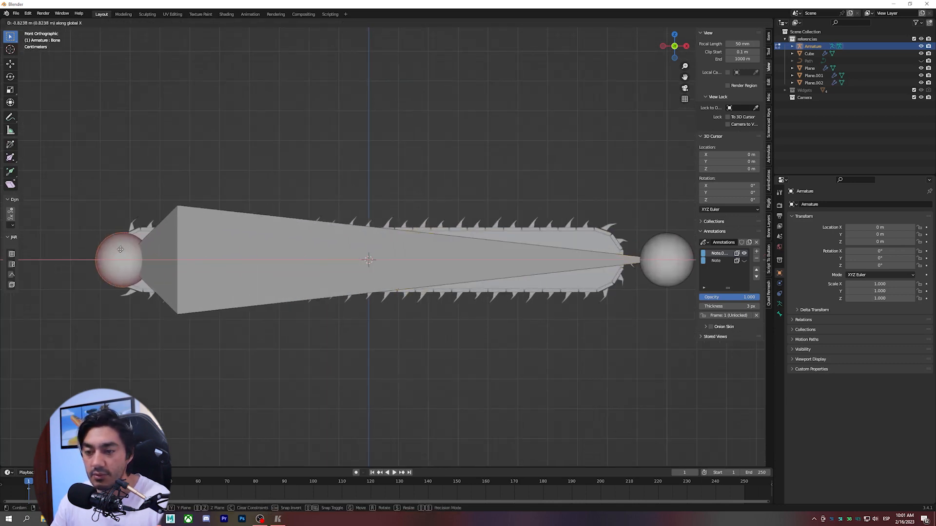
pyautogui.hotkey('alt', 'z')
pyautogui.click(625, 262)
pyautogui.click(666, 251)
pyautogui.press('g')
pyautogui.press('x')
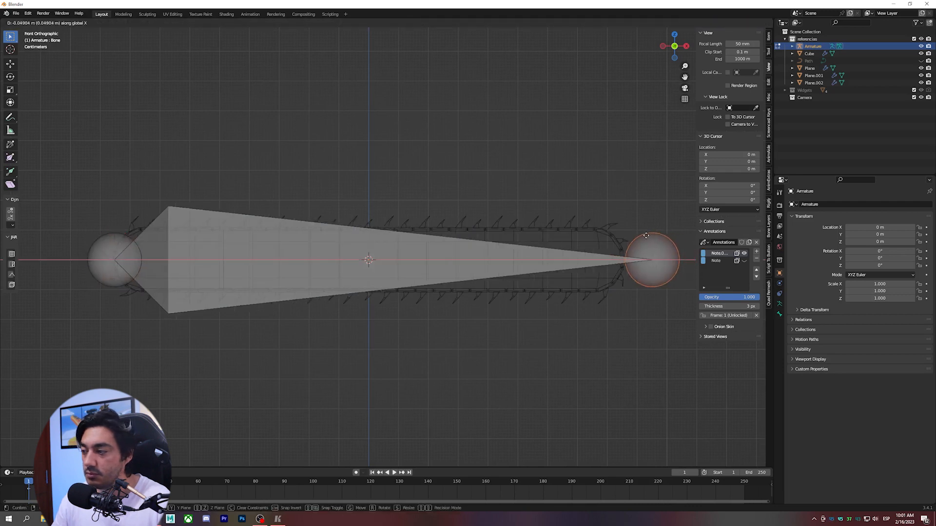
pyautogui.click(623, 239)
pyautogui.keyDown('shift'); pyautogui.moveTo(598, 289); pyautogui.dragTo(619, 273, button='middle'); pyautogui.keyUp('shift')
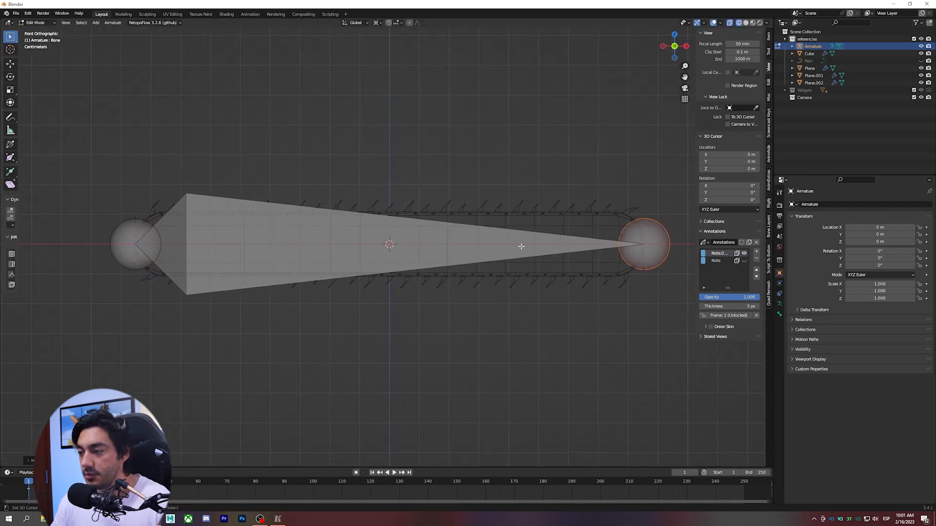
# - Preview the Stick, B-Bone and Envelope display types for the armature, and set it back to Octahedral
pyautogui.click(520, 246)
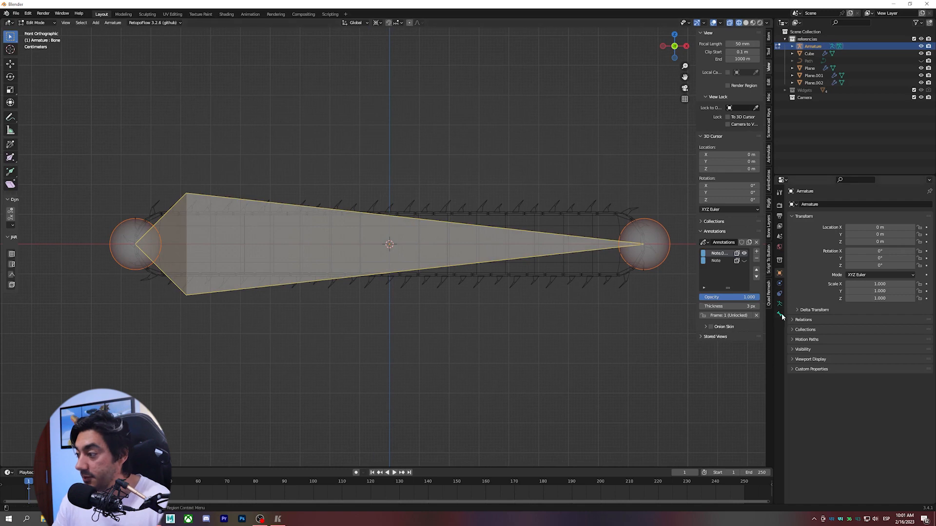
pyautogui.press('Tab')
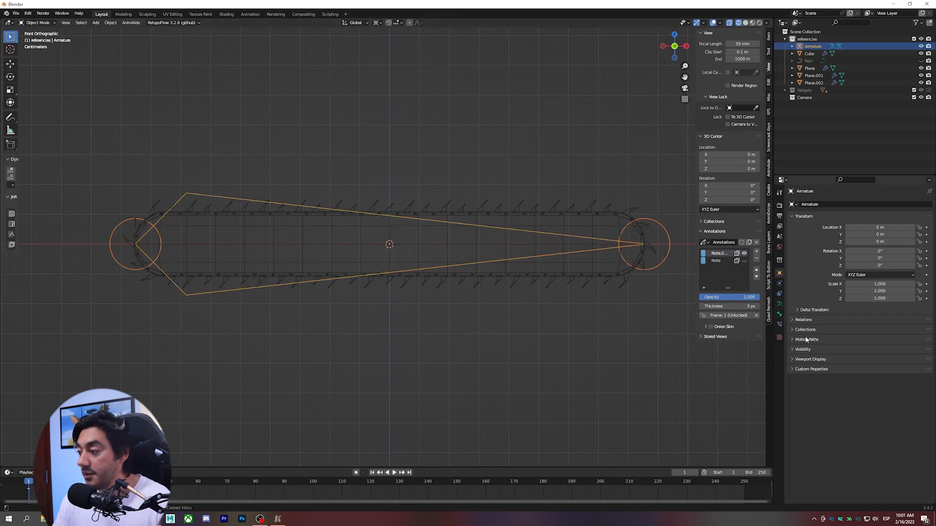
pyautogui.click(780, 305)
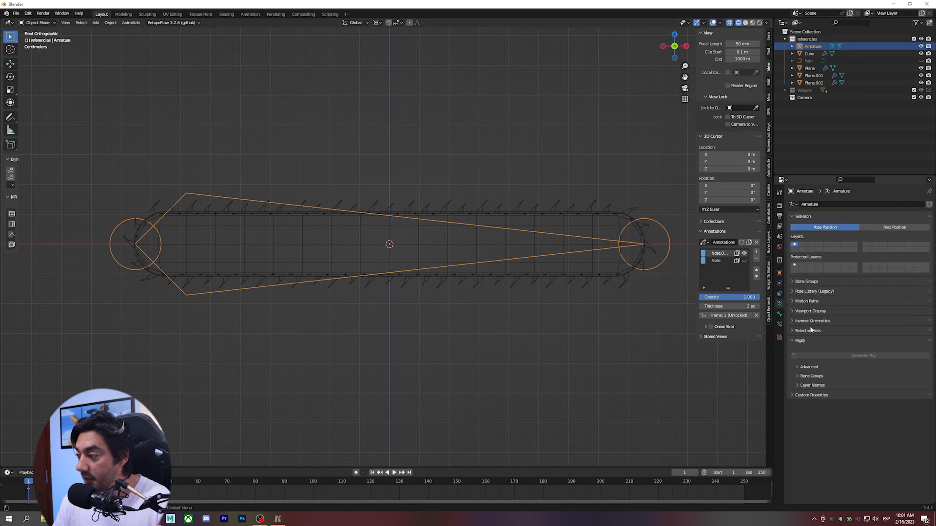
pyautogui.click(809, 311)
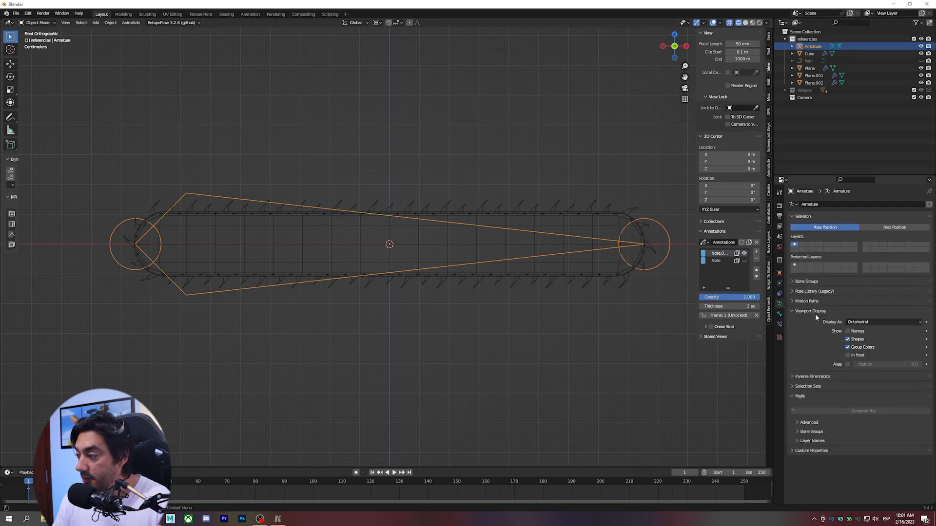
pyautogui.click(889, 322)
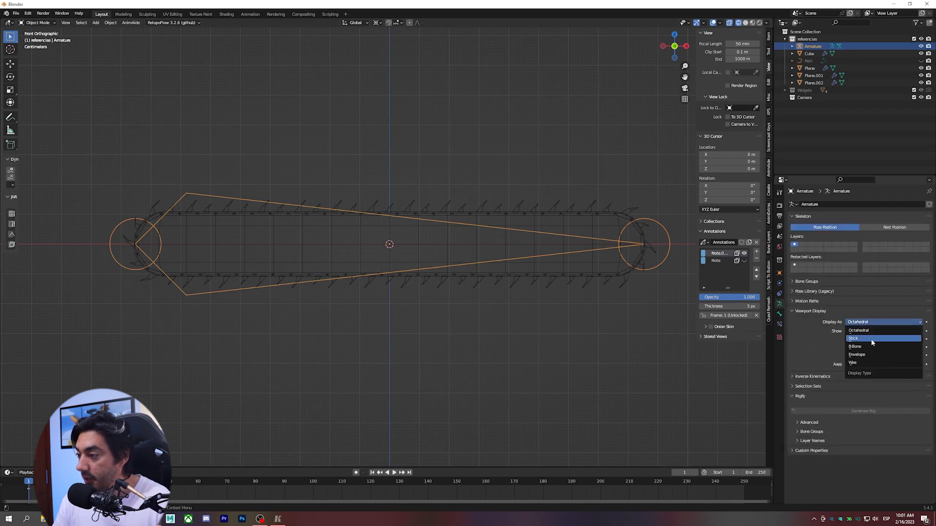
pyautogui.click(874, 338)
pyautogui.click(882, 322)
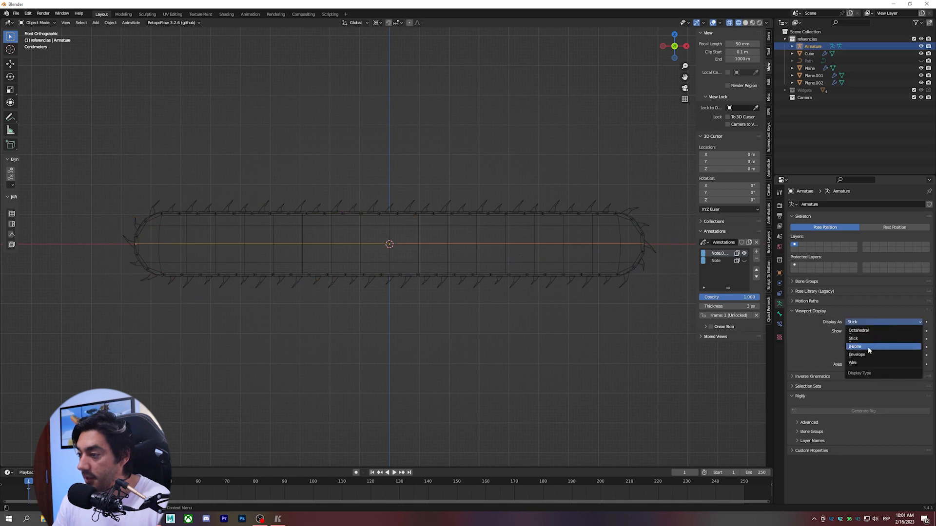
pyautogui.click(869, 346)
pyautogui.click(877, 322)
pyautogui.click(869, 355)
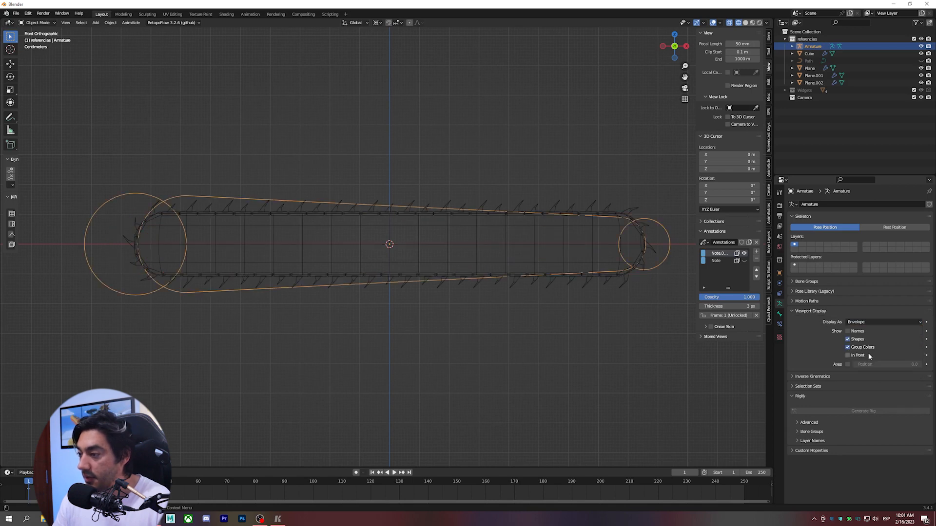
pyautogui.click(888, 323)
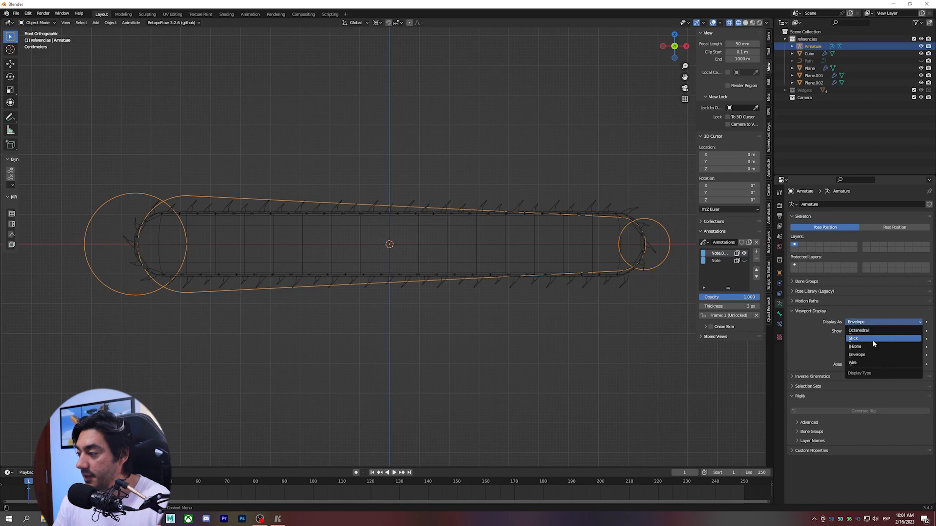
pyautogui.click(865, 330)
pyautogui.click(872, 322)
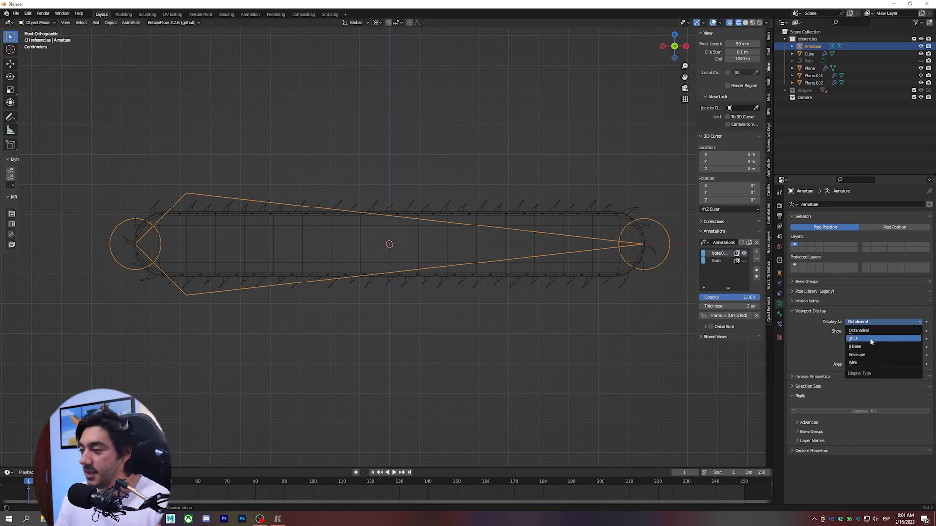
pyautogui.click(872, 342)
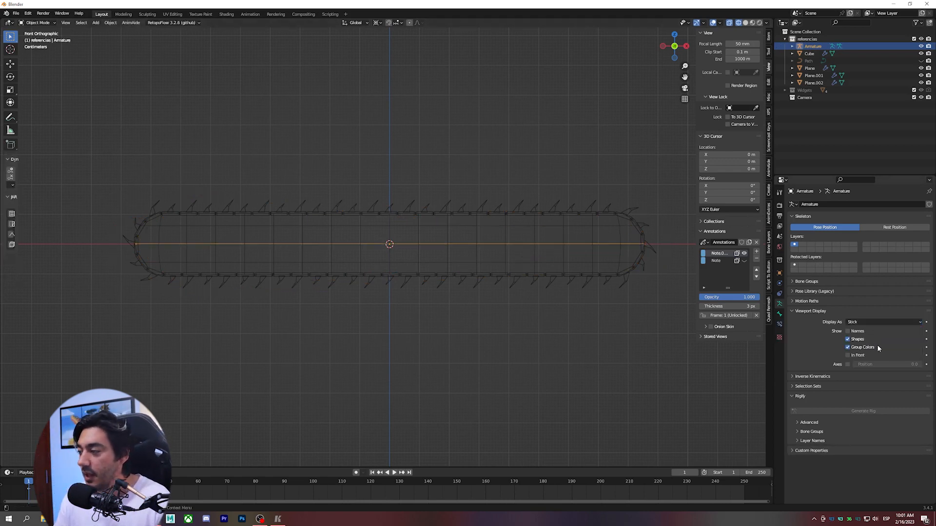
pyautogui.click(880, 322)
pyautogui.click(875, 329)
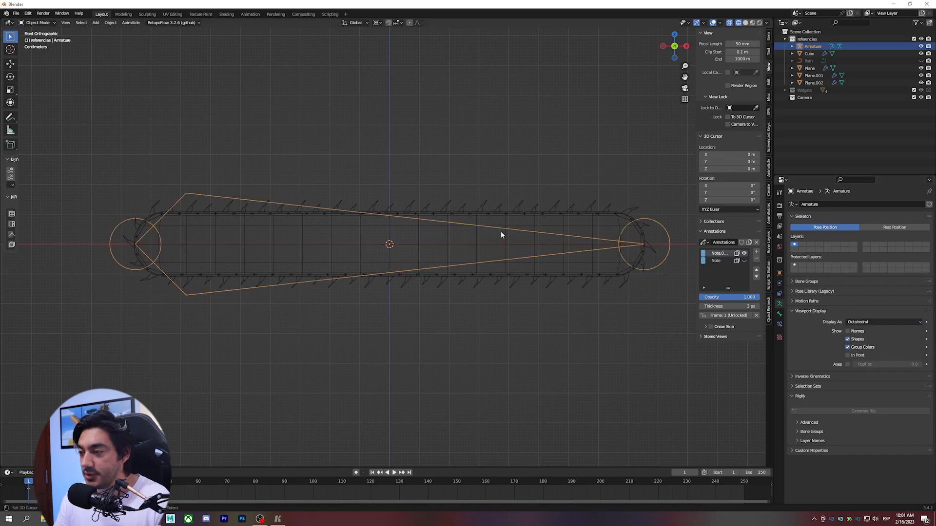
# - In Edit Mode with solid shading, subdivide the bone with 2 cuts into three equal bones
pyautogui.press('Tab')
pyautogui.moveTo(497, 229)
pyautogui.keyDown('shift'); pyautogui.mouseDown(button='middle')
pyautogui.moveTo(513, 234)
pyautogui.moveTo(502, 248)
pyautogui.mouseUp(button='middle'); pyautogui.keyUp('shift')
pyautogui.hotkey('shift', 'z')
pyautogui.scroll(-1, 502, 248)
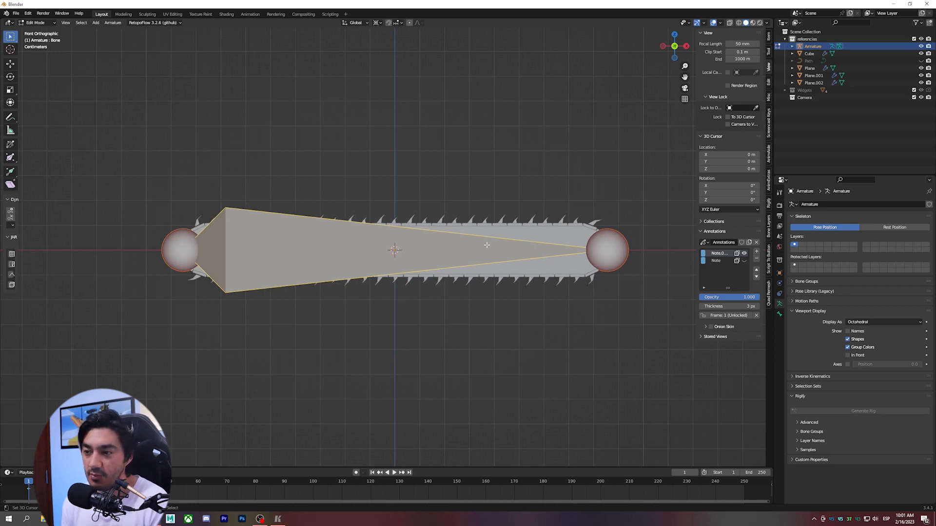
pyautogui.keyDown('shift'); pyautogui.moveTo(540, 240); pyautogui.dragTo(533, 213, button='middle'); pyautogui.keyUp('shift')
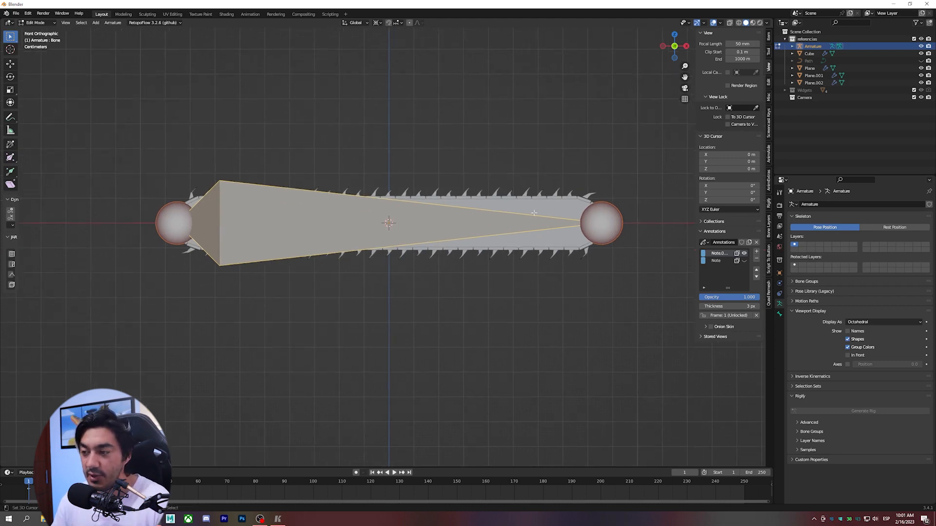
pyautogui.rightClick(451, 214)
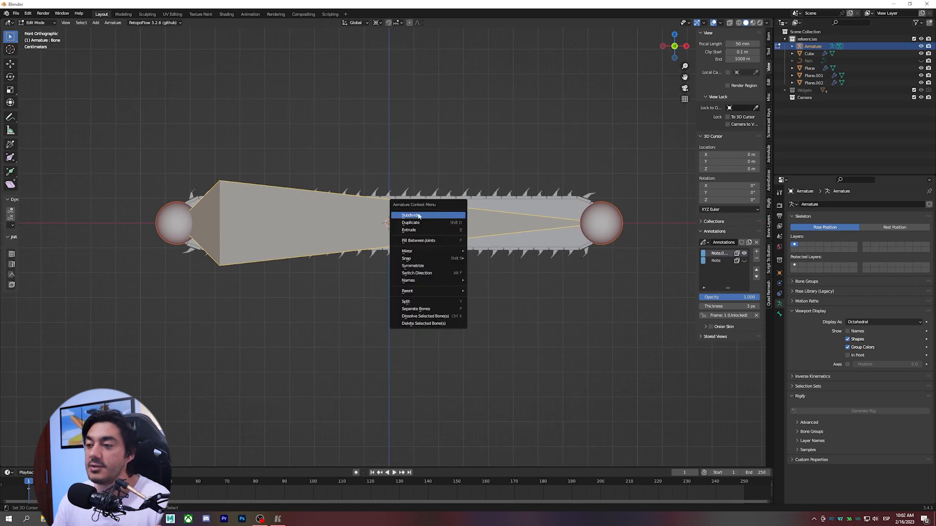
pyautogui.click(432, 216)
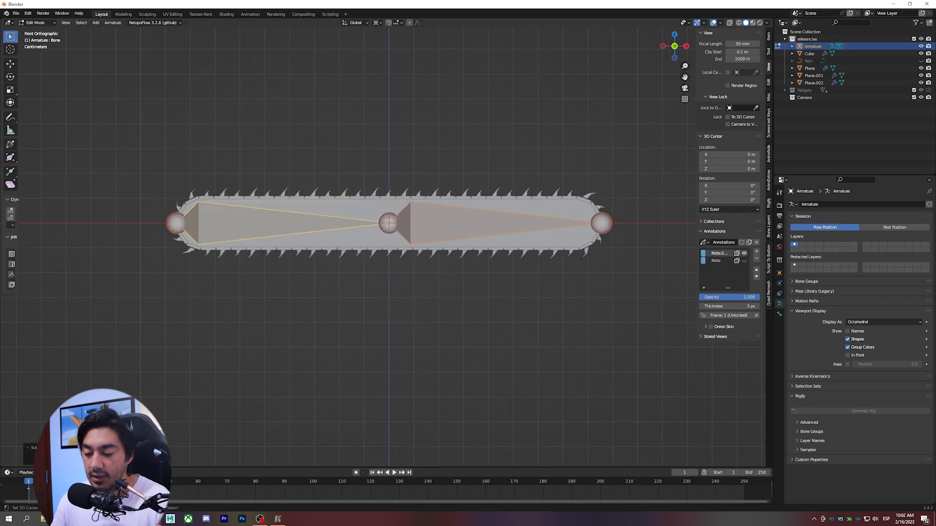
pyautogui.hotkey('shift', 'r')
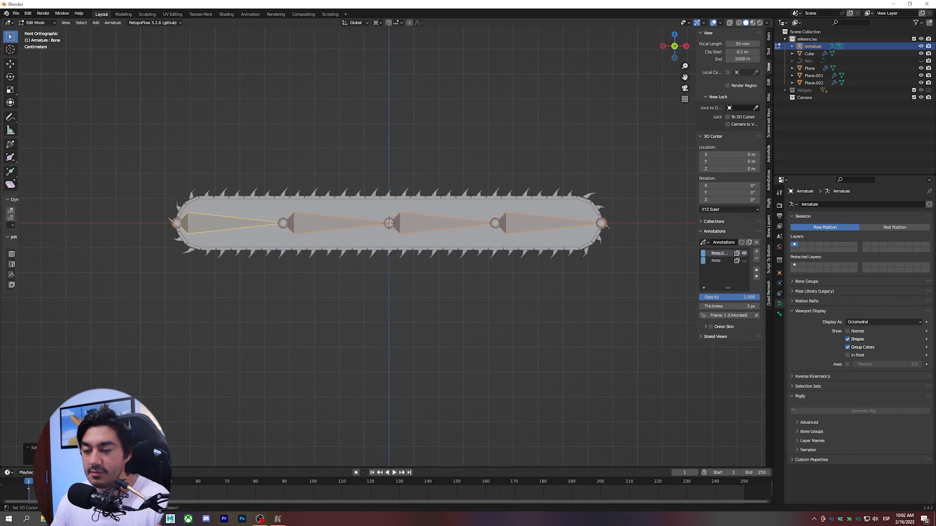
pyautogui.write('2')
pyautogui.press('Return')
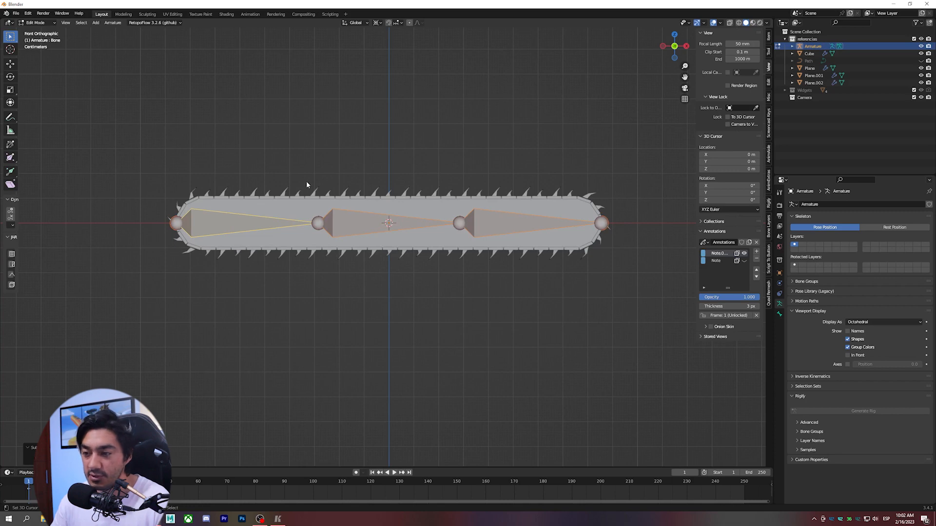
# - Sketch annotation lines across the two inner bone joints and erase both lines
pyautogui.scroll(1, 419, 177)
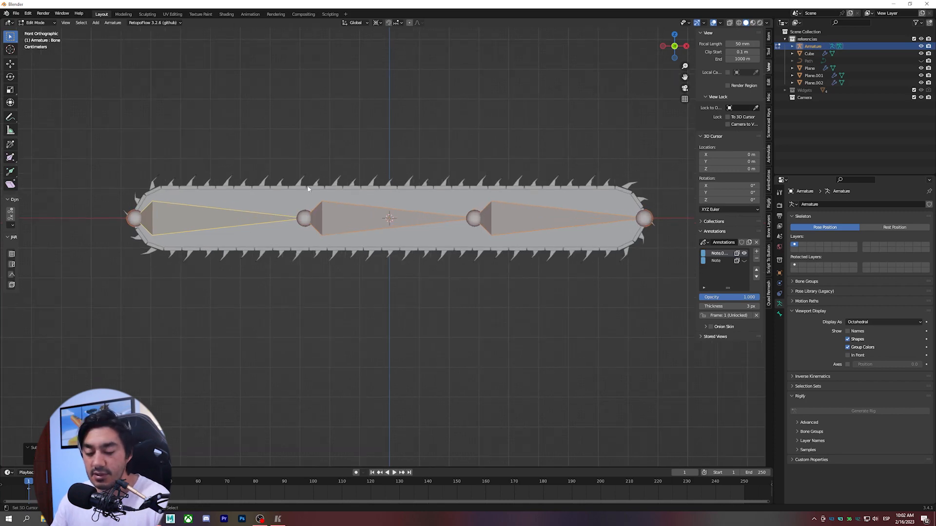
pyautogui.moveTo(304, 162); pyautogui.dragTo(303, 241)
pyautogui.moveTo(477, 179); pyautogui.dragTo(487, 262)
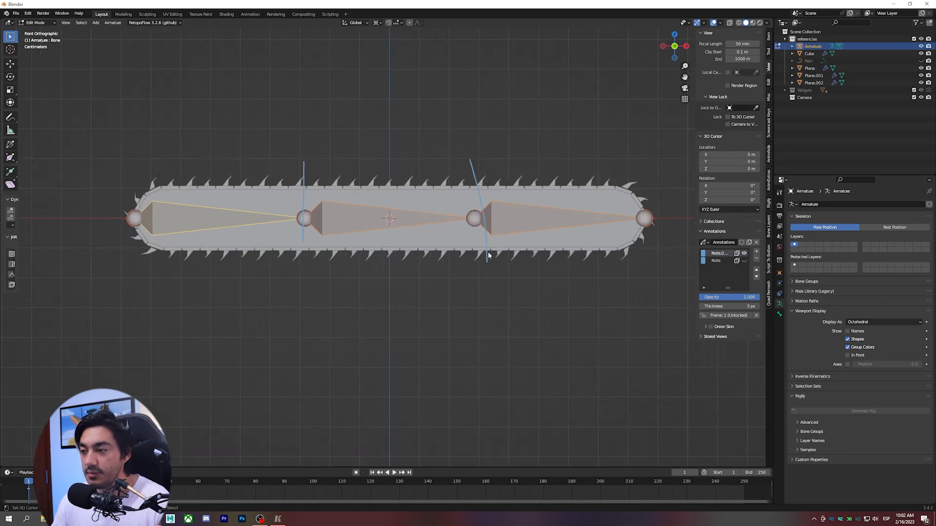
pyautogui.moveTo(472, 180); pyautogui.dragTo(485, 266, button='right')
pyautogui.moveTo(301, 158); pyautogui.dragTo(303, 258, button='right')
pyautogui.keyDown('shift'); pyautogui.moveTo(424, 249); pyautogui.dragTo(430, 280, button='middle'); pyautogui.keyUp('shift')
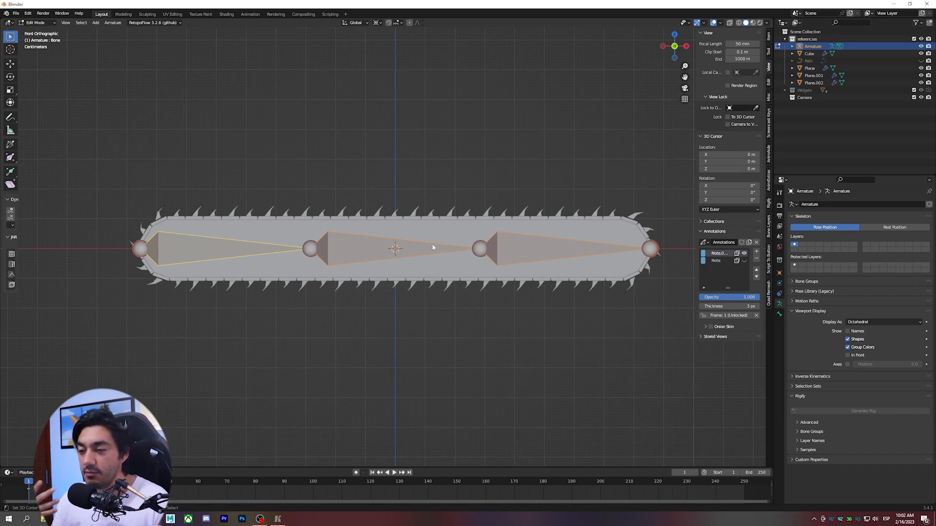
# - Select the first bone of the three-bone chain and rename it Chain
pyautogui.click(257, 246)
pyautogui.press('Tab')
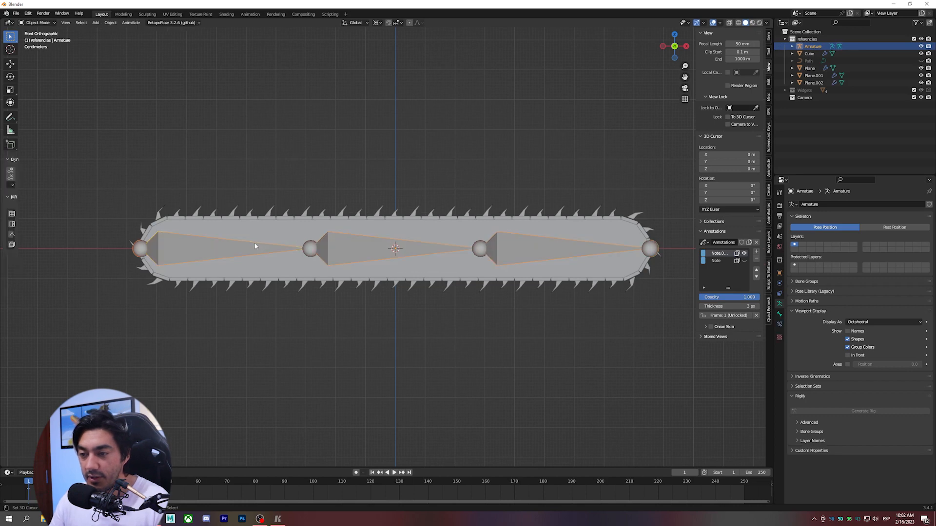
pyautogui.press('Tab')
pyautogui.click(779, 315)
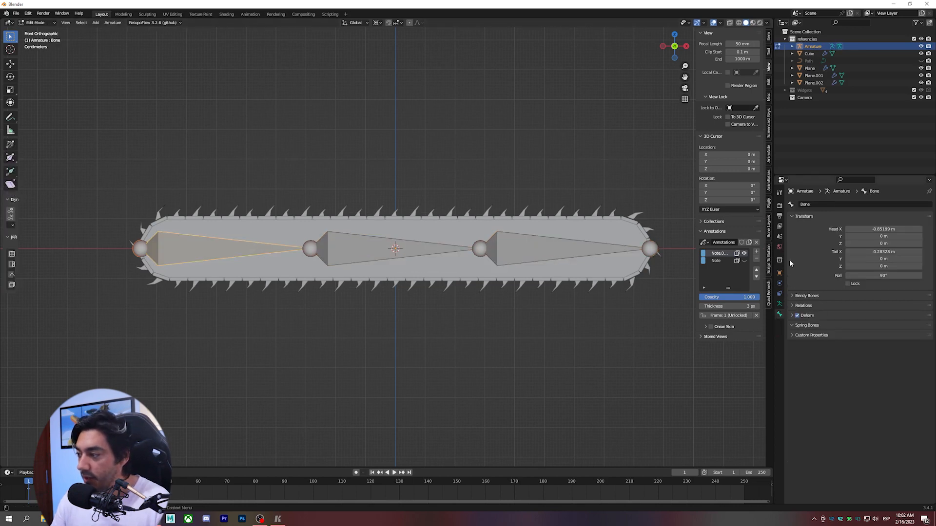
pyautogui.doubleClick(825, 205)
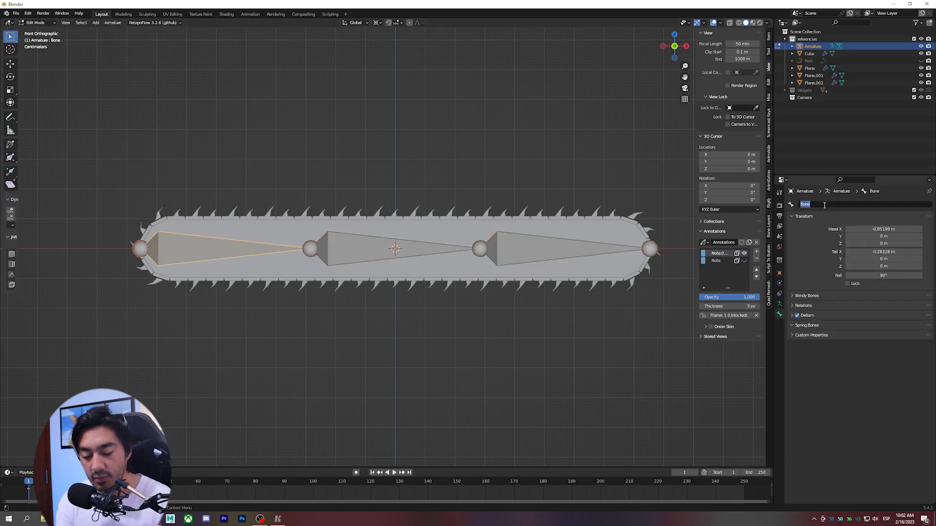
pyautogui.write('Chain')
pyautogui.press('Return')
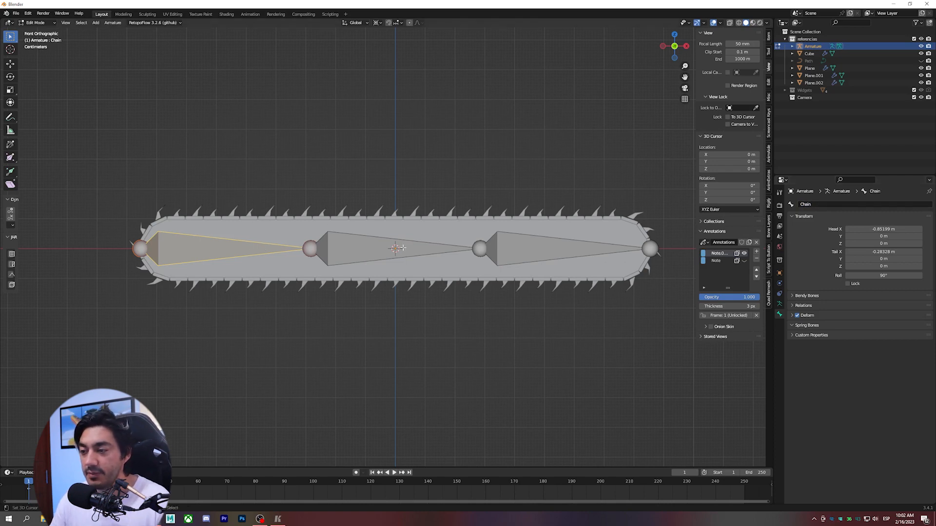
pyautogui.rightClick(383, 246)
pyautogui.rightClick(566, 247)
pyautogui.rightClick(258, 246)
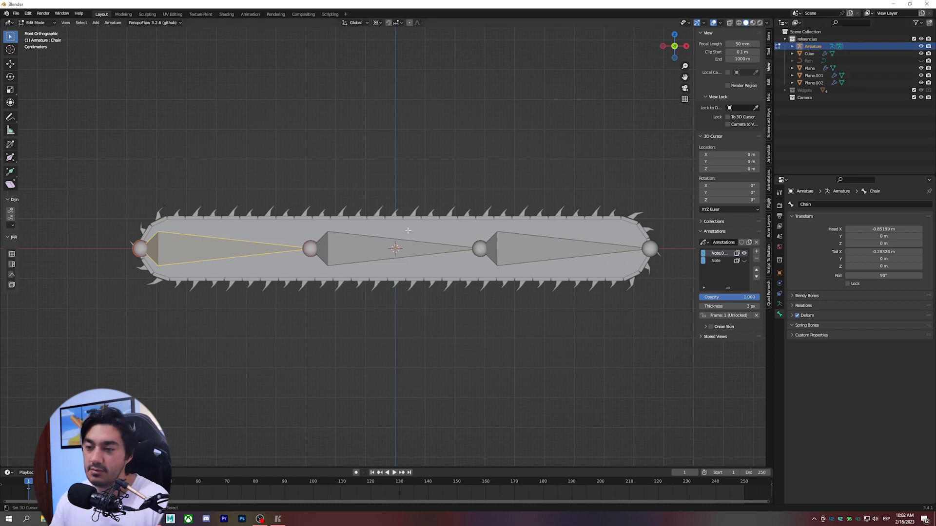
pyautogui.keyDown('shift'); pyautogui.moveTo(237, 241); pyautogui.dragTo(275, 232, button='middle'); pyautogui.keyUp('shift')
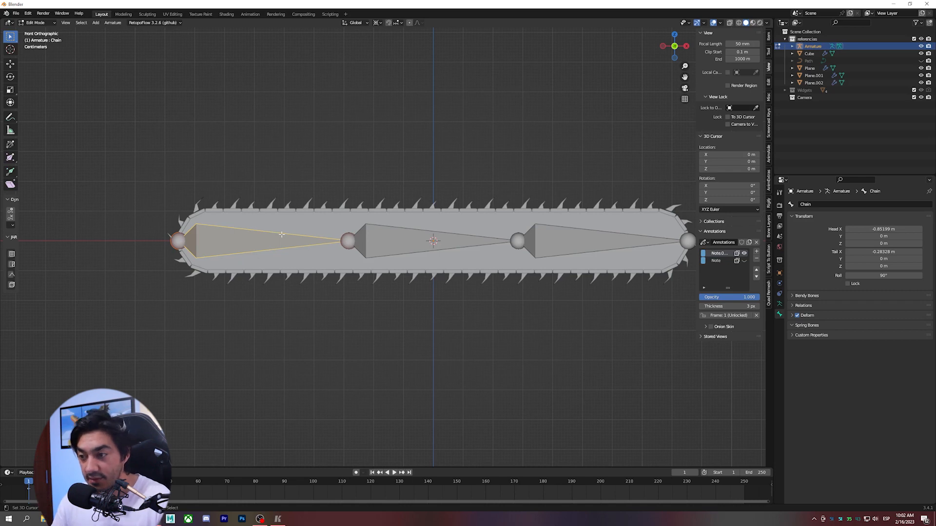
pyautogui.press('g')
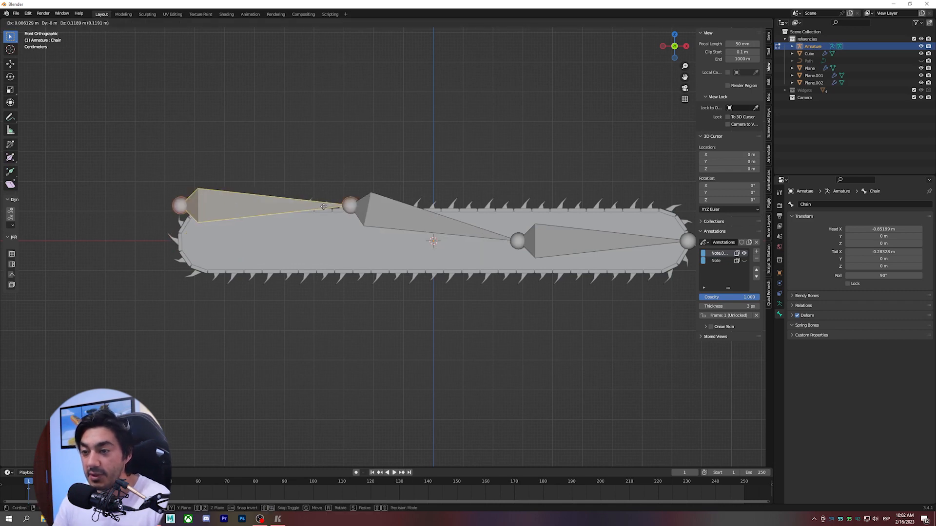
pyautogui.rightClick(324, 206)
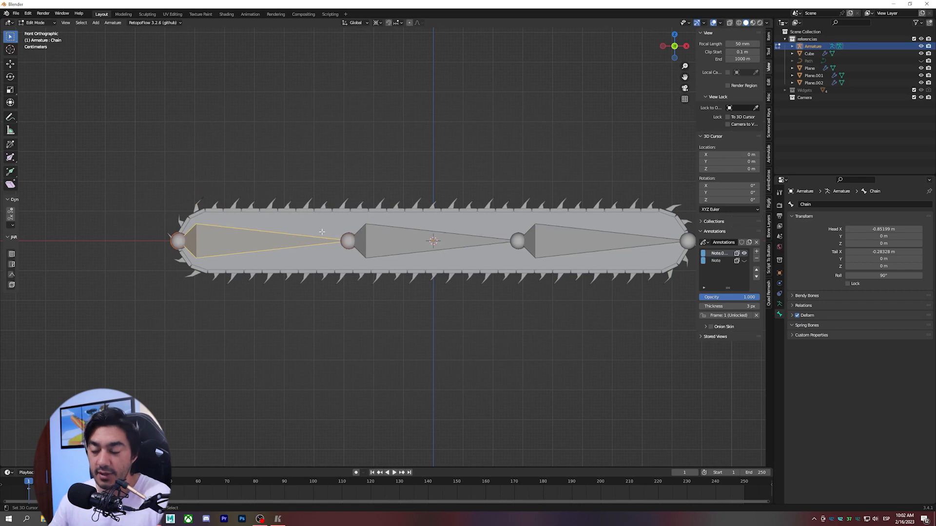
pyautogui.keyDown('shift'); pyautogui.moveTo(343, 232); pyautogui.dragTo(355, 234, button='middle'); pyautogui.keyUp('shift')
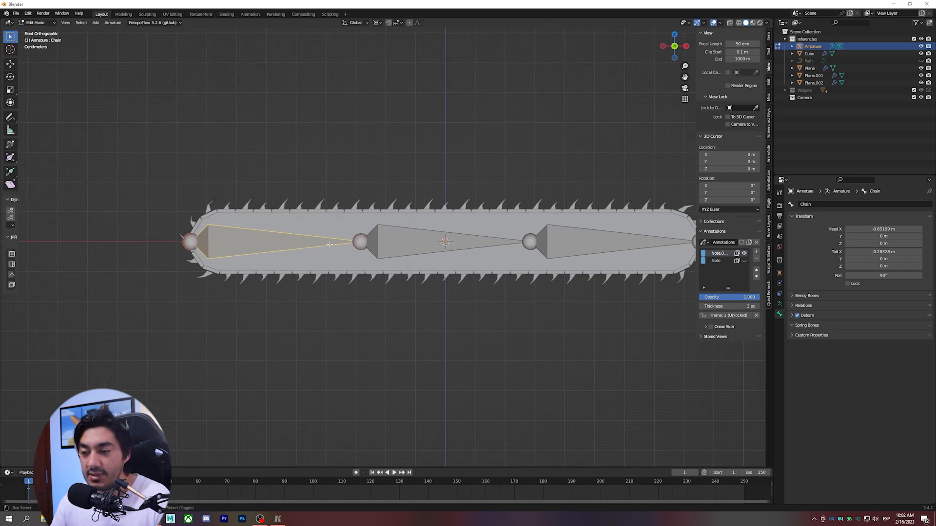
# - Duplicate the Chain bone in place and switch the viewport to wireframe shading
pyautogui.hotkey('shift', 'd')
pyautogui.rightClick(405, 226)
pyautogui.press('s')
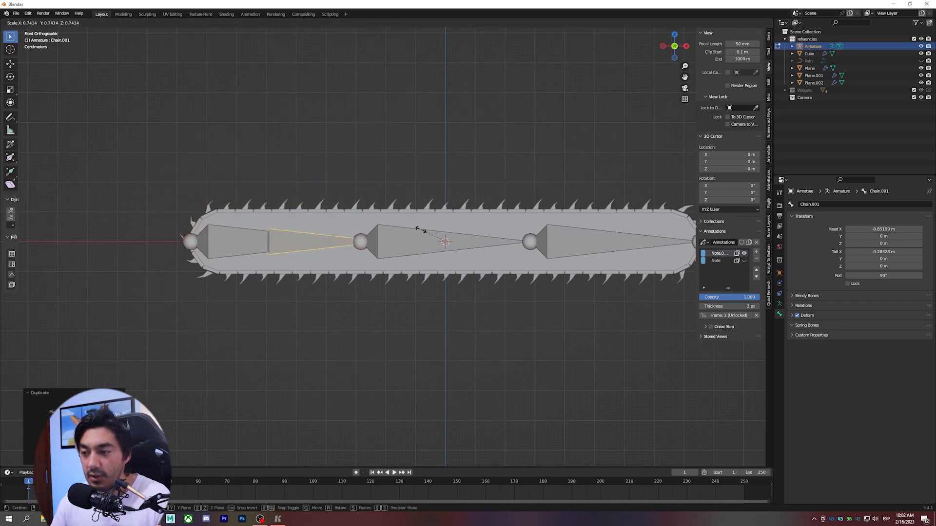
pyautogui.rightClick(416, 229)
pyautogui.hotkey('shift', 'z')
pyautogui.click(362, 237)
pyautogui.press('g')
pyautogui.press('x')
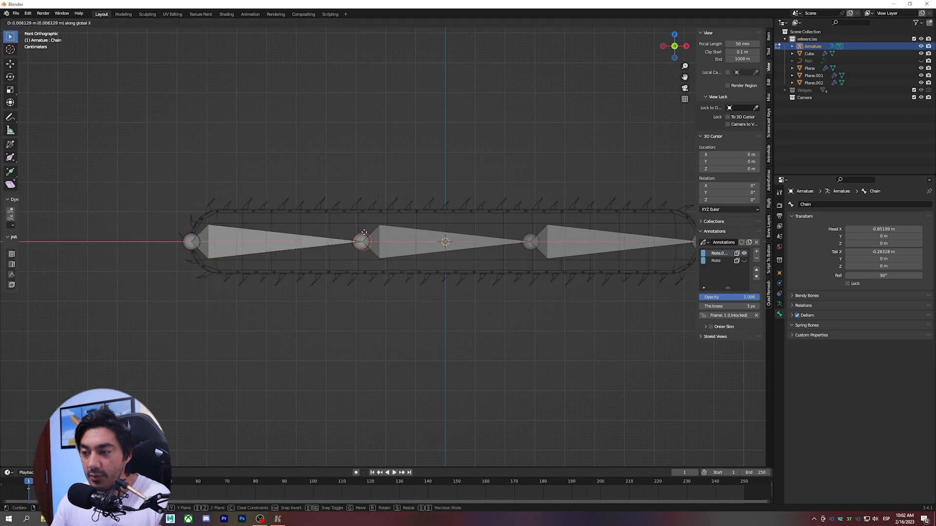
pyautogui.rightClick(377, 233)
# - Move the duplicate bone's tip along X to about the bar's centre at the 3D cursor
pyautogui.click(362, 235)
pyautogui.press('g')
pyautogui.press('x')
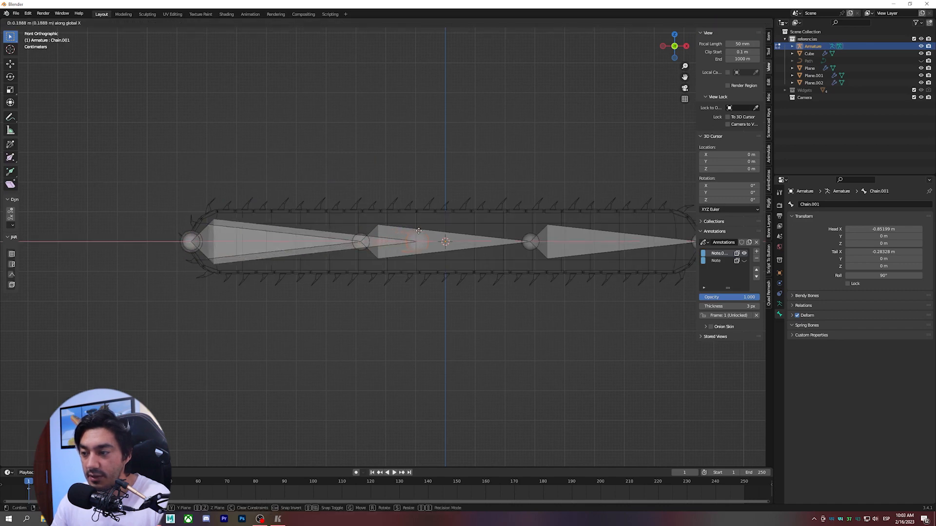
pyautogui.click(445, 237)
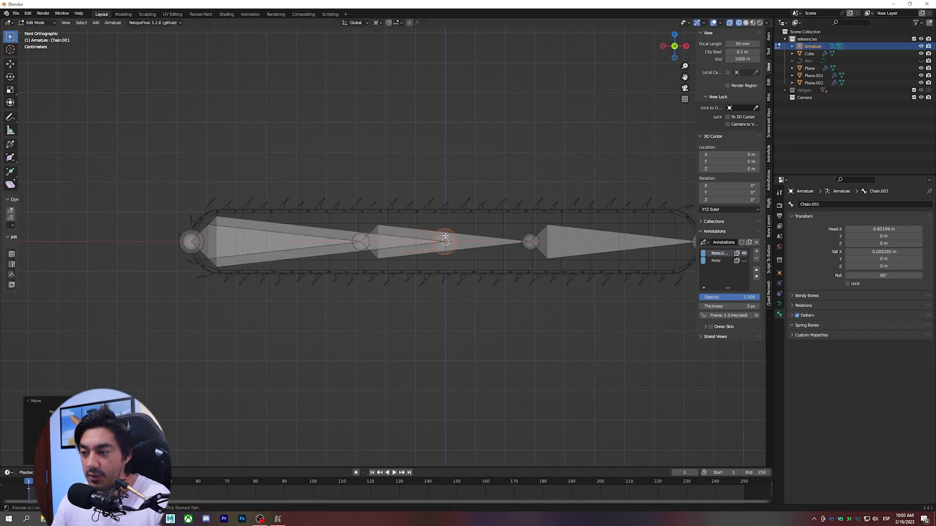
# - Select the duplicated bone that reaches the bar's centre and rename it Control
pyautogui.click(327, 232)
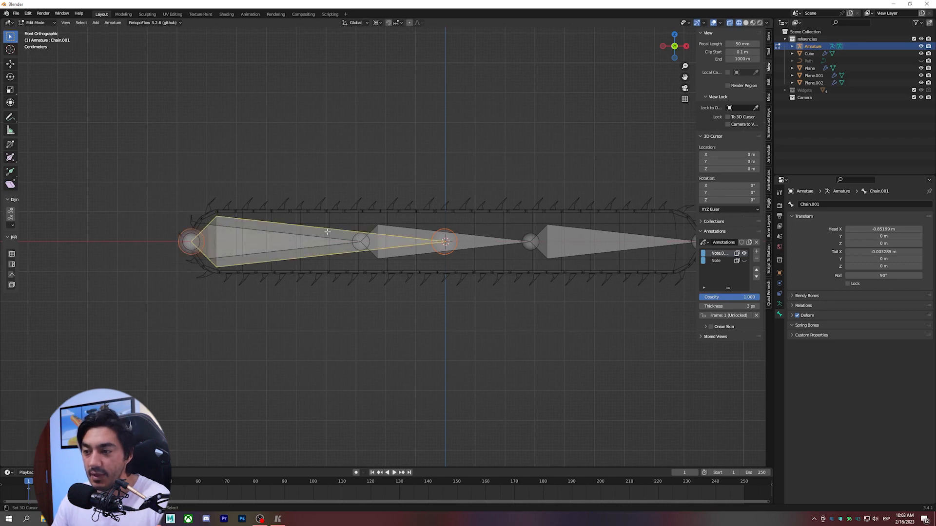
pyautogui.click(831, 206)
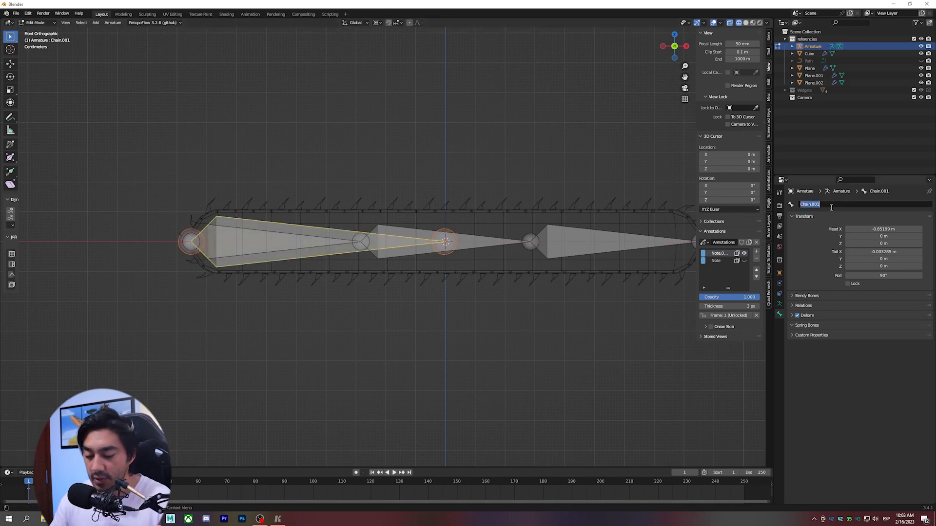
pyautogui.write('trol')
pyautogui.press('Return')
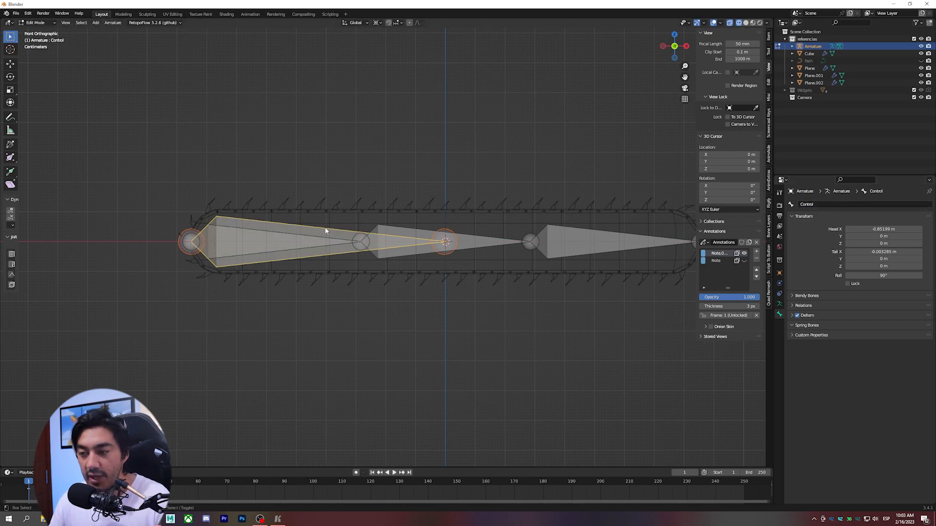
# - Duplicate the Control bone above the bar, scale the copy to about 0.27 m long and place it over the bar's centre
pyautogui.hotkey('shift', 'd')
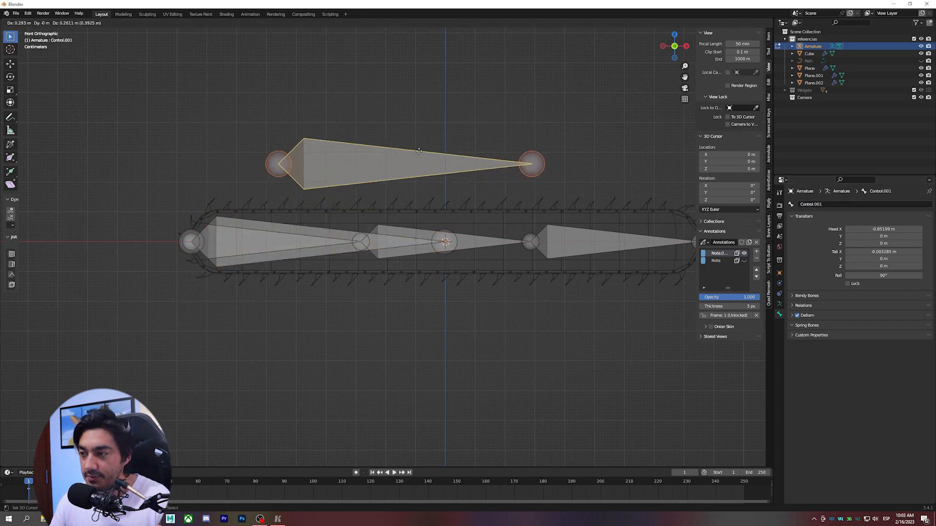
pyautogui.click(473, 147)
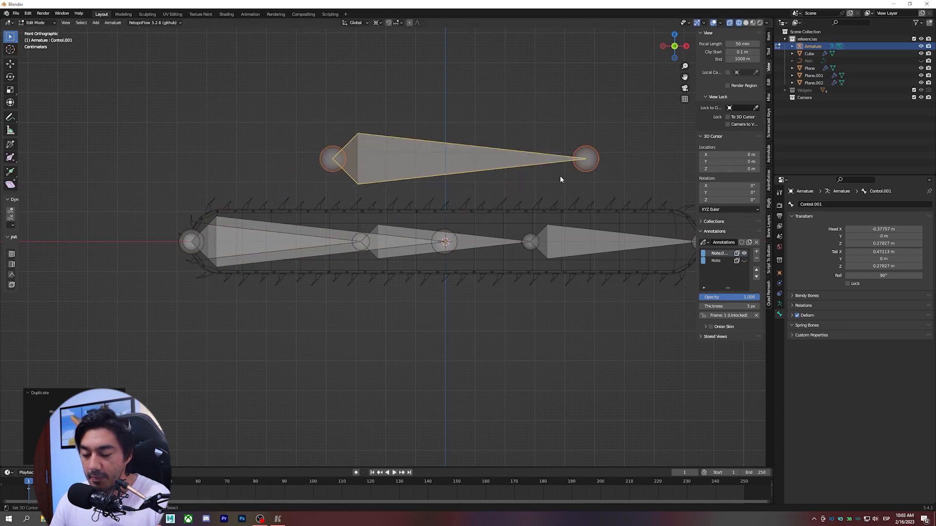
pyautogui.press('s')
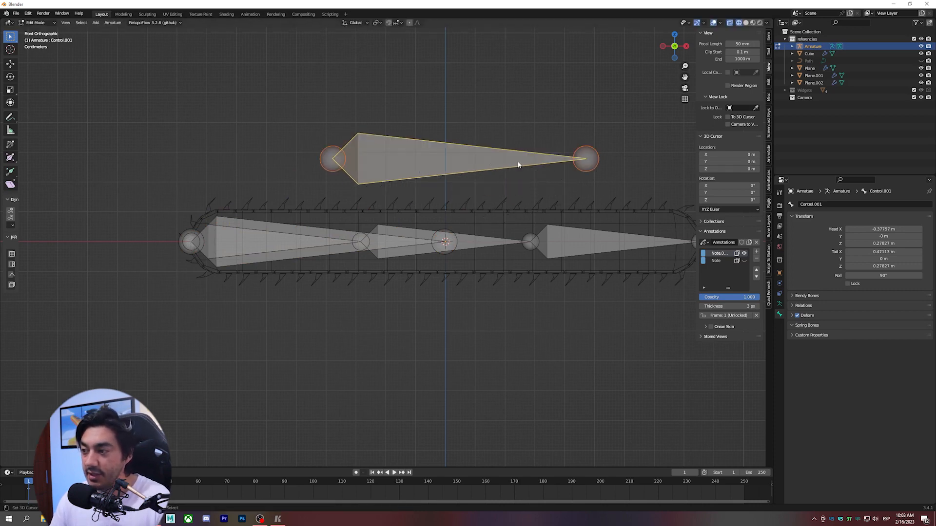
pyautogui.click(507, 180)
pyautogui.press('g')
pyautogui.click(472, 202)
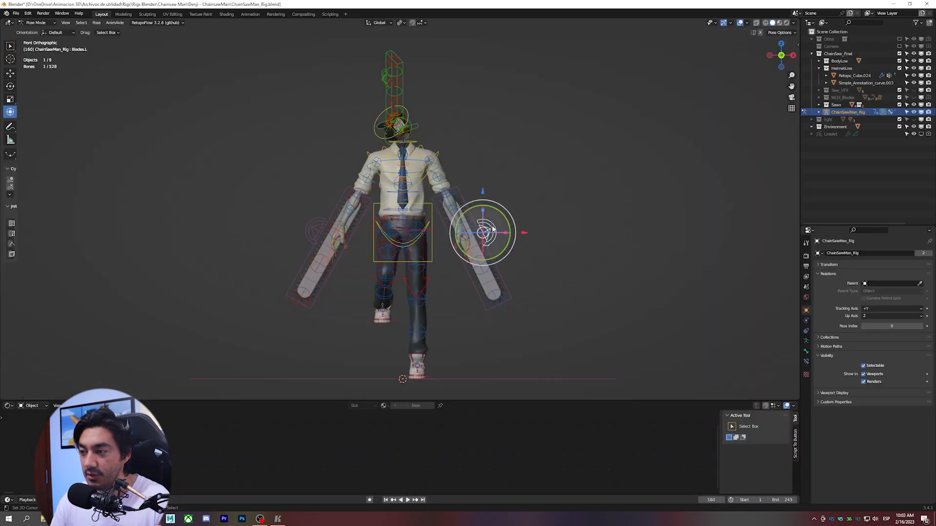
# - In the reference ChainSawMan_Rig file, reset the pose to a T-pose and test-rotate the arm's blades control
pyautogui.press('a')
pyautogui.hotkey('alt', 'r')
pyautogui.scroll(4, 384, 218)
pyautogui.click(373, 201)
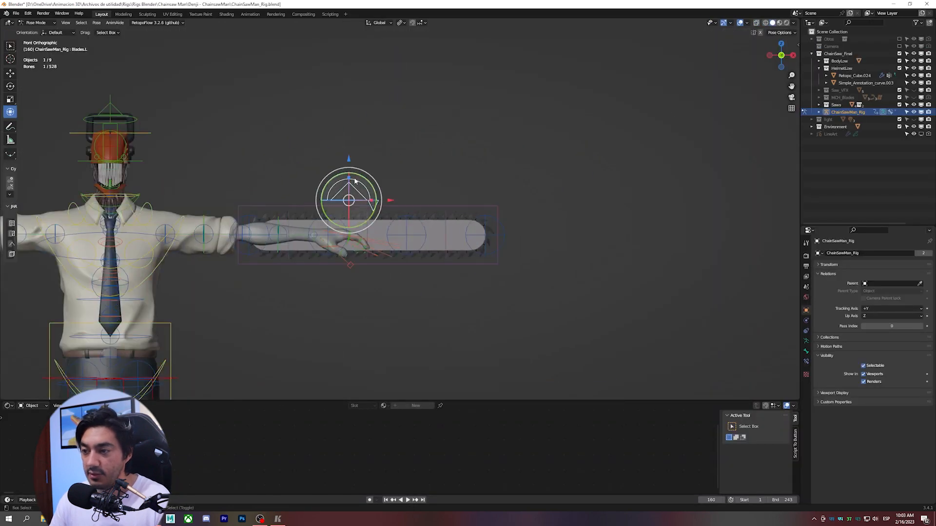
pyautogui.scroll(2, 386, 195)
pyautogui.press('r')
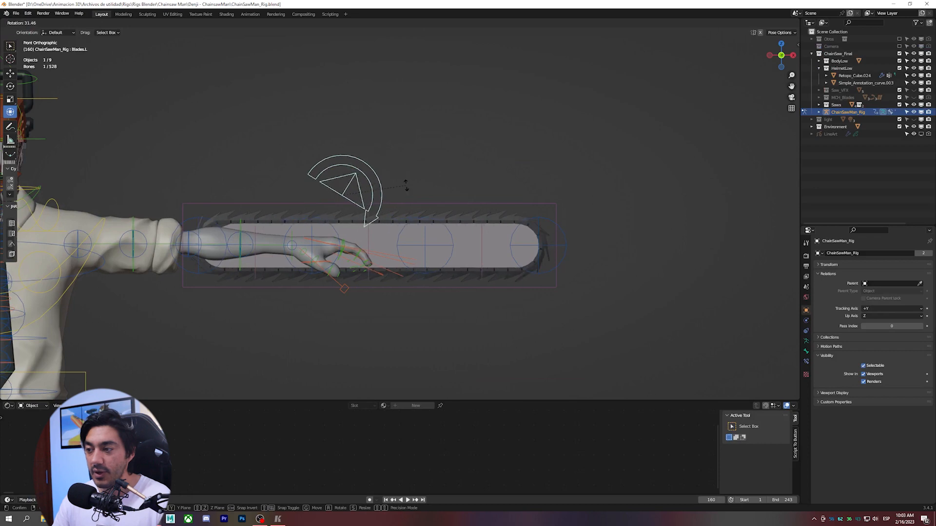
pyautogui.click(417, 167)
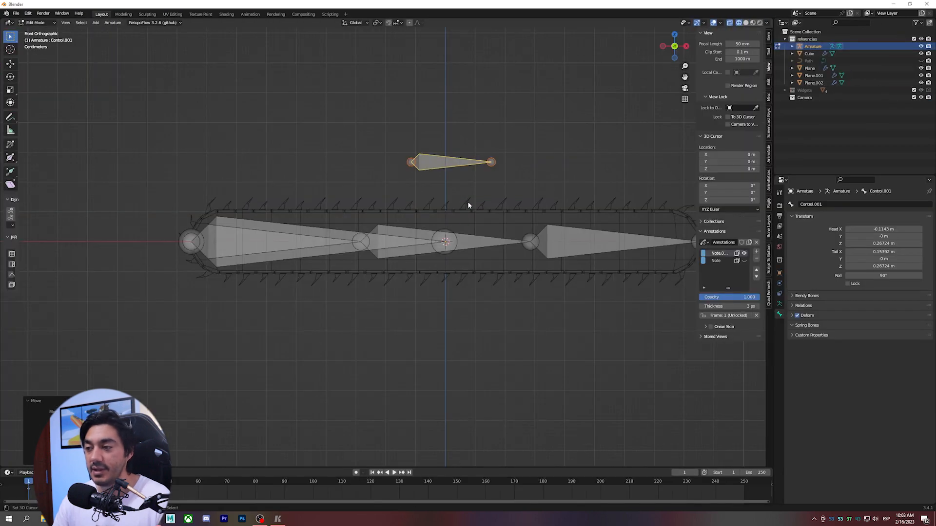
# - Move the small duplicate bone to about 0.28 m above the bar's centreline and rename it Saws
pyautogui.scroll(3, 468, 204)
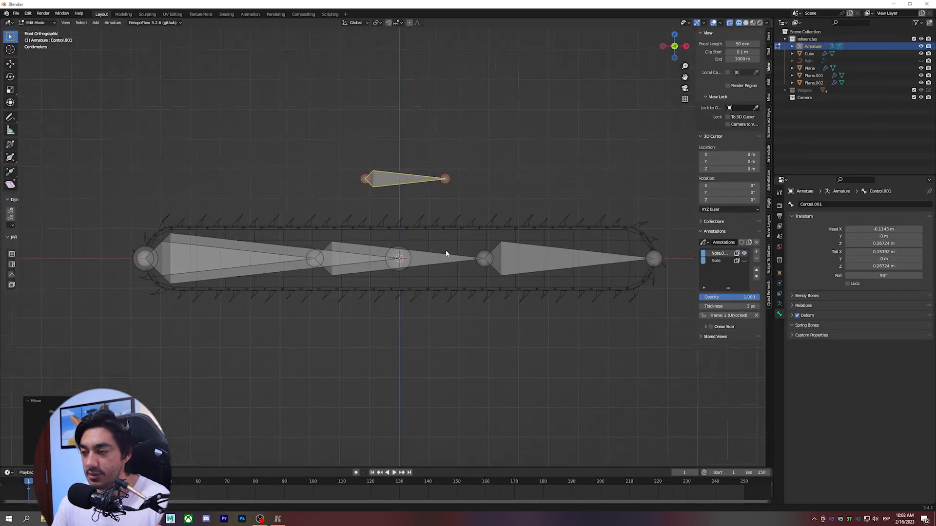
pyautogui.press('g')
pyautogui.click(438, 150)
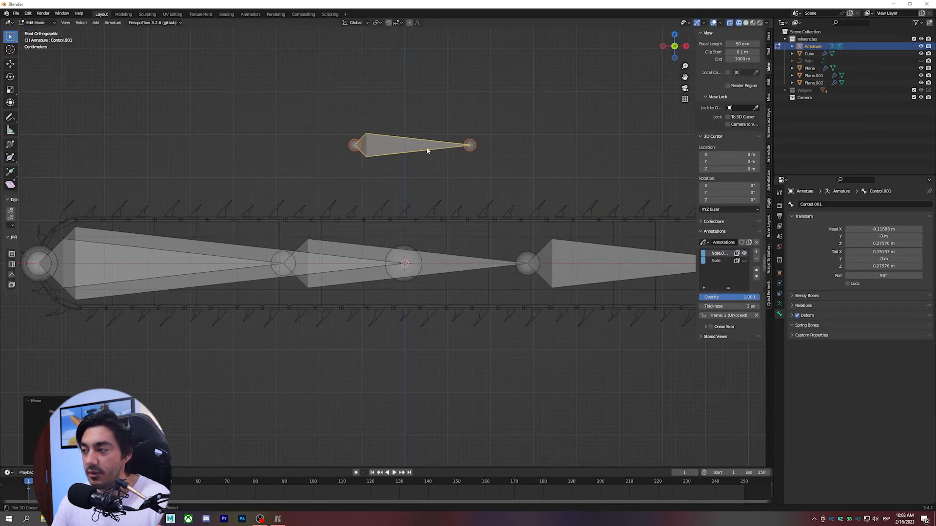
pyautogui.click(825, 205)
pyautogui.write('sawas')
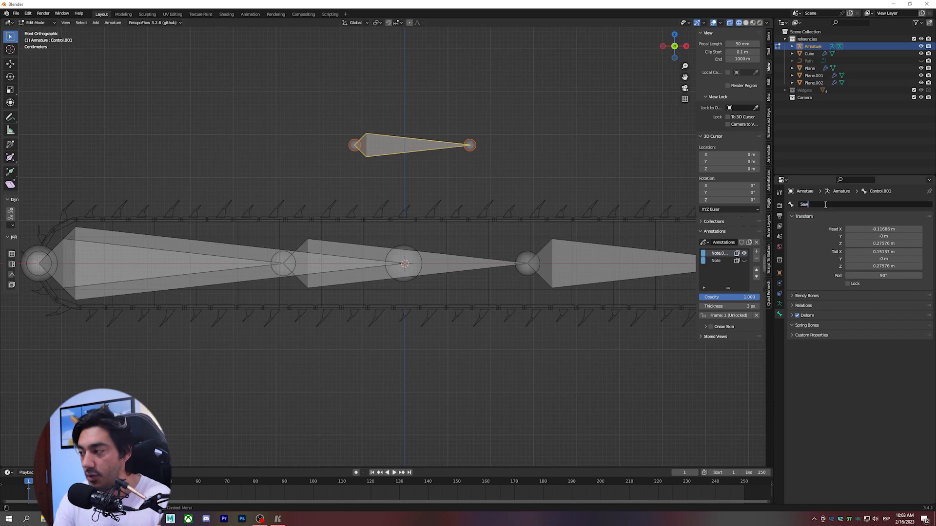
pyautogui.press('Return')
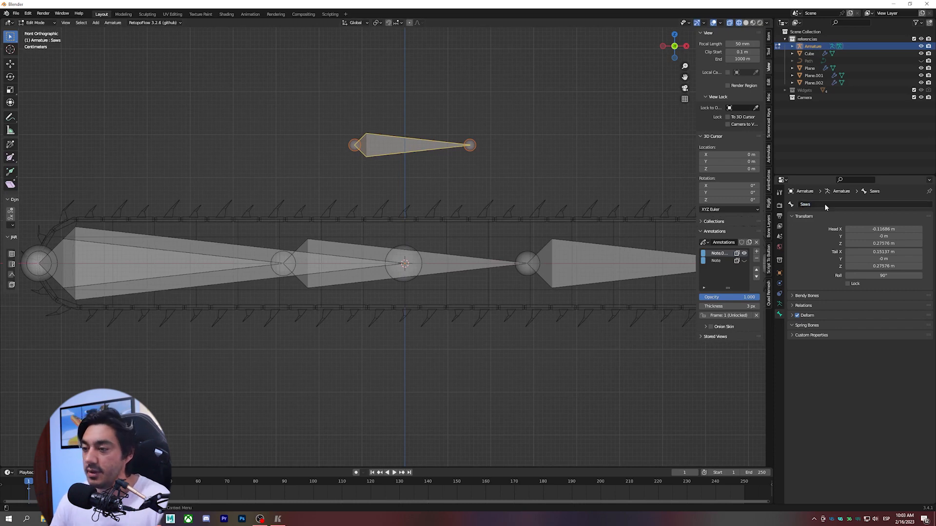
# - Hide the viewport sidebar and inspect the middle chain bone in solid shading, returning to wireframe
pyautogui.hotkey('alt', 'z')
pyautogui.scroll(-1, 467, 260)
pyautogui.click(467, 260)
pyautogui.scroll(-2, 467, 260)
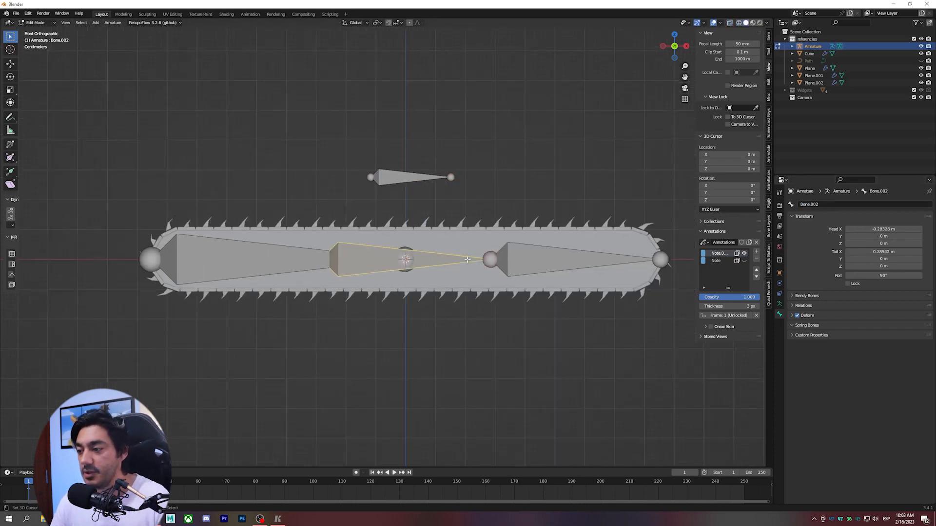
pyautogui.scroll(1, 513, 254)
pyautogui.press('n')
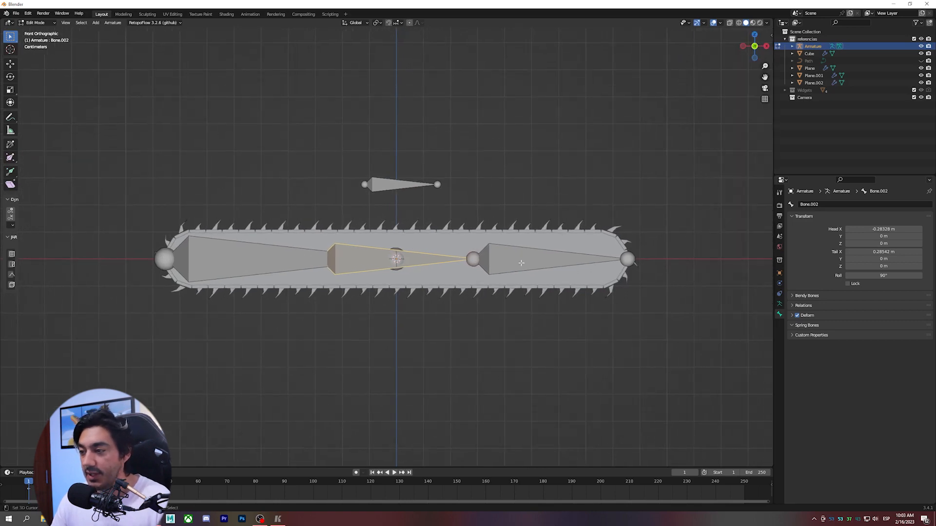
pyautogui.keyDown('shift'); pyautogui.moveTo(510, 266); pyautogui.dragTo(503, 267, button='middle'); pyautogui.keyUp('shift')
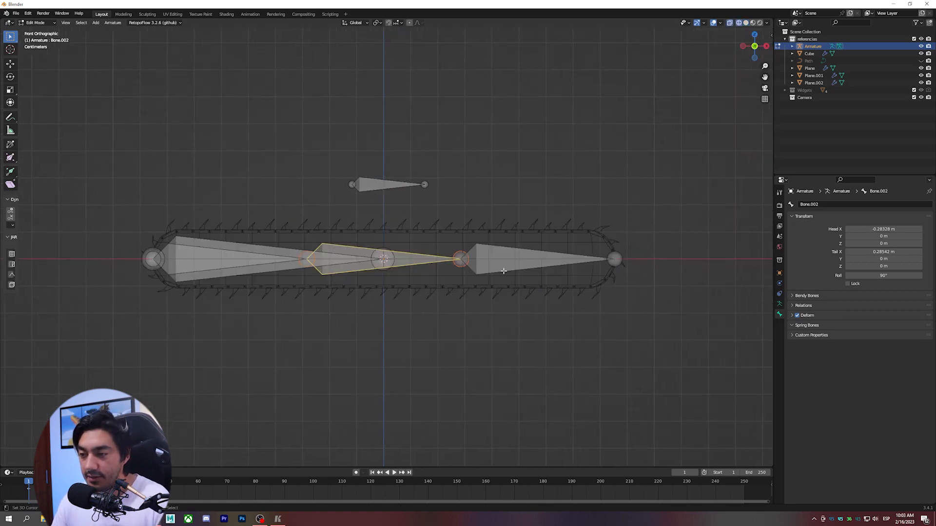
pyautogui.hotkey('alt', 'z')
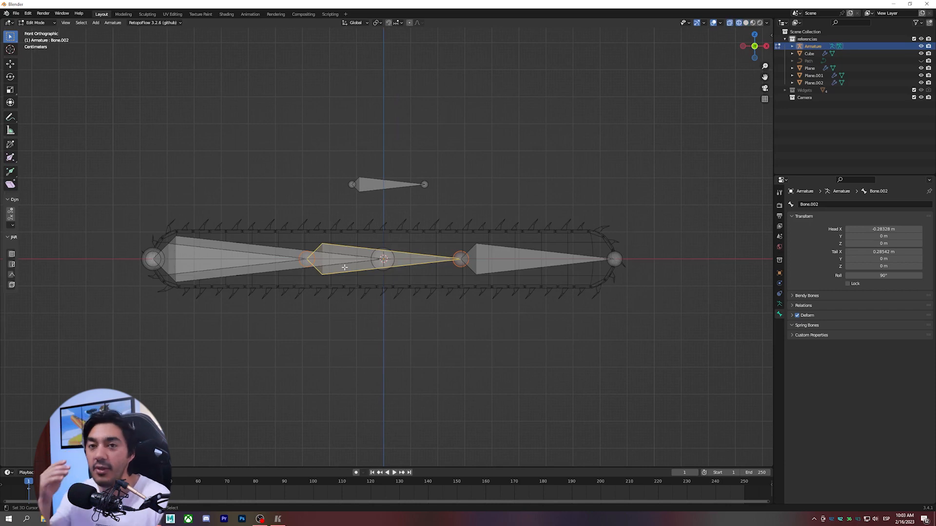
pyautogui.click(268, 250)
pyautogui.press('g')
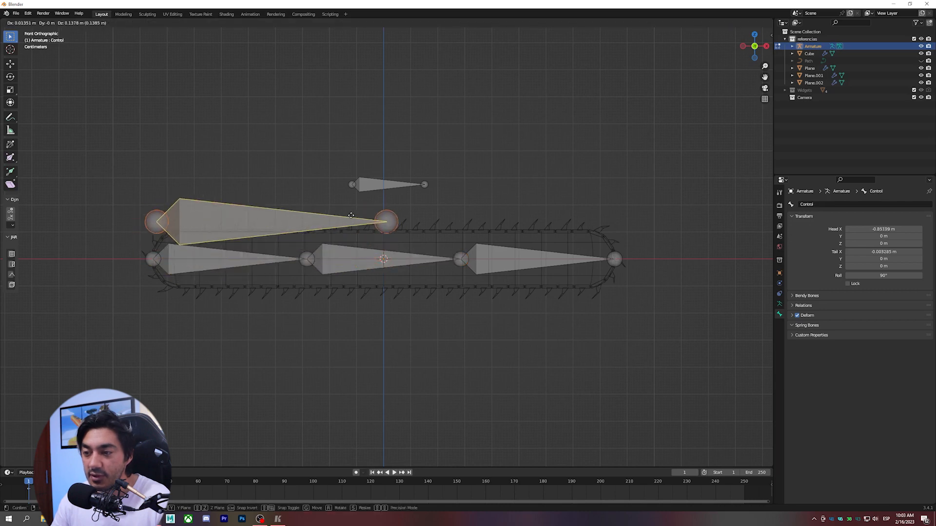
pyautogui.press('Escape')
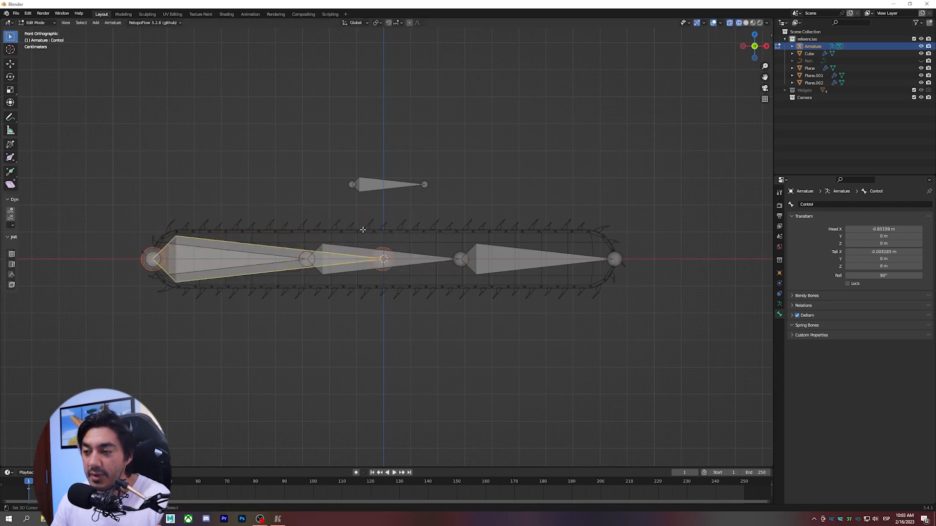
# - Parent the Chain and Saws bones to the Control bone, keeping their offset
pyautogui.click(385, 190)
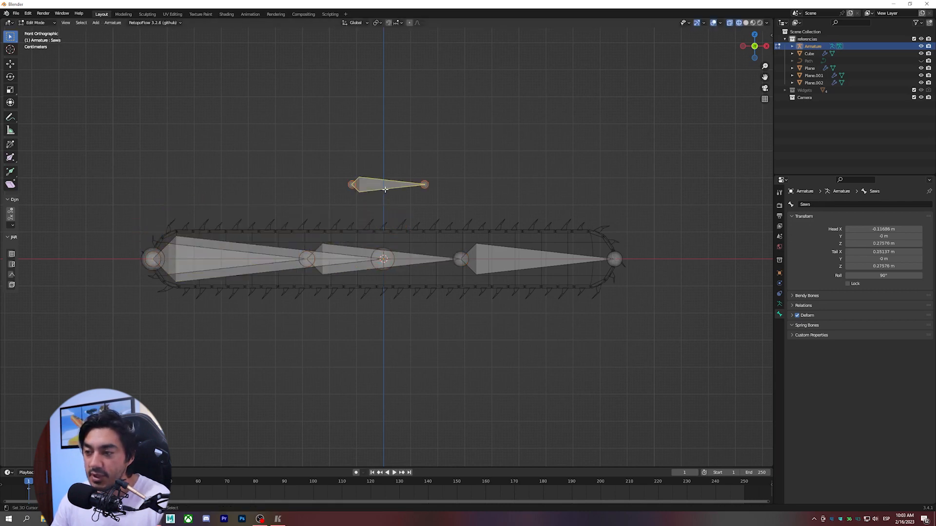
pyautogui.click(278, 260)
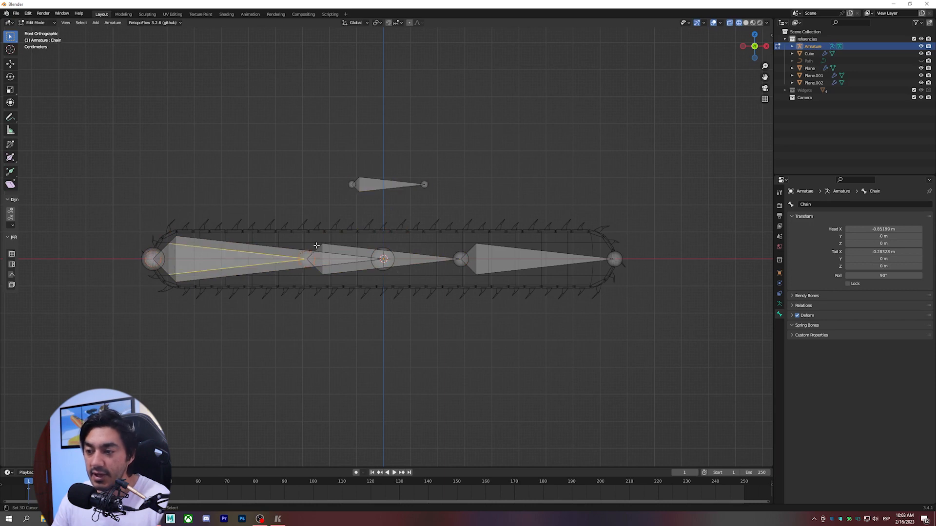
pyautogui.keyDown('shift'); pyautogui.click(392, 189); pyautogui.keyUp('shift')
pyautogui.keyDown('shift'); pyautogui.click(257, 246); pyautogui.keyUp('shift')
pyautogui.keyDown('shift'); pyautogui.moveTo(257, 236); pyautogui.dragTo(256, 245, button='middle'); pyautogui.keyUp('shift')
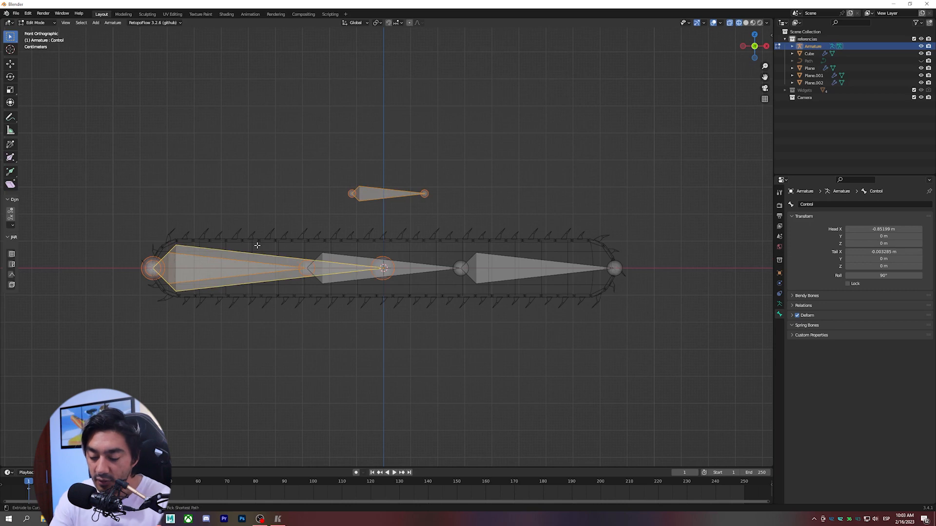
pyautogui.hotkey('ctrl', 'p')
pyautogui.click(257, 247)
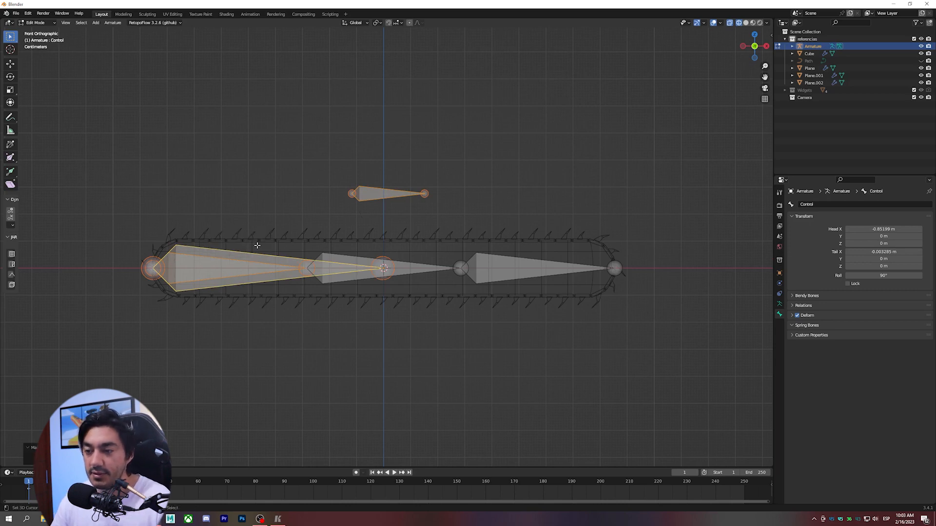
# - Select only the Control bone, switch the armature to Pose Mode and test-rotate Control without keeping the rotation
pyautogui.click(290, 256)
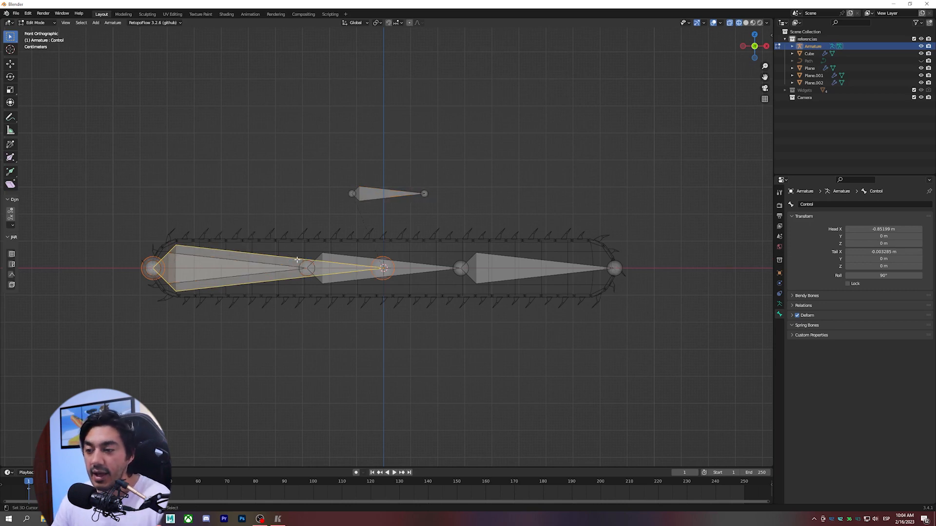
pyautogui.press('Tab')
pyautogui.click(39, 22)
pyautogui.click(39, 47)
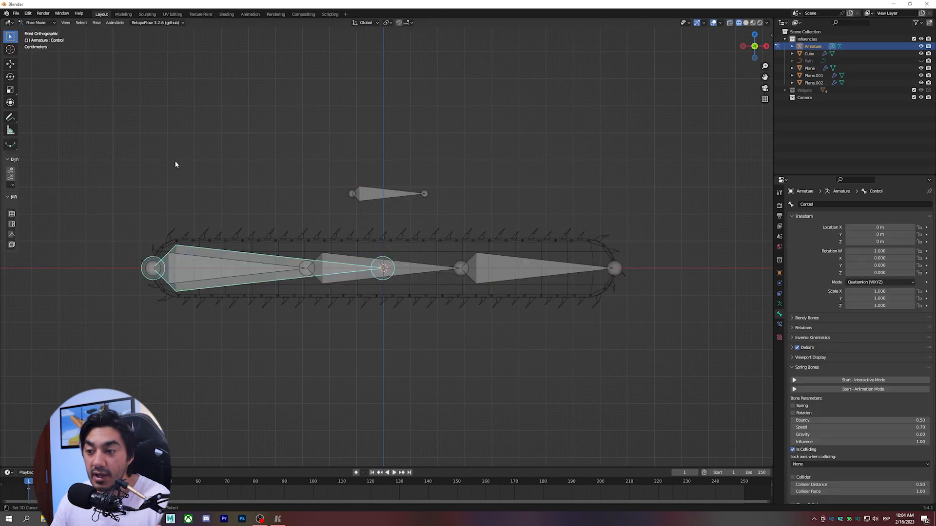
pyautogui.press('r')
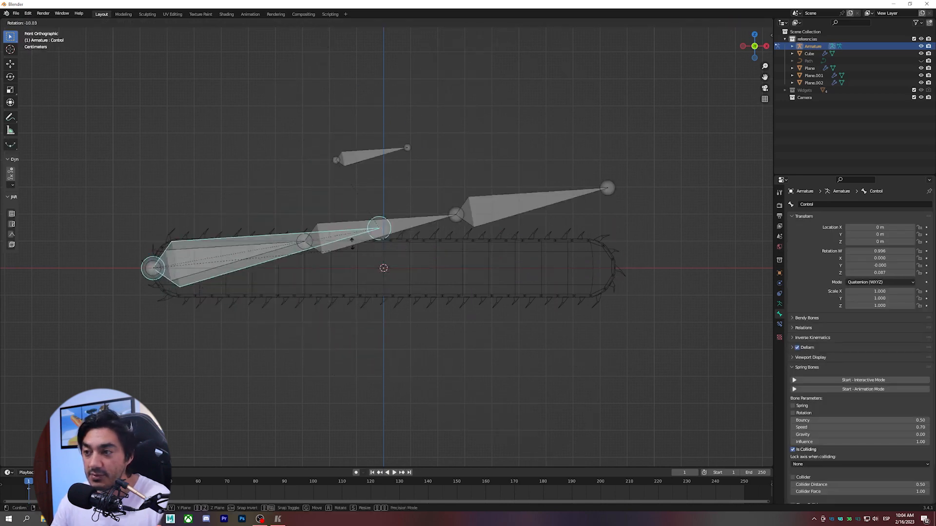
pyautogui.rightClick(359, 346)
# - Test-rotate the Chain bone and the middle bone, and clear the Chain bone's rotation
pyautogui.click(383, 196)
pyautogui.click(268, 269)
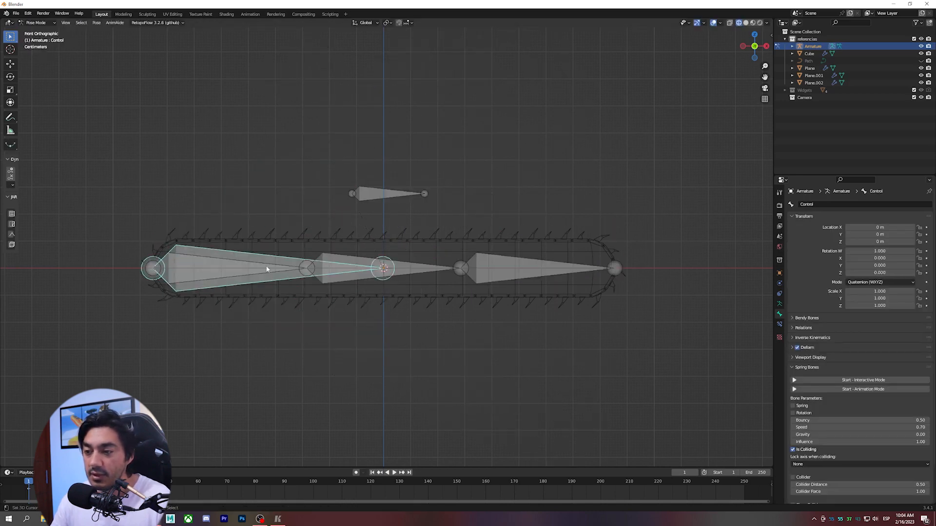
pyautogui.click(268, 269)
pyautogui.press('r')
pyautogui.click(397, 316)
pyautogui.click(398, 316)
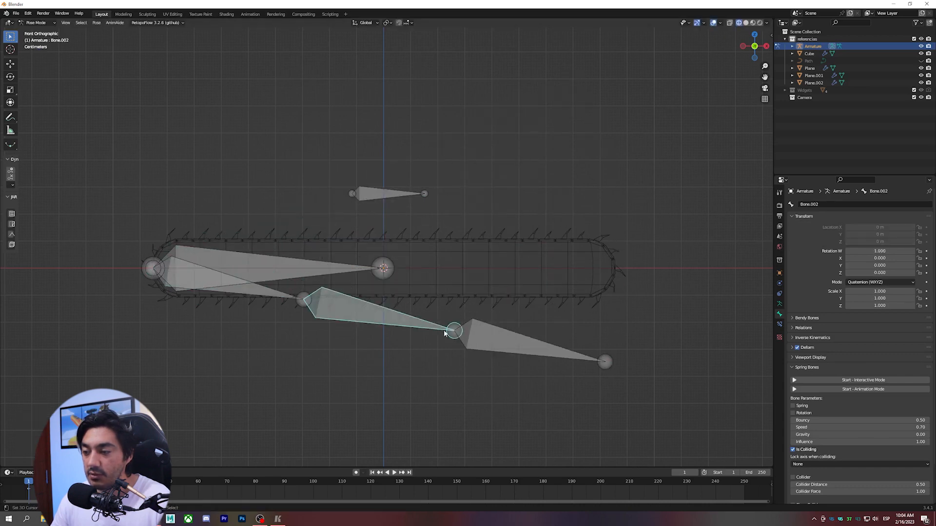
pyautogui.press('r')
pyautogui.rightClick(424, 408)
pyautogui.click(284, 302)
pyautogui.hotkey('alt', 'r')
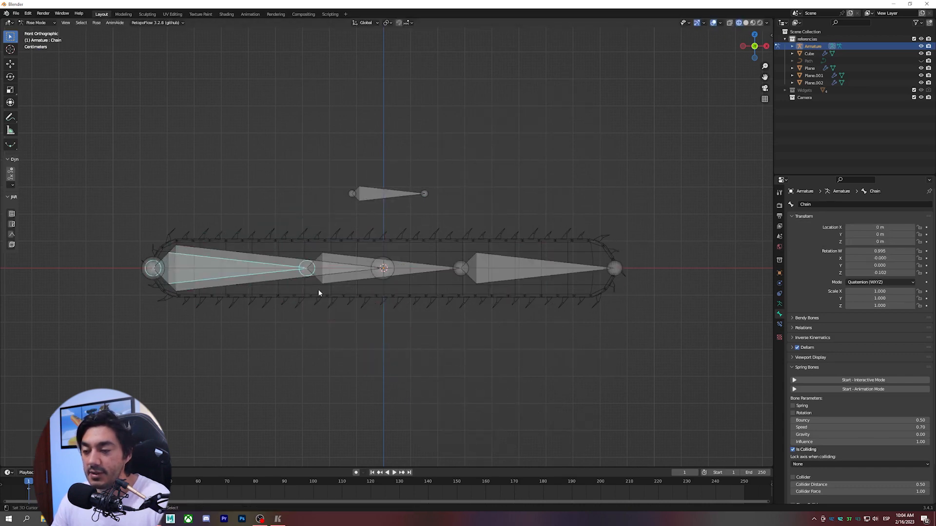
# - Test-rotate the middle and last bones of the chain one at a time, cancelling each rotation
pyautogui.keyDown('shift'); pyautogui.moveTo(329, 289); pyautogui.dragTo(379, 278, button='middle'); pyautogui.keyUp('shift')
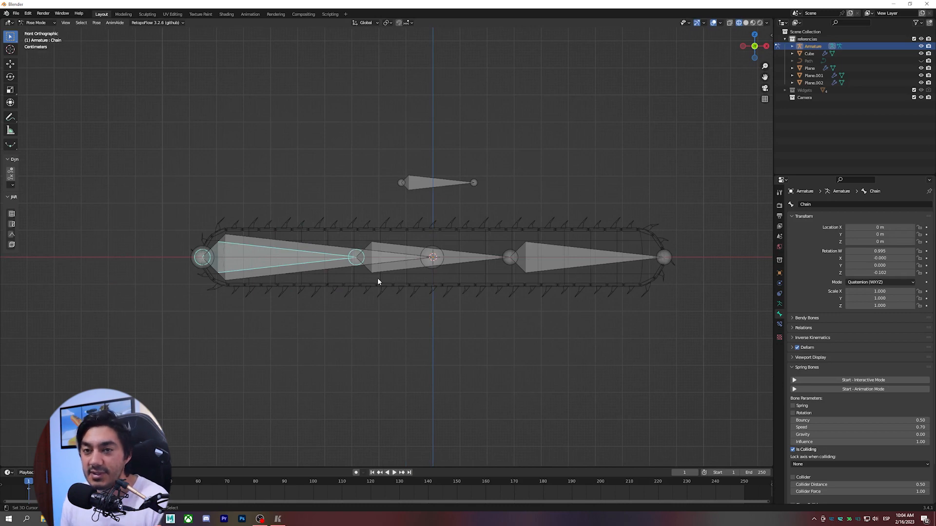
pyautogui.click(486, 259)
pyautogui.press('r')
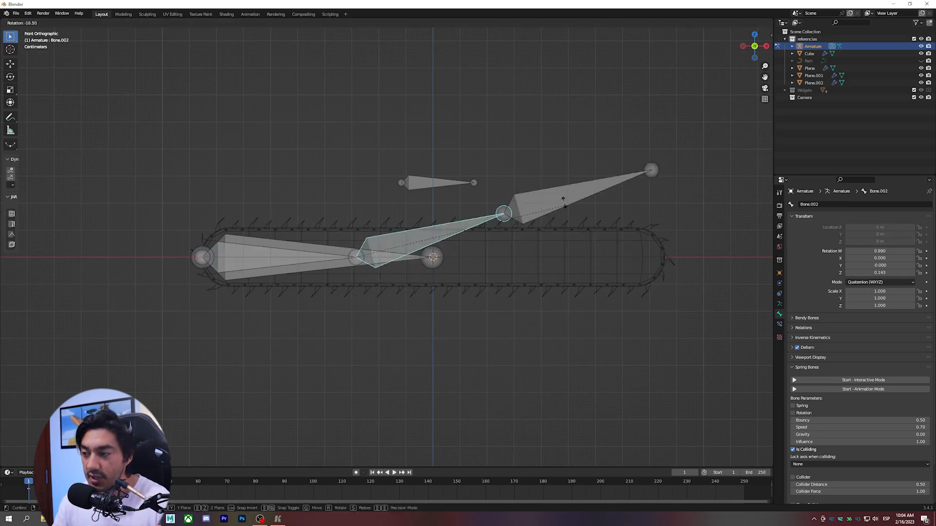
pyautogui.rightClick(560, 193)
pyautogui.click(560, 250)
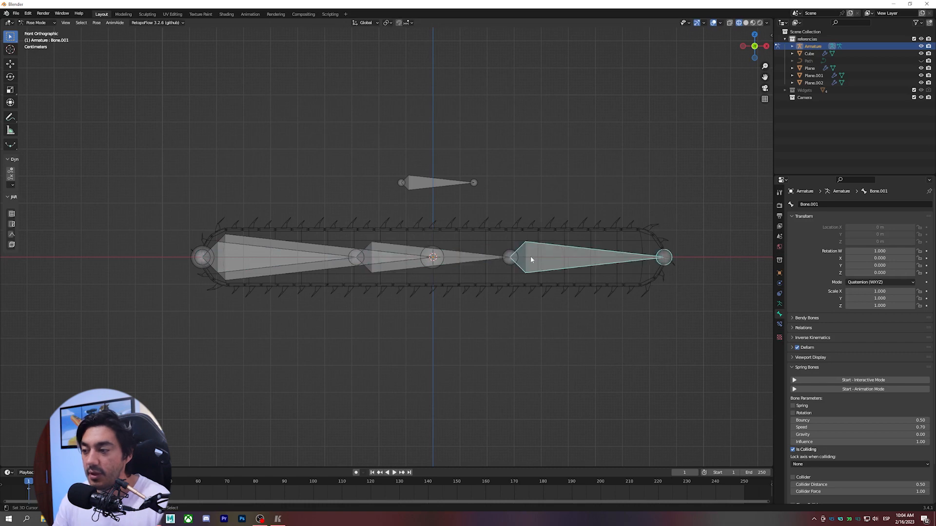
pyautogui.press('r')
pyautogui.rightClick(595, 244)
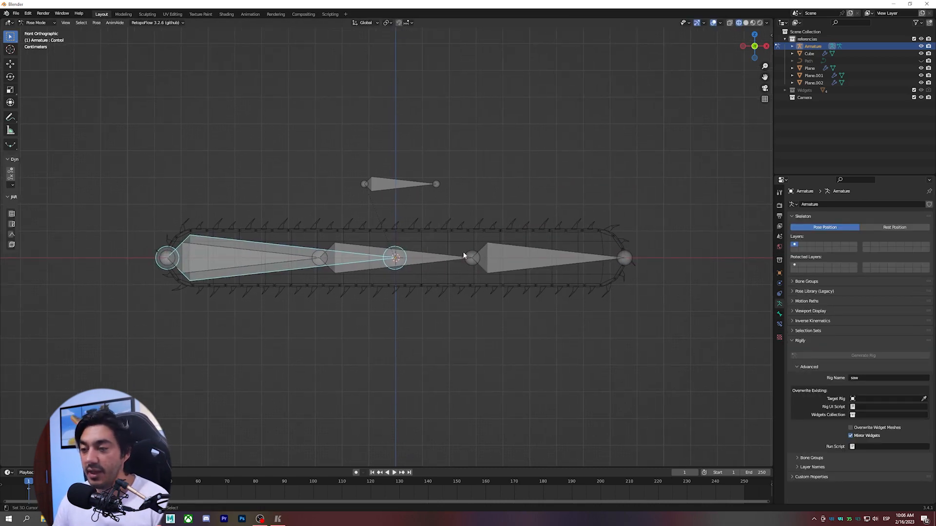
pyautogui.keyDown('shift'); pyautogui.moveTo(428, 263); pyautogui.dragTo(434, 270, button='middle'); pyautogui.keyUp('shift')
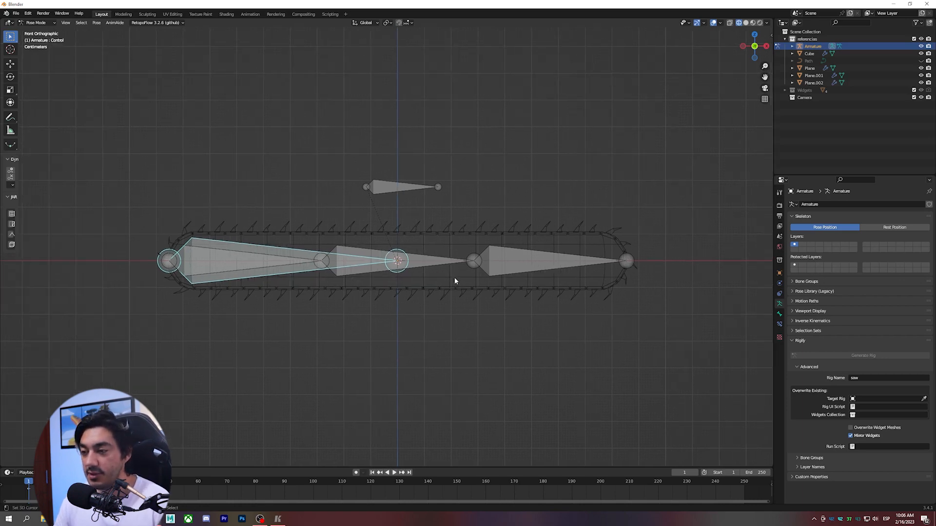
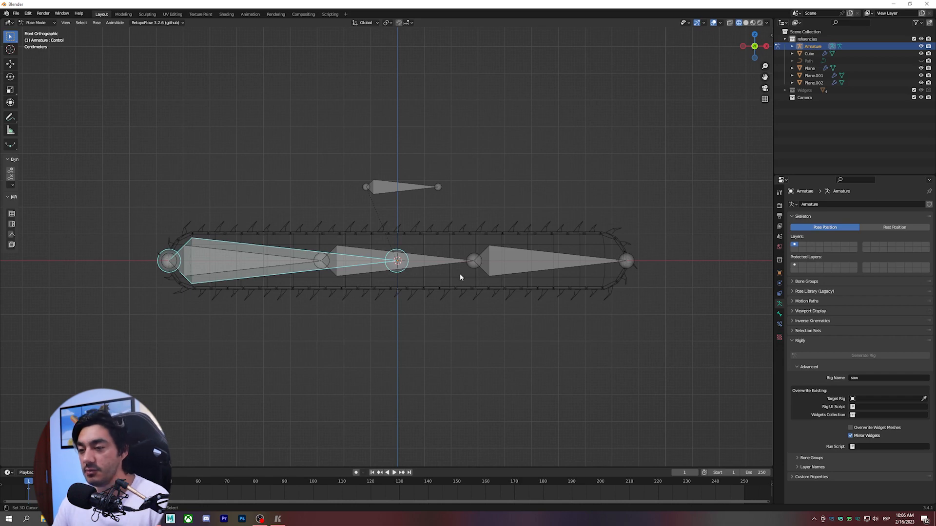
# - Show the bone properties, select the Chain bone and test-move it without keeping the new position
pyautogui.click(43, 24)
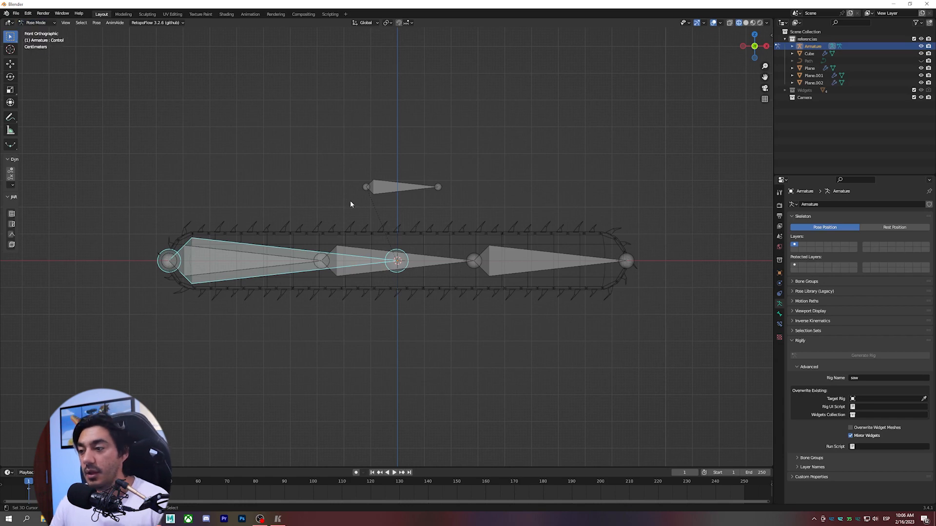
pyautogui.keyDown('shift'); pyautogui.moveTo(356, 206); pyautogui.dragTo(374, 210, button='middle'); pyautogui.keyUp('shift')
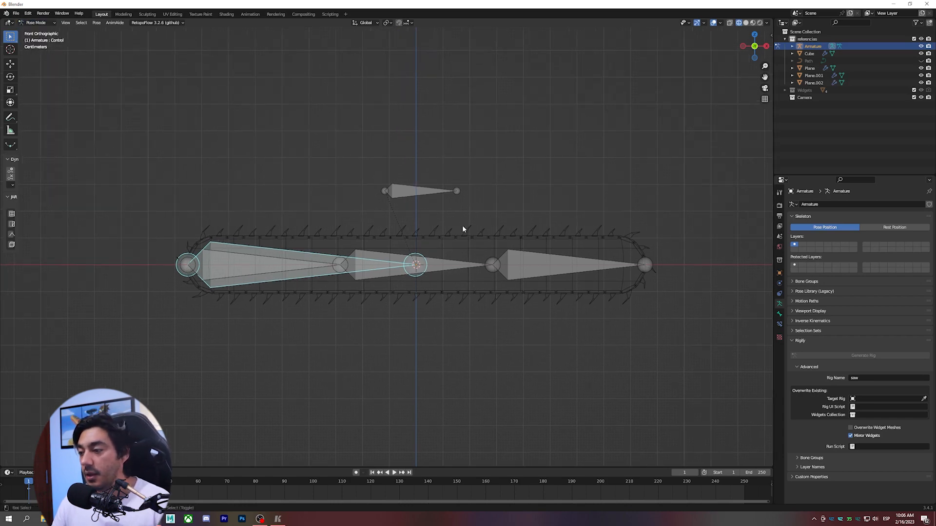
pyautogui.click(780, 315)
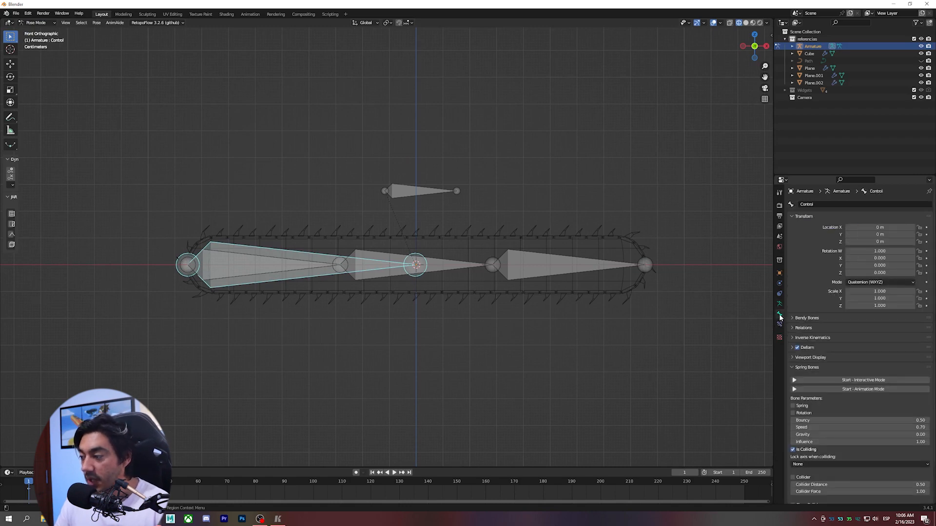
pyautogui.click(306, 267)
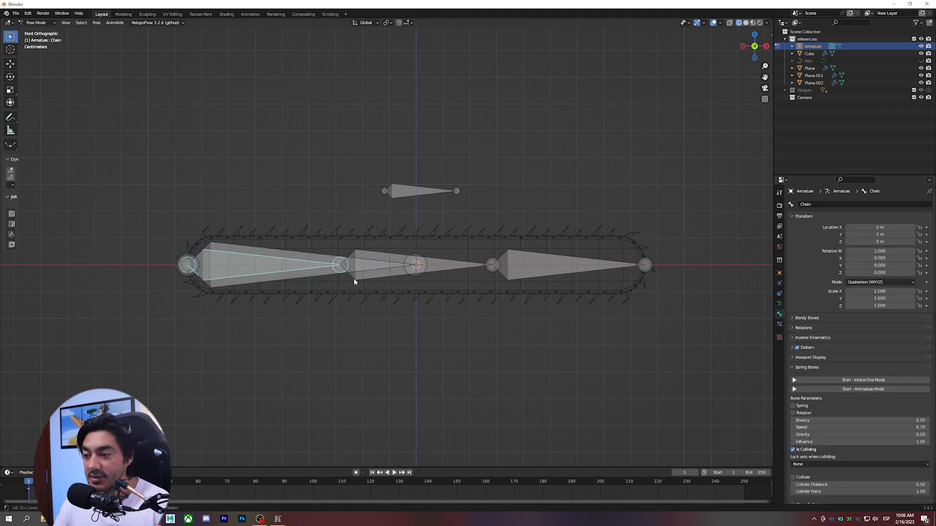
pyautogui.press('g')
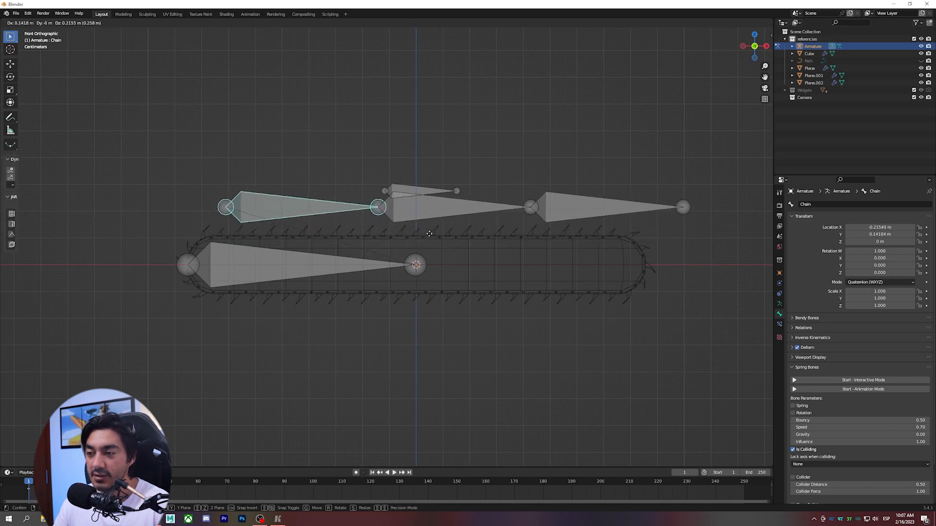
pyautogui.press('Escape')
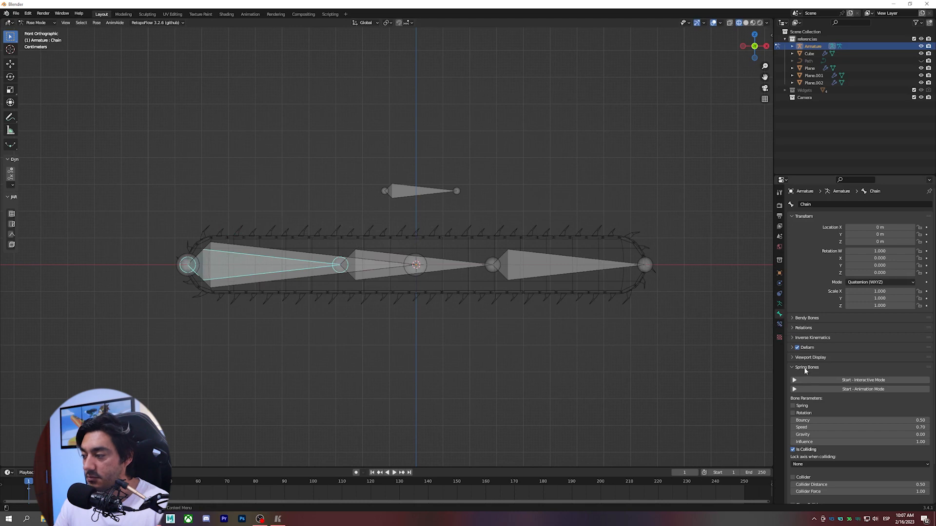
# - Collapse the Spring Bones and Transform settings and set the Chain bone's Rigify rig type to limbs.simple_tentacle
pyautogui.click(821, 368)
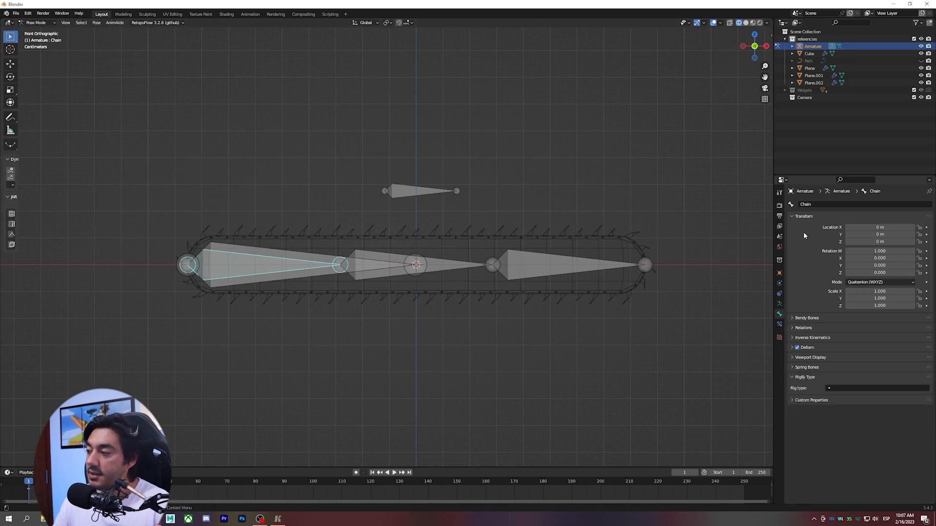
pyautogui.click(804, 216)
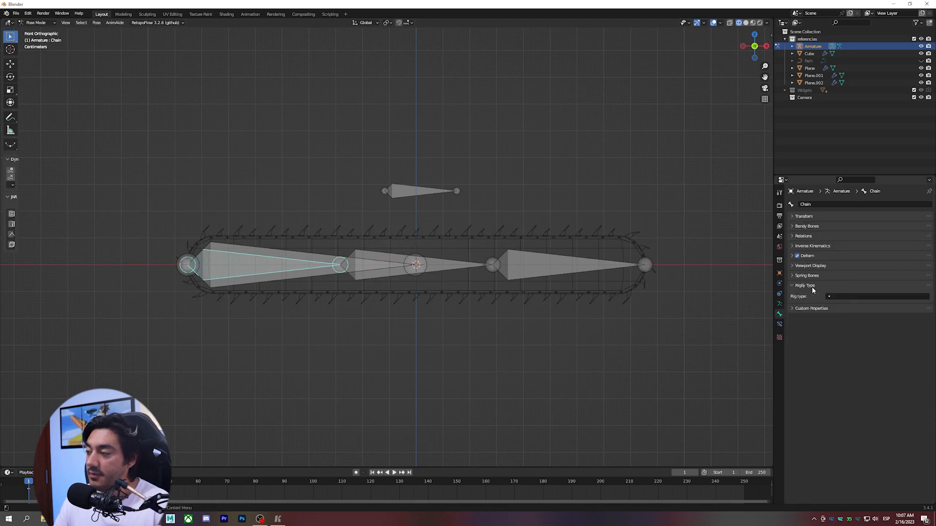
pyautogui.click(863, 297)
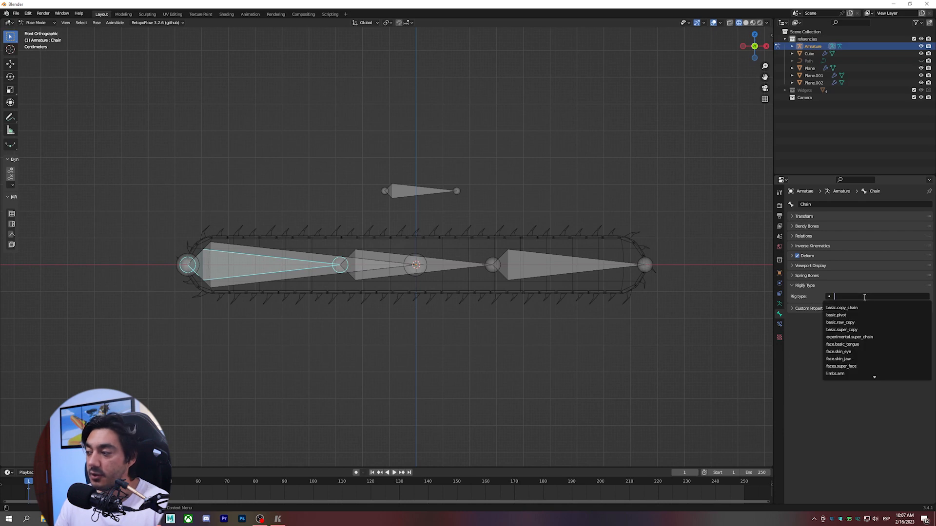
pyautogui.write('tentac')
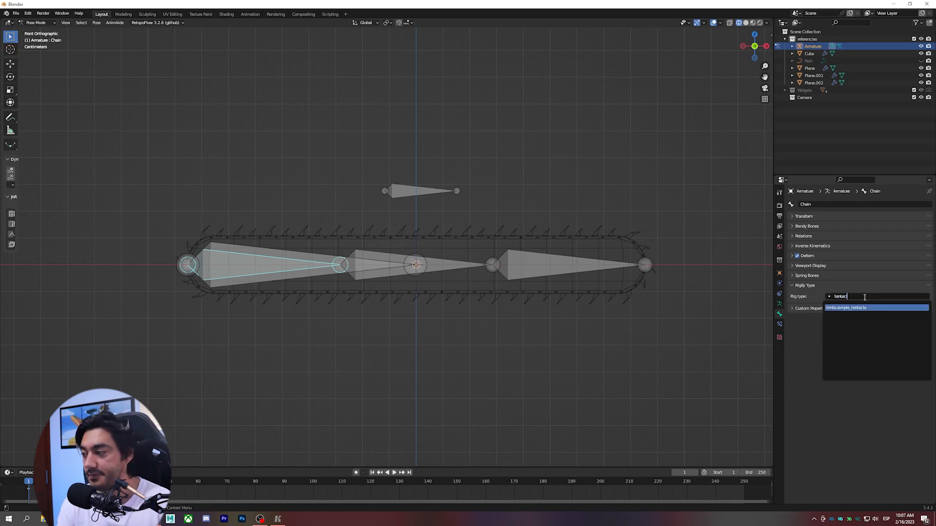
pyautogui.press('Return')
# - Look through the available Rigify rig types for the Chain bone and keep limbs.simple_tentacle
pyautogui.click(864, 297)
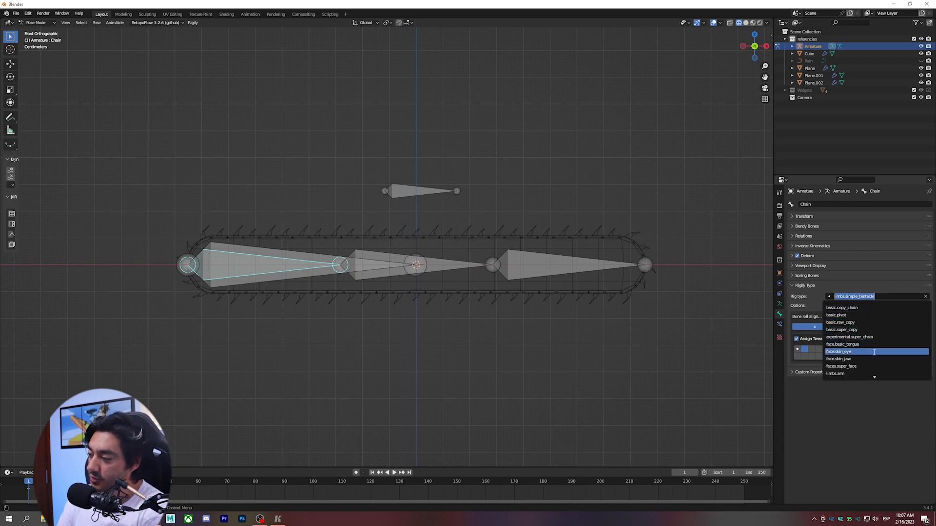
pyautogui.scroll(-7, 876, 370)
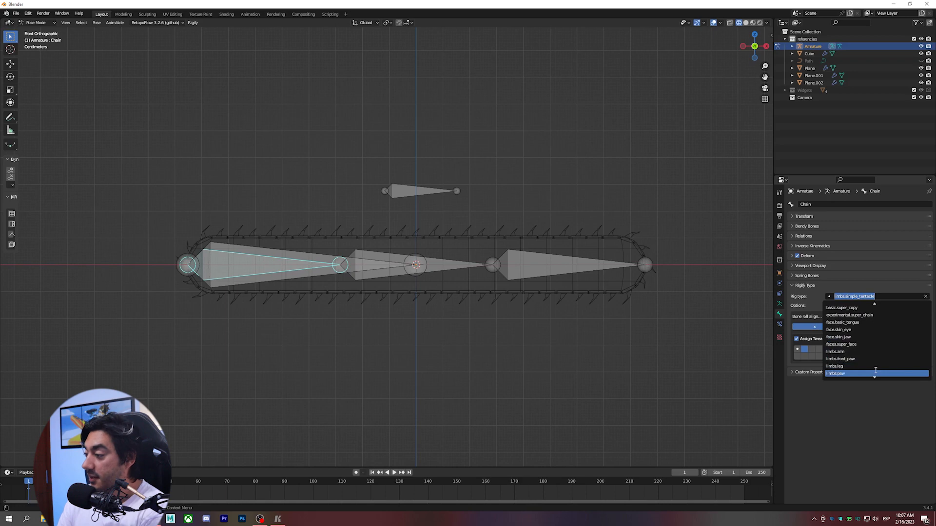
pyautogui.scroll(-1, 876, 371)
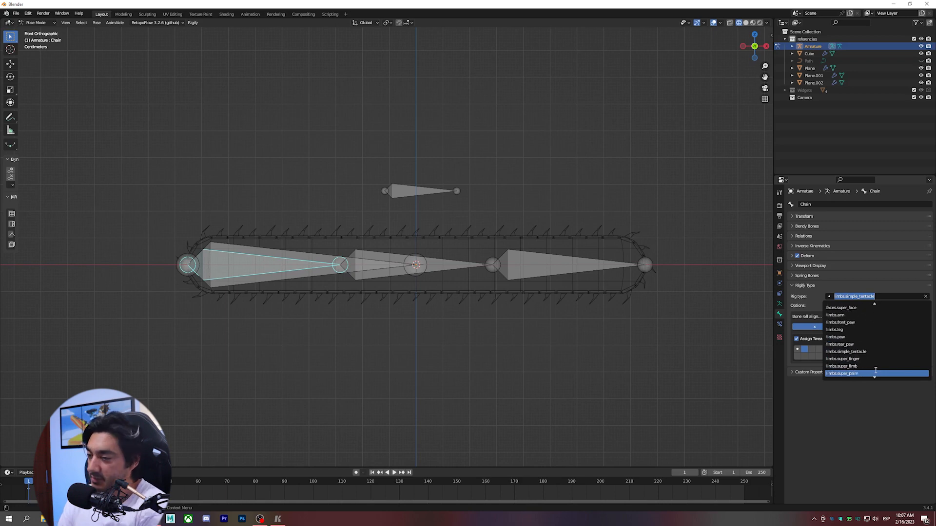
pyautogui.scroll(-9, 876, 370)
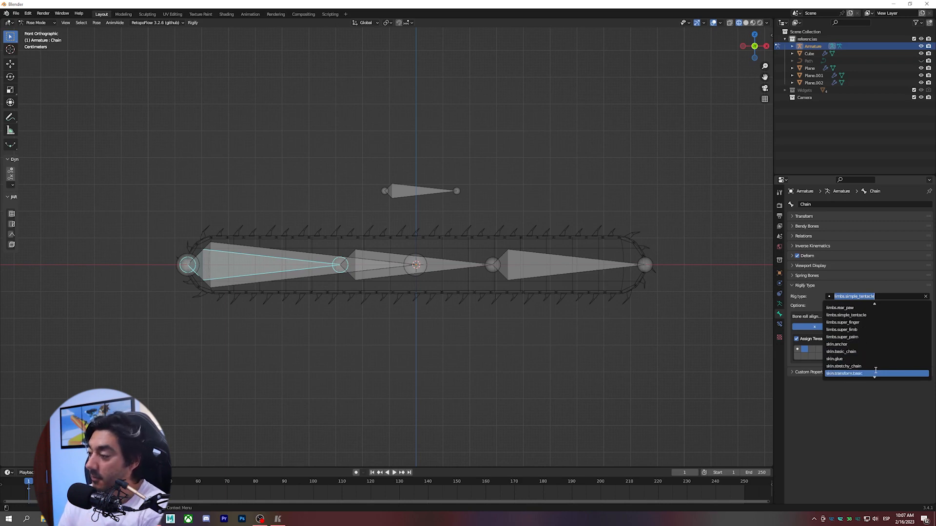
pyautogui.scroll(14, 877, 310)
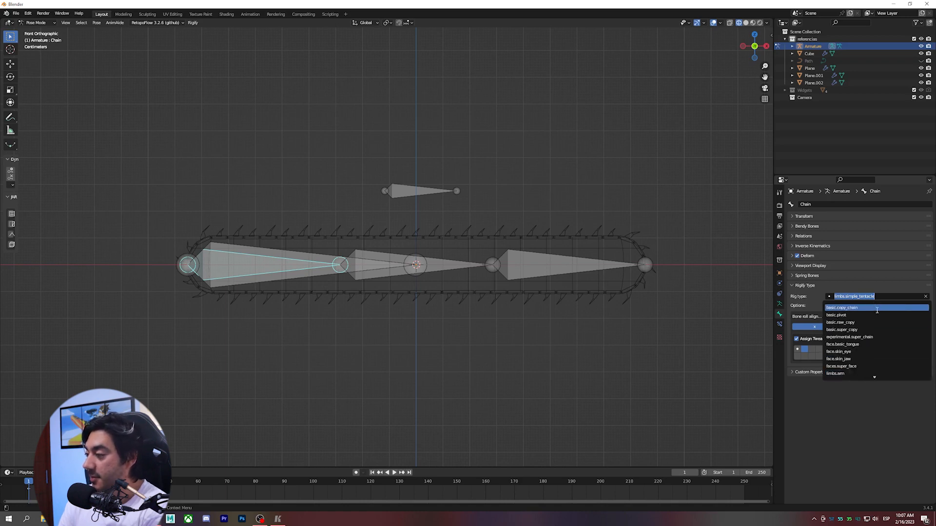
pyautogui.scroll(3, 876, 311)
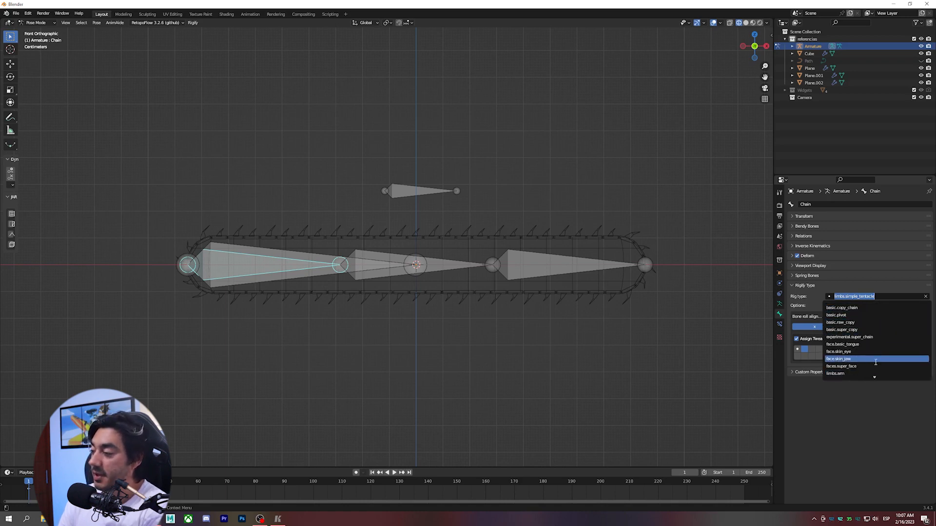
pyautogui.scroll(-4, 875, 374)
pyautogui.scroll(-13, 875, 374)
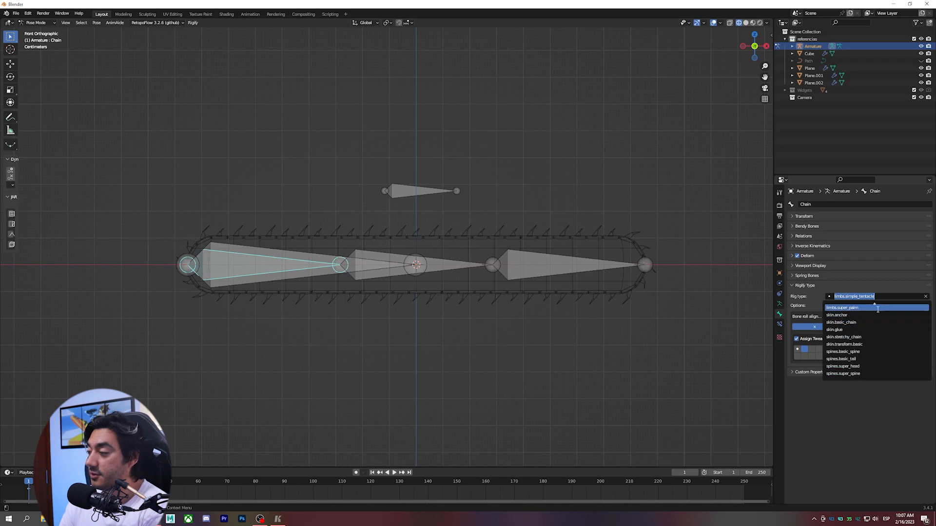
pyautogui.scroll(8, 879, 312)
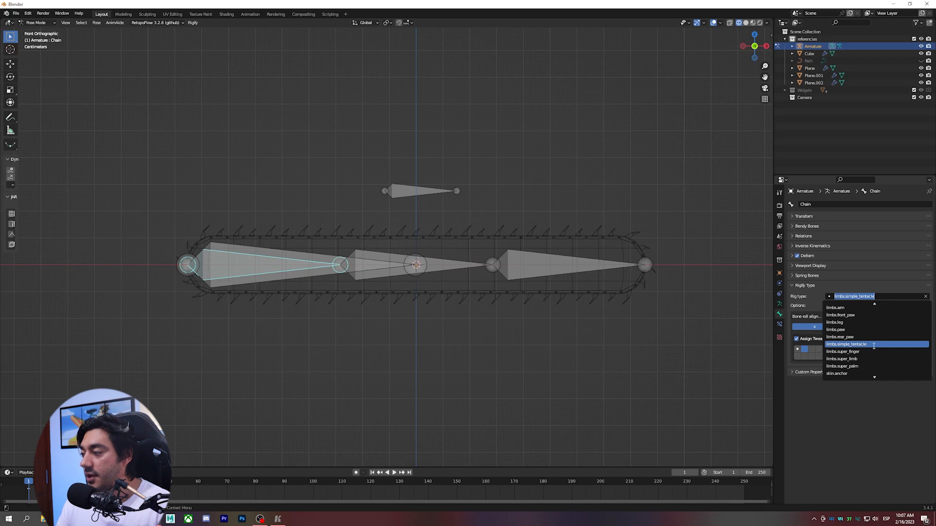
pyautogui.click(874, 345)
# - Test-rotate the Chain bone in Pose Mode
pyautogui.press('r')
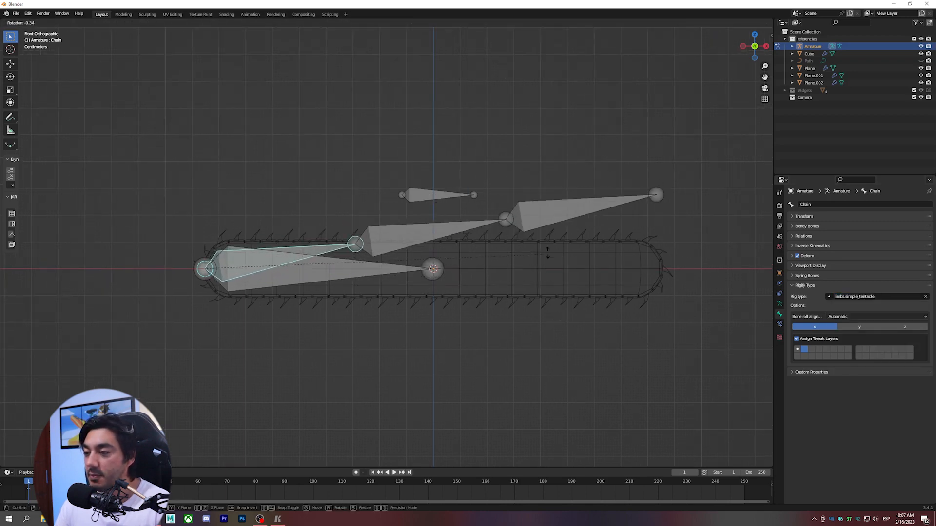
# - Switch to the ChainSawMan_Rig file and bend the saw by rotating its three chain controls, beginning with Saw.L.001
pyautogui.press('Escape')
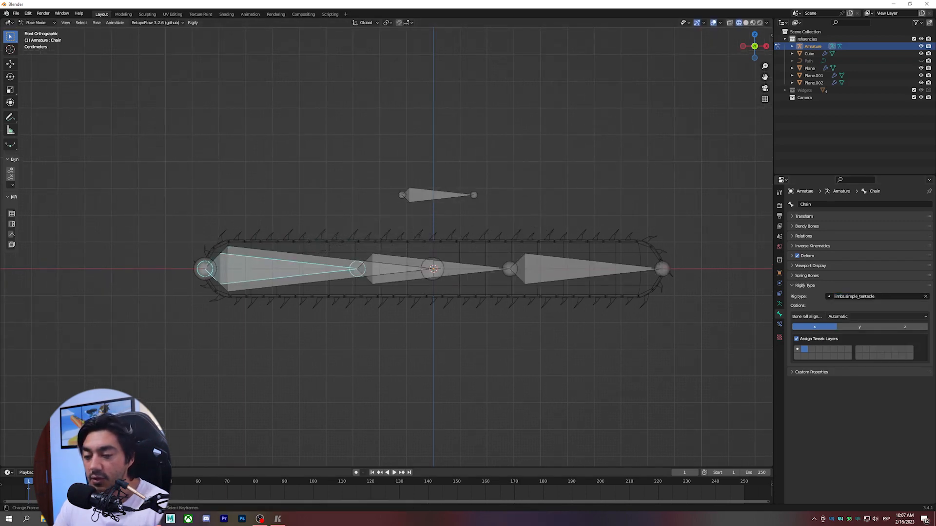
pyautogui.click(196, 493)
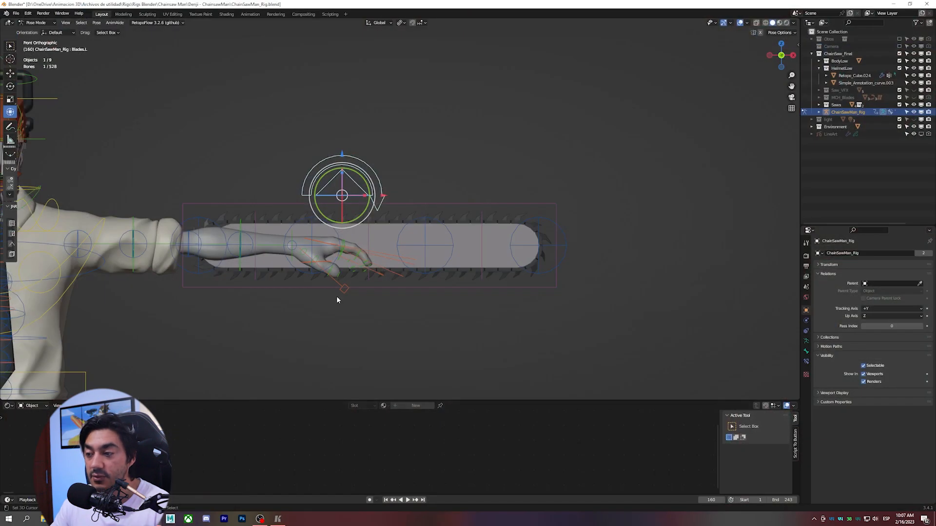
pyautogui.click(256, 212)
pyautogui.press('r')
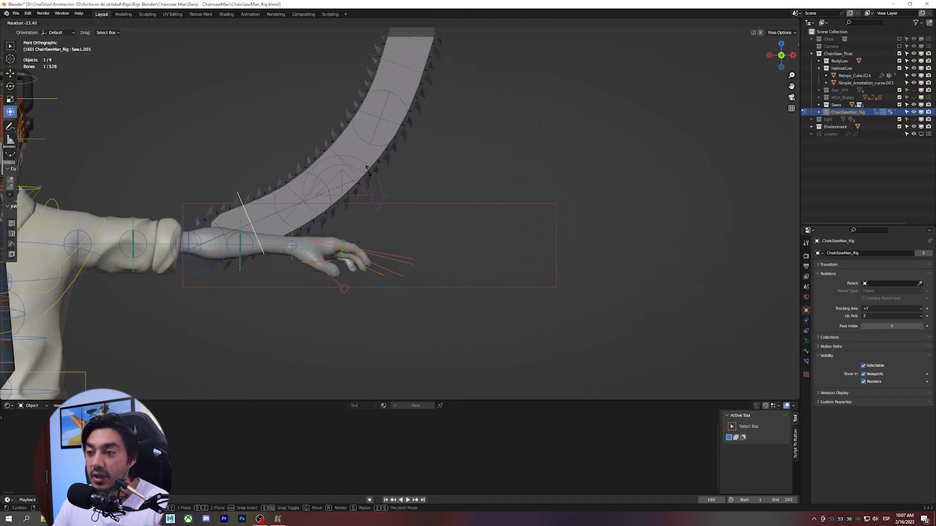
pyautogui.click(341, 142)
pyautogui.click(283, 118)
pyautogui.press('r')
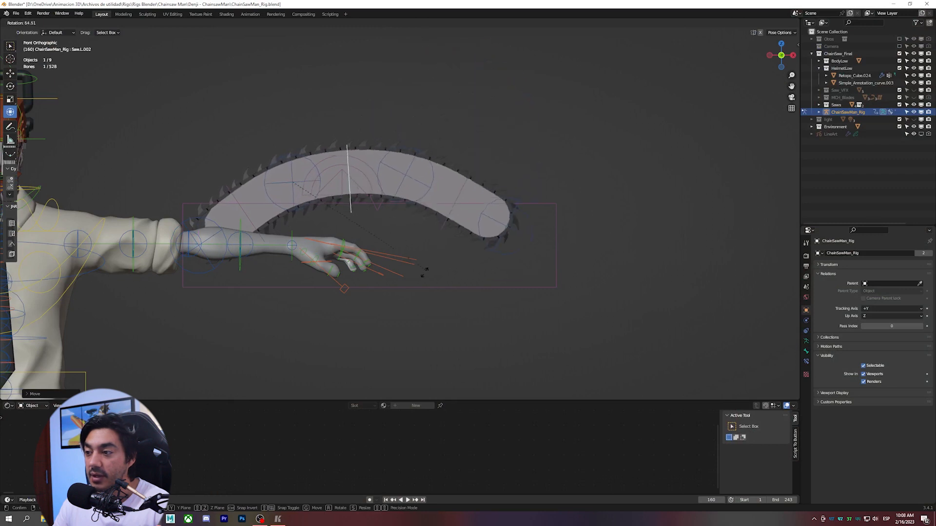
pyautogui.click(417, 280)
pyautogui.click(472, 185)
pyautogui.press('r')
pyautogui.click(422, 103)
# - Warp the saw into an S-like curve by moving the tweak_Saw.L.003 control down and tweak_Saw.L.002 up
pyautogui.click(397, 164)
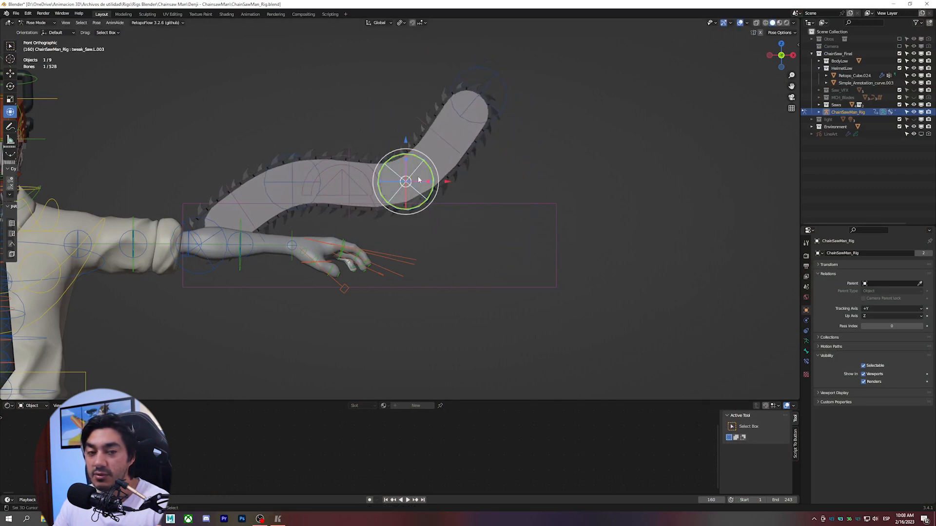
pyautogui.press('g')
pyautogui.click(458, 249)
pyautogui.click(290, 168)
pyautogui.press('g')
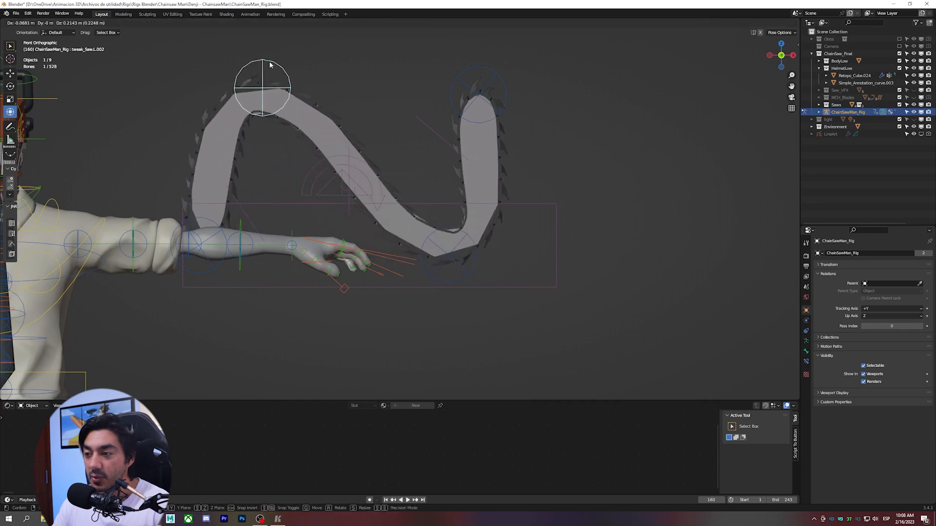
pyautogui.click(270, 63)
pyautogui.click(478, 275)
pyautogui.press('g')
pyautogui.click(502, 295)
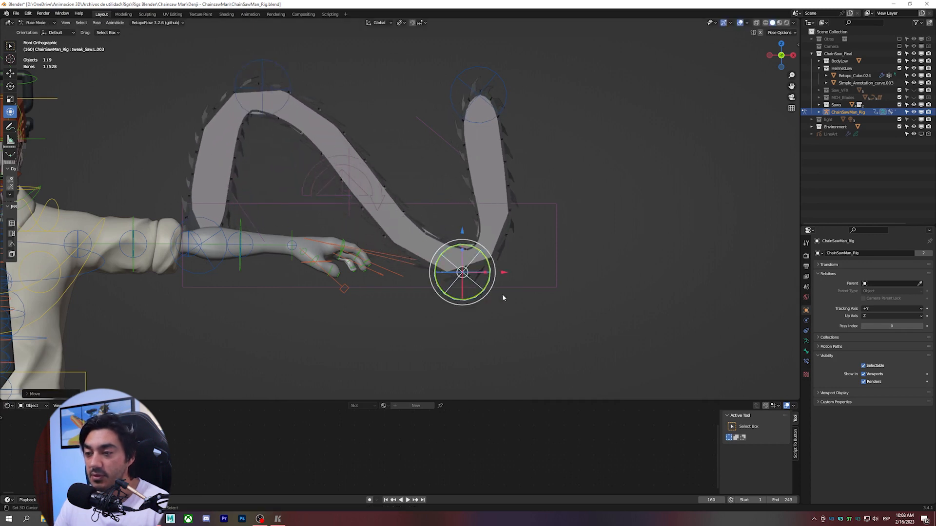
# - Clear the rotation and location of all the character rig's bones
pyautogui.press('a')
pyautogui.hotkey('alt', 'r')
pyautogui.hotkey('alt', 'g')
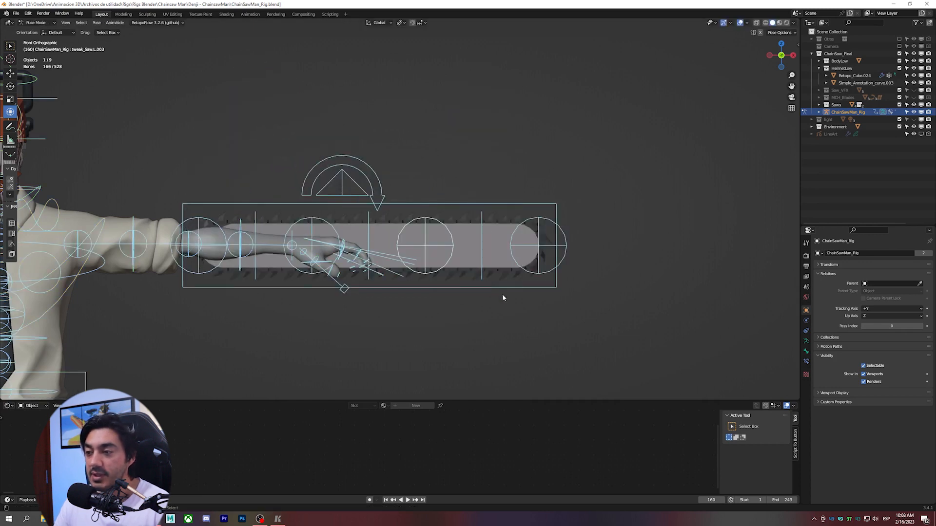
# - Try bending the saw downward by rotating the Saw.L.002 control, and undo the rotation
pyautogui.click(368, 220)
pyautogui.press('r')
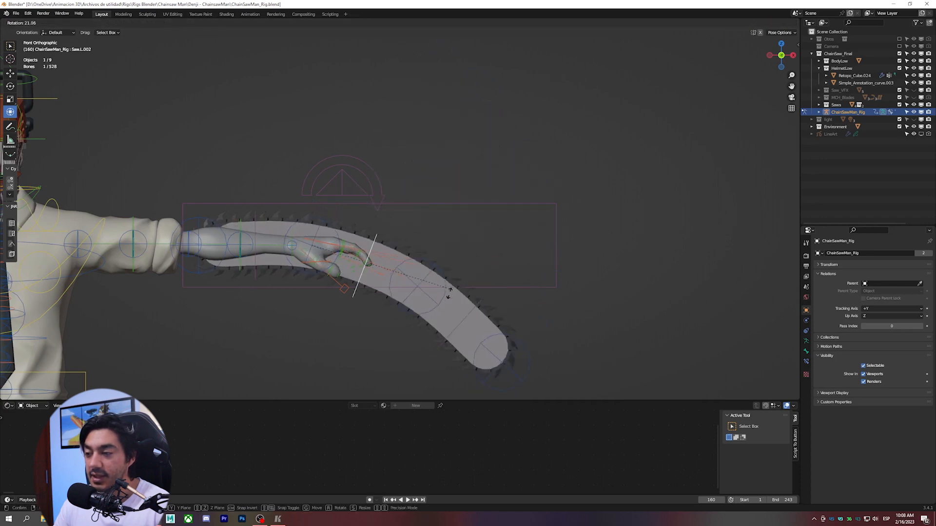
pyautogui.click(438, 324)
pyautogui.scroll(-2, 437, 288)
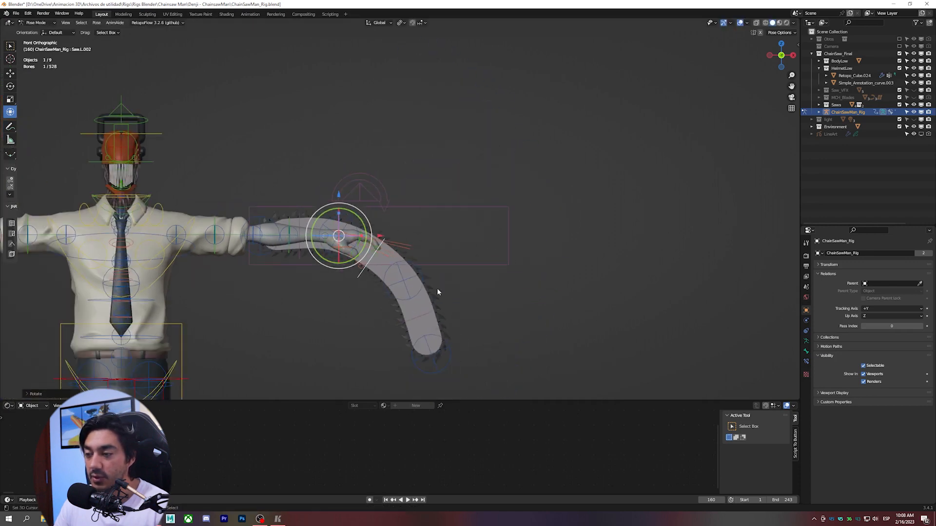
pyautogui.hotkey('ctrl', 'z')
# - Switch back to the saw armature file and assign the basic.super_copy rig type to the Control bone
pyautogui.hotkey('alt', 'Tab')
pyautogui.scroll(1, 449, 281)
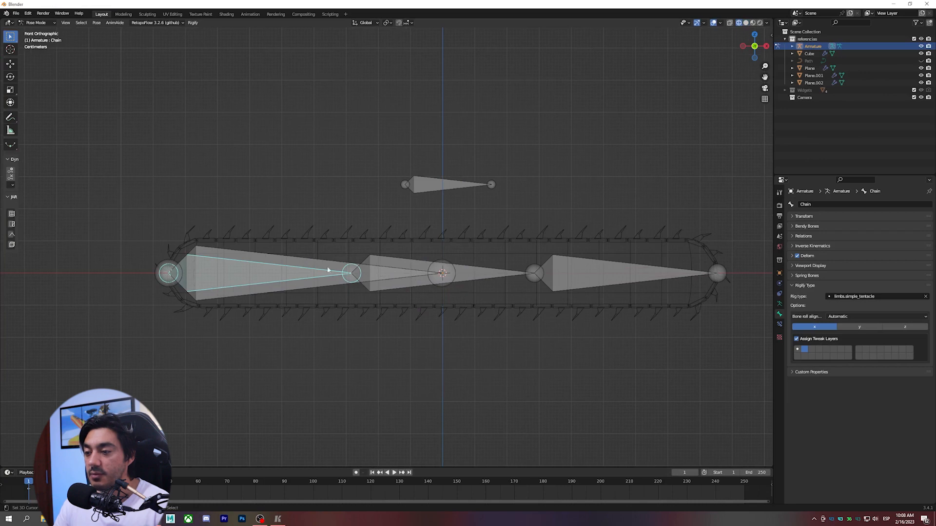
pyautogui.press('g')
pyautogui.press('Escape')
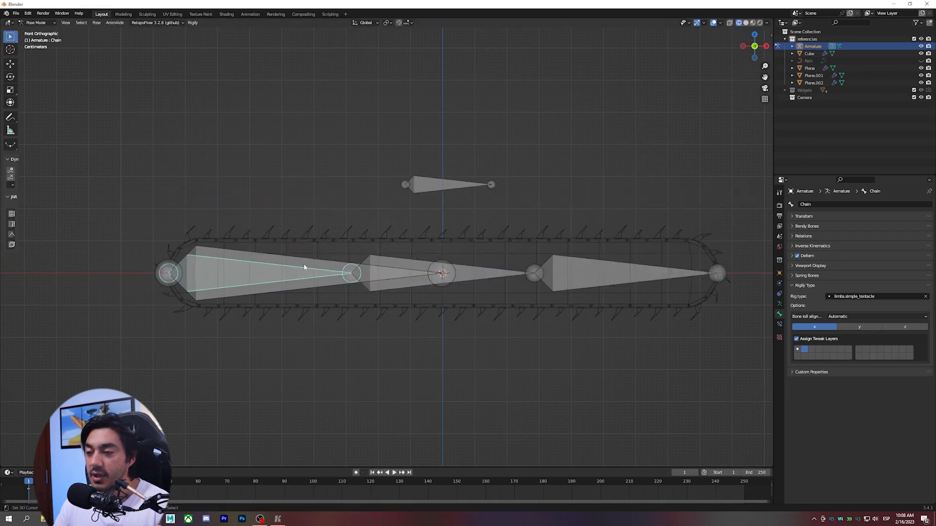
pyautogui.click(308, 263)
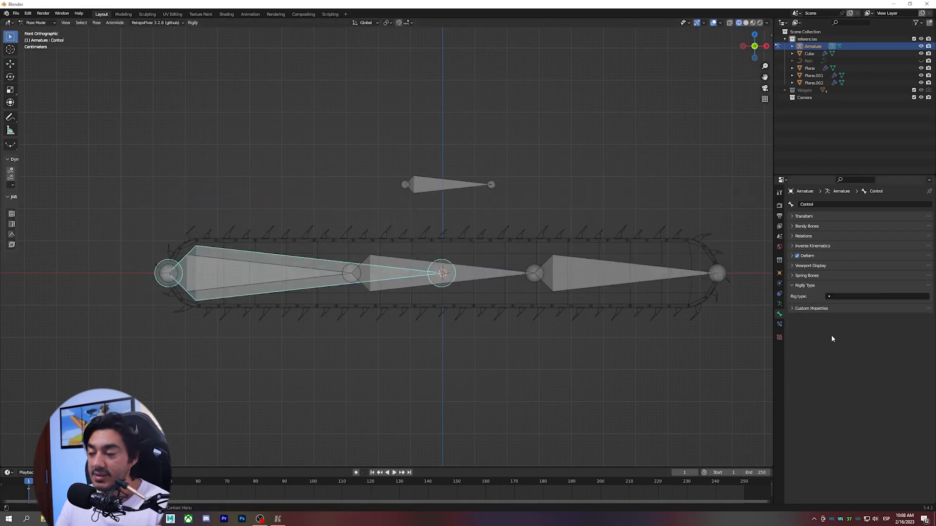
pyautogui.click(864, 296)
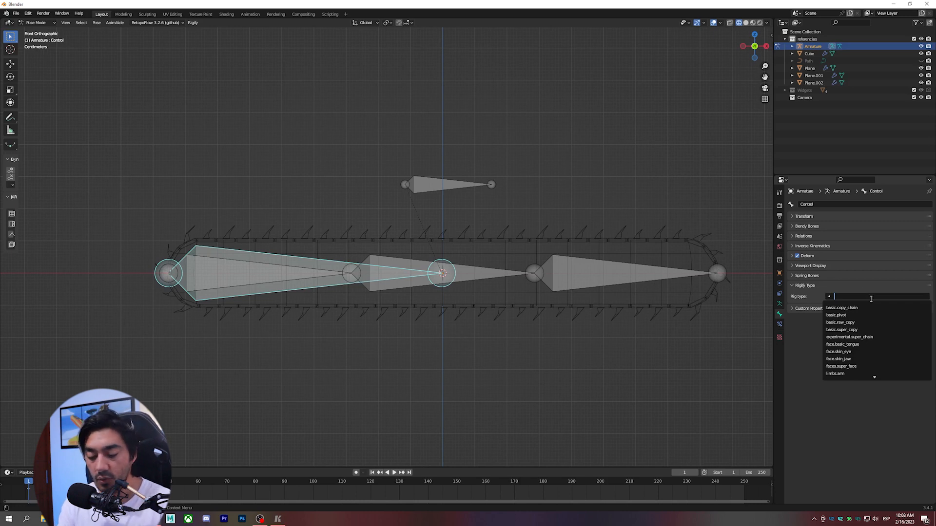
pyautogui.write('supe')
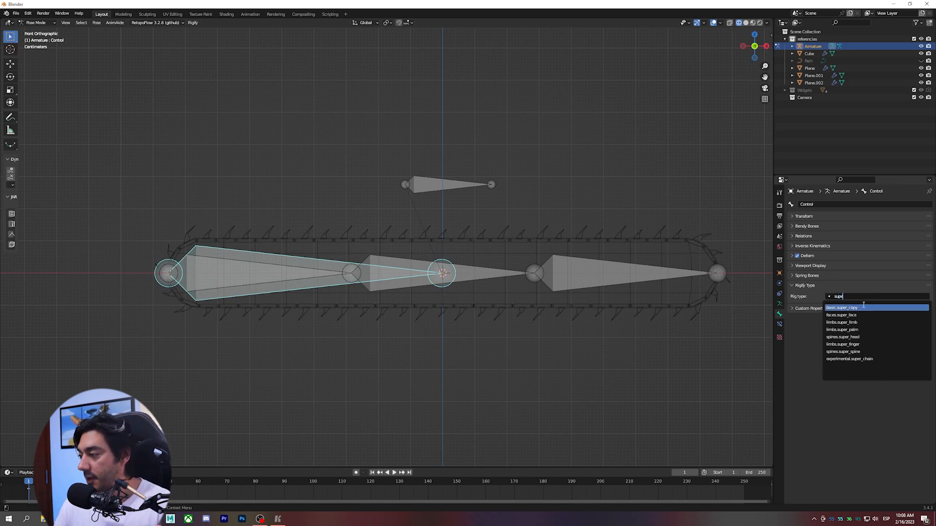
pyautogui.click(858, 308)
# - Turn off Deform in the Control bone's Rigify options and set its widget to cube
pyautogui.keyDown('shift'); pyautogui.moveTo(531, 309); pyautogui.dragTo(511, 312, button='middle'); pyautogui.keyUp('shift')
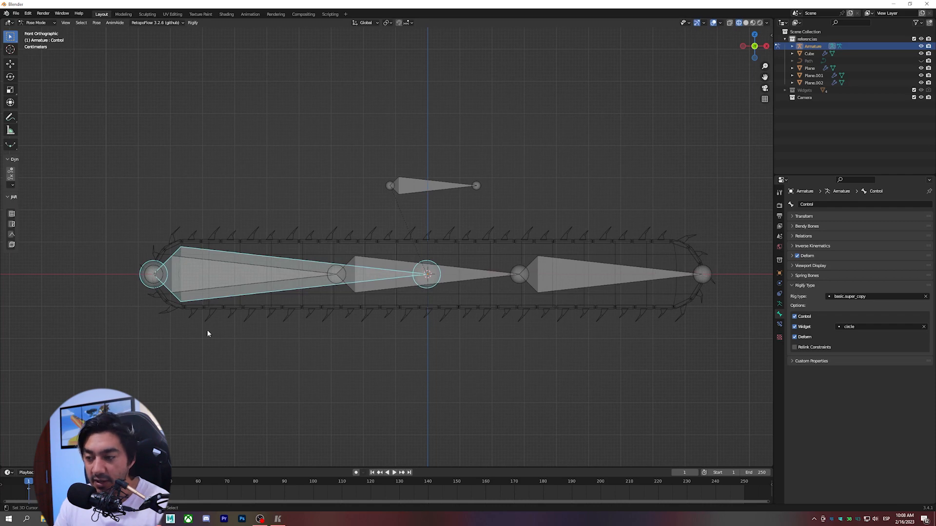
pyautogui.click(795, 337)
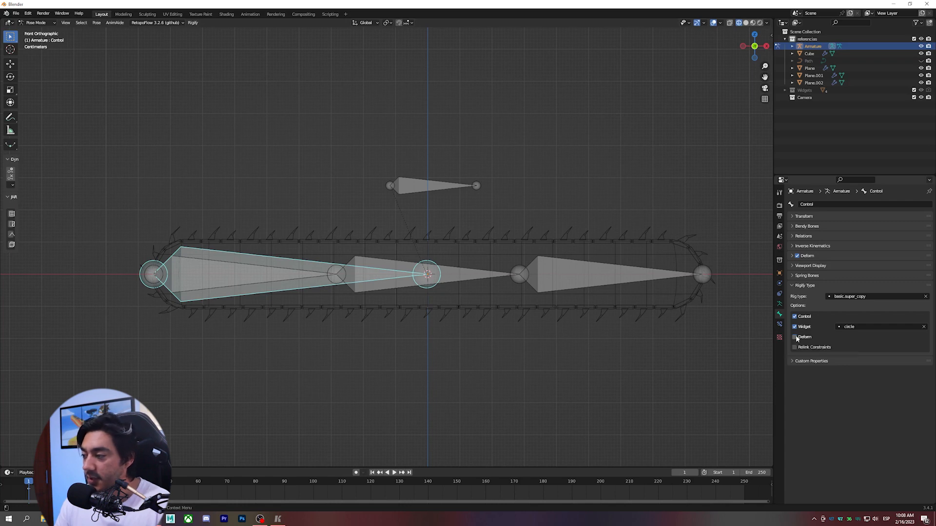
pyautogui.click(301, 274)
pyautogui.press('r')
pyautogui.press('Escape')
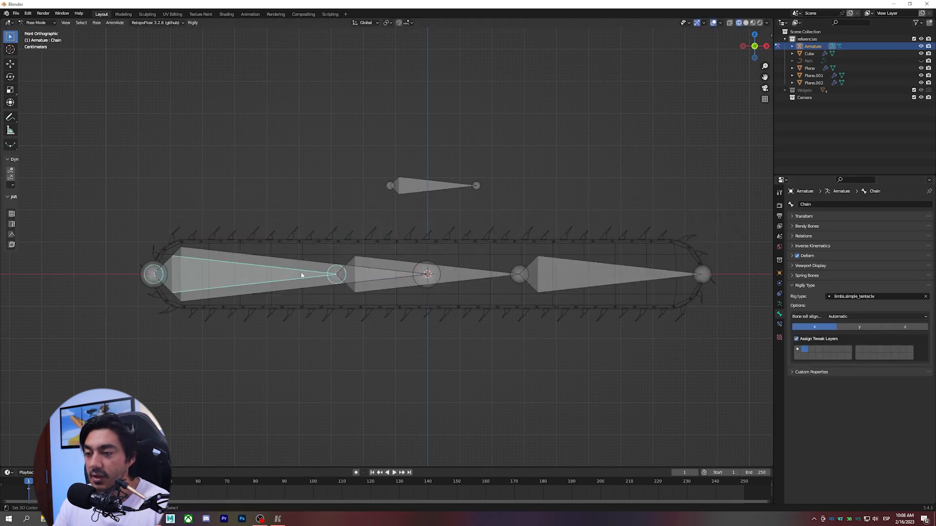
pyautogui.click(308, 267)
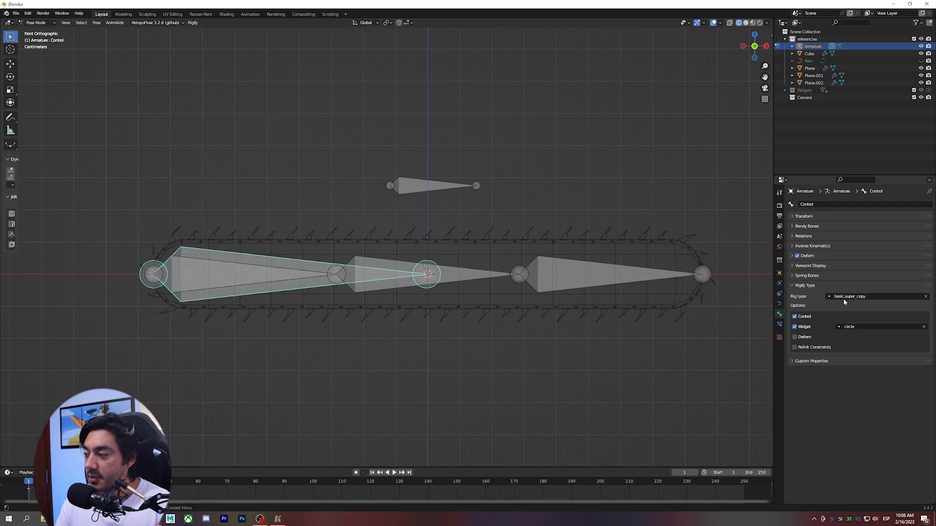
pyautogui.click(857, 327)
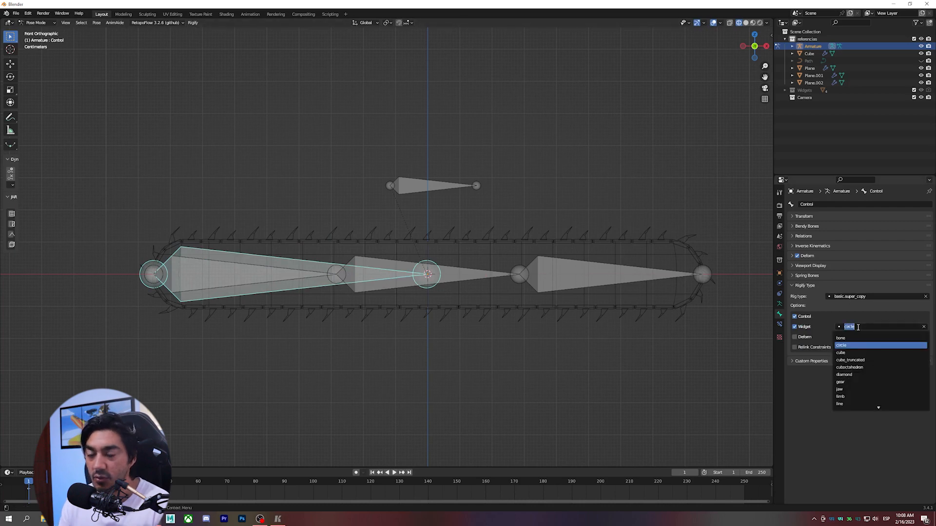
pyautogui.click(861, 351)
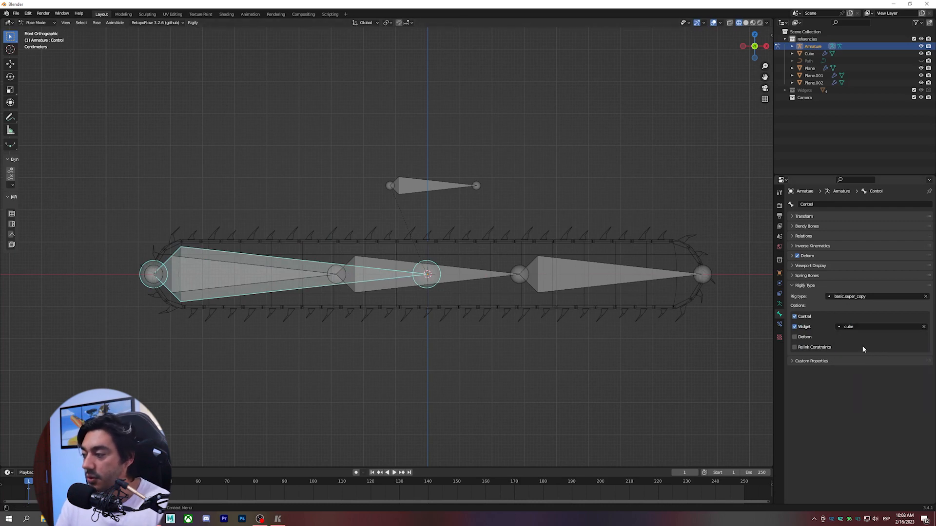
# - Select the Saws bone and check in the ChainSawMan_Rig file how rotating the Blades.L control drives the saw teeth
pyautogui.click(422, 189)
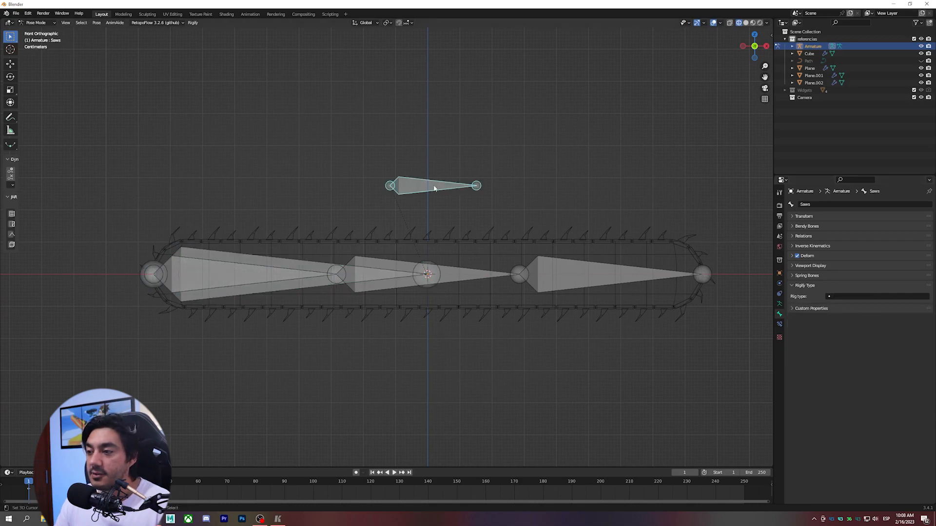
pyautogui.hotkey('alt', 'Tab')
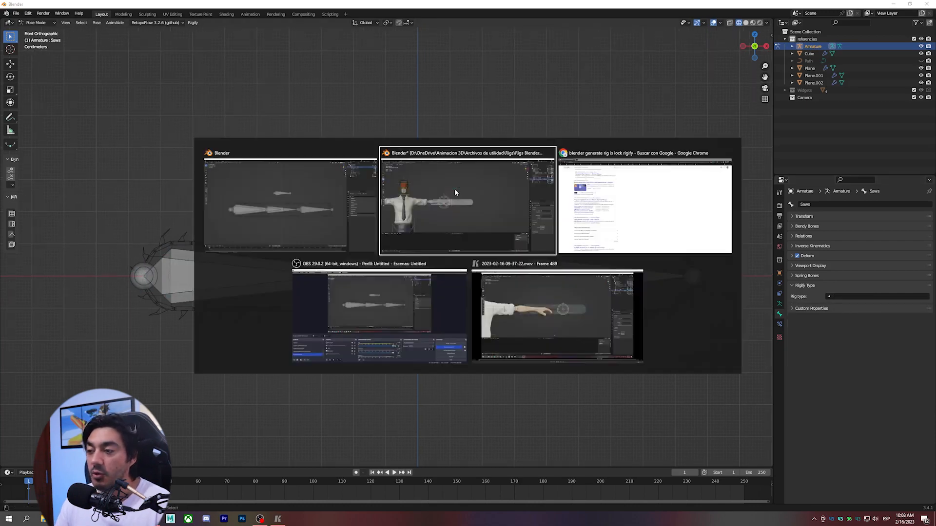
pyautogui.scroll(3, 402, 180)
pyautogui.press('r')
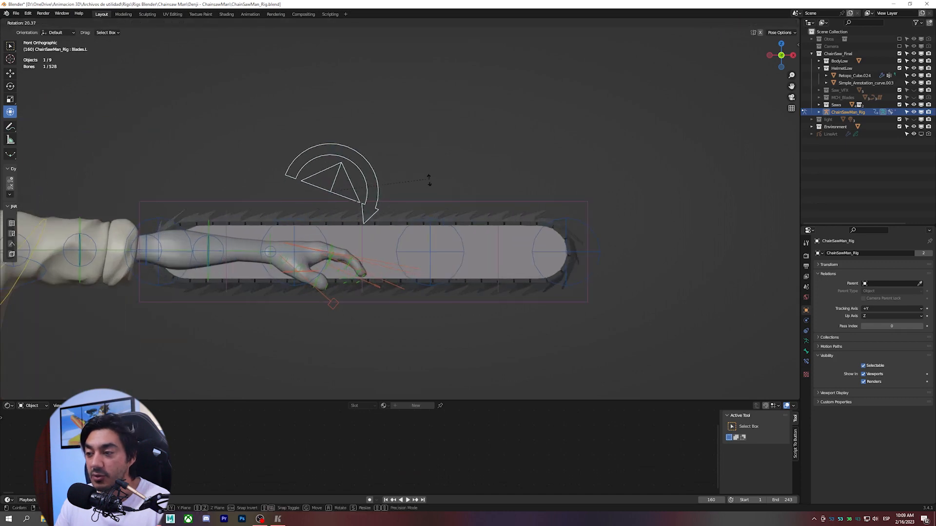
pyautogui.rightClick(420, 195)
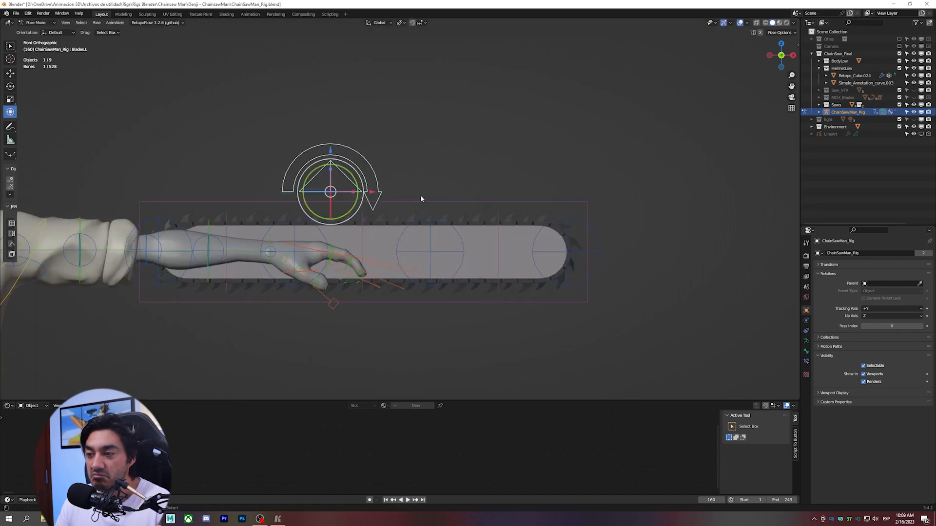
pyautogui.hotkey('alt', 'Tab')
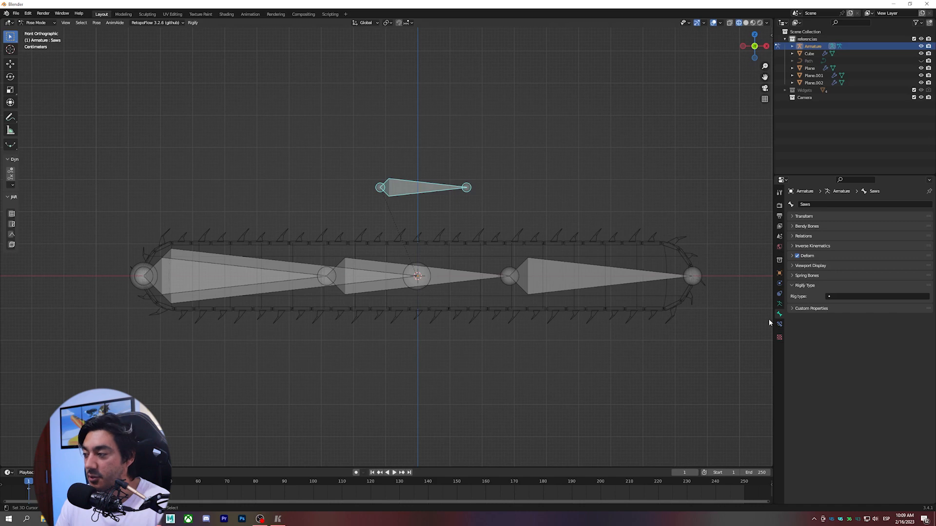
# - Assign the basic.raw_copy rig type to the Saws bone and set its widget type to diamond
pyautogui.click(846, 299)
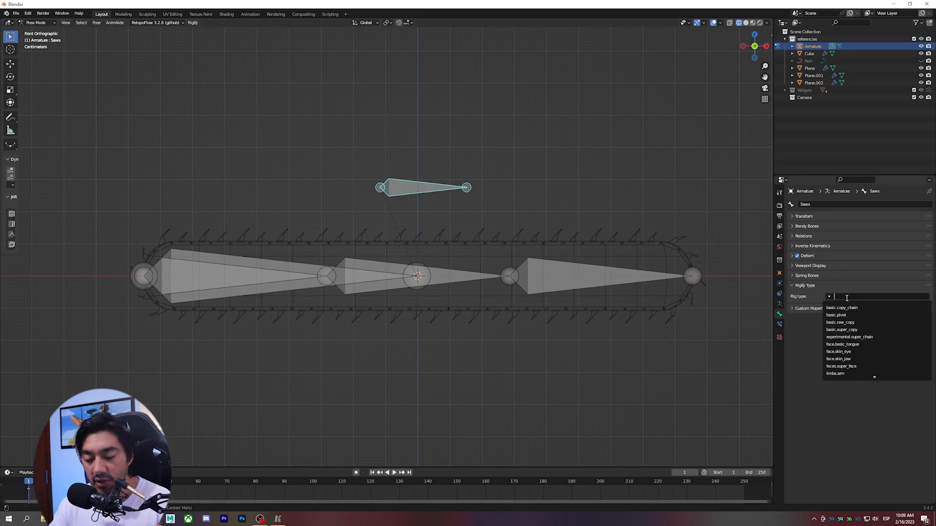
pyautogui.write('raw')
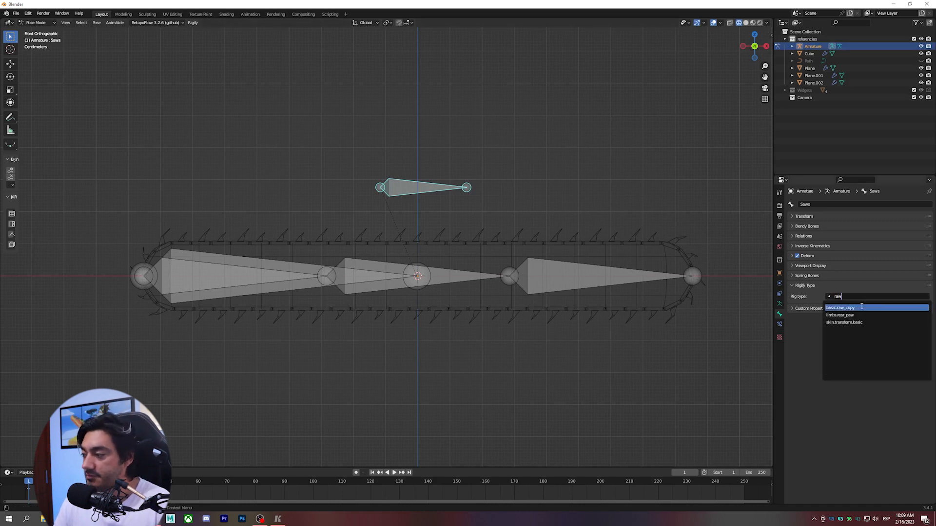
pyautogui.click(861, 307)
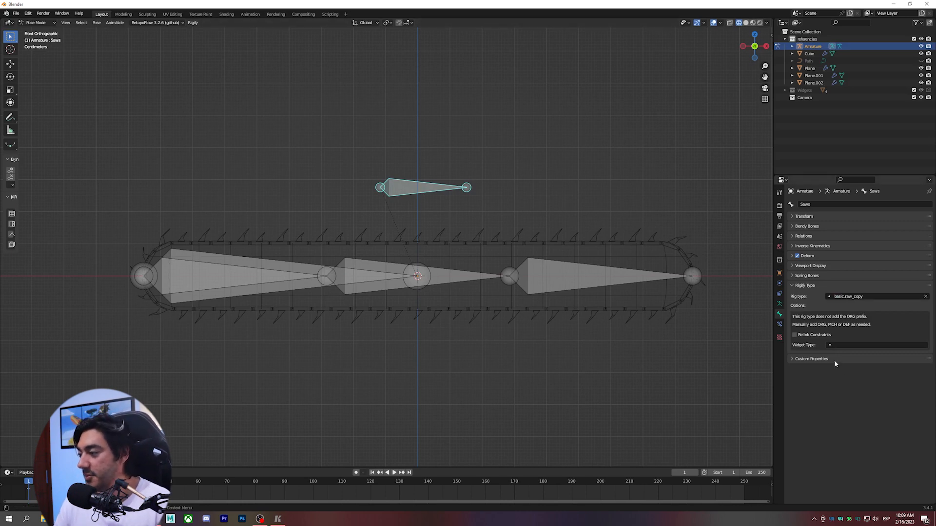
pyautogui.click(853, 344)
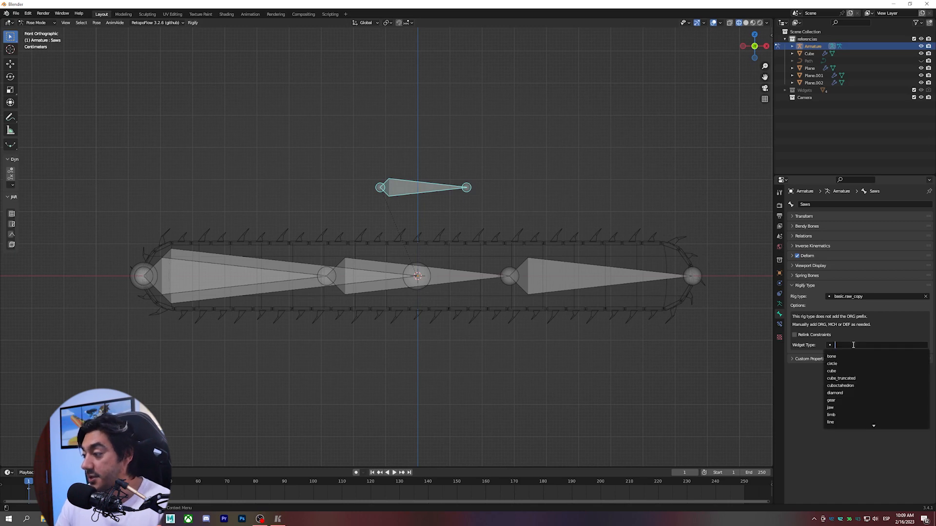
pyautogui.click(856, 394)
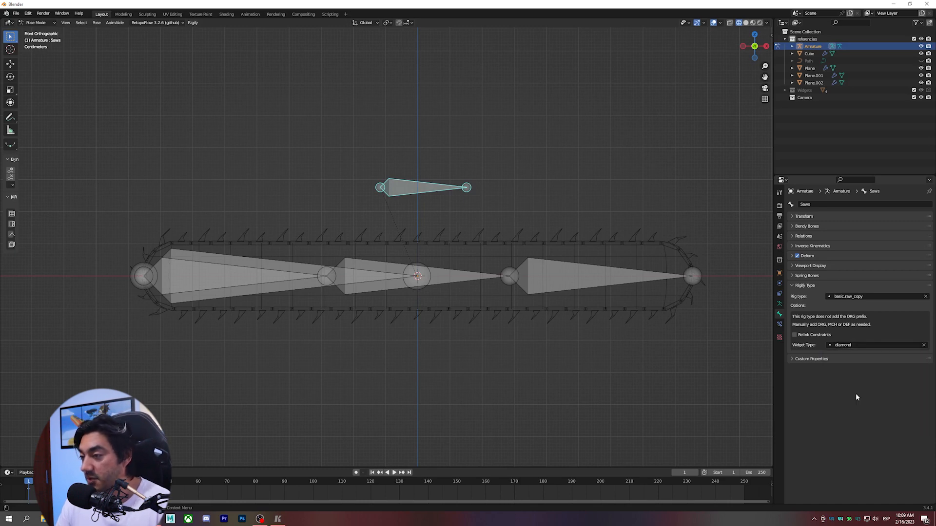
pyautogui.keyDown('shift'); pyautogui.moveTo(514, 283); pyautogui.dragTo(529, 294, button='middle'); pyautogui.keyUp('shift')
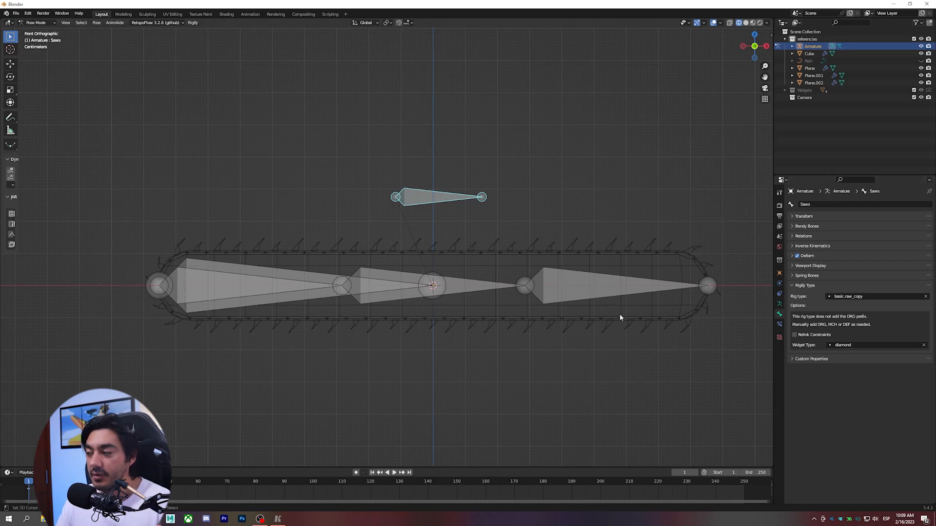
pyautogui.click(780, 303)
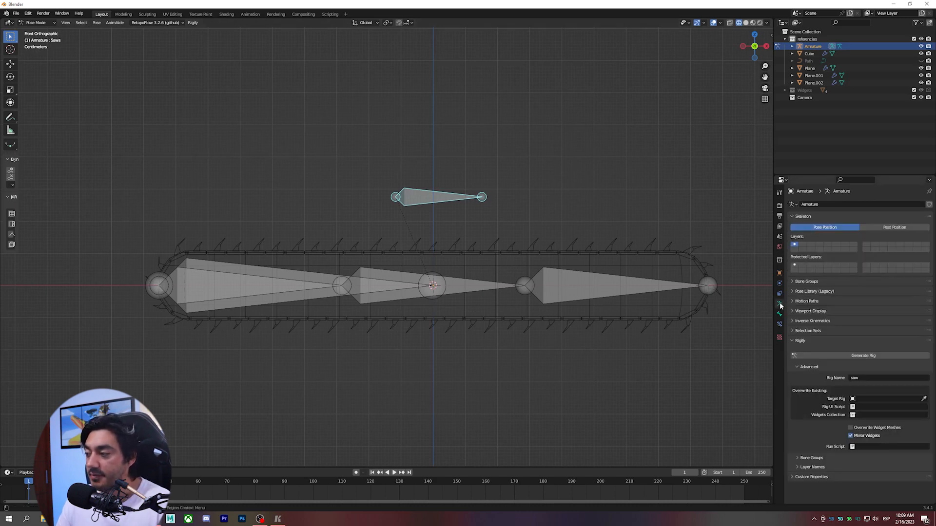
pyautogui.click(779, 315)
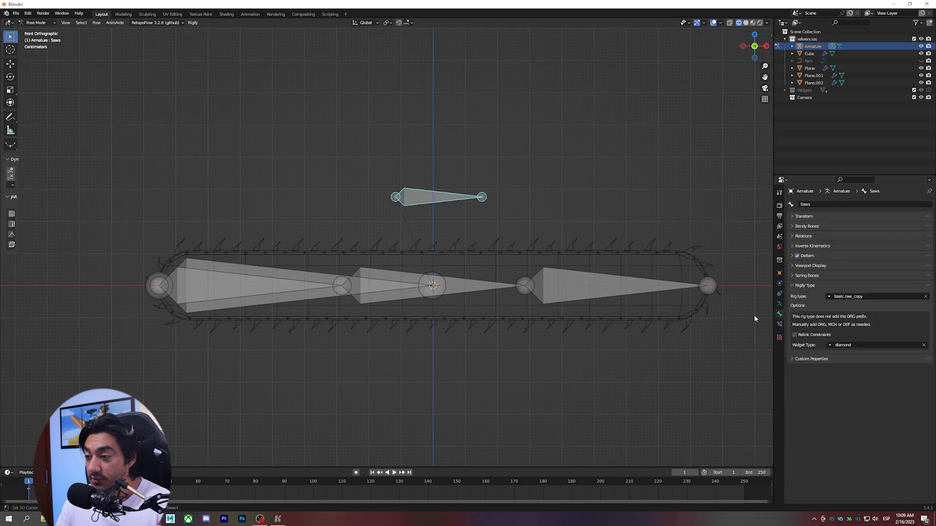
pyautogui.click(308, 277)
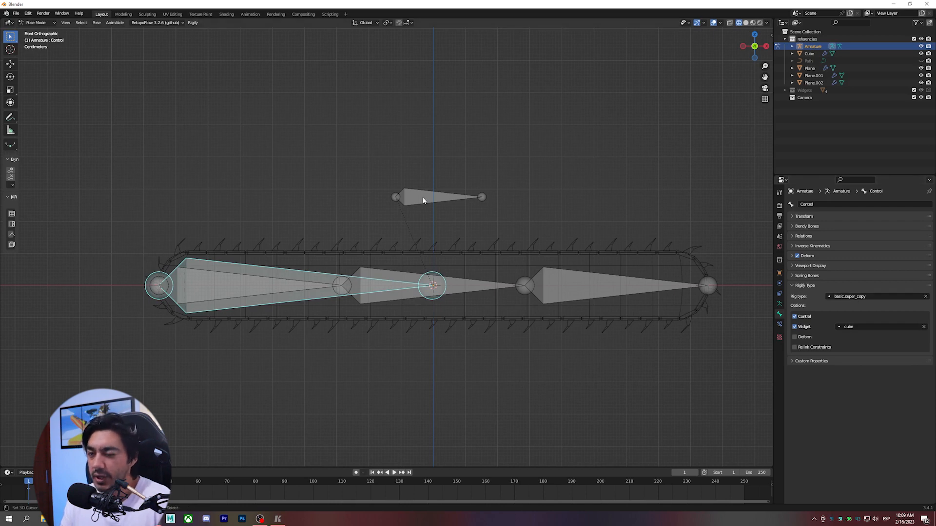
# - Generate the Rigify control rig from the armature with the rig name saw, and hide the original Armature object
pyautogui.click(779, 304)
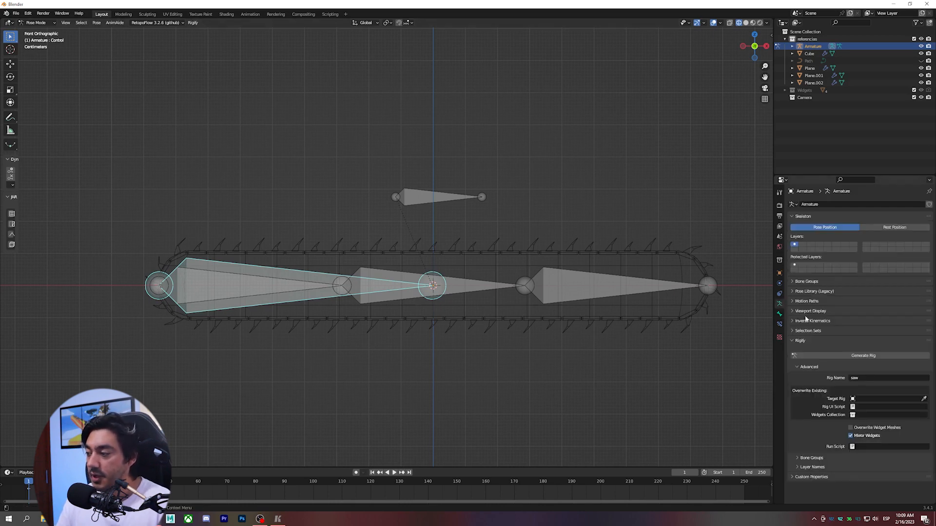
pyautogui.click(864, 356)
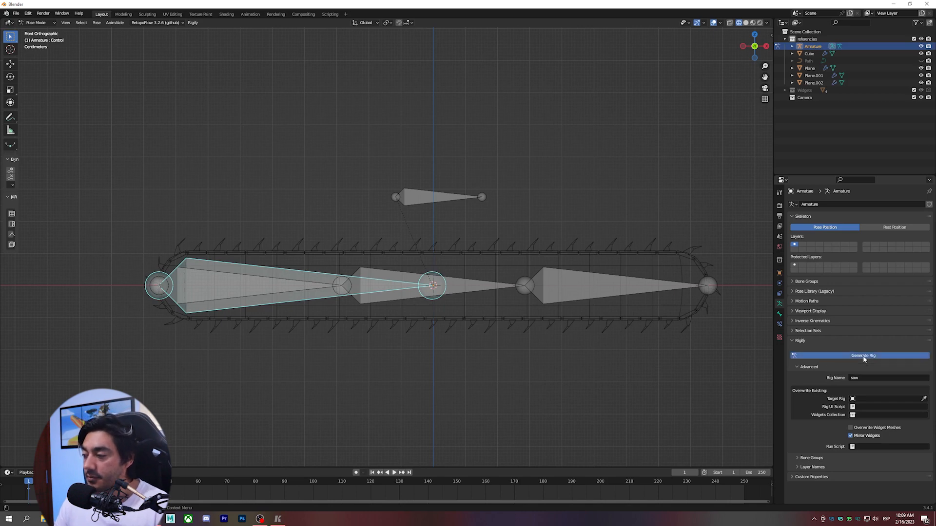
pyautogui.scroll(-1, 379, 274)
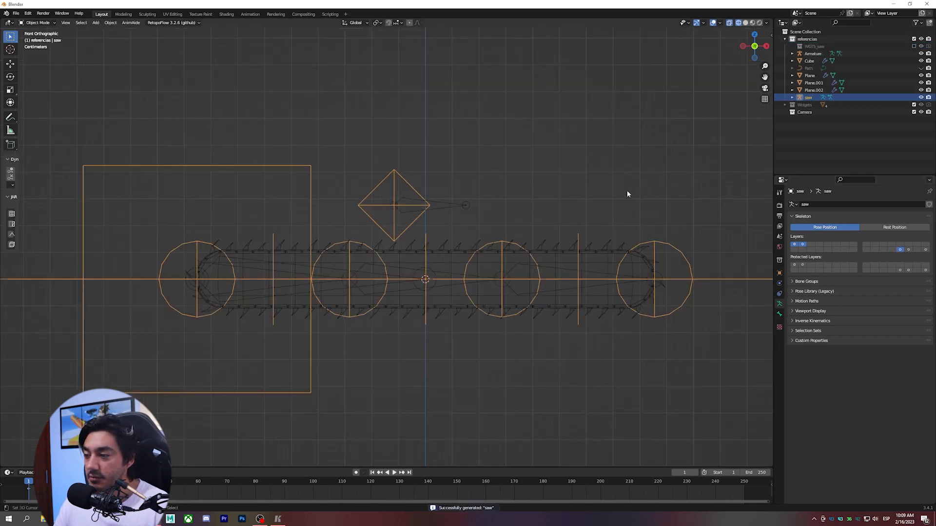
pyautogui.click(921, 54)
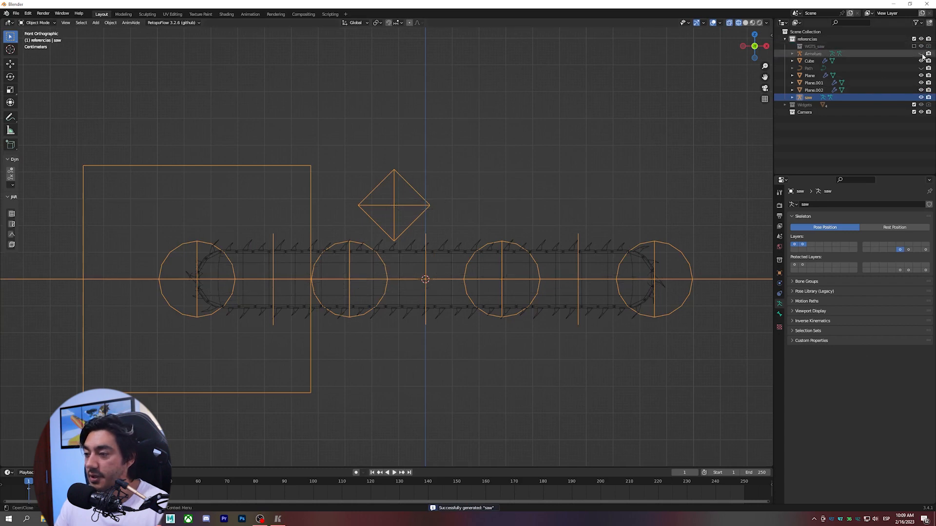
# - Show the generated saw rig's deform bone layer together with solid shading, and switch the rig to Pose Mode
pyautogui.keyDown('shift'); pyautogui.click(908, 250); pyautogui.keyUp('shift')
pyautogui.hotkey('shift', 'z')
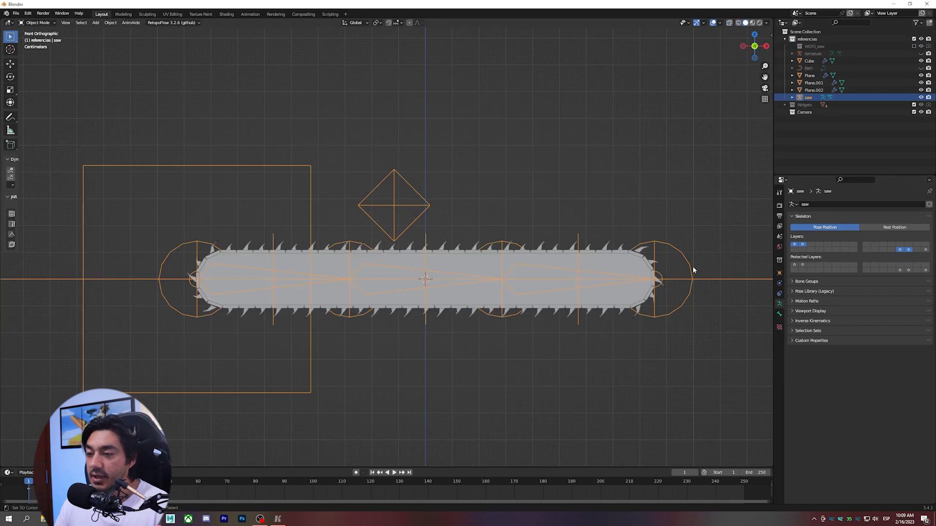
pyautogui.click(49, 23)
pyautogui.click(35, 51)
pyautogui.scroll(2, 382, 248)
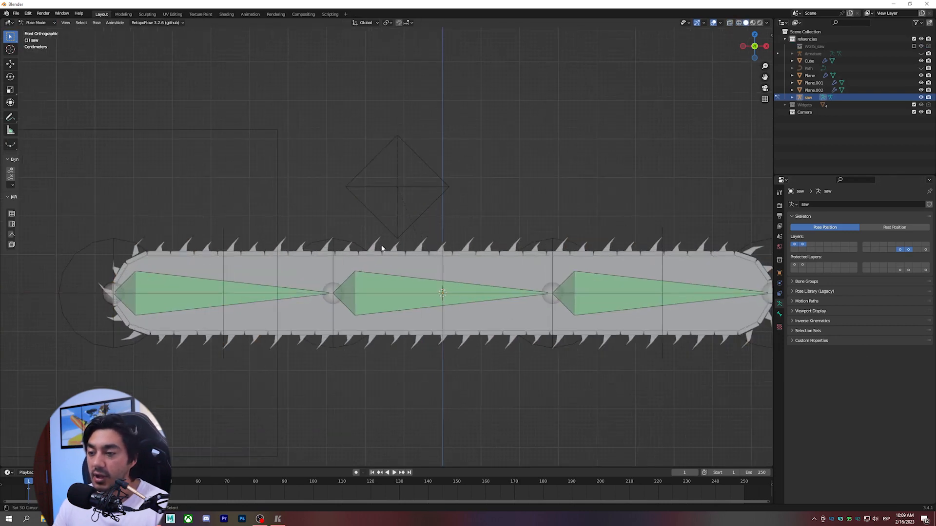
# - Select the Control bone and turn on In Front in the saw rig's viewport display options
pyautogui.click(285, 192)
pyautogui.scroll(-3, 285, 191)
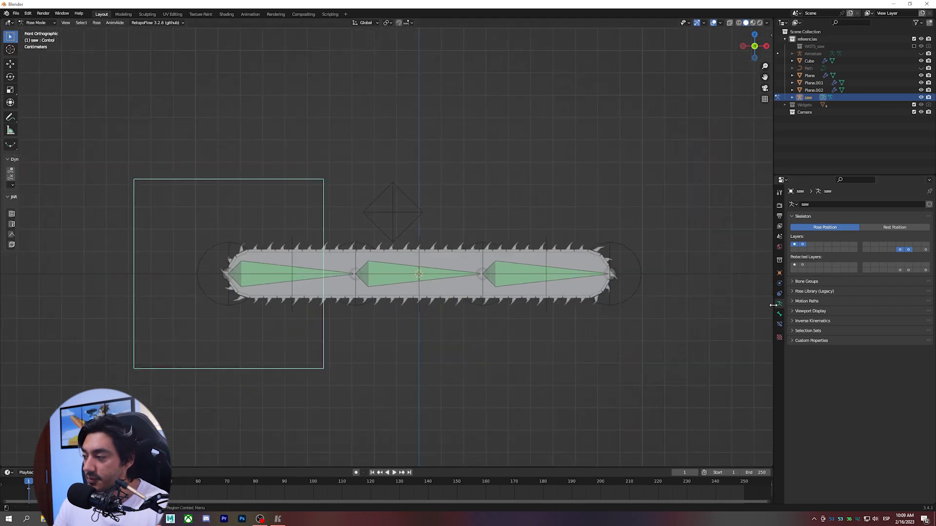
pyautogui.click(779, 273)
pyautogui.click(807, 360)
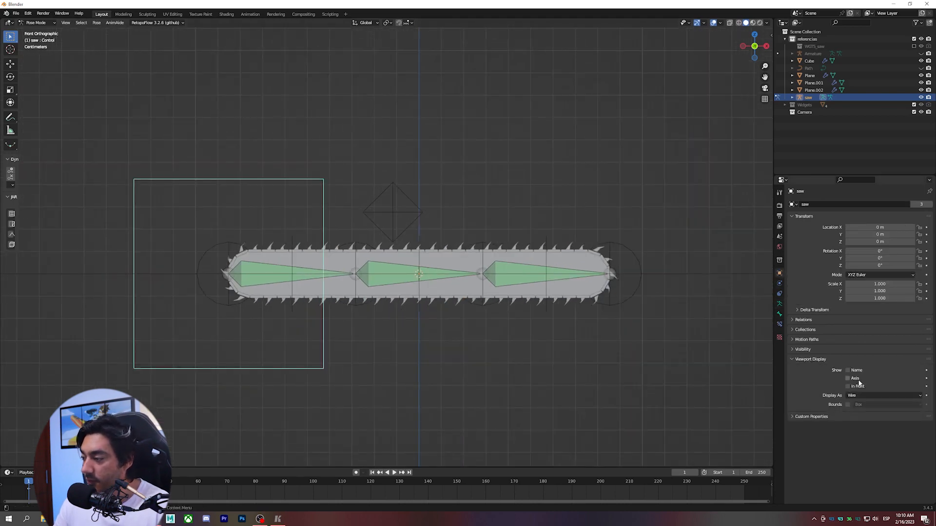
pyautogui.click(848, 386)
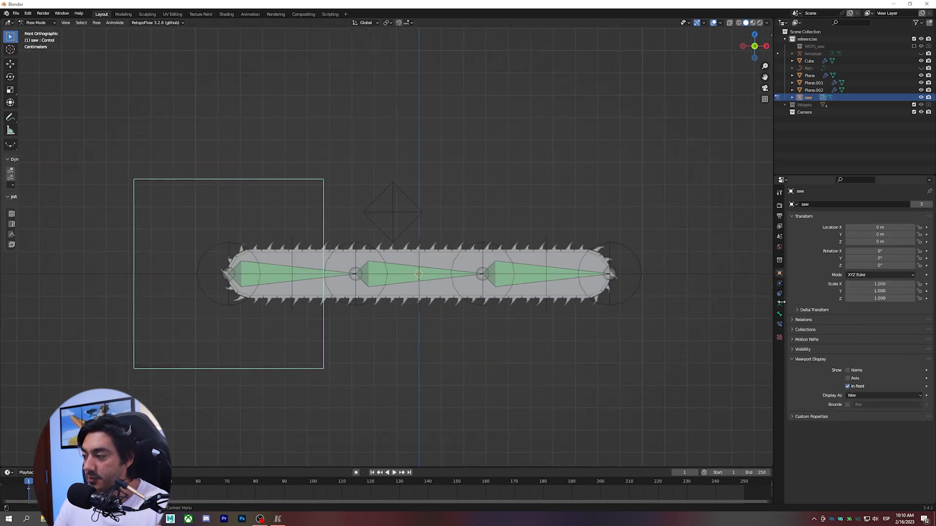
pyautogui.scroll(1, 541, 285)
pyautogui.scroll(1, 569, 282)
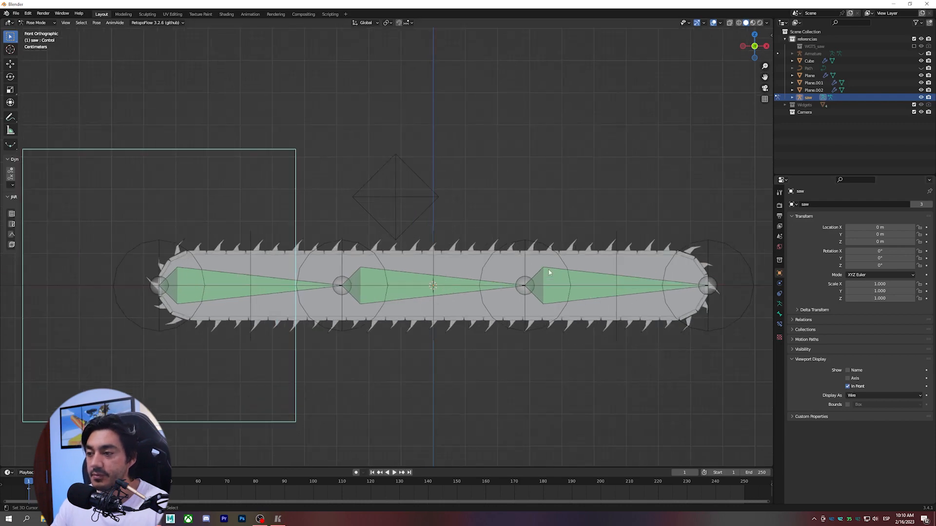
# - Test the rig by rotating the Control bone and each of the three chain bone controls individually
pyautogui.scroll(-2, 551, 274)
pyautogui.press('r')
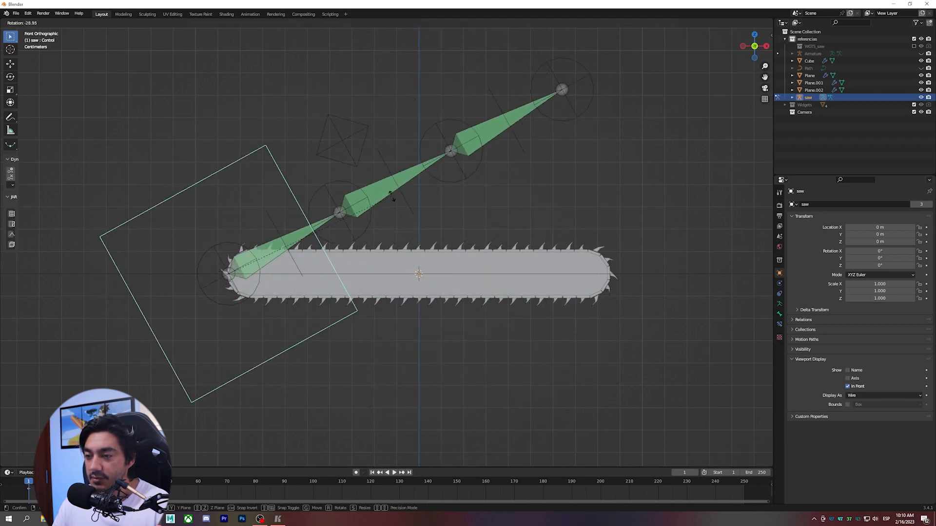
pyautogui.click(379, 206)
pyautogui.click(268, 214)
pyautogui.press('r')
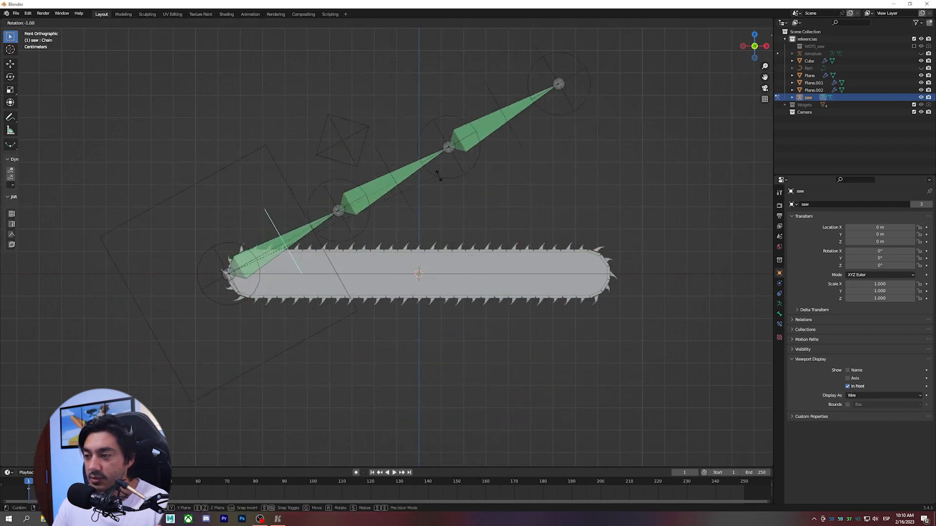
pyautogui.click(435, 189)
pyautogui.click(410, 211)
pyautogui.press('r')
pyautogui.click(492, 246)
pyautogui.click(543, 197)
pyautogui.press('r')
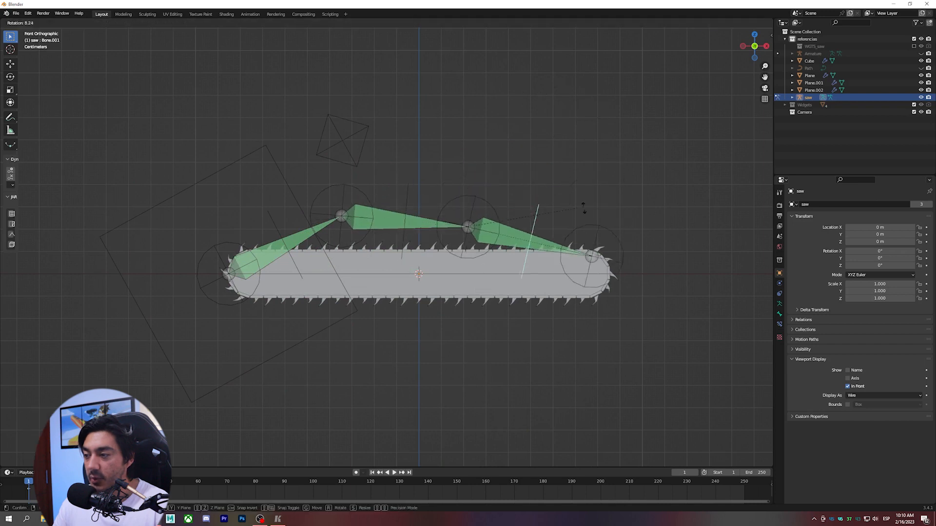
pyautogui.click(517, 312)
# - Clear the rotation of the three chain bone controls and test rotating all three together
pyautogui.click(283, 239)
pyautogui.keyDown('shift'); pyautogui.click(405, 223); pyautogui.keyUp('shift')
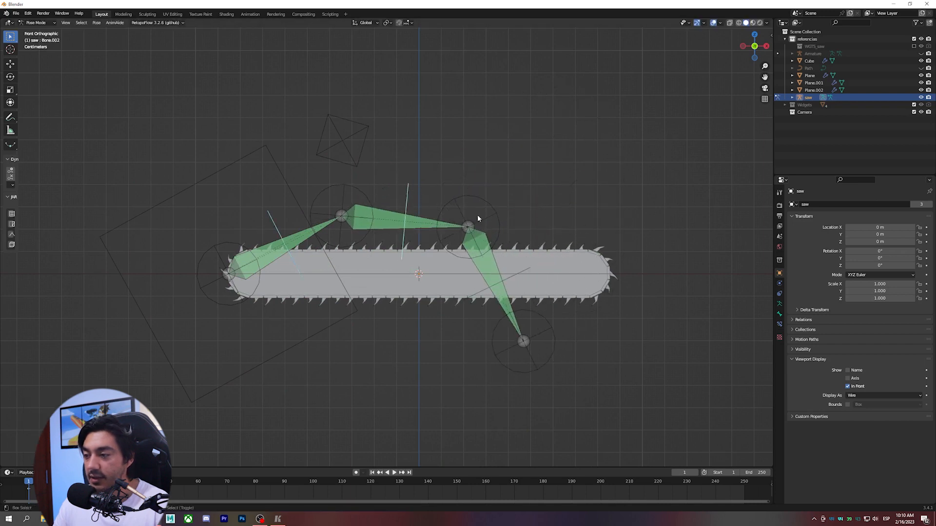
pyautogui.keyDown('shift'); pyautogui.click(525, 270); pyautogui.keyUp('shift')
pyautogui.hotkey('alt', 'r')
pyautogui.press('r')
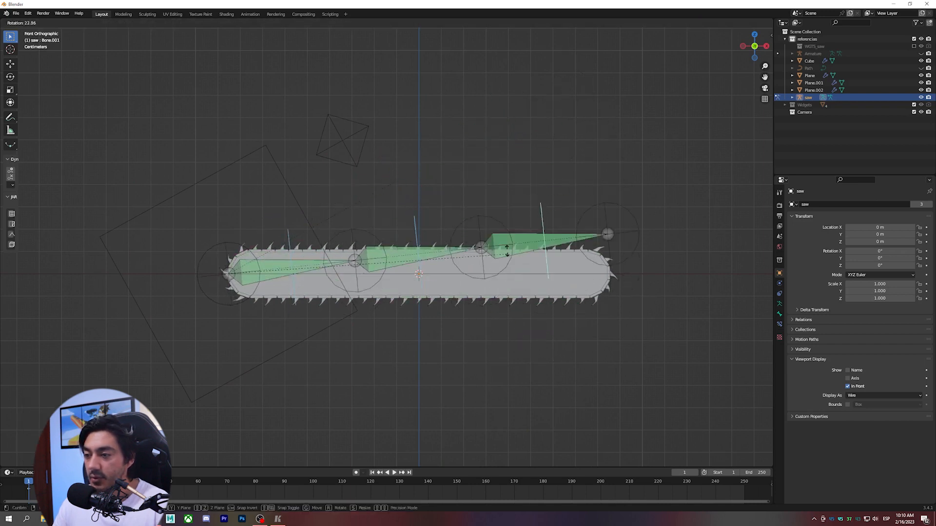
pyautogui.click(483, 137)
# - Test moving the two middle tweak controls, and clear the location, rotation and scale of all bones
pyautogui.moveTo(334, 186); pyautogui.dragTo(372, 270)
pyautogui.moveTo(465, 174); pyautogui.dragTo(398, 100)
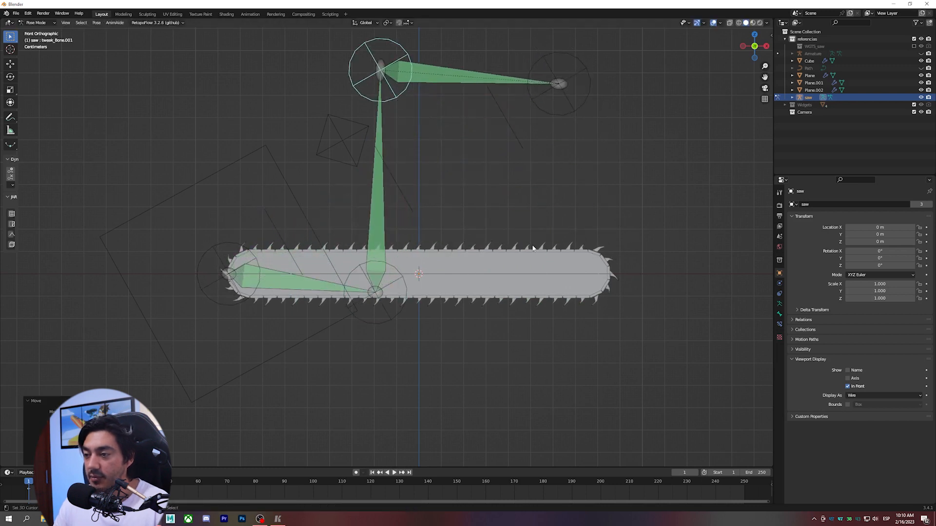
pyautogui.press('a')
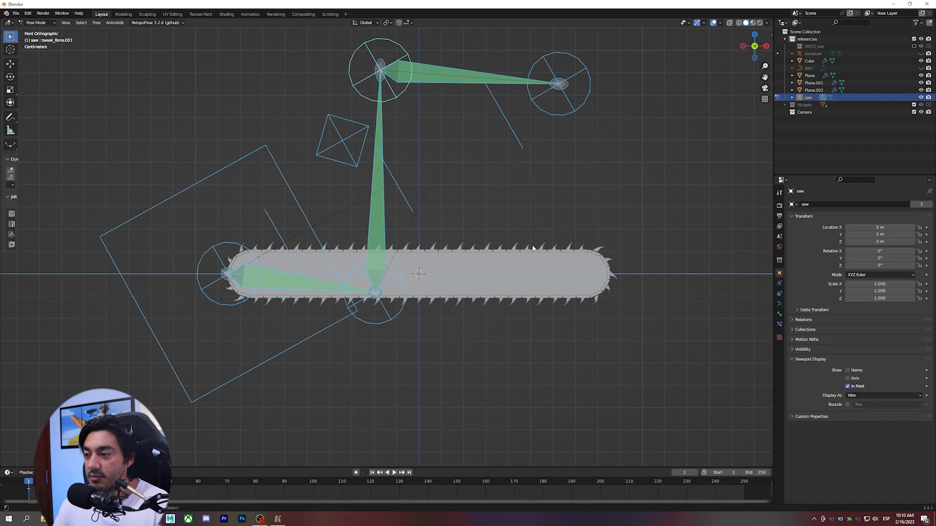
pyautogui.hotkey('alt', 'g')
pyautogui.hotkey('alt', 'r')
pyautogui.hotkey('alt', 's')
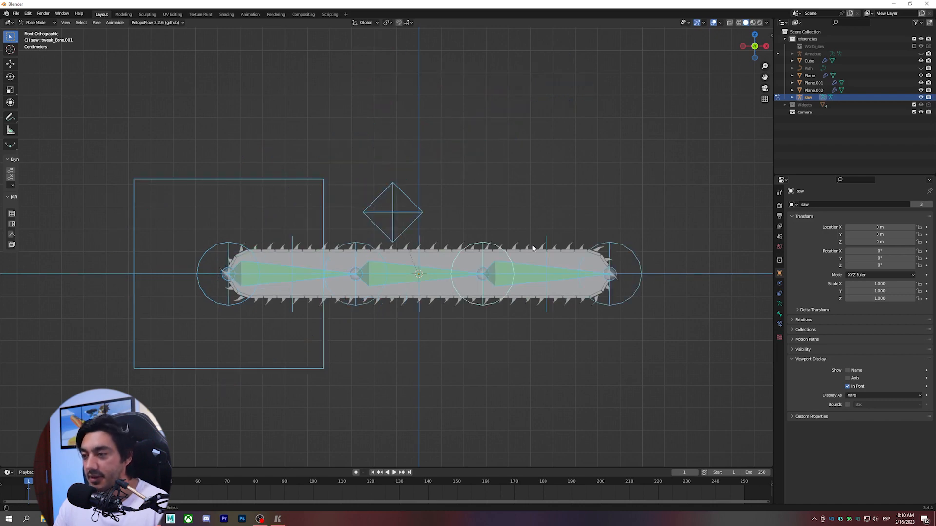
# - Select the diamond-shaped Saws control and try rotating it to test its effect on the teeth, cancelling the rotation
pyautogui.click(418, 214)
pyautogui.scroll(2, 431, 203)
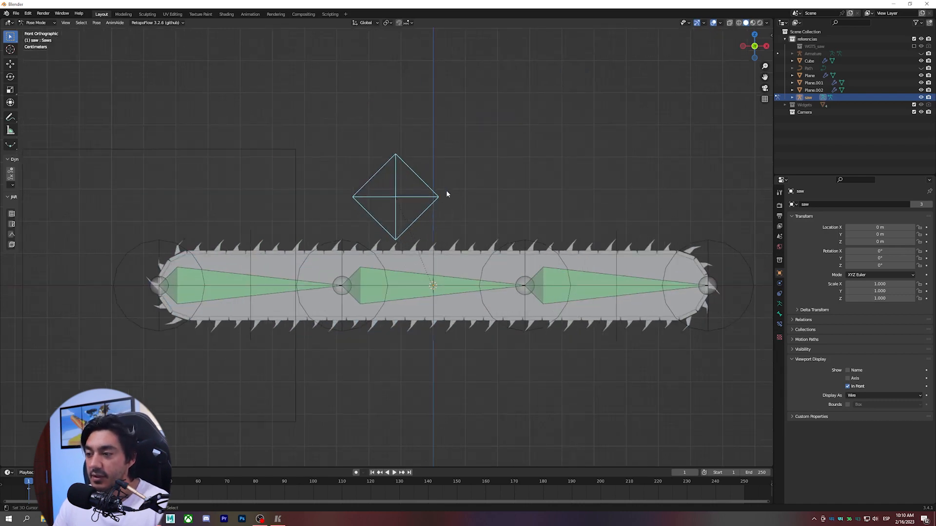
pyautogui.press('r')
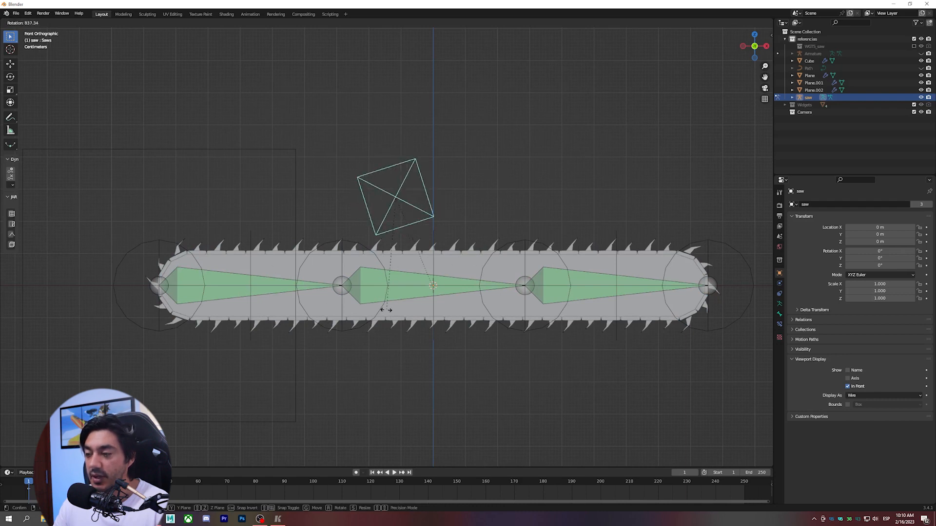
pyautogui.press('Escape')
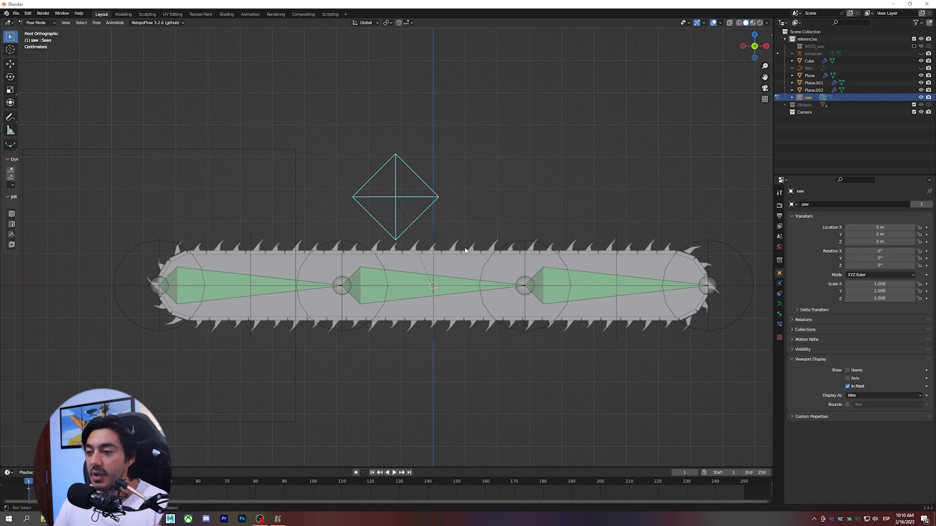
# - Select the Chain control, switch to the ChainSawMan_Rig file and rotate Saw.L.001 to examine how the whole saw bends
pyautogui.click(251, 236)
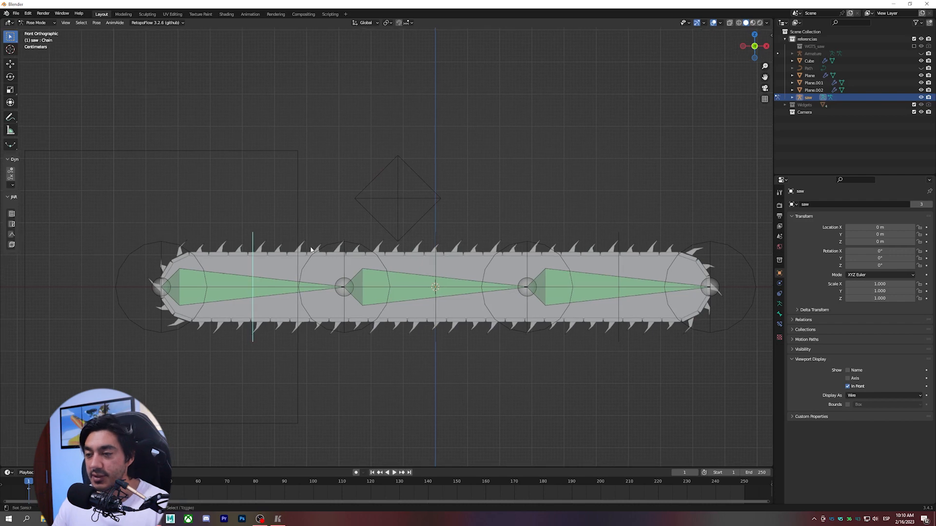
pyautogui.hotkey('alt', 'Tab')
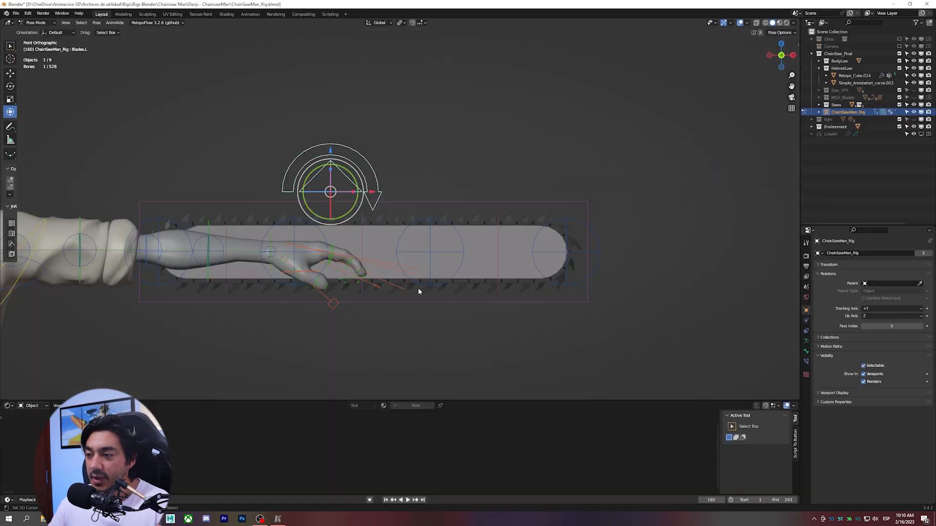
pyautogui.click(229, 216)
pyautogui.scroll(-2, 439, 263)
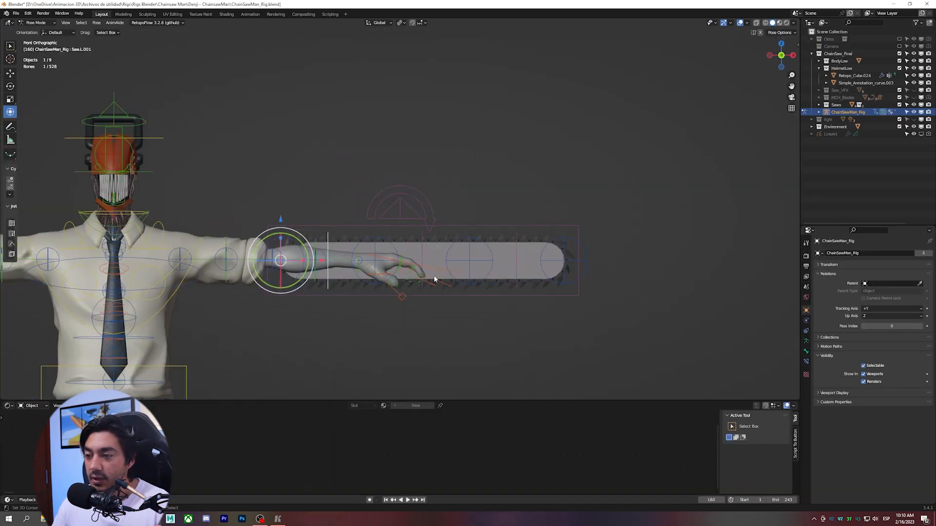
pyautogui.scroll(2, 446, 270)
pyautogui.press('r')
pyautogui.click(396, 210)
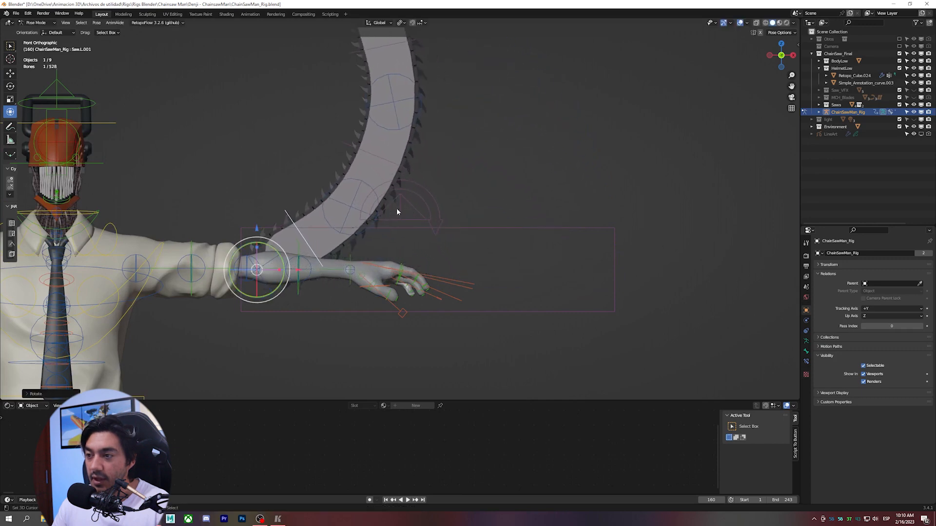
pyautogui.keyDown('shift'); pyautogui.moveTo(389, 166); pyautogui.dragTo(405, 221, button='middle'); pyautogui.keyUp('shift')
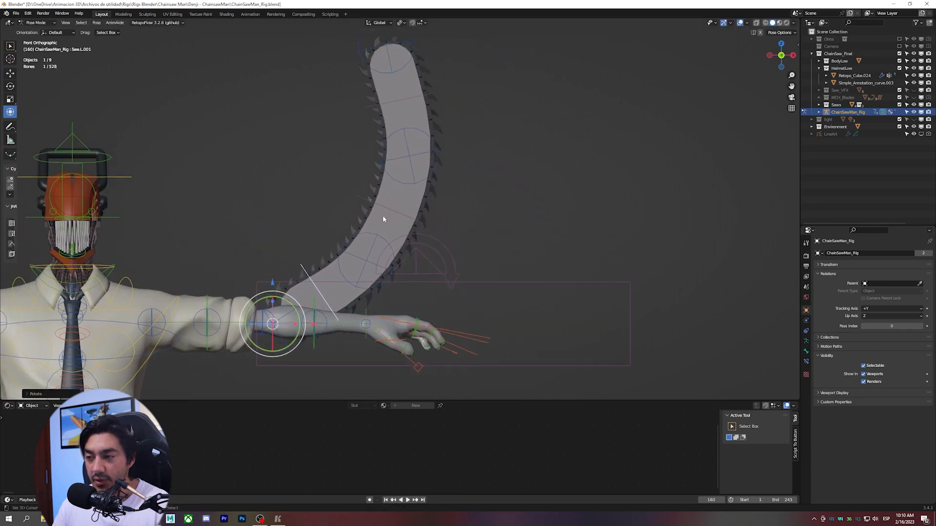
# - Rotate Saw.L.002 and Saw.L.003 to examine how they bend the saw, and clear all bone rotations
pyautogui.click(373, 249)
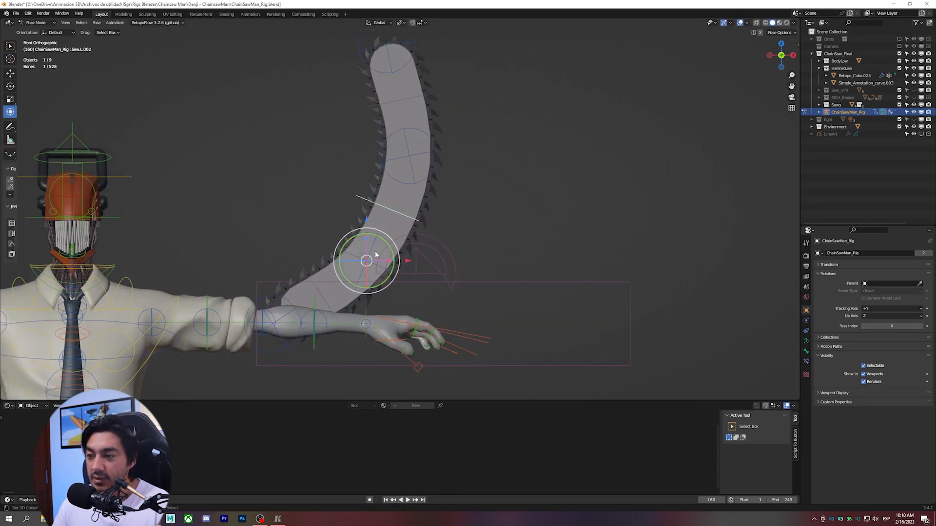
pyautogui.press('r')
pyautogui.click(445, 210)
pyautogui.click(313, 129)
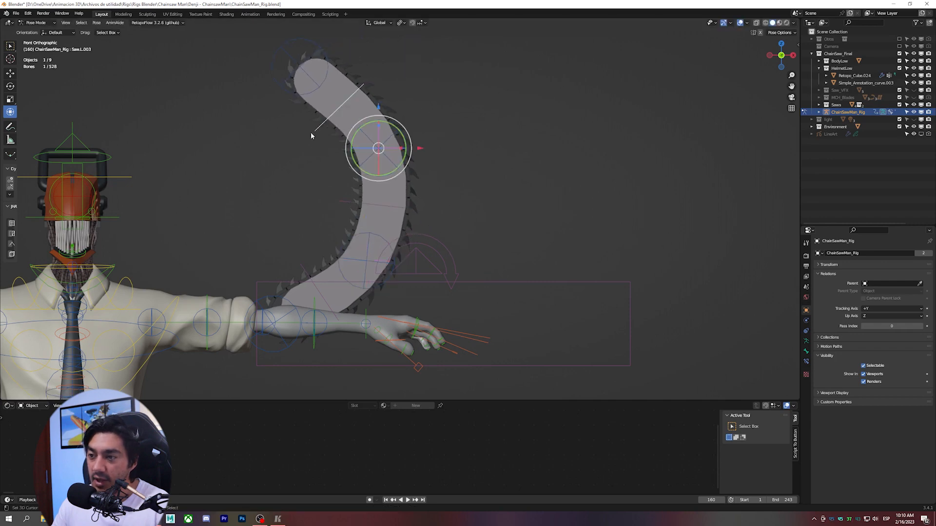
pyautogui.press('r')
pyautogui.click(269, 180)
pyautogui.click(303, 267)
pyautogui.press('a')
pyautogui.press('a')
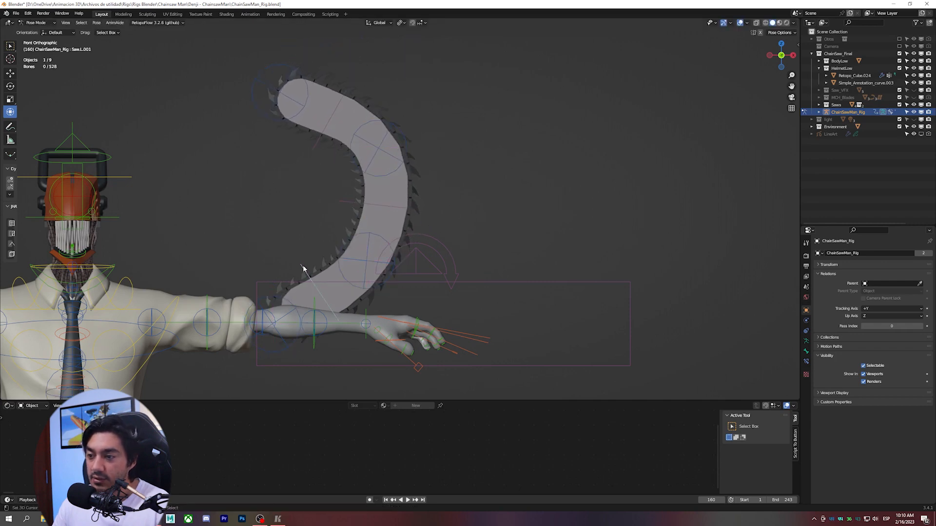
pyautogui.hotkey('alt', 'r')
# - Rotate Saw.L.001 again, compare it with Saw.L.002 and Saw.L.003, cancel a further rotation and return to the saw rig file
pyautogui.click(444, 298)
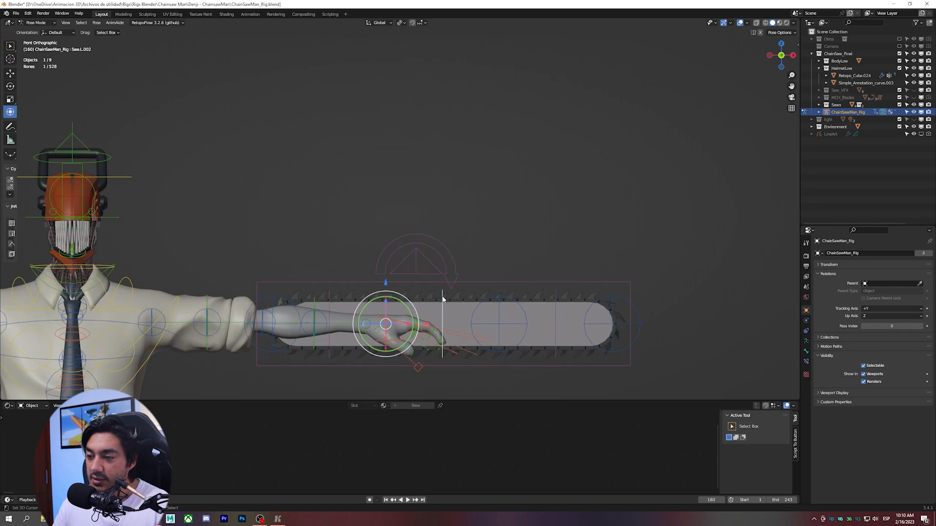
pyautogui.click(329, 292)
pyautogui.press('r')
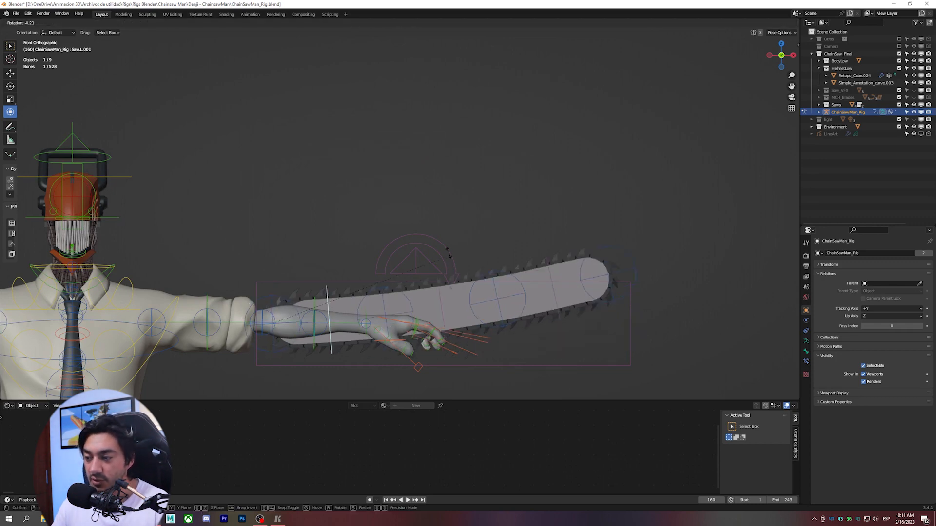
pyautogui.click(384, 209)
pyautogui.click(381, 211)
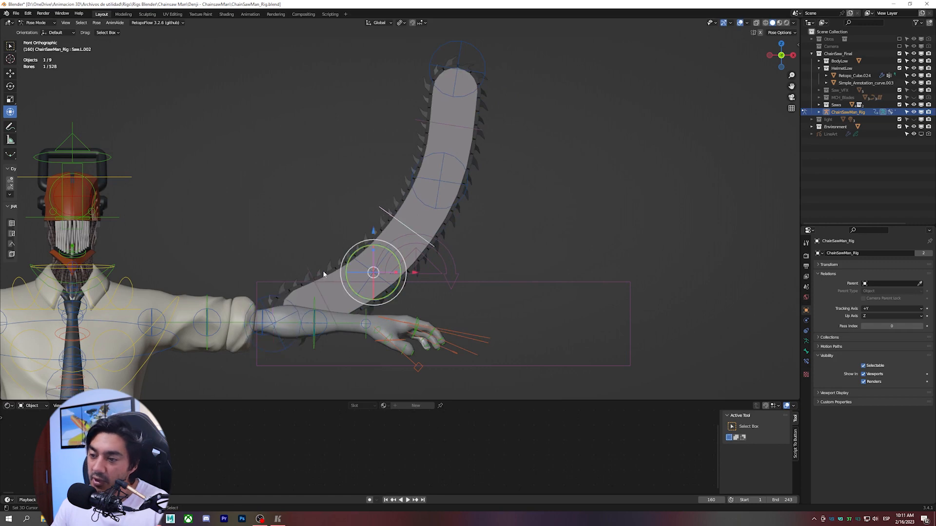
pyautogui.click(307, 269)
pyautogui.click(414, 120)
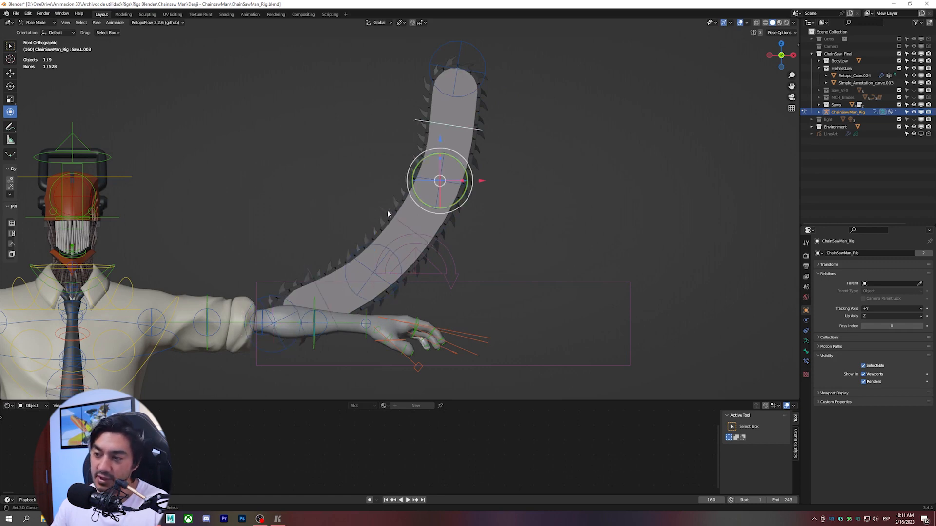
pyautogui.click(305, 271)
pyautogui.press('r')
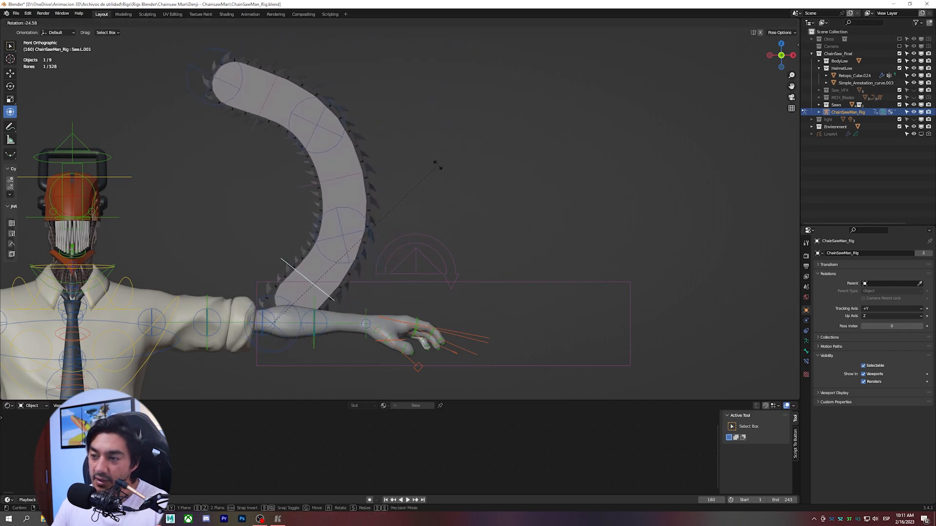
pyautogui.press('Escape')
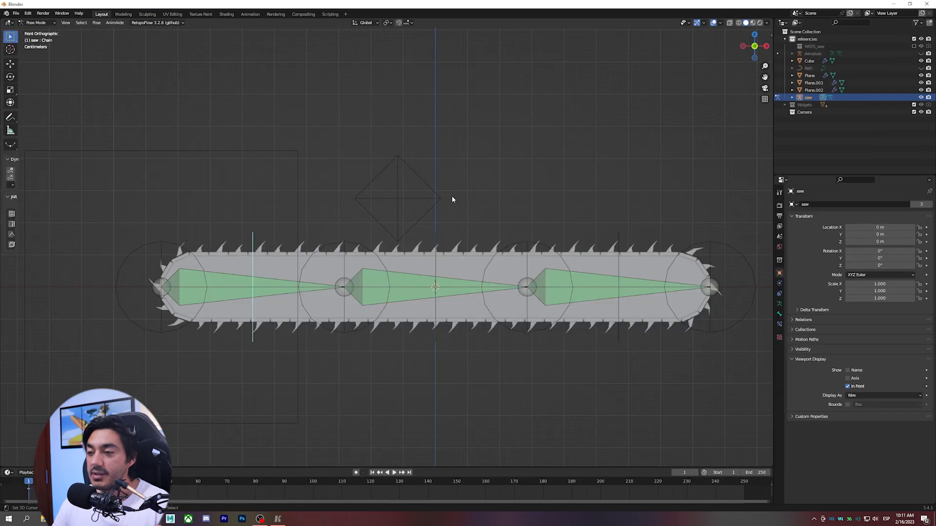
# - Rotate the Chain control to test how the bone chain follows, and undo the rotation
pyautogui.scroll(-2, 252, 245)
pyautogui.press('r')
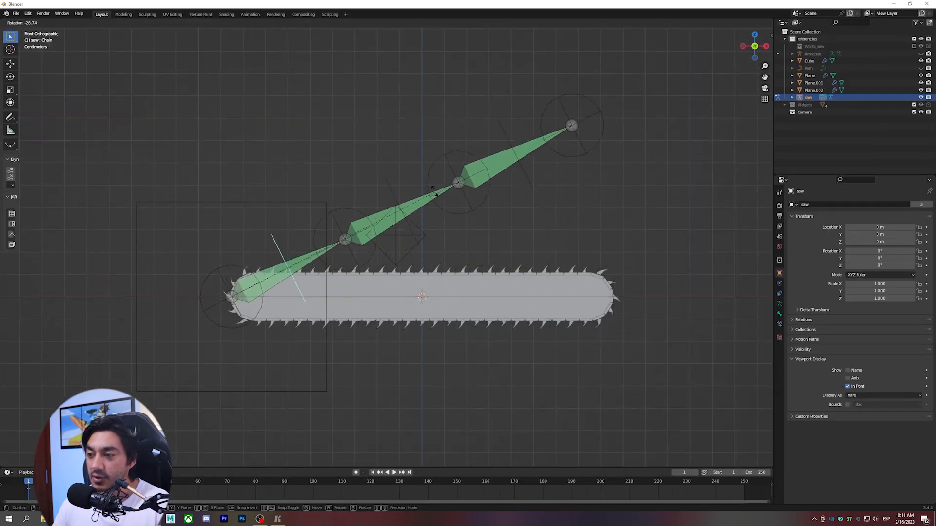
pyautogui.click(365, 165)
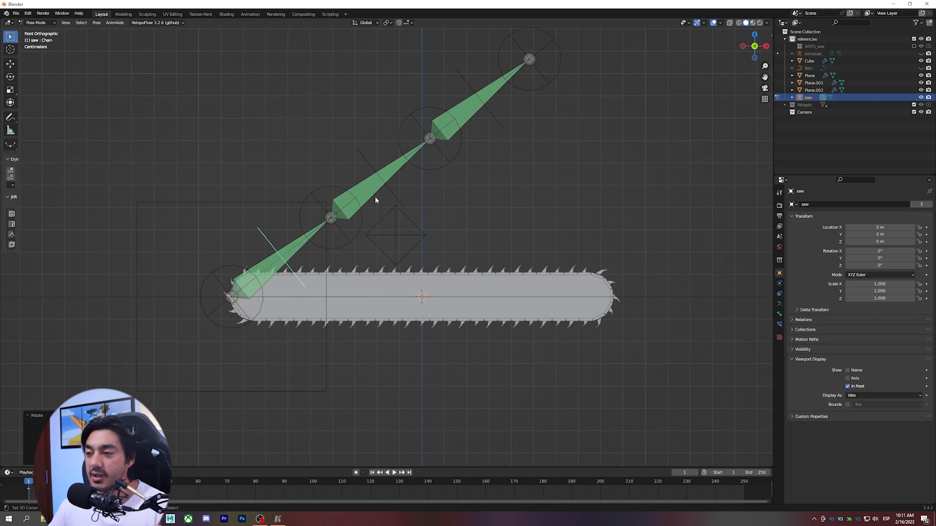
pyautogui.hotkey('ctrl', 'z')
# - Delete the generated saw rig, unhide the original Armature and put it in Pose Mode
pyautogui.hotkey('ctrl', 'Tab')
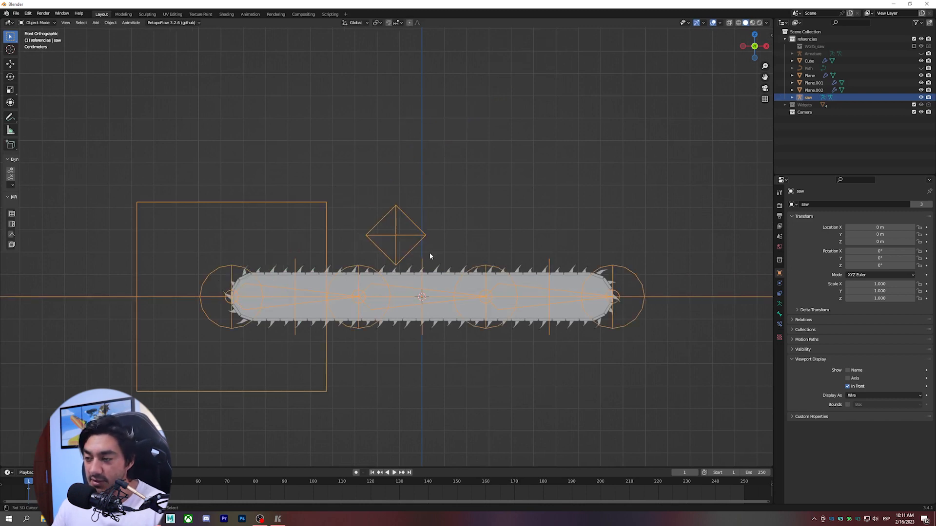
pyautogui.press('x')
pyautogui.click(429, 253)
pyautogui.click(921, 54)
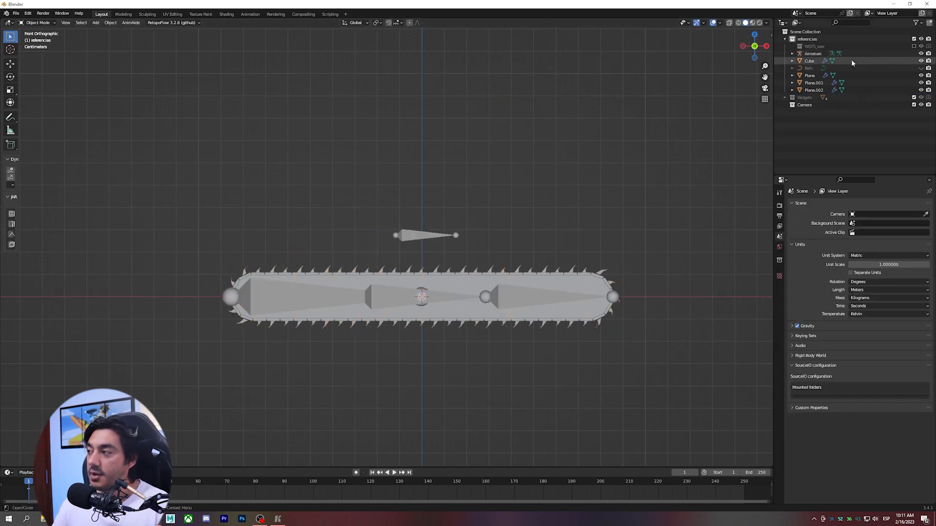
pyautogui.click(812, 53)
pyautogui.hotkey('ctrl', 'Tab')
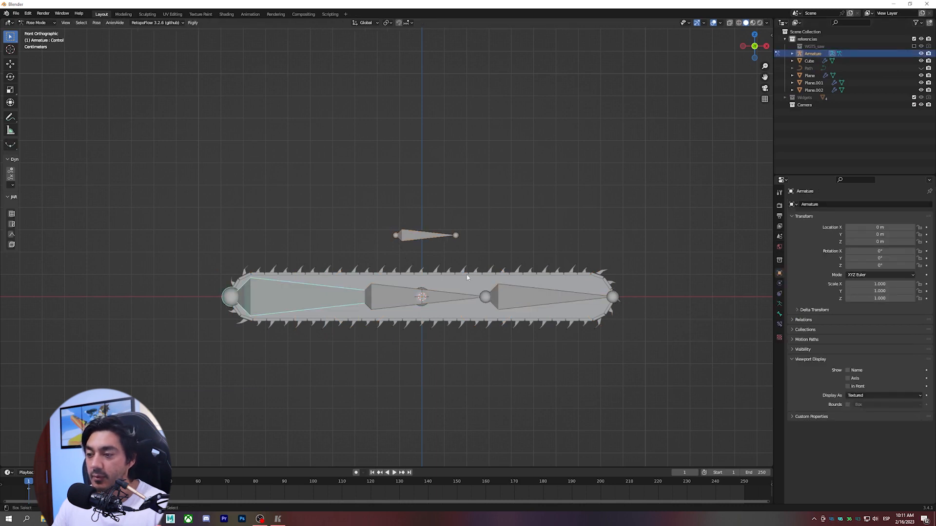
# - Select the Chain bone of the Armature and enable the Y and Z axes alongside X in its limbs.simple_tentacle Rigify options
pyautogui.keyDown('shift'); pyautogui.moveTo(403, 290); pyautogui.dragTo(413, 256, button='middle'); pyautogui.keyUp('shift')
pyautogui.press('z')
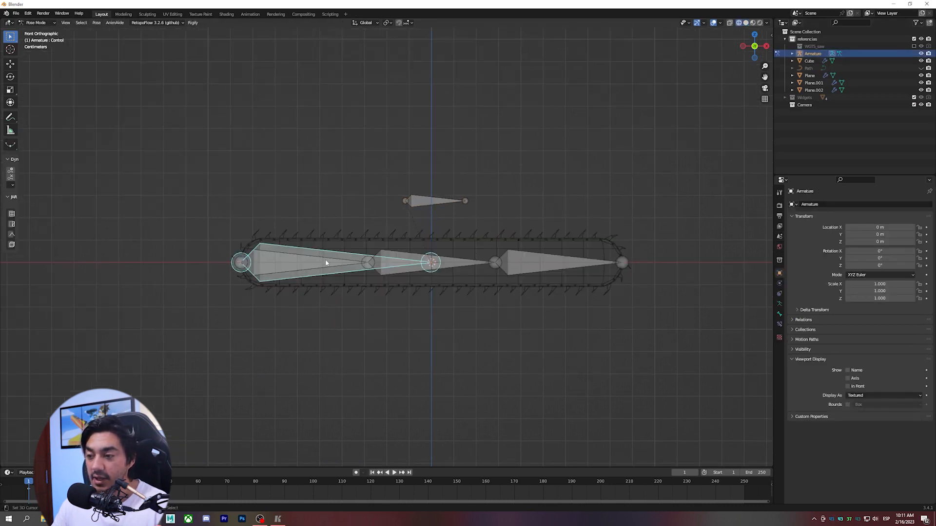
pyautogui.click(326, 265)
pyautogui.press('r')
pyautogui.rightClick(463, 193)
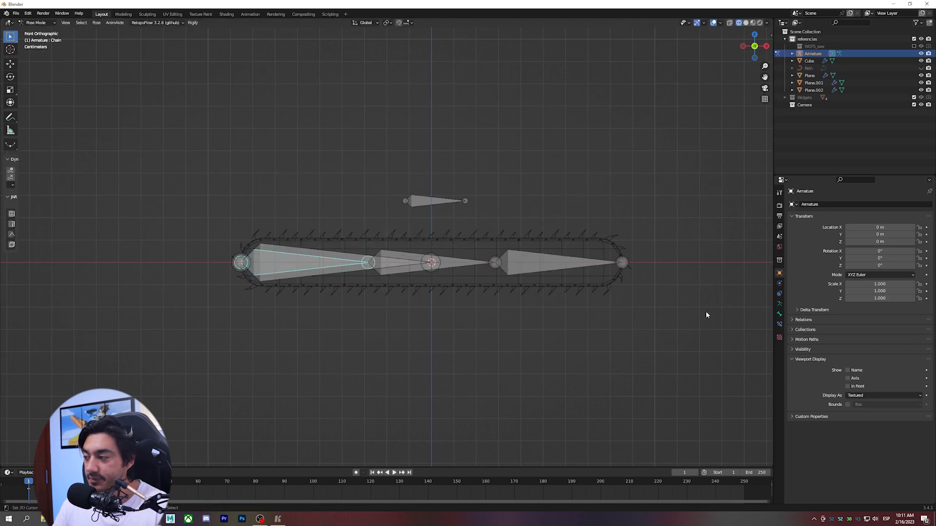
pyautogui.click(779, 314)
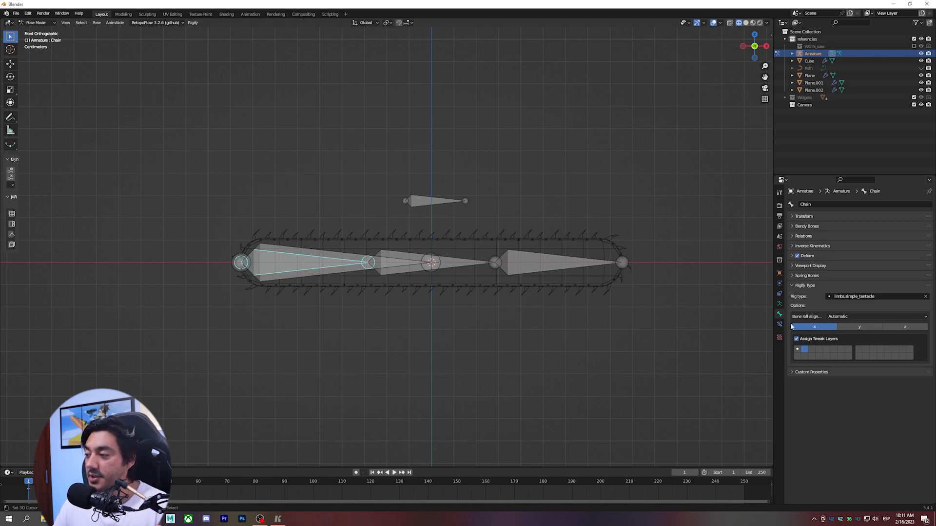
pyautogui.click(853, 330)
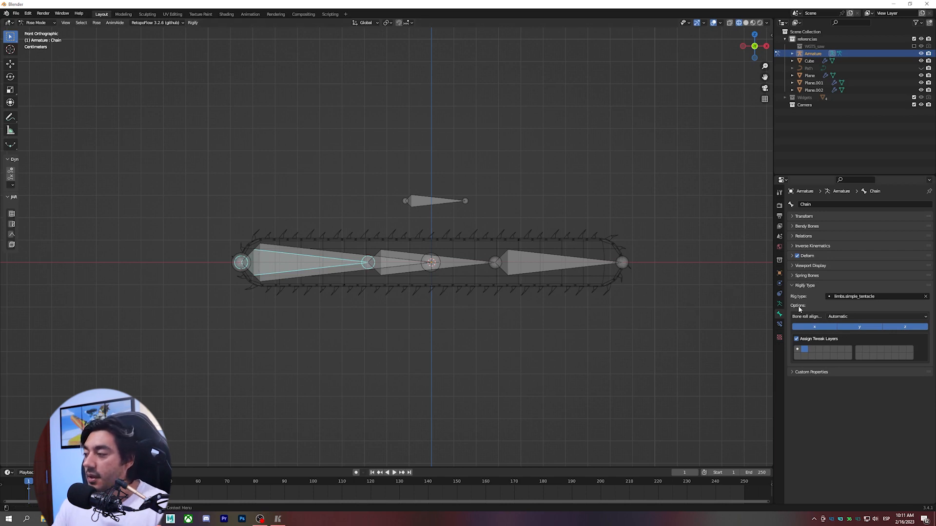
# - Re-generate the Rigify rig, hide the Armature, show the deform bone layer and put the saw rig in Pose Mode
pyautogui.click(779, 303)
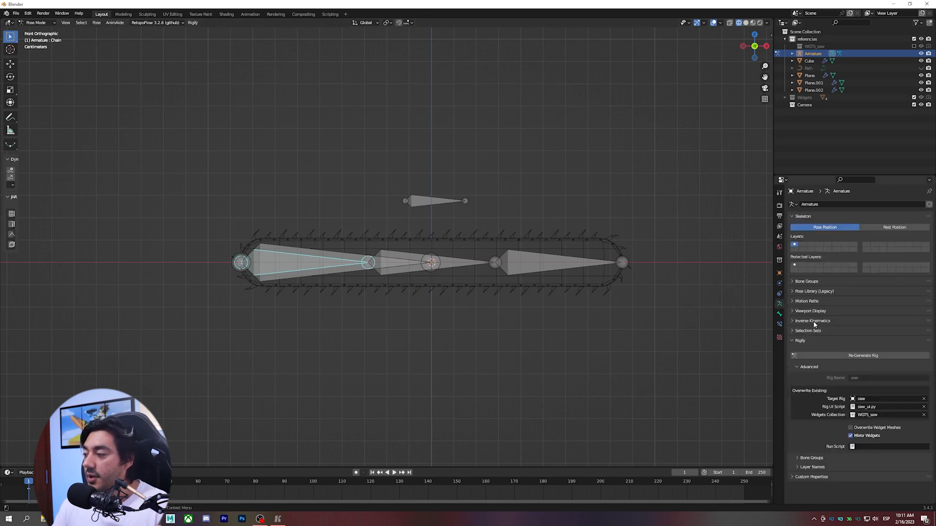
pyautogui.click(867, 357)
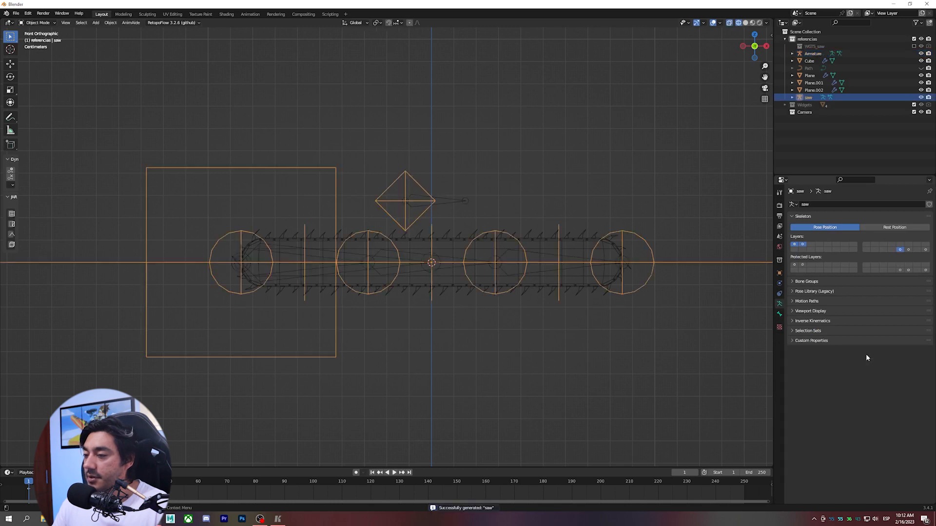
pyautogui.click(920, 54)
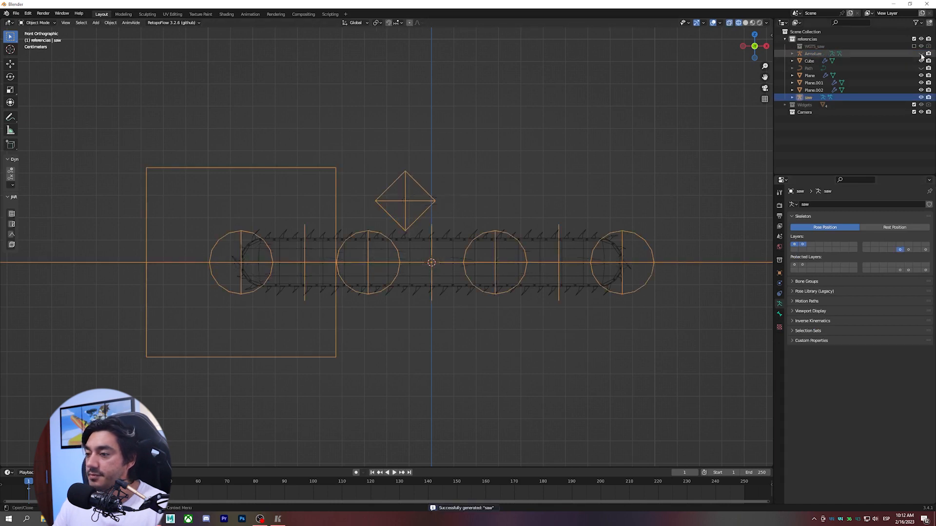
pyautogui.keyDown('shift'); pyautogui.click(908, 250); pyautogui.keyUp('shift')
pyautogui.click(38, 22)
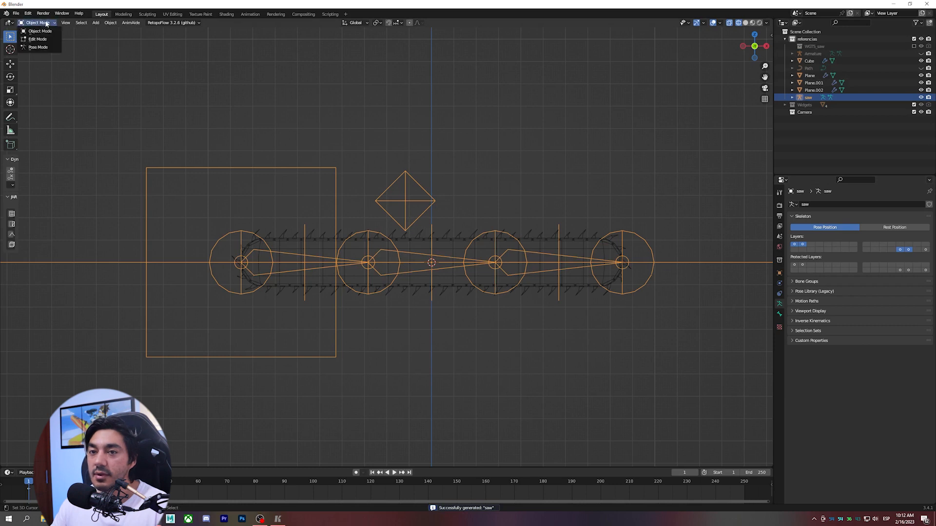
pyautogui.click(36, 46)
# - Rotate the Chain control twice in solid view to test how the following bones curl with it
pyautogui.hotkey('shift', 'z')
pyautogui.press('a')
pyautogui.press('r')
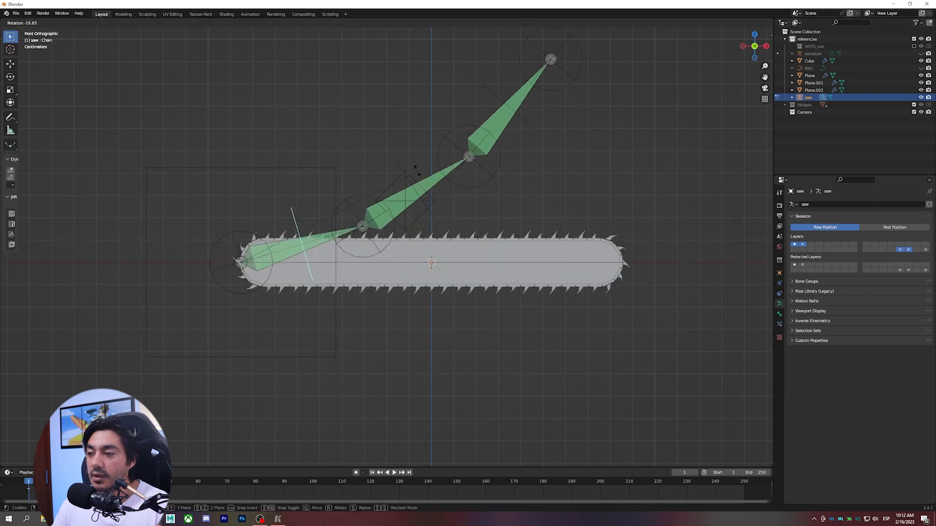
pyautogui.click(357, 143)
pyautogui.scroll(-3, 390, 146)
pyautogui.press('r')
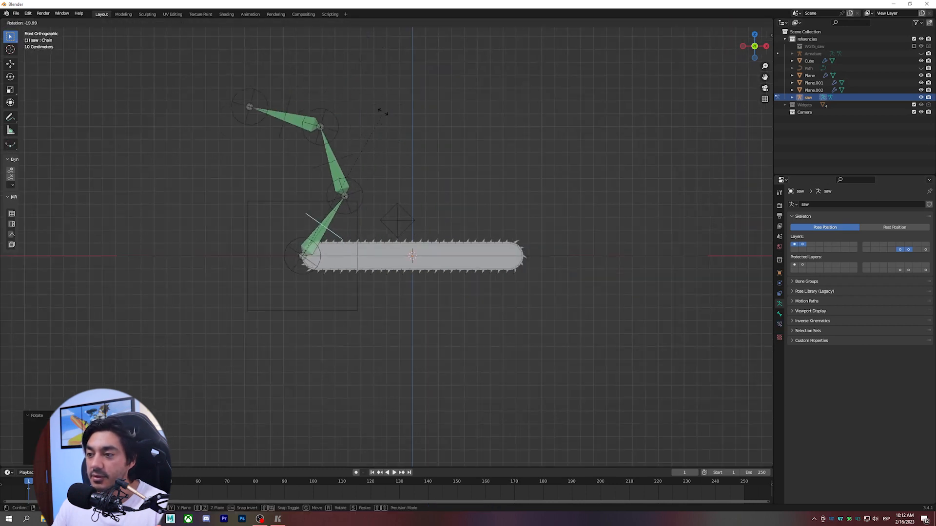
pyautogui.click(395, 150)
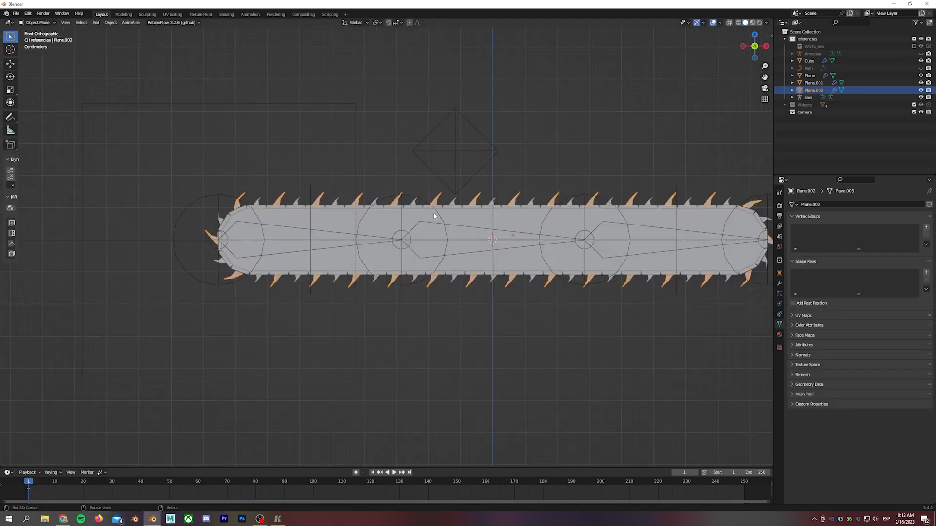
# - Add a cube at the centre of the saw and scale its mesh in Edit Mode to about 0.913
pyautogui.press('KP_Decimal')
pyautogui.hotkey('shift', 'a')
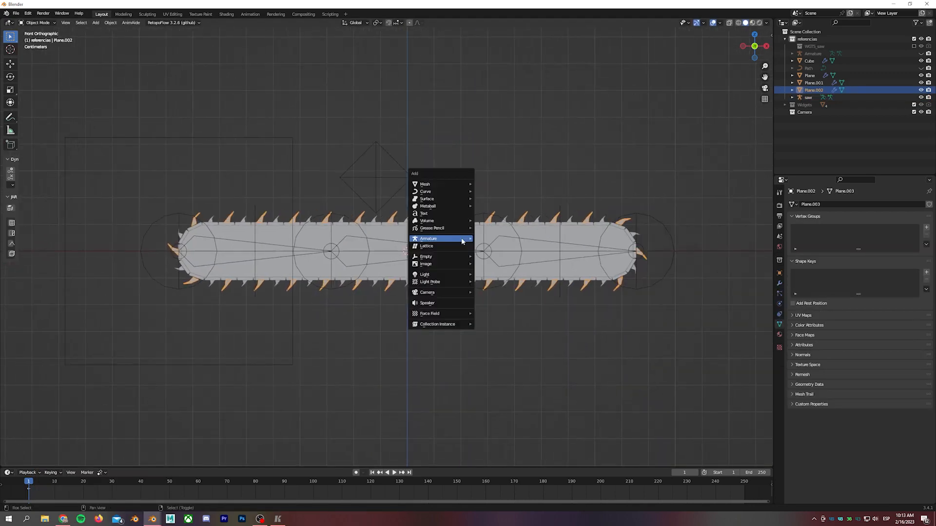
pyautogui.moveTo(440, 185)
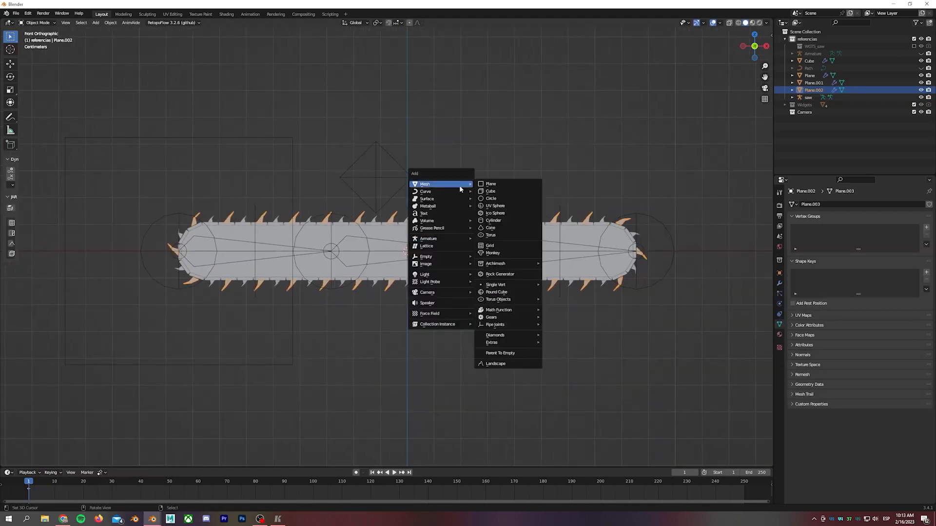
pyautogui.click(489, 193)
pyautogui.hotkey('shift', 'z')
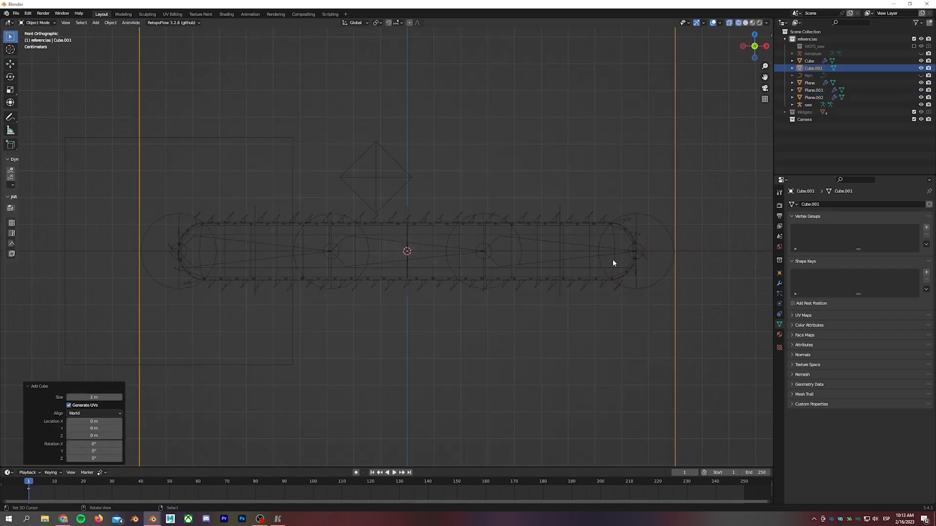
pyautogui.press('Tab')
pyautogui.press('s')
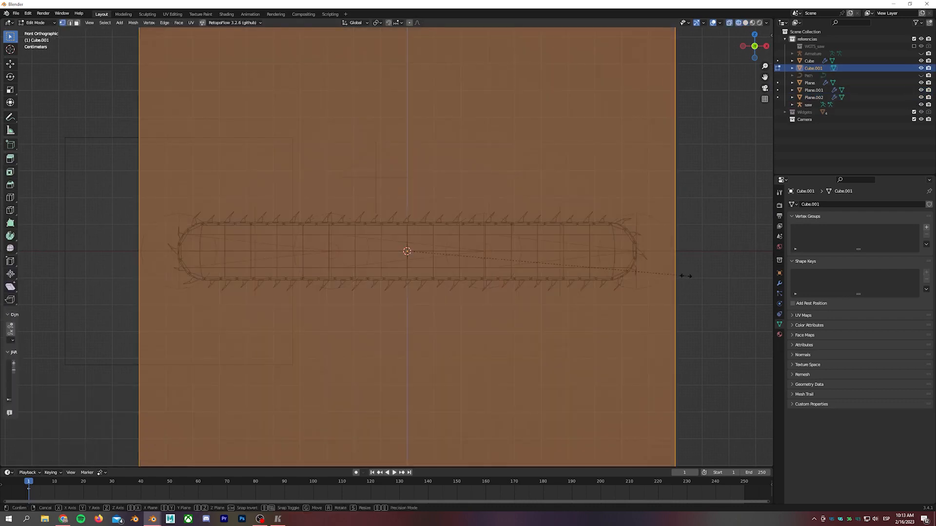
pyautogui.click(662, 268)
# - Flatten the cube around the saw, scaling it to about 0.188 along Z and about 0.036 along Y
pyautogui.press('s')
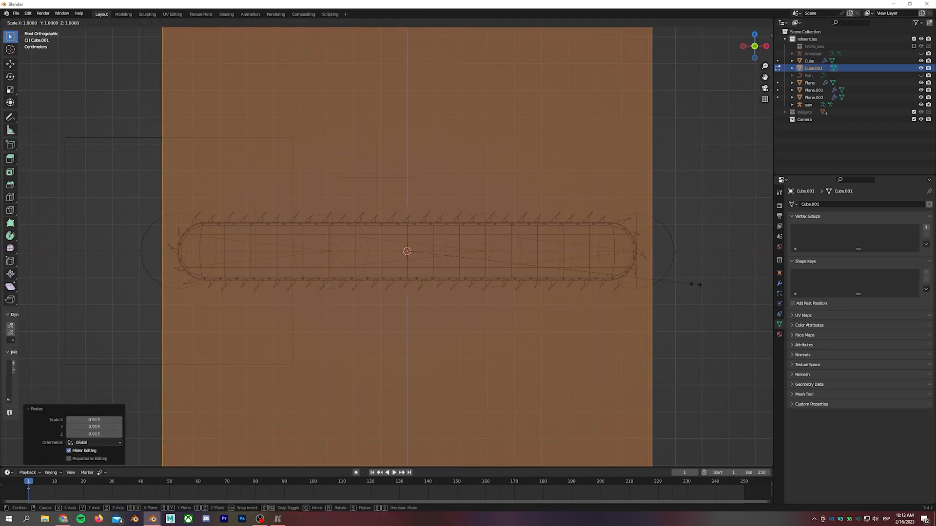
pyautogui.press('z')
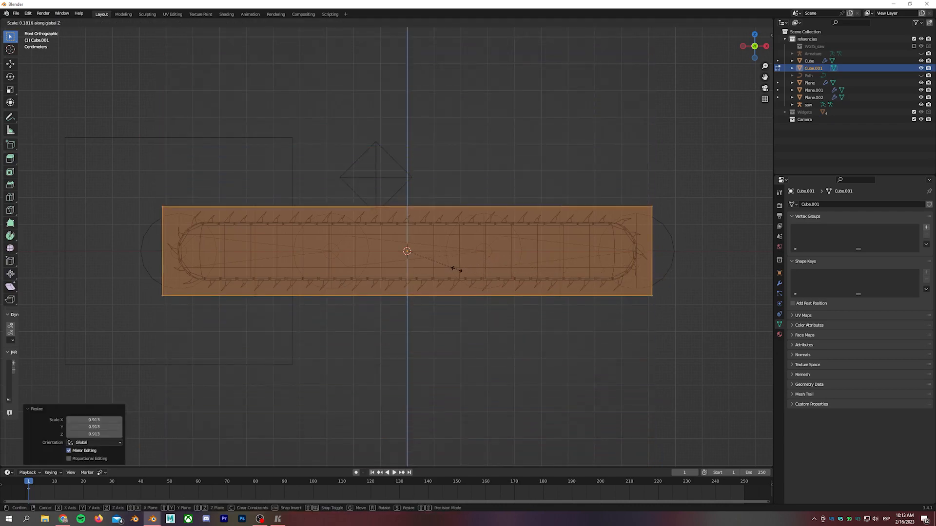
pyautogui.click(460, 270)
pyautogui.moveTo(460, 270); pyautogui.dragTo(507, 240, button='middle')
pyautogui.press('KP_7')
pyautogui.press('s')
pyautogui.press('y')
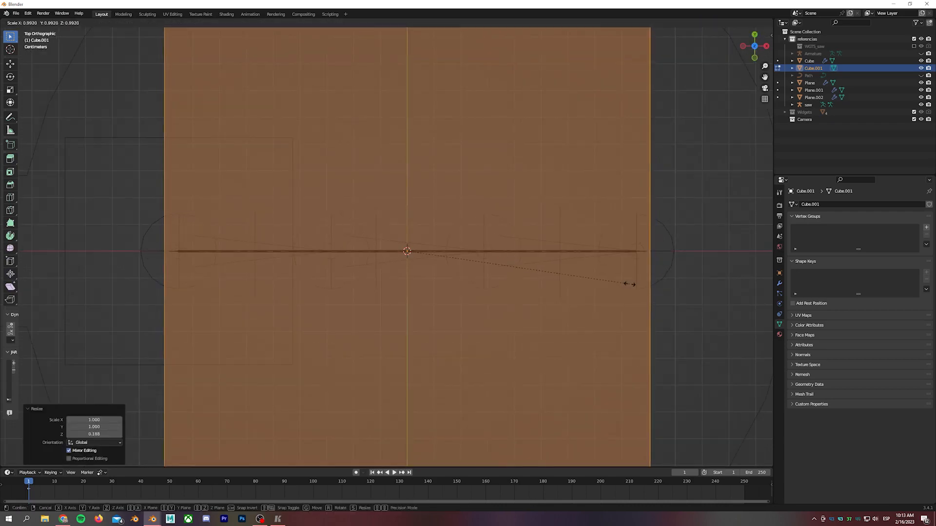
pyautogui.click(414, 254)
# - Scale the cube mesh uniformly by about 1.002 to enclose the saw's teeth, and return to Object Mode
pyautogui.press('KP_1')
pyautogui.scroll(1, 632, 259)
pyautogui.press('s')
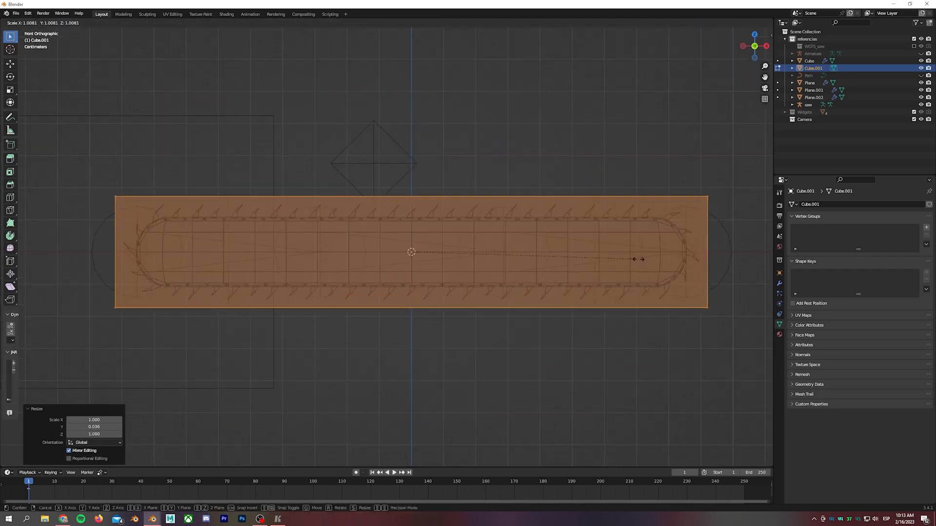
pyautogui.click(634, 259)
pyautogui.moveTo(634, 259); pyautogui.dragTo(560, 270, button='middle')
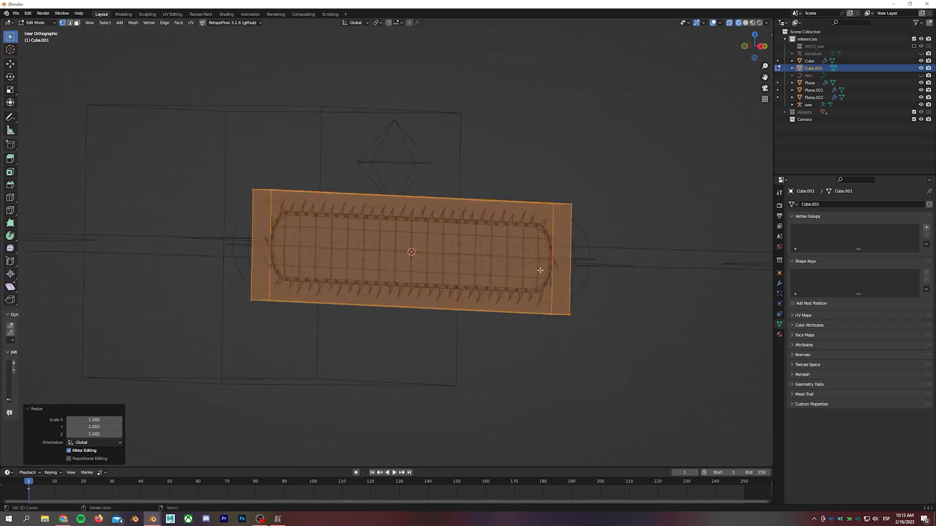
pyautogui.press('KP_1')
pyautogui.press('Tab')
pyautogui.hotkey('shift', 'z')
pyautogui.hotkey('shift', 'z')
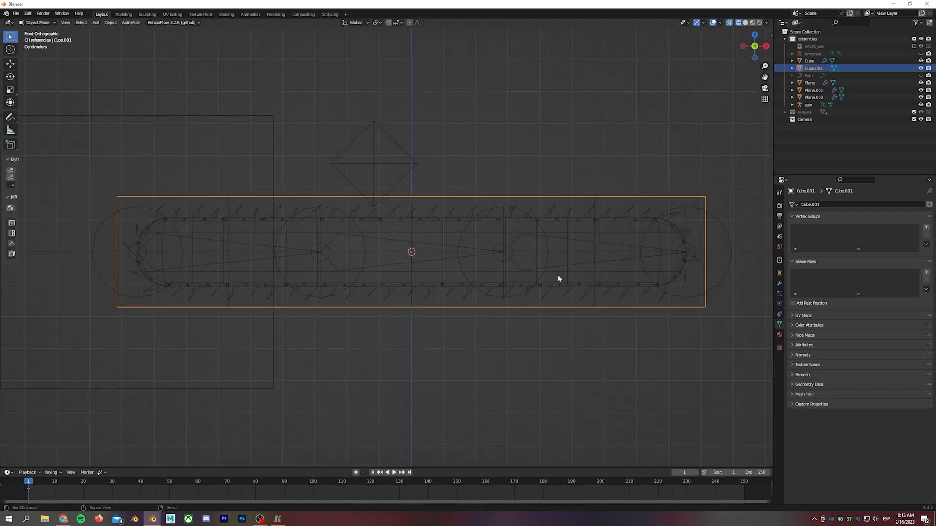
# - Set the cube's viewport display to Wire and return the viewport to solid shading
pyautogui.click(779, 273)
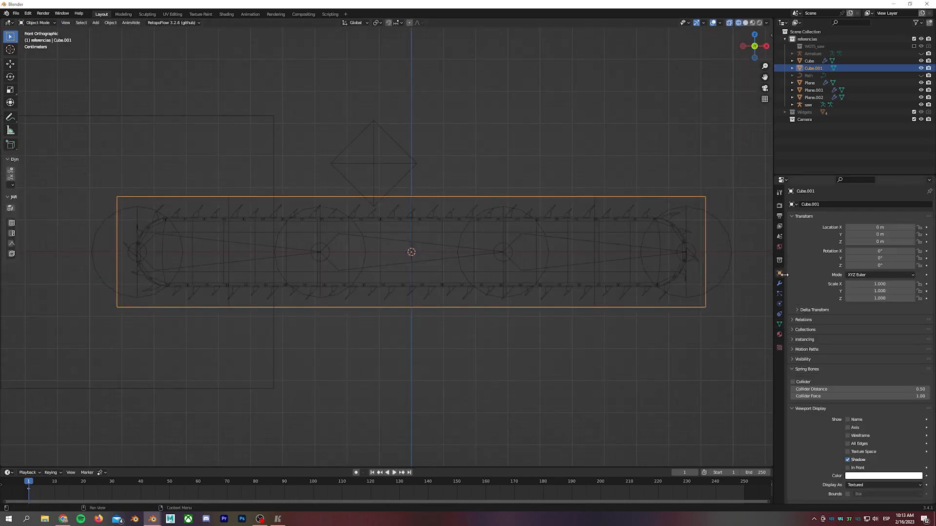
pyautogui.scroll(-1, 853, 404)
pyautogui.click(870, 466)
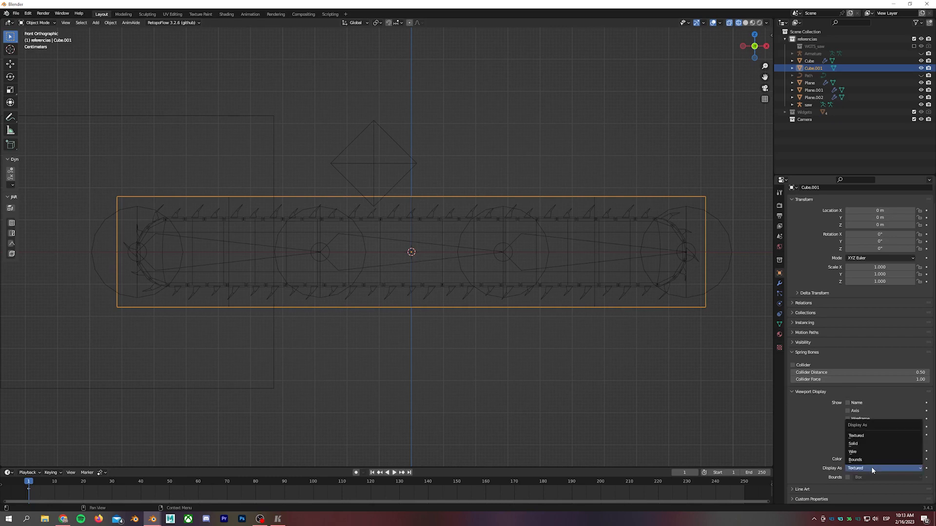
pyautogui.click(862, 452)
pyautogui.hotkey('shift', 'z')
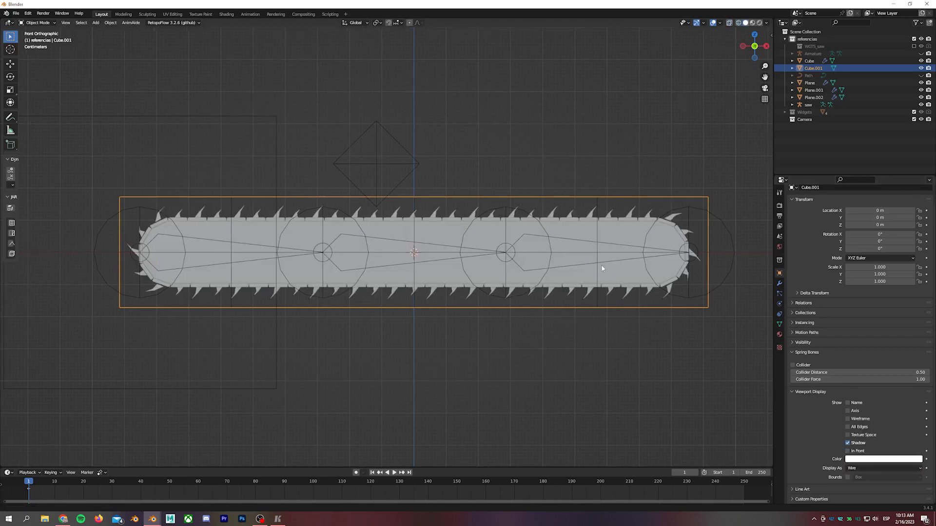
# - Add 15 evenly spaced vertical loop cuts along the cube's length without sliding them, and return to Object Mode
pyautogui.keyDown('ctrl'); pyautogui.scroll(-1, 601, 263); pyautogui.keyUp('ctrl')
pyautogui.press('Tab')
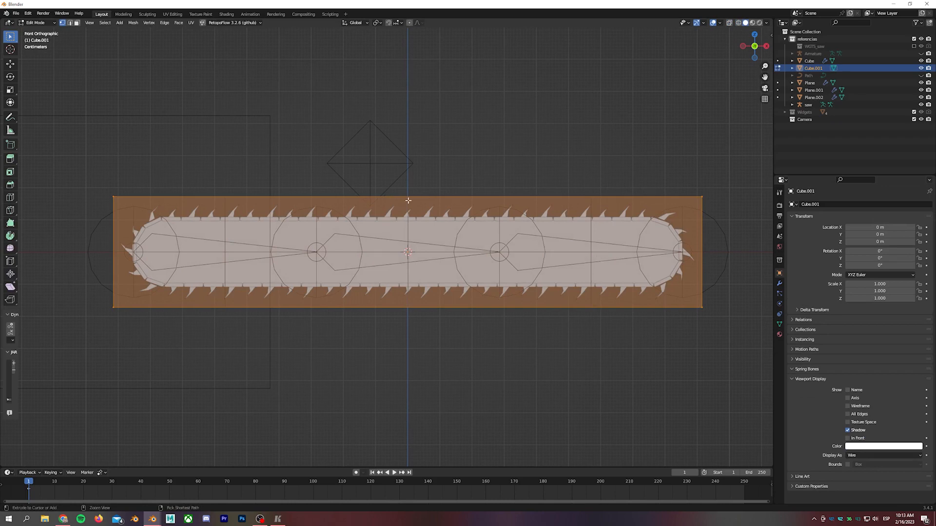
pyautogui.hotkey('ctrl', 'r')
pyautogui.scroll(10, 408, 200)
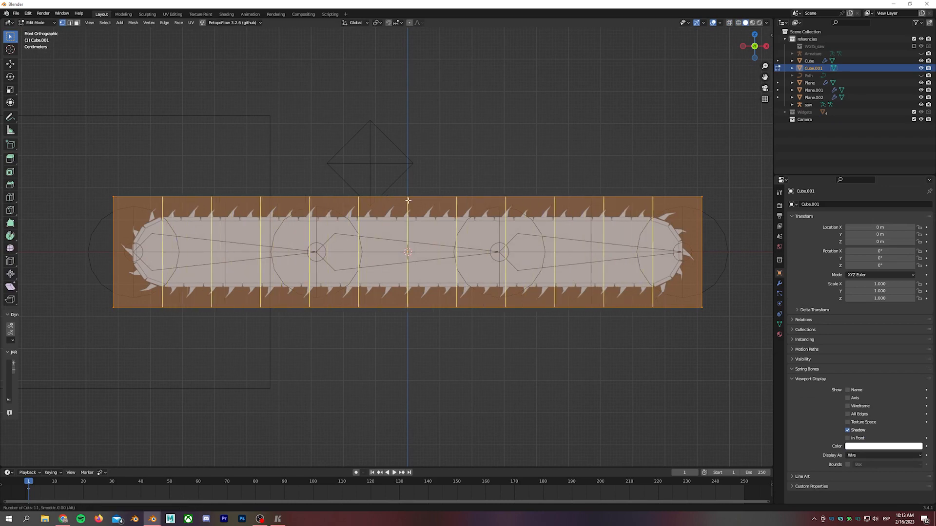
pyautogui.scroll(4, 408, 200)
pyautogui.click(408, 201)
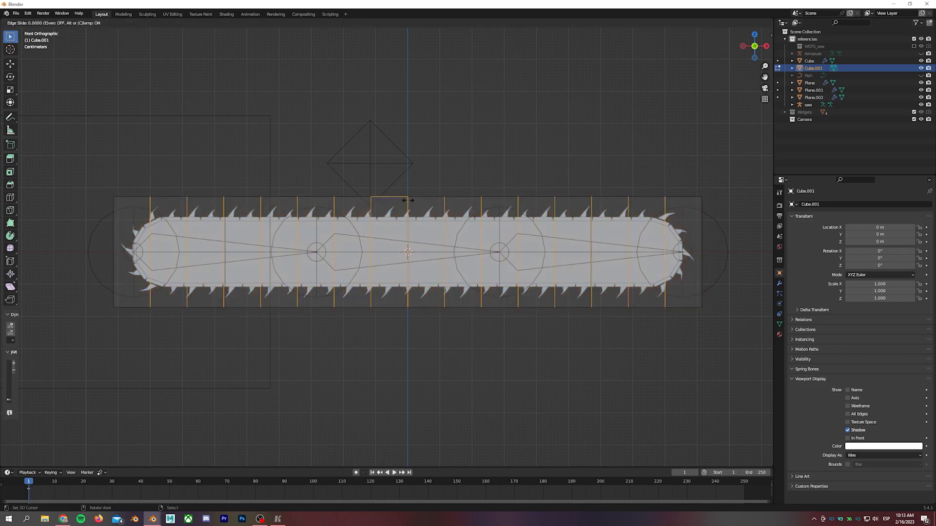
pyautogui.rightClick(415, 214)
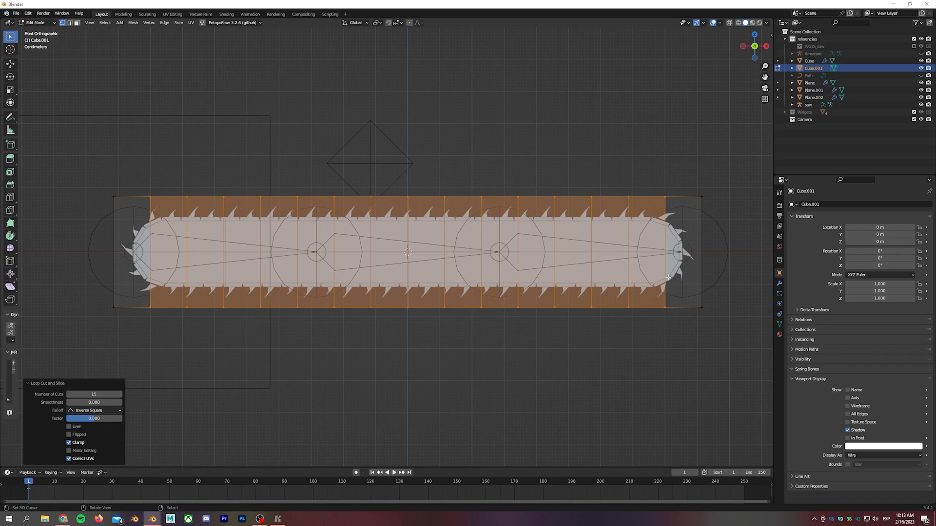
pyautogui.press('Tab')
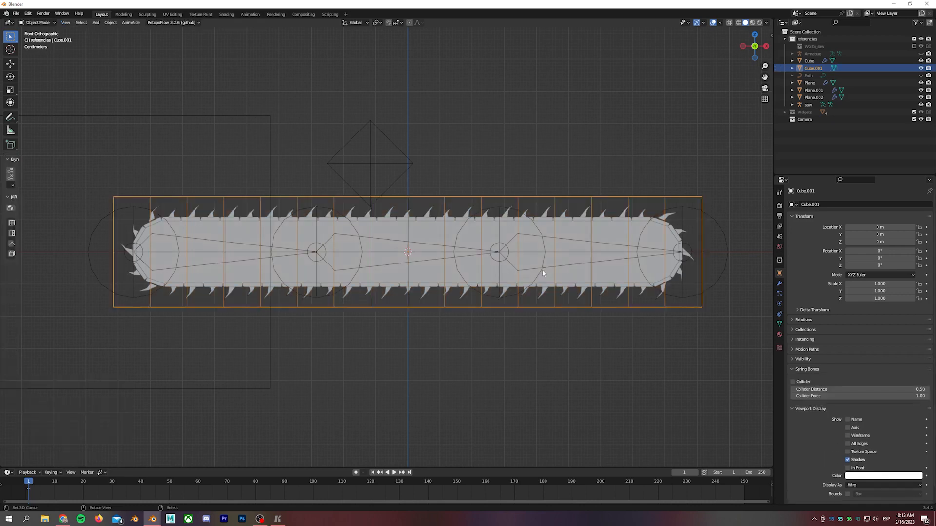
pyautogui.press('Tab')
pyautogui.press('Tab')
pyautogui.keyDown('shift'); pyautogui.moveTo(648, 284); pyautogui.dragTo(594, 282, button='middle'); pyautogui.keyUp('shift')
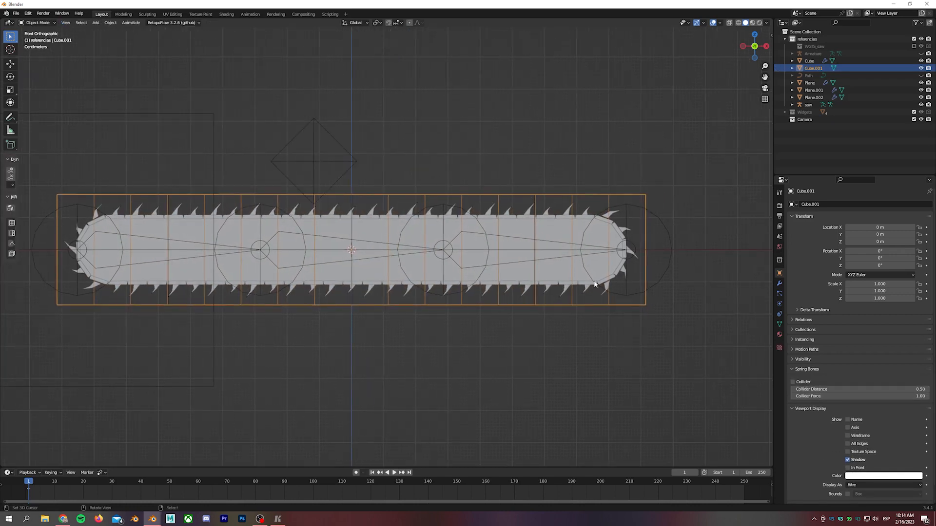
# - Parent the wireframe cage to the saw rig using Armature Deform with Automatic Weights
pyautogui.scroll(3, 580, 285)
pyautogui.scroll(-1, 574, 286)
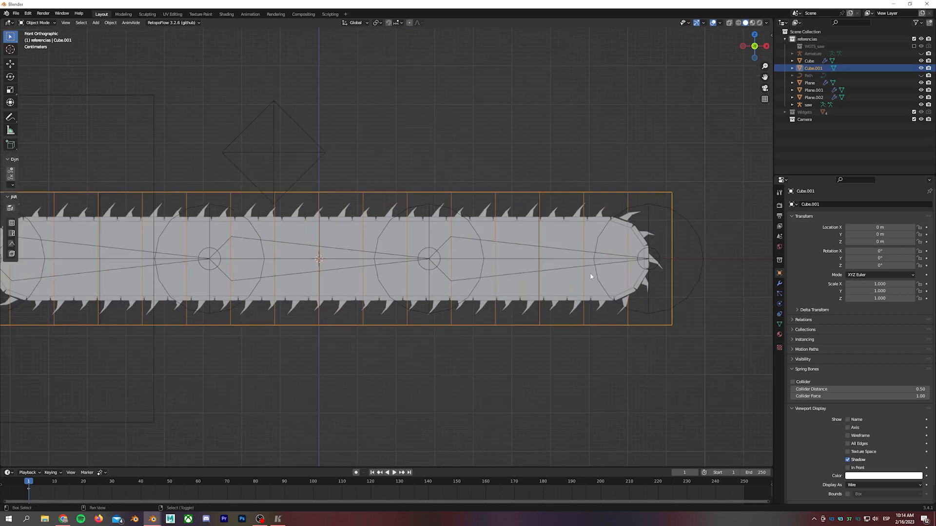
pyautogui.keyDown('shift'); pyautogui.moveTo(590, 276); pyautogui.dragTo(538, 285, button='middle'); pyautogui.keyUp('shift')
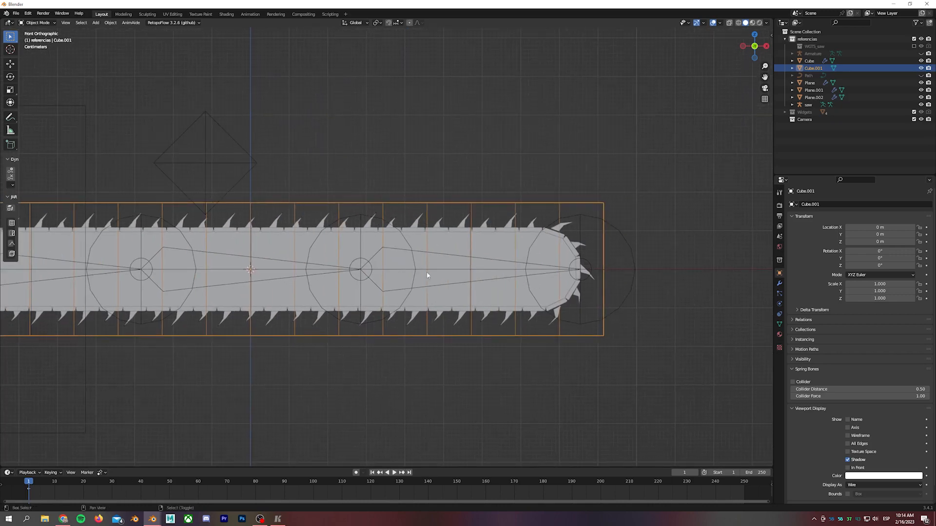
pyautogui.moveTo(426, 273)
pyautogui.keyDown('shift'); pyautogui.mouseDown(button='middle')
pyautogui.moveTo(508, 270)
pyautogui.moveTo(443, 276)
pyautogui.mouseUp(button='middle'); pyautogui.keyUp('shift')
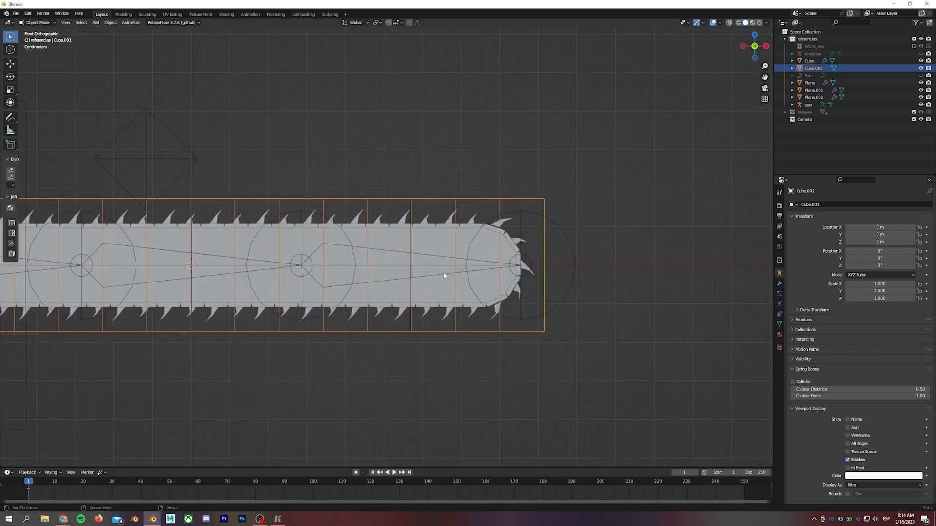
pyautogui.keyDown('shift'); pyautogui.click(562, 230); pyautogui.keyUp('shift')
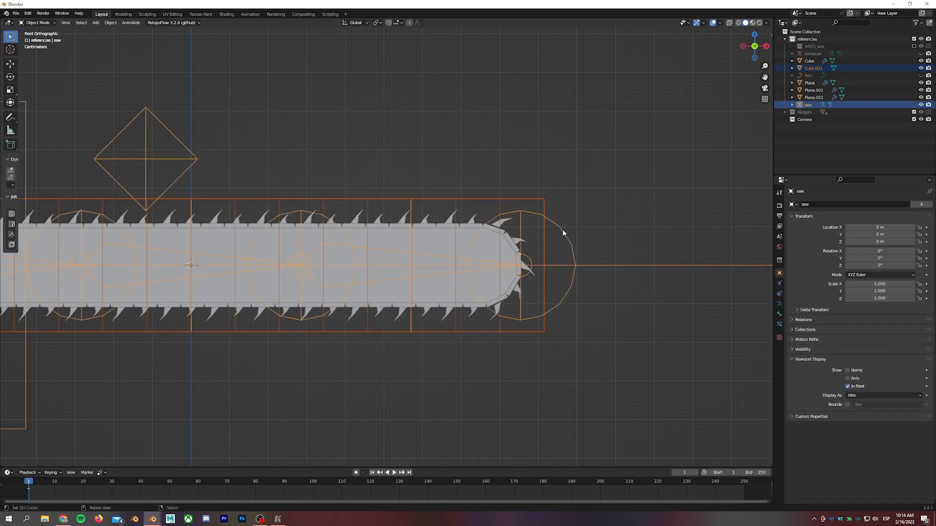
pyautogui.hotkey('ctrl', 'p')
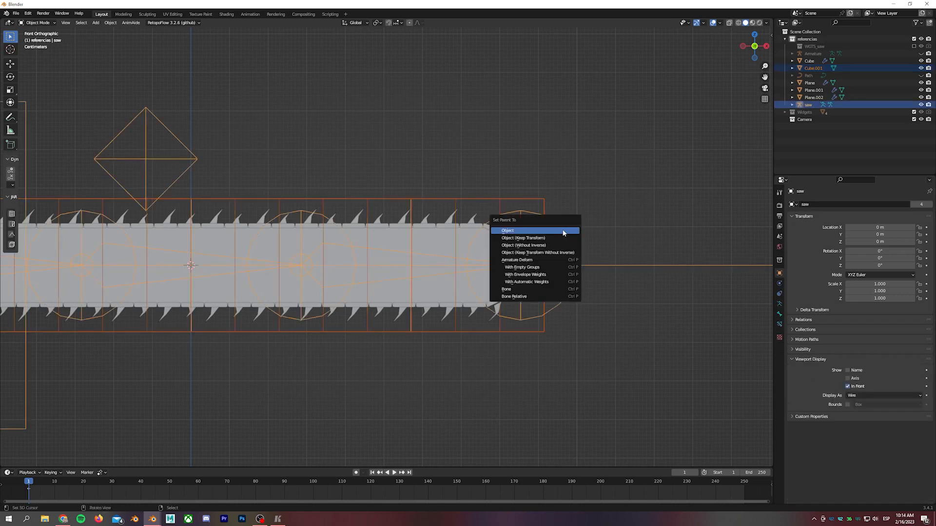
pyautogui.click(536, 282)
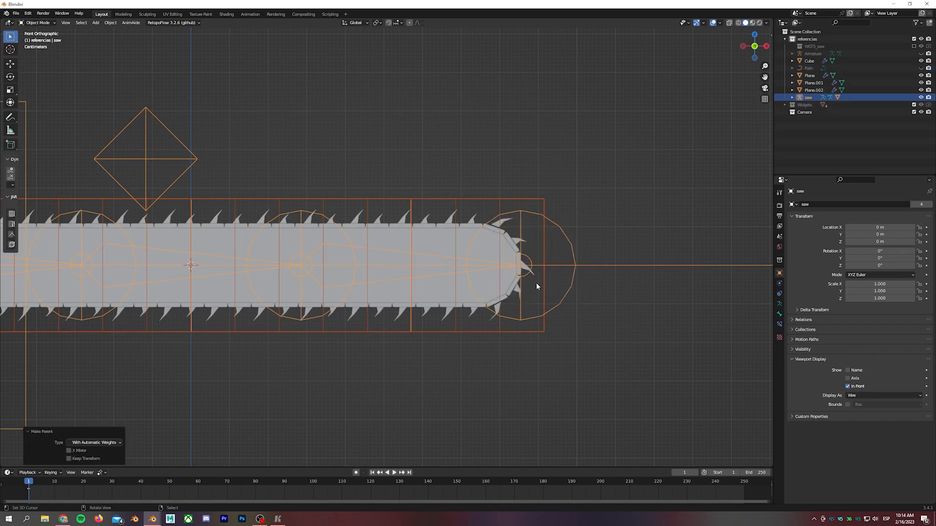
# - Select the wireframe cage and examine the settings of its Armature modifier
pyautogui.press('KP_Decimal')
pyautogui.click(594, 213)
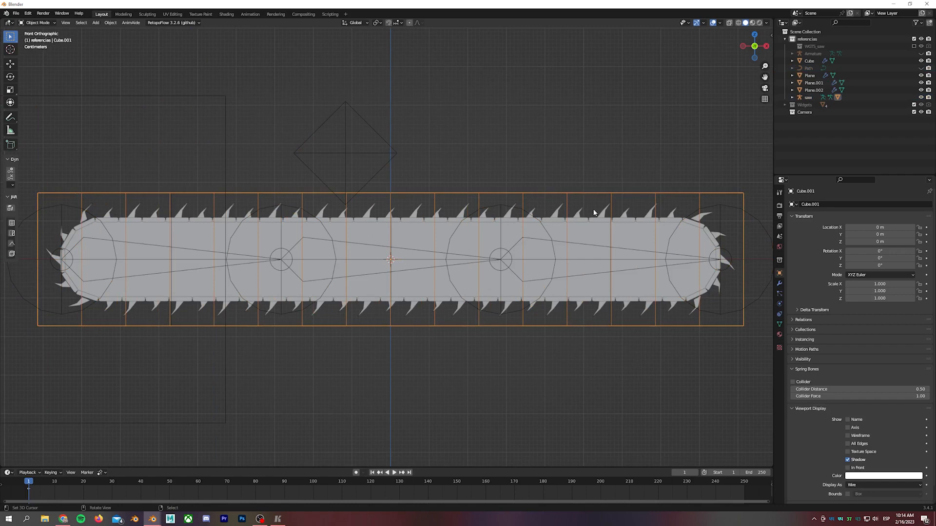
pyautogui.click(780, 283)
pyautogui.keyDown('shift'); pyautogui.moveTo(740, 271); pyautogui.dragTo(665, 277, button='middle'); pyautogui.keyUp('shift')
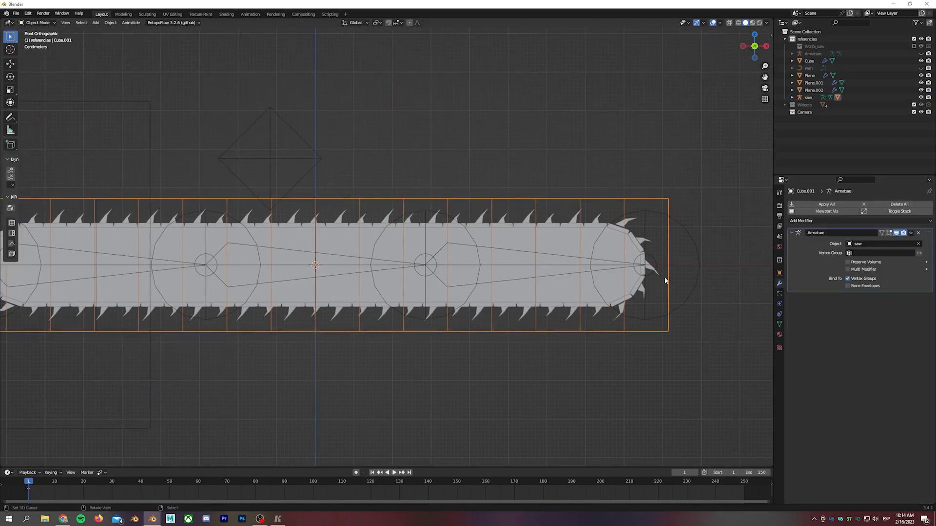
pyautogui.click(792, 233)
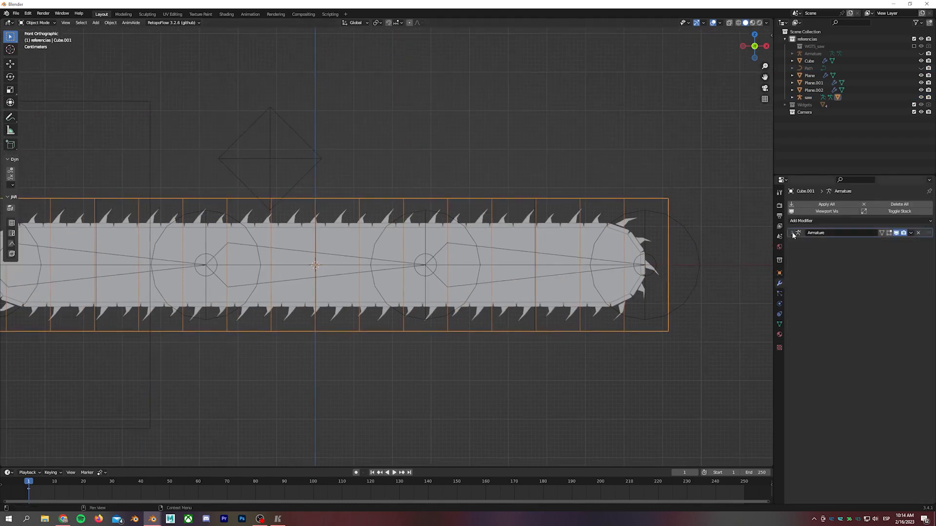
pyautogui.click(792, 233)
# - Put the saw rig in Pose Mode and raise the tweak_Bone.001 control about 0.36 m to test the cage's bending
pyautogui.keyDown('shift'); pyautogui.moveTo(480, 255); pyautogui.dragTo(499, 273, button='middle'); pyautogui.keyUp('shift')
pyautogui.rightClick(474, 215)
pyautogui.hotkey('ctrl', 'Tab')
pyautogui.rightClick(474, 215)
pyautogui.scroll(-2, 499, 273)
pyautogui.press('g')
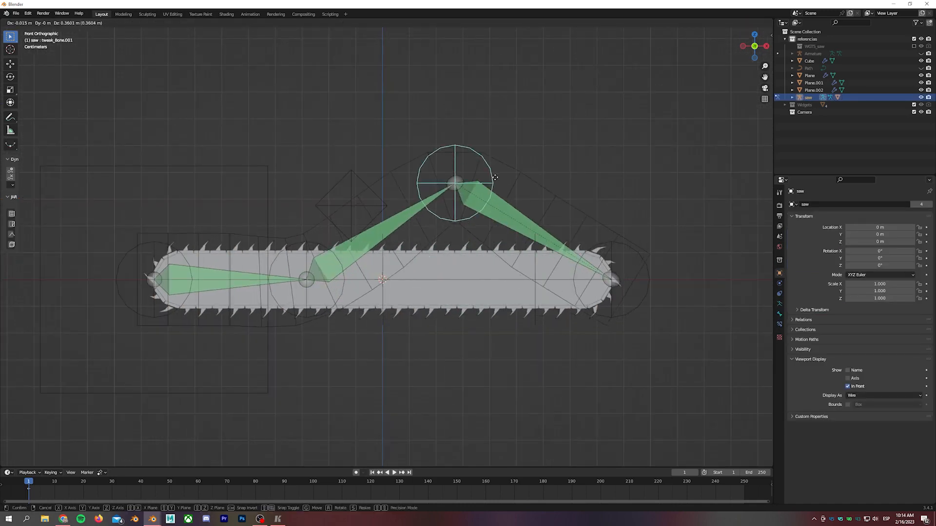
pyautogui.click(495, 176)
# - Lower the tweak_Bone.002 control about 0.36 m to test the cage, and clear the location of all controls
pyautogui.rightClick(303, 248)
pyautogui.press('g')
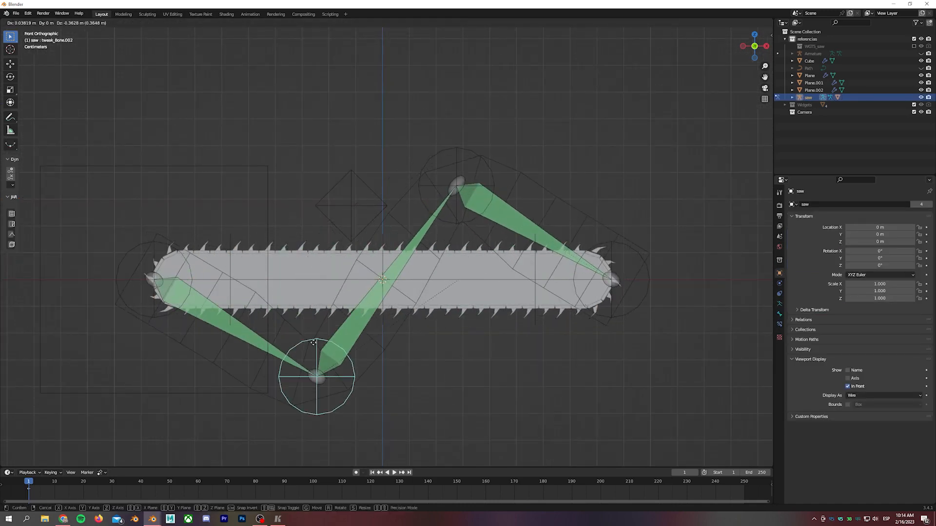
pyautogui.click(314, 347)
pyautogui.press('a')
pyautogui.press('a')
pyautogui.hotkey('alt', 'g')
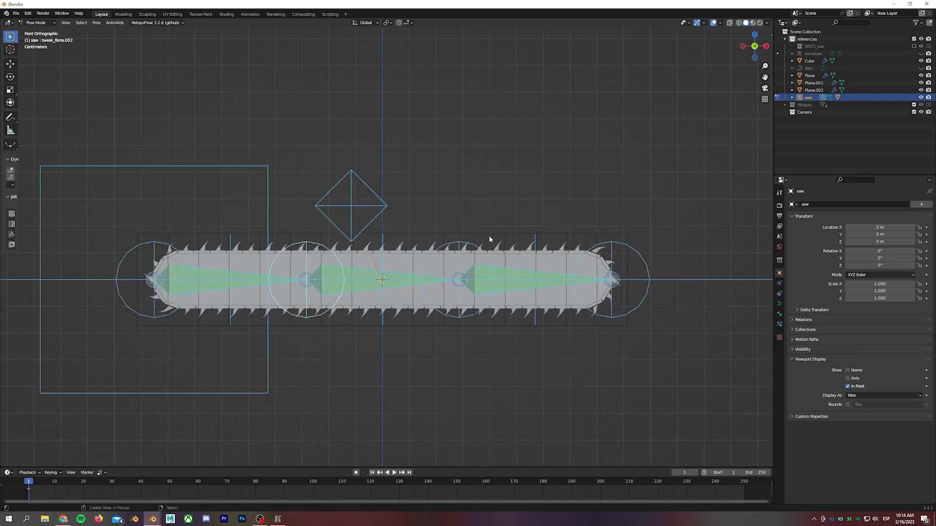
# - Raise the tweak_Bone.001 control once more to test the cage, clear its location, and return to Object Mode
pyautogui.rightClick(463, 242)
pyautogui.press('g')
pyautogui.click(461, 164)
pyautogui.press('a')
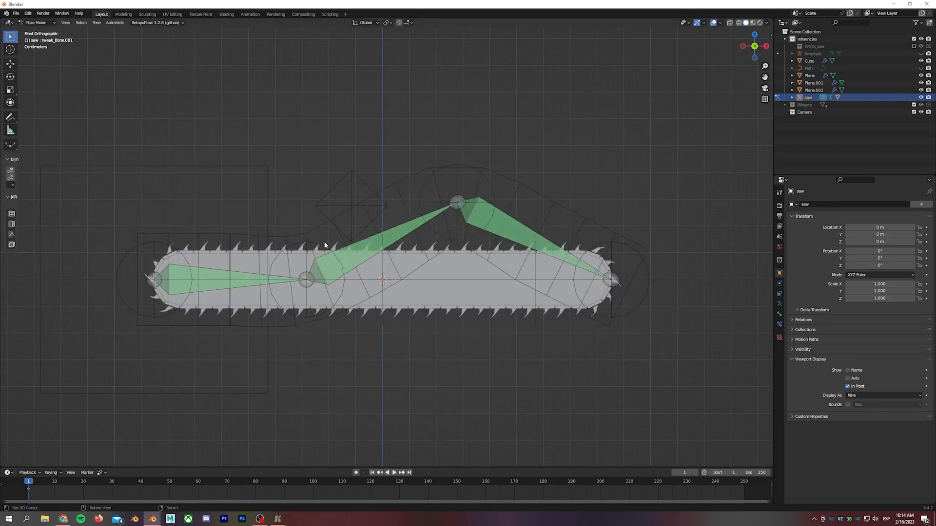
pyautogui.rightClick(465, 164)
pyautogui.hotkey('alt', 'g')
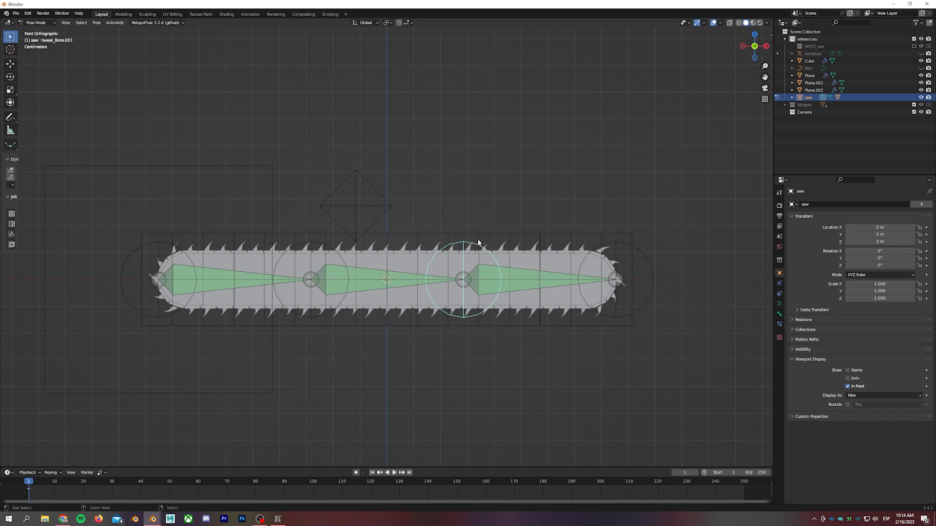
pyautogui.hotkey('ctrl', 'Tab')
# - Select the saw's Plane object and add a Mesh Deform modifier below its Subdivision and Solidify modifiers
pyautogui.keyDown('shift'); pyautogui.moveTo(488, 247); pyautogui.dragTo(458, 222, button='middle'); pyautogui.keyUp('shift')
pyautogui.scroll(2, 458, 222)
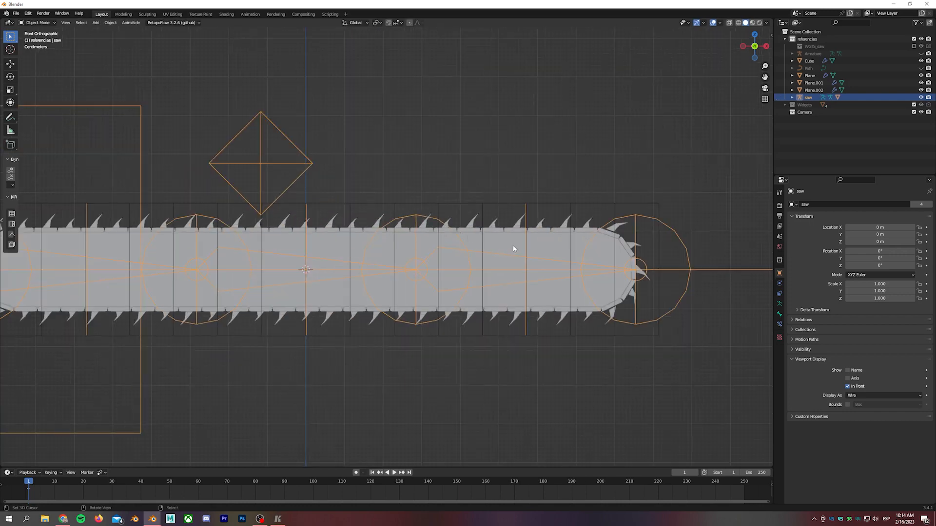
pyautogui.rightClick(508, 239)
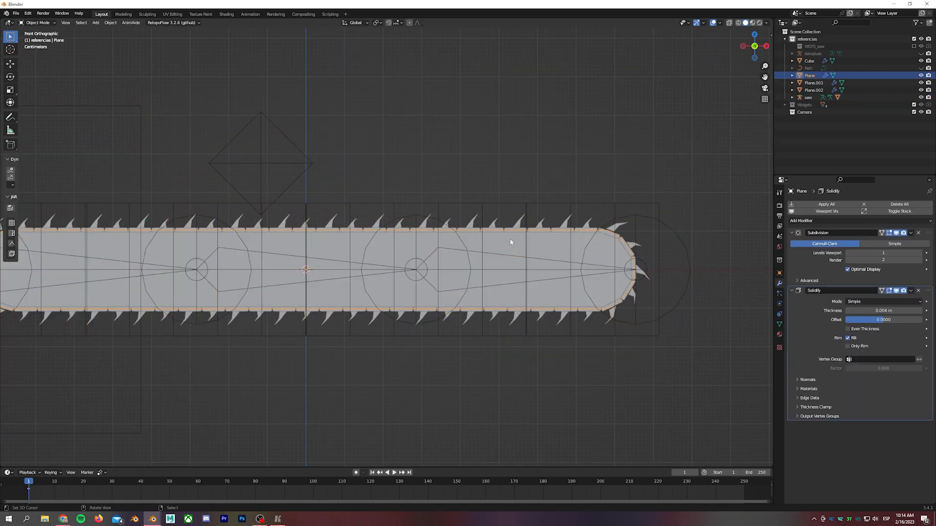
pyautogui.rightClick(535, 203)
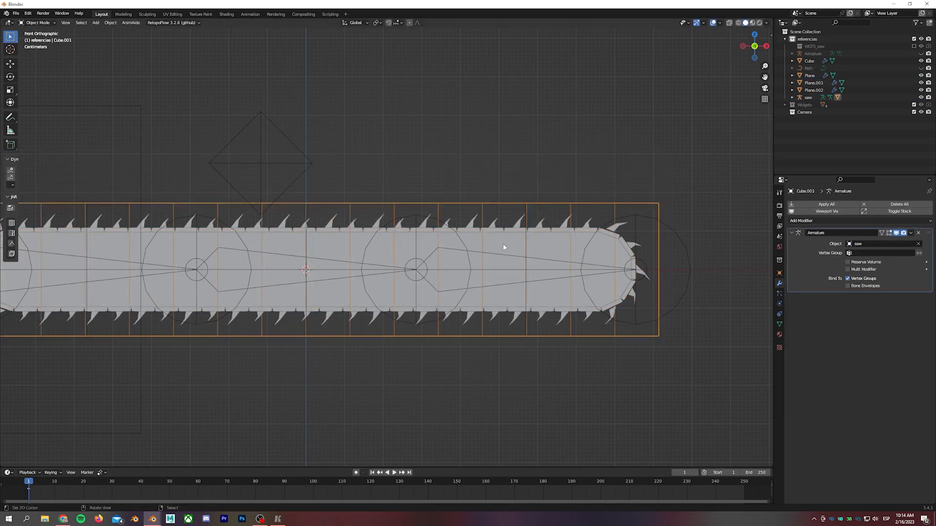
pyautogui.rightClick(603, 249)
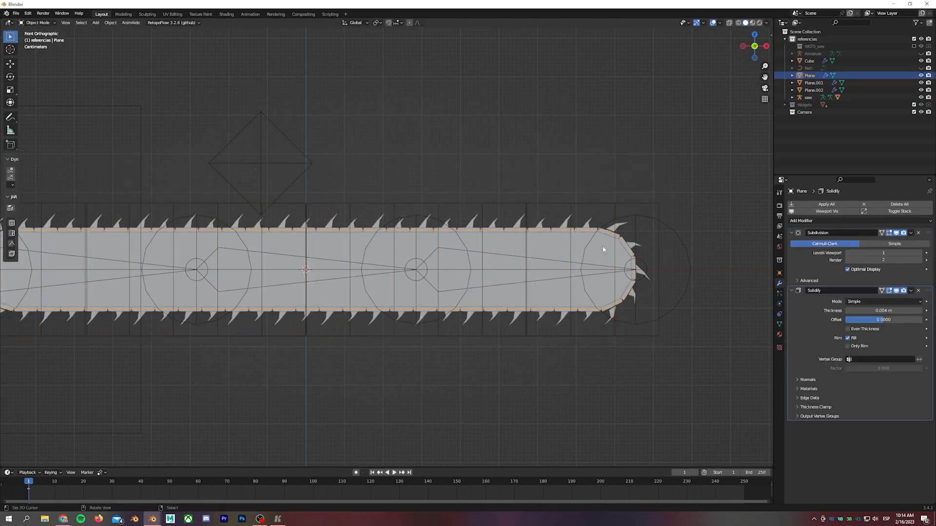
pyautogui.click(791, 236)
pyautogui.click(792, 244)
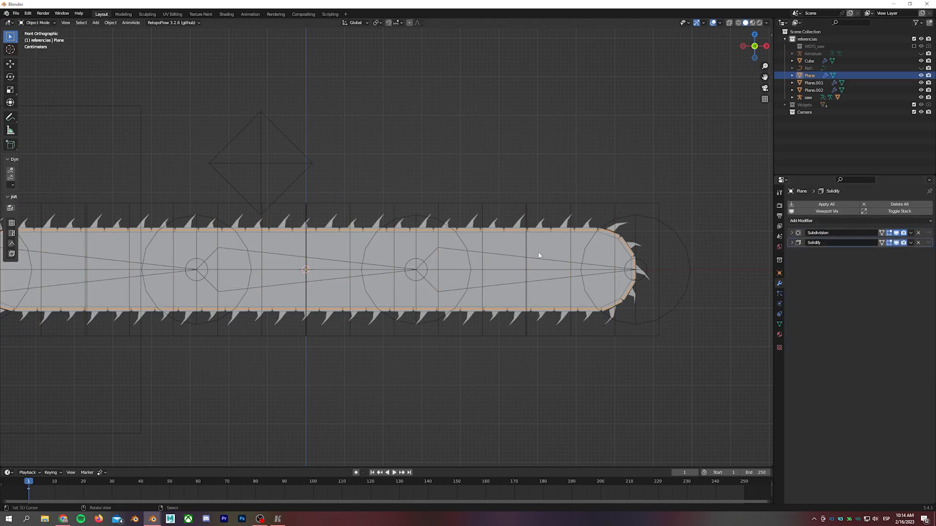
pyautogui.click(843, 222)
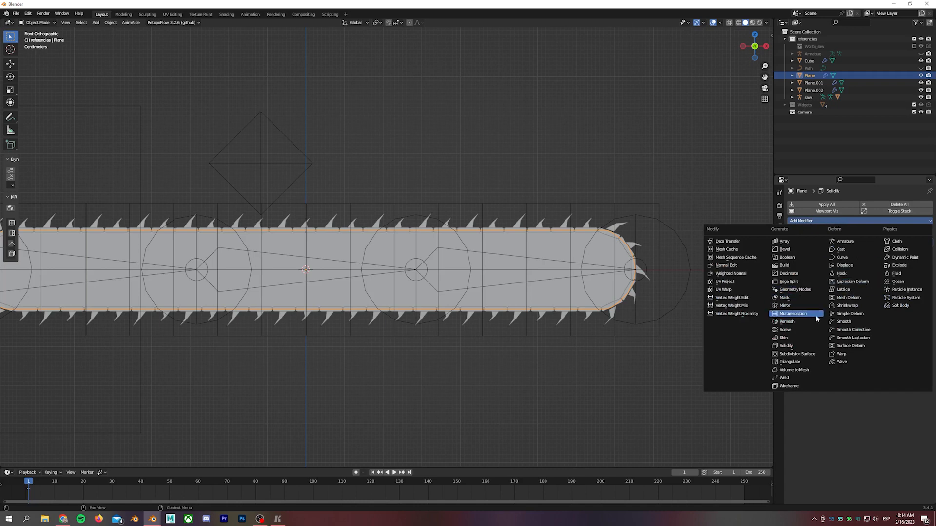
pyautogui.click(849, 297)
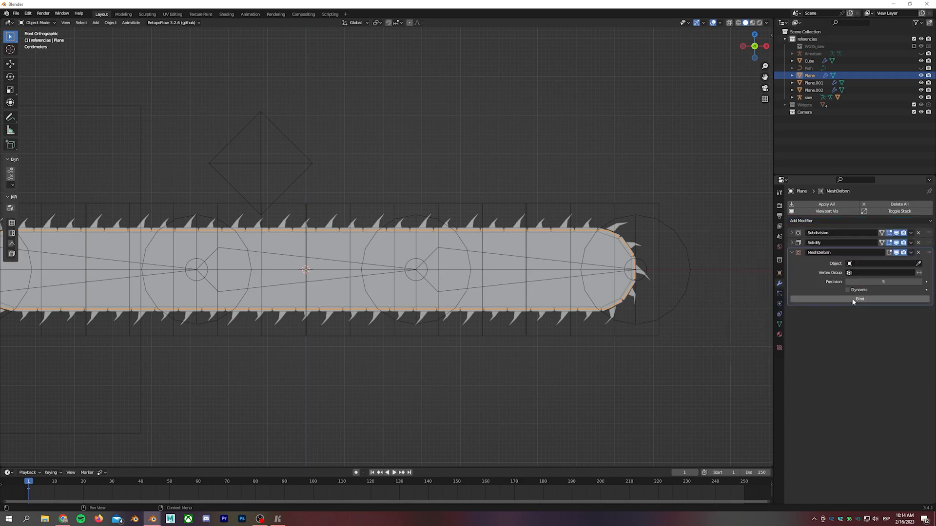
# - Assign the Cube.001 cage as the Plane's Mesh Deform object and bind it
pyautogui.click(918, 263)
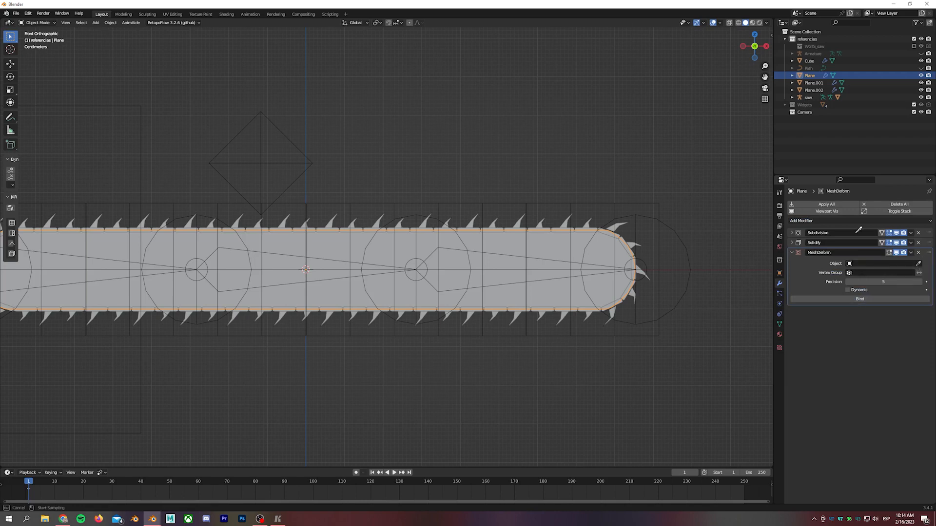
pyautogui.click(653, 206)
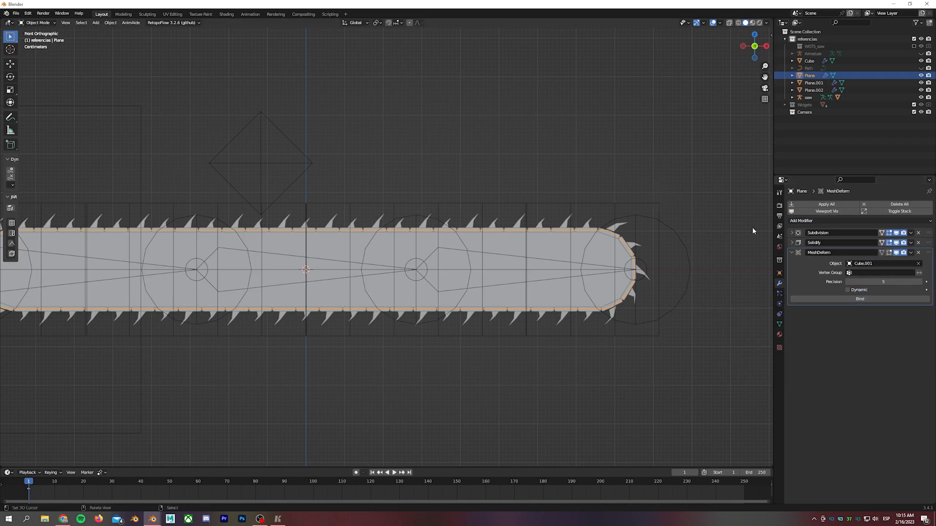
pyautogui.click(865, 300)
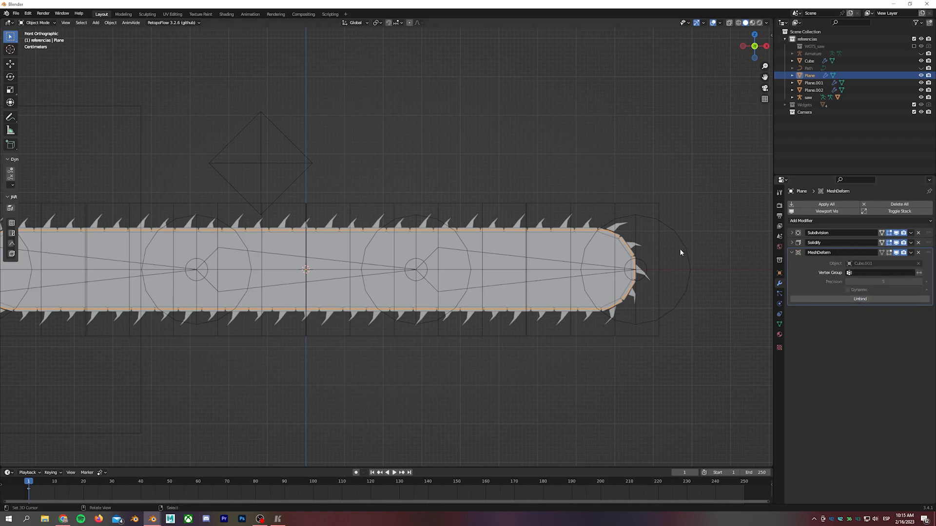
# - Put the saw rig in Pose Mode and try moving the tweak_Bone.001 control to test the bound Plane, cancelling each move
pyautogui.click(408, 218)
pyautogui.hotkey('ctrl', 'Tab')
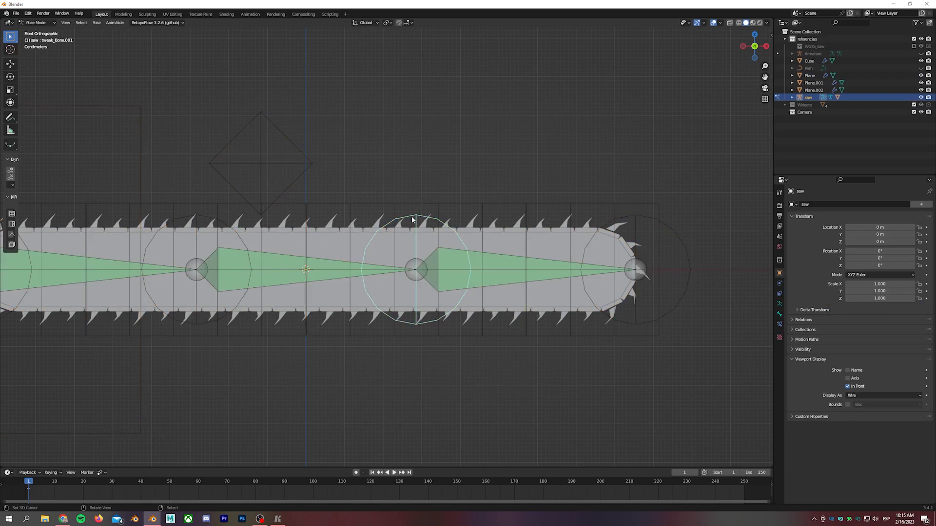
pyautogui.press('g')
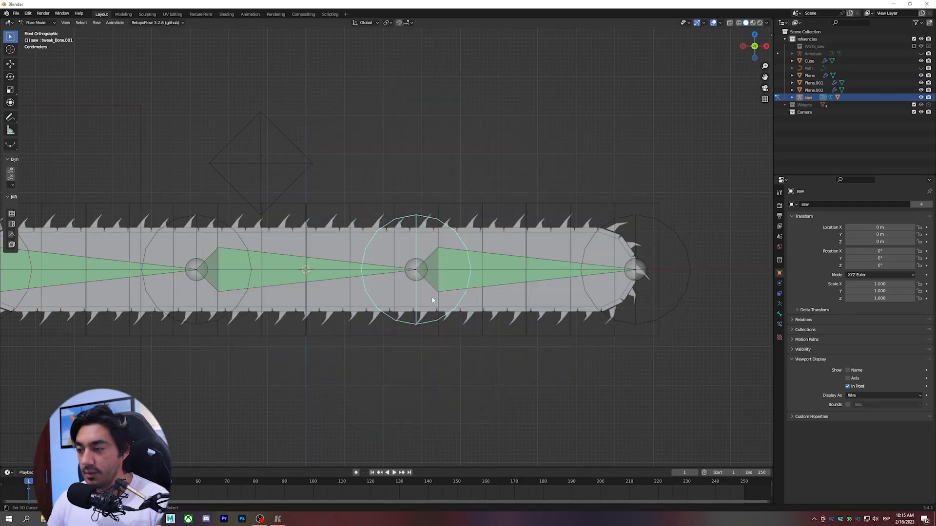
pyautogui.press('Escape')
pyautogui.scroll(-3, 445, 324)
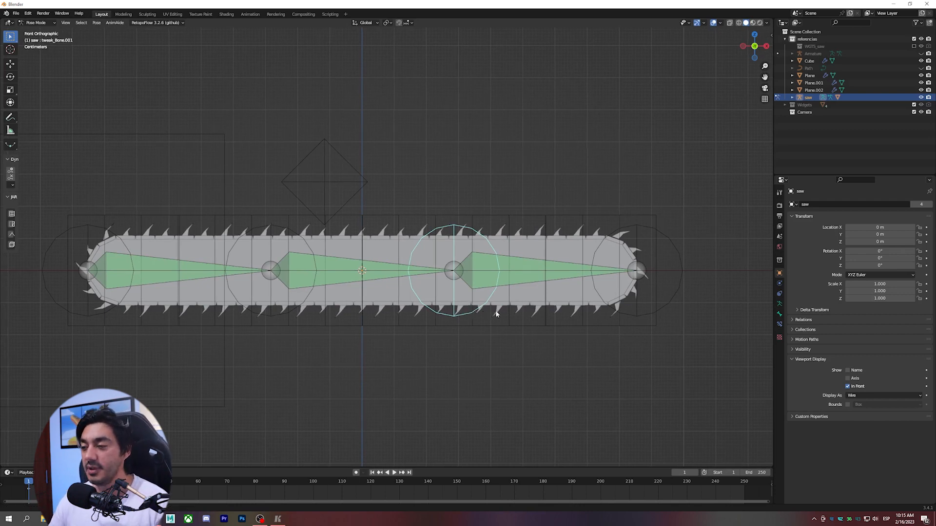
pyautogui.keyDown('shift'); pyautogui.moveTo(482, 307); pyautogui.dragTo(514, 311, button='middle'); pyautogui.keyUp('shift')
pyautogui.scroll(2, 512, 316)
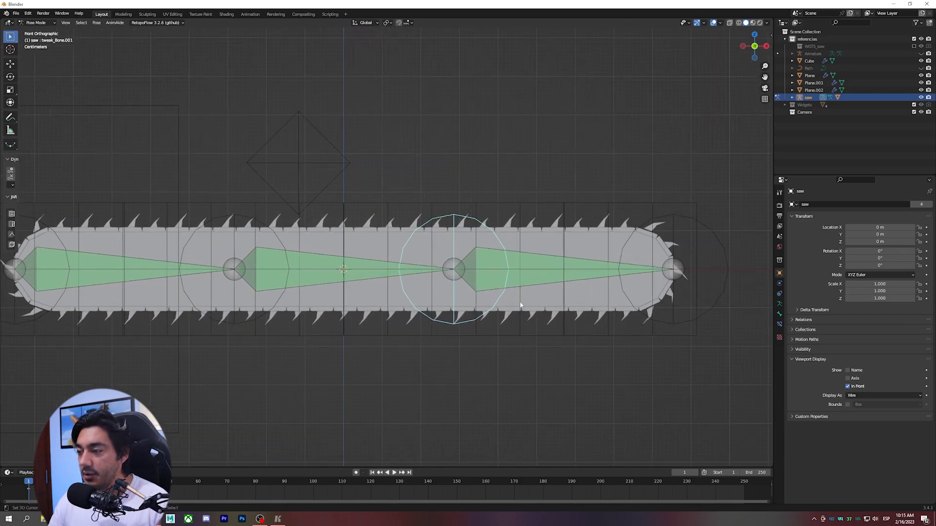
pyautogui.press('g')
pyautogui.press('Escape')
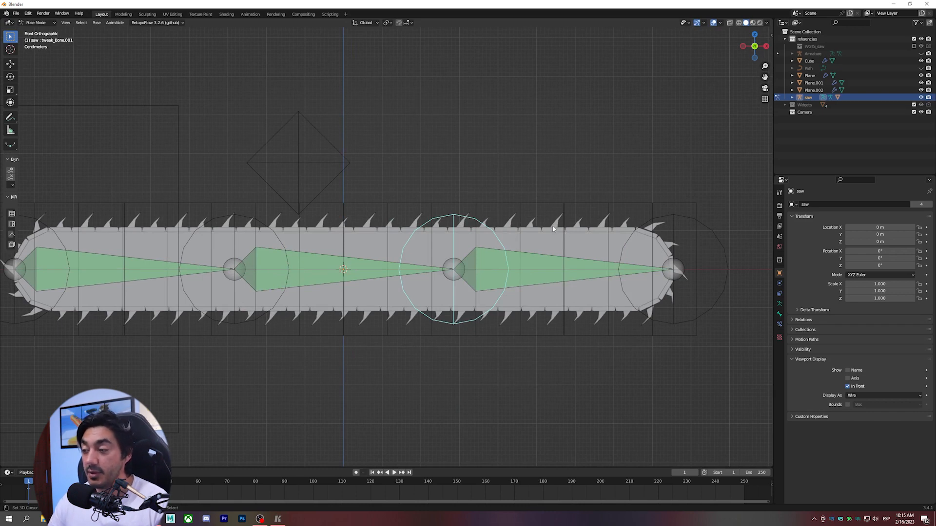
# - Add a Mesh Deform modifier to the chain's Cube object in Object Mode, target the Cube.001 cage, and bind it
pyautogui.hotkey('ctrl', 'Tab')
pyautogui.click(580, 233)
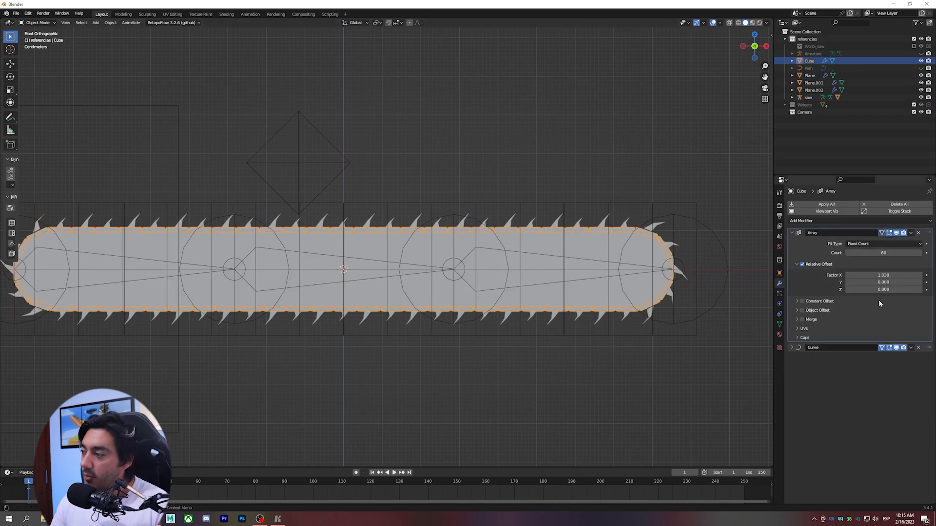
pyautogui.click(796, 233)
pyautogui.click(827, 221)
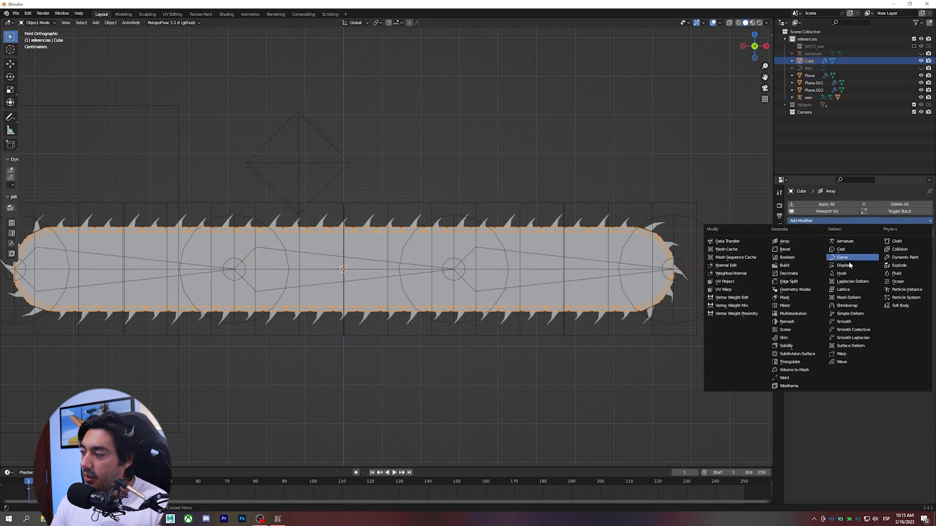
pyautogui.click(853, 298)
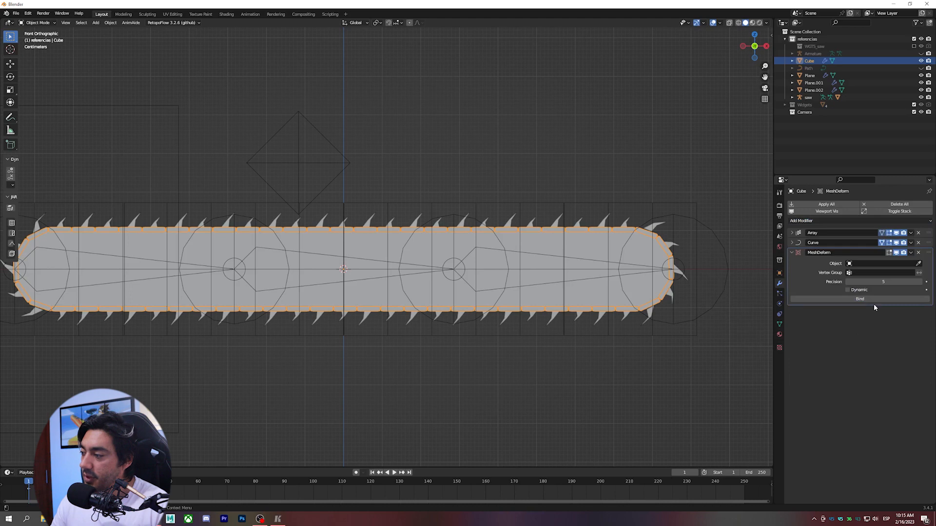
pyautogui.click(919, 264)
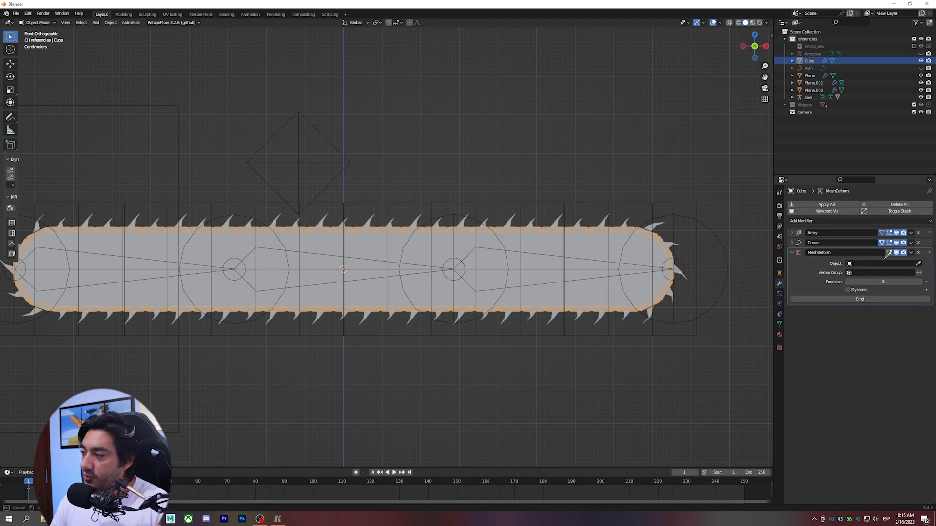
pyautogui.click(697, 204)
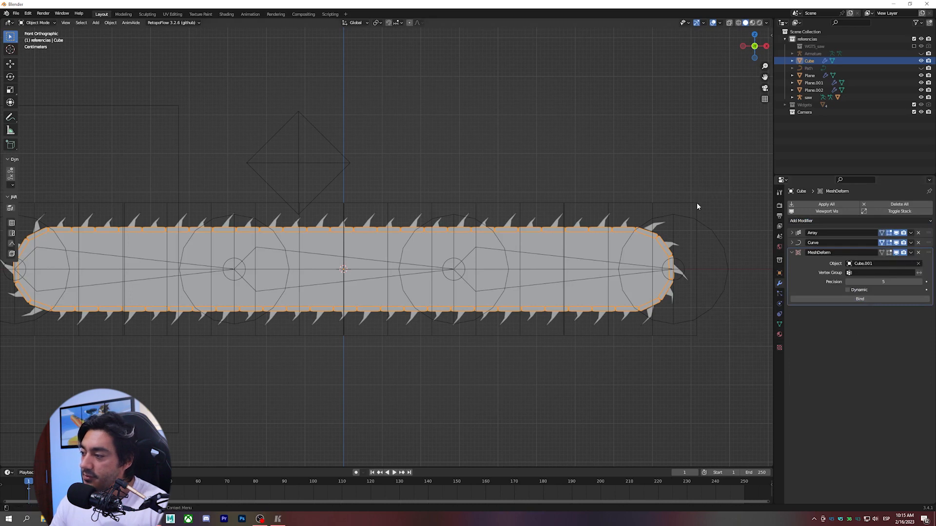
pyautogui.click(867, 298)
# - Put the saw rig in Pose Mode and pull the tweak_Bone.001 control down to test the bound chain
pyautogui.rightClick(449, 219)
pyautogui.hotkey('ctrl', 'Tab')
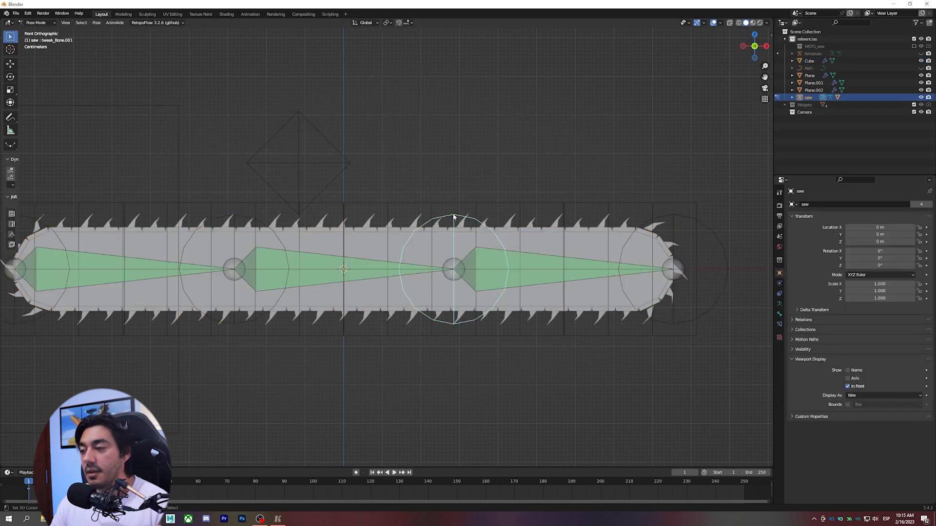
pyautogui.press('g')
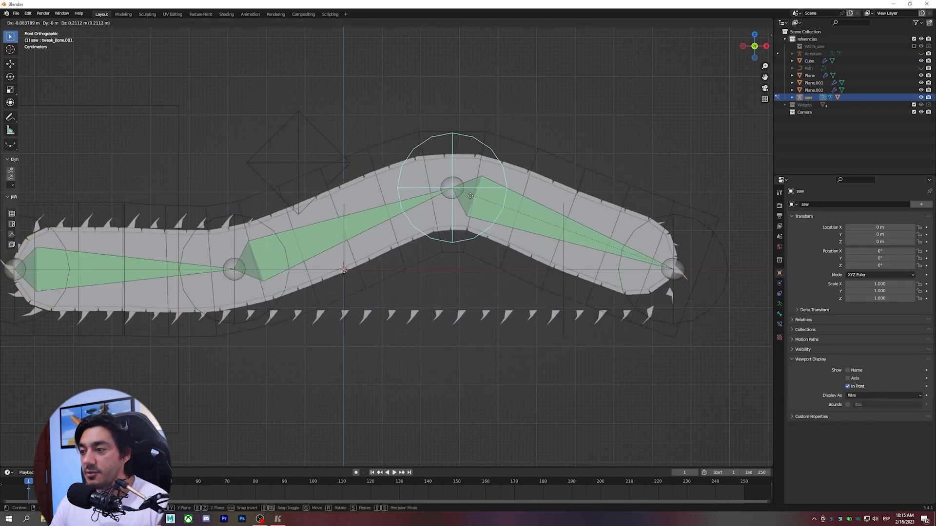
pyautogui.click(472, 358)
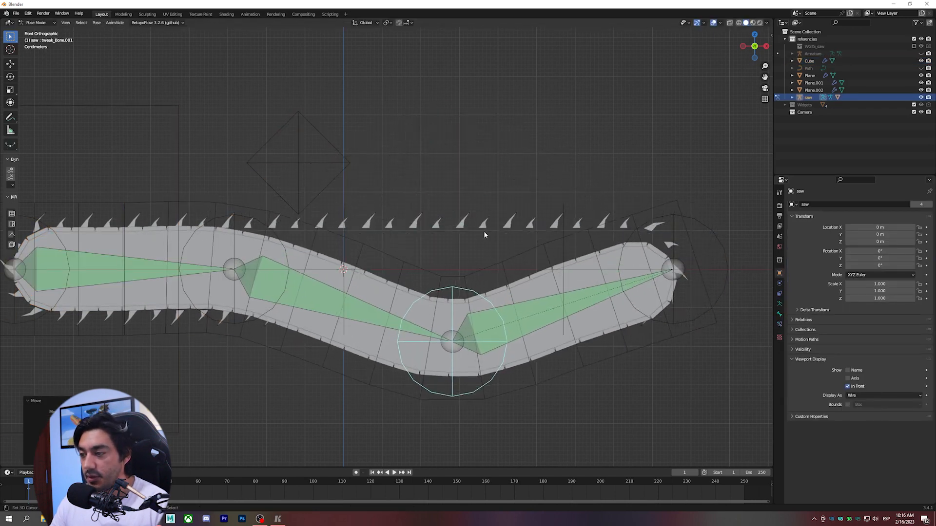
# - Select both sets of saw teeth, Plane.001 and Plane.002, and hide them in the viewport
pyautogui.rightClick(484, 226)
pyautogui.keyDown('shift'); pyautogui.rightClick(463, 223); pyautogui.keyUp('shift')
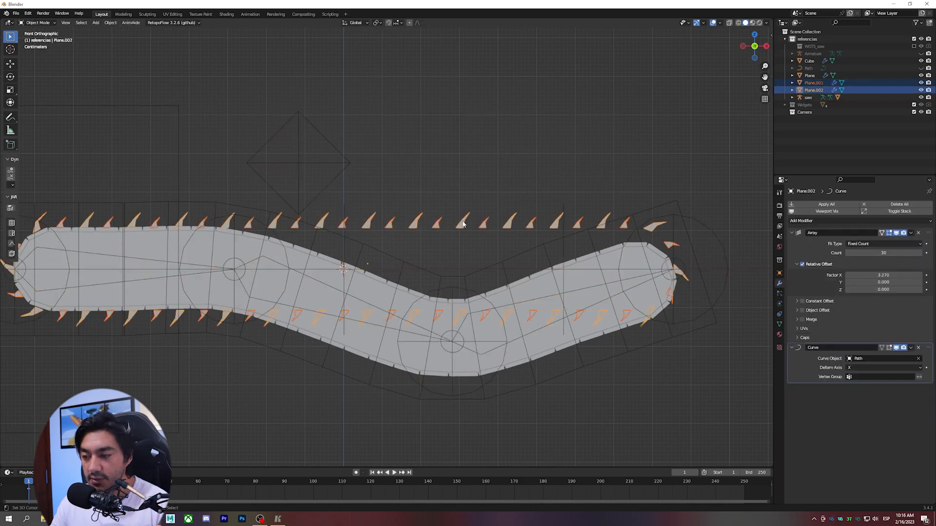
pyautogui.moveTo(921, 83); pyautogui.dragTo(921, 90)
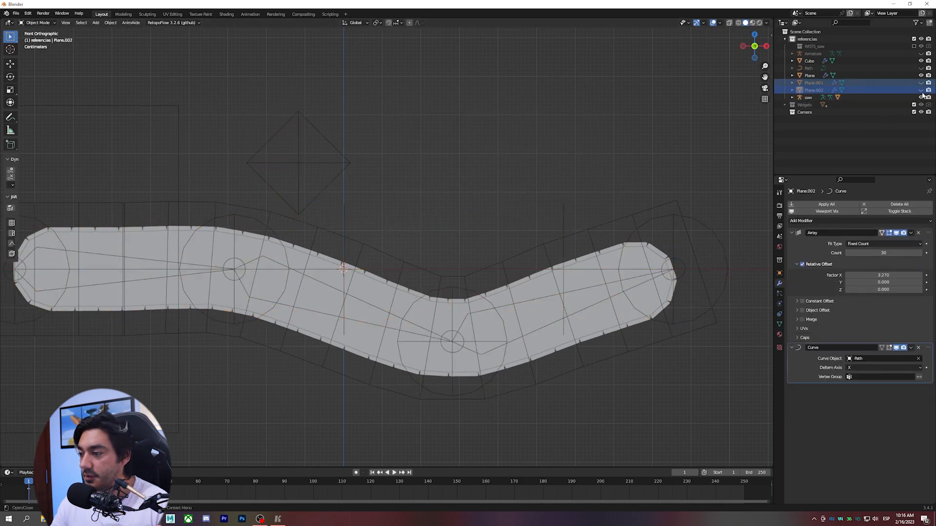
# - Clear the tweak_Bone.001 control's location in Pose Mode and try moving it along Z, cancelling the move
pyautogui.rightClick(462, 288)
pyautogui.hotkey('ctrl', 'Tab')
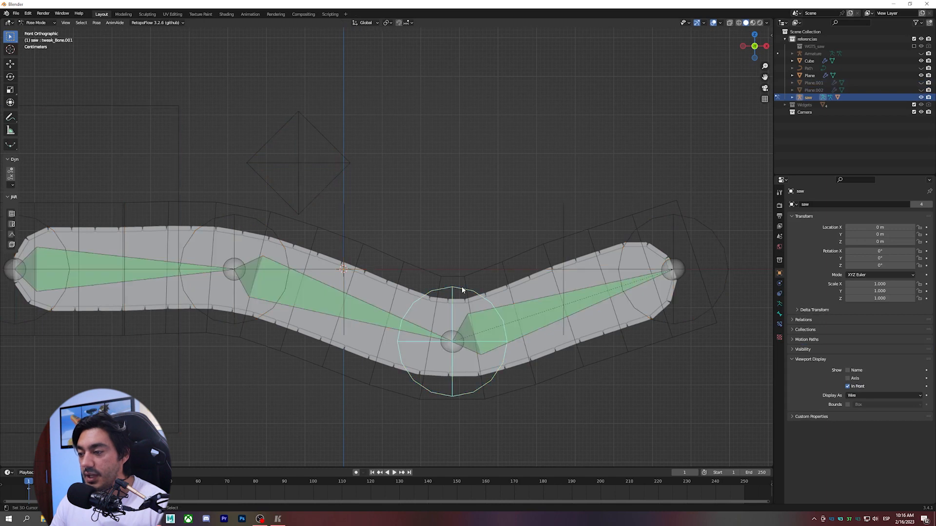
pyautogui.hotkey('alt', 'g')
pyautogui.press('g')
pyautogui.press('z')
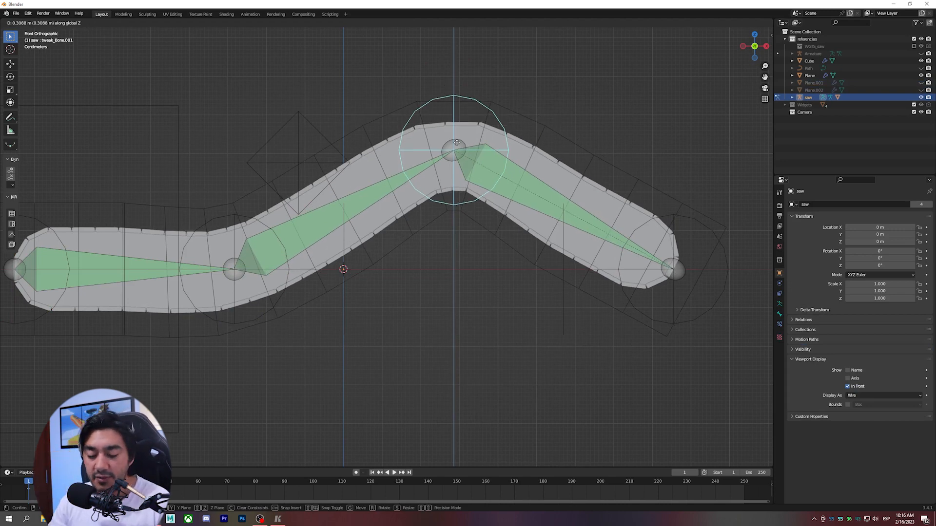
pyautogui.press('Escape')
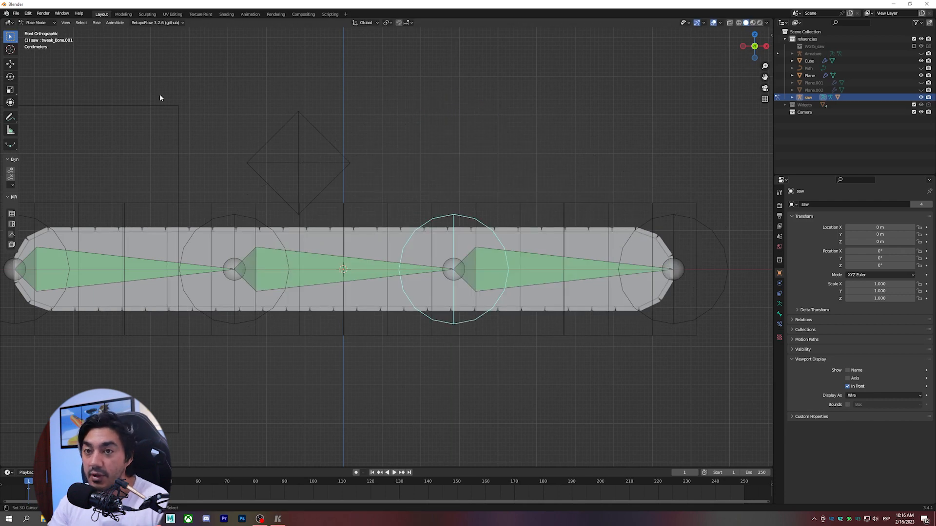
# - Turn off Lock Object Modes, select the chain's Cube directly and slide it along the X axis
pyautogui.click(28, 14)
pyautogui.click(45, 106)
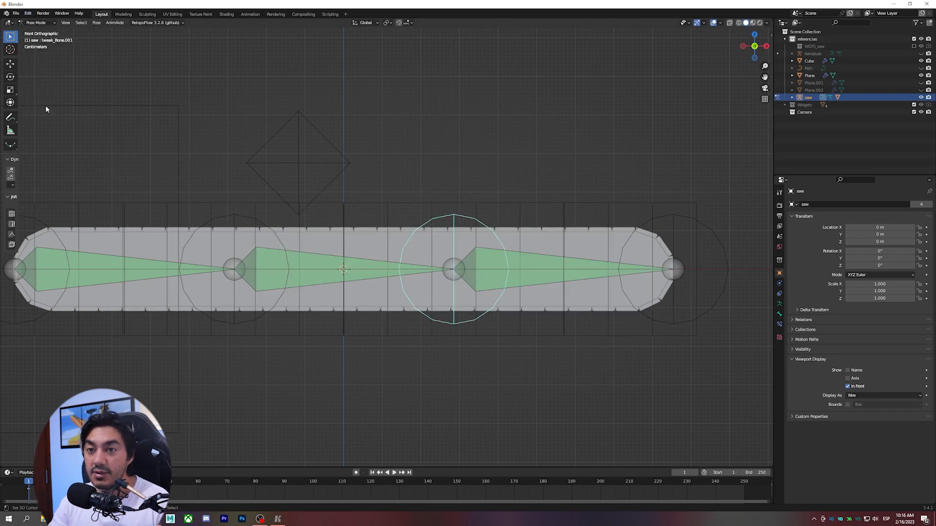
pyautogui.click(364, 232)
pyautogui.press('g')
pyautogui.press('x')
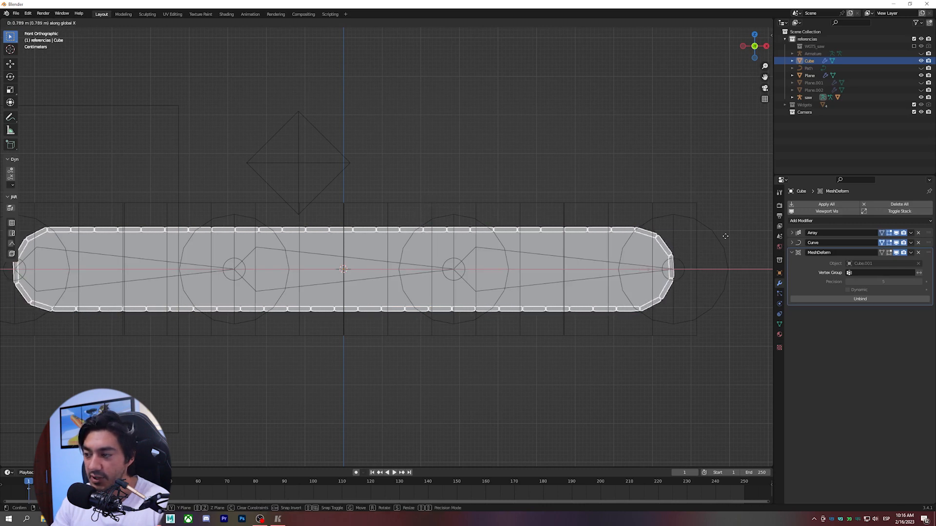
pyautogui.click(557, 240)
# - Raise the tweak_Bone.001 control about 0.3 m and try sliding the chain's Cube along X on the bent saw
pyautogui.rightClick(455, 215)
pyautogui.press('g')
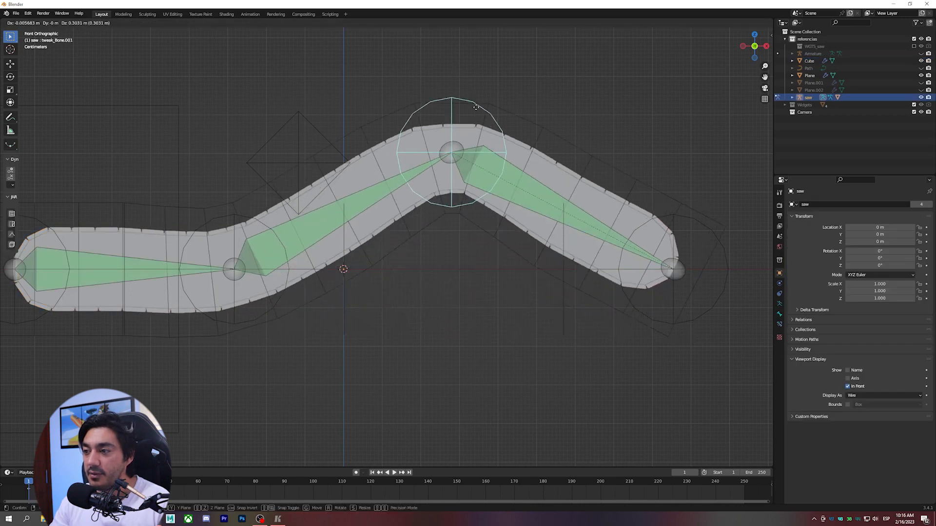
pyautogui.click(472, 116)
pyautogui.hotkey('ctrl', 'Tab')
pyautogui.click(382, 143)
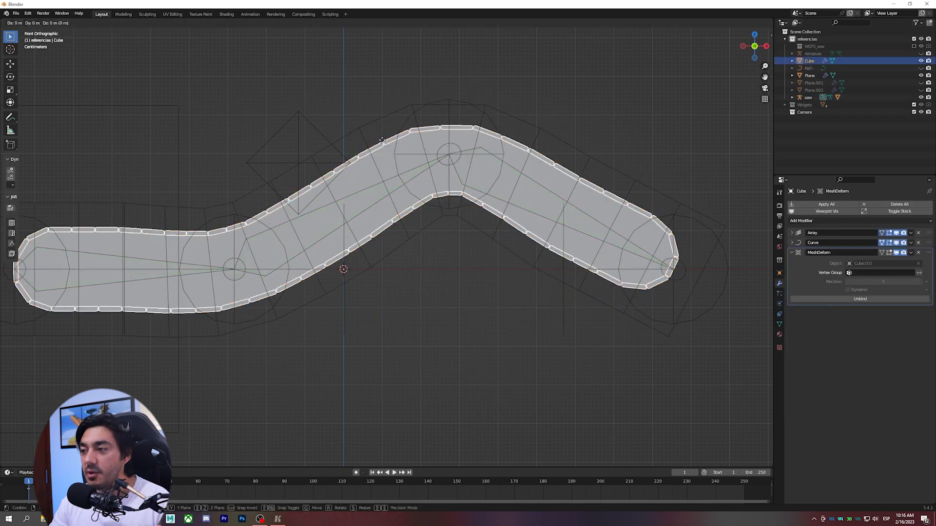
pyautogui.press('g')
pyautogui.press('x')
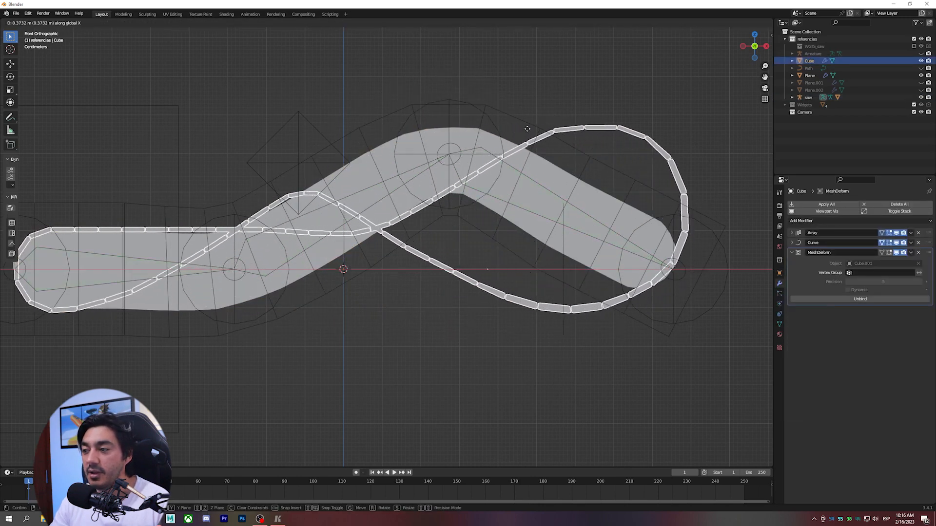
pyautogui.rightClick(595, 120)
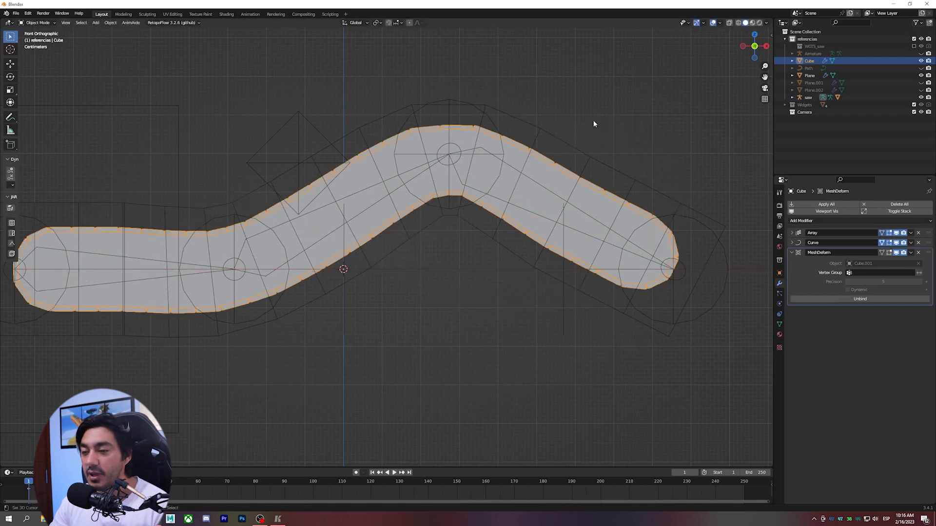
# - Raise the tweak_Bone.001 control further and try sliding the chain's Cube along X again, cancelling the slide
pyautogui.click(453, 100)
pyautogui.hotkey('ctrl', 'Tab')
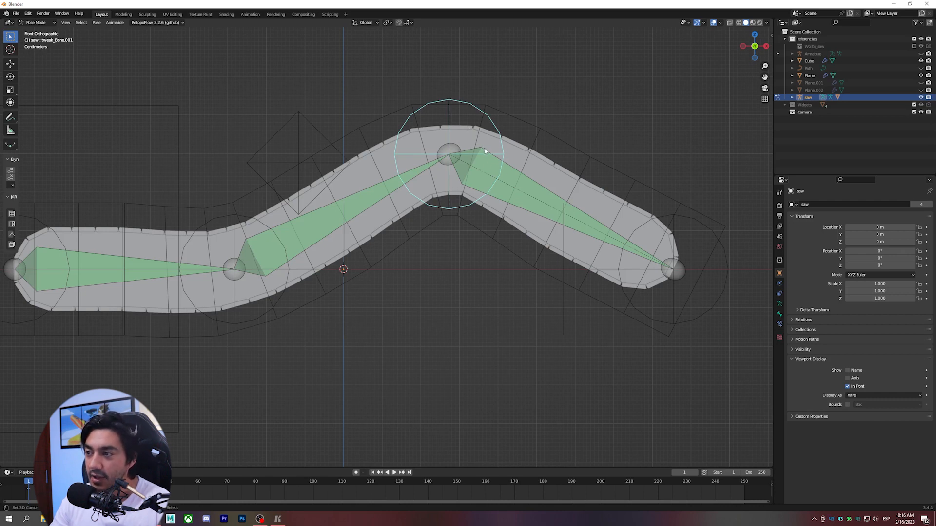
pyautogui.moveTo(485, 148); pyautogui.dragTo(483, 124)
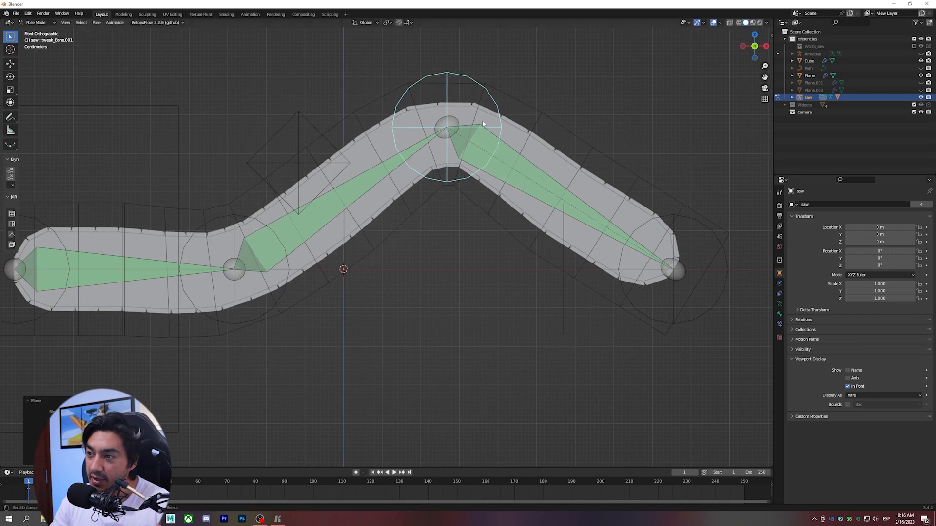
pyautogui.hotkey('ctrl', 'Tab')
pyautogui.click(458, 106)
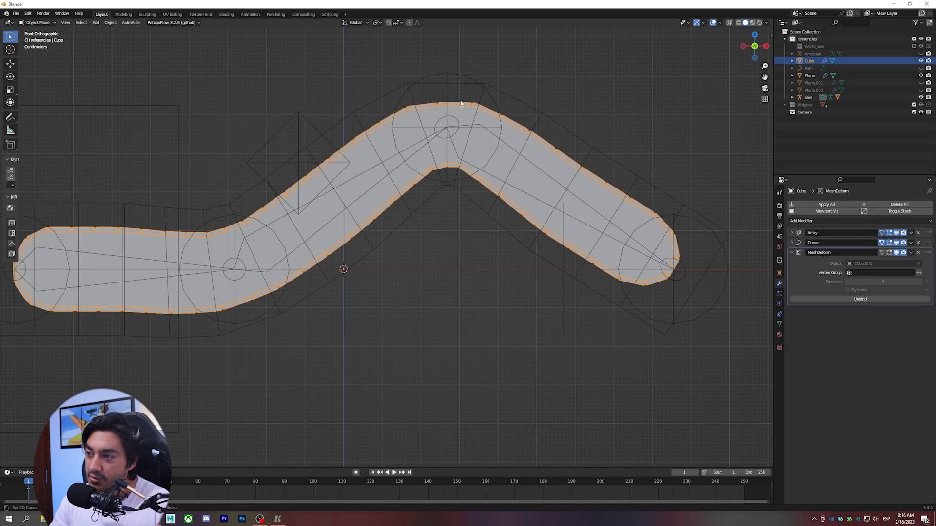
pyautogui.hotkey('shift', 'd')
pyautogui.press('x')
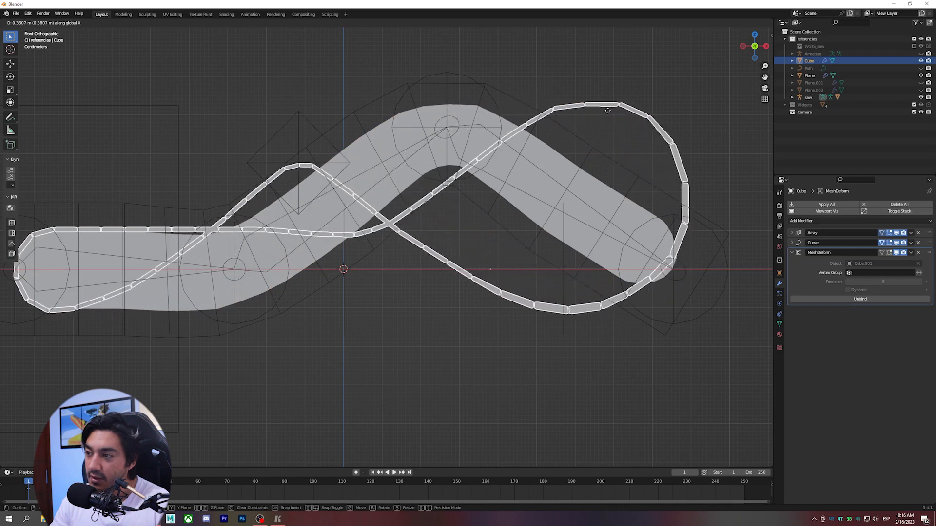
pyautogui.press('Escape')
# - Undo the control's test moves until the saw is straight and the chain's Cube is selected
pyautogui.hotkey('ctrl', 'z')
pyautogui.hotkey('ctrl', 'z')
pyautogui.hotkey('ctrl', 'z')
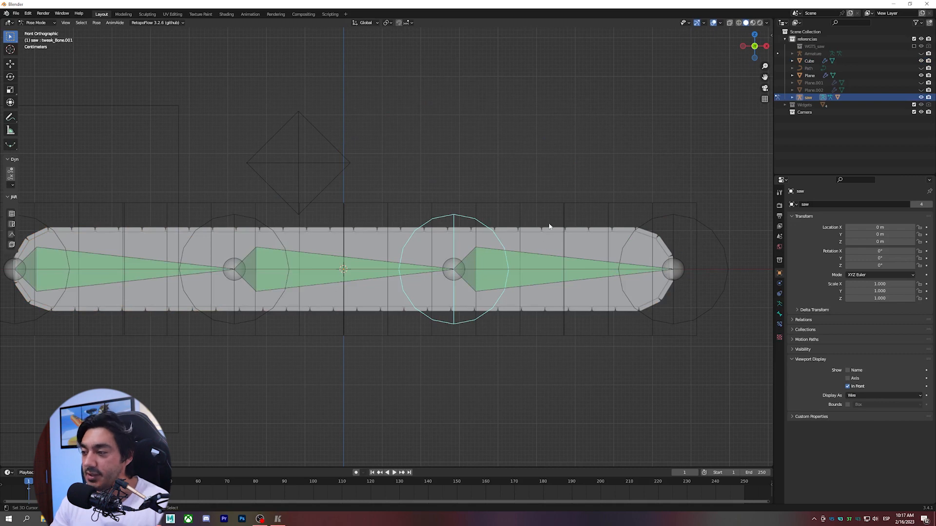
pyautogui.hotkey('ctrl', 'z')
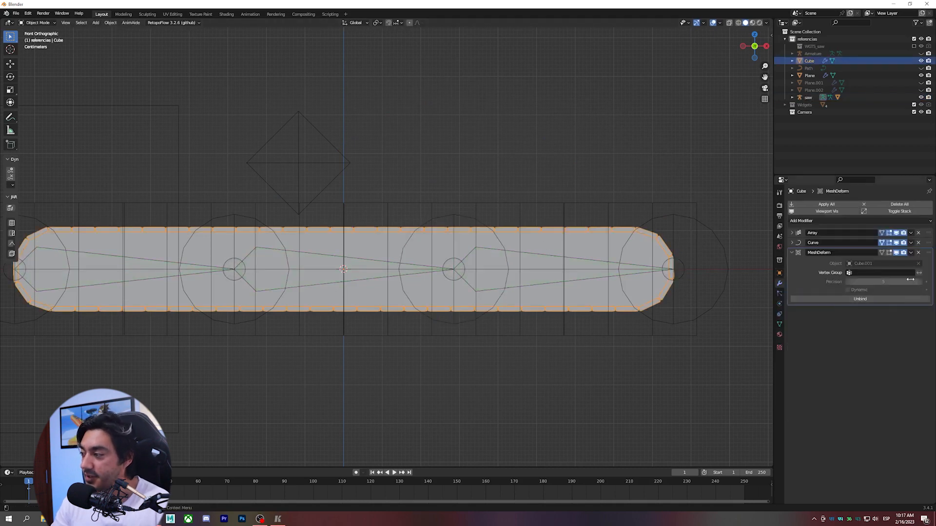
# - Unbind the chain's Mesh Deform modifier, enable Dynamic, and bind it to the Cube.001 cage again
pyautogui.click(866, 300)
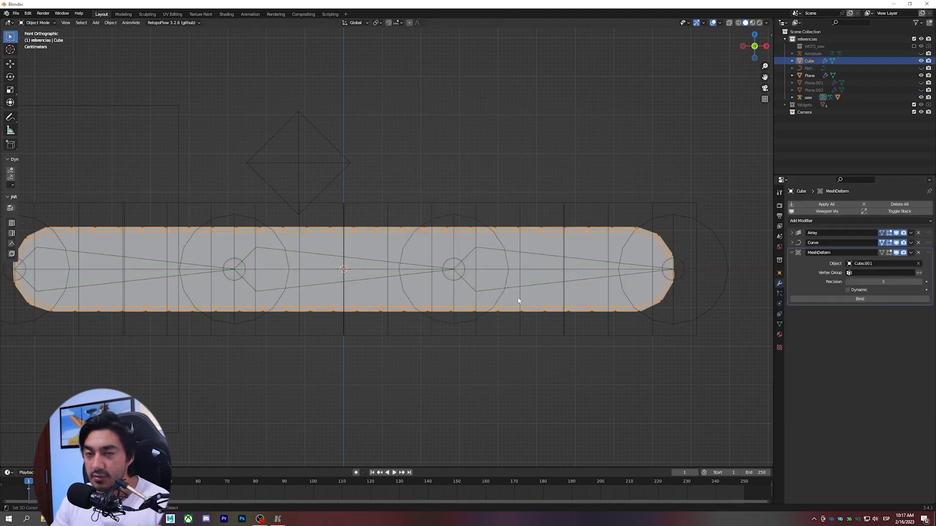
pyautogui.keyDown('shift'); pyautogui.moveTo(542, 293); pyautogui.dragTo(570, 288, button='middle'); pyautogui.keyUp('shift')
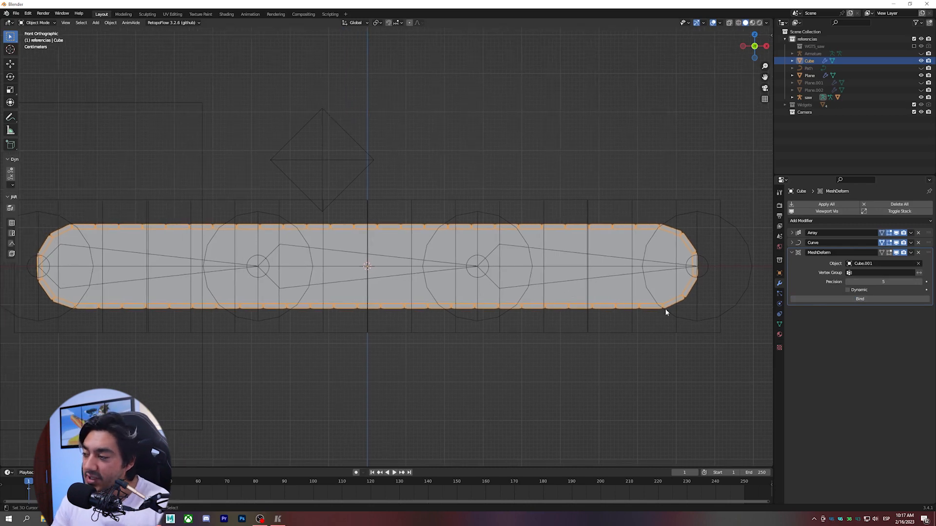
pyautogui.click(848, 290)
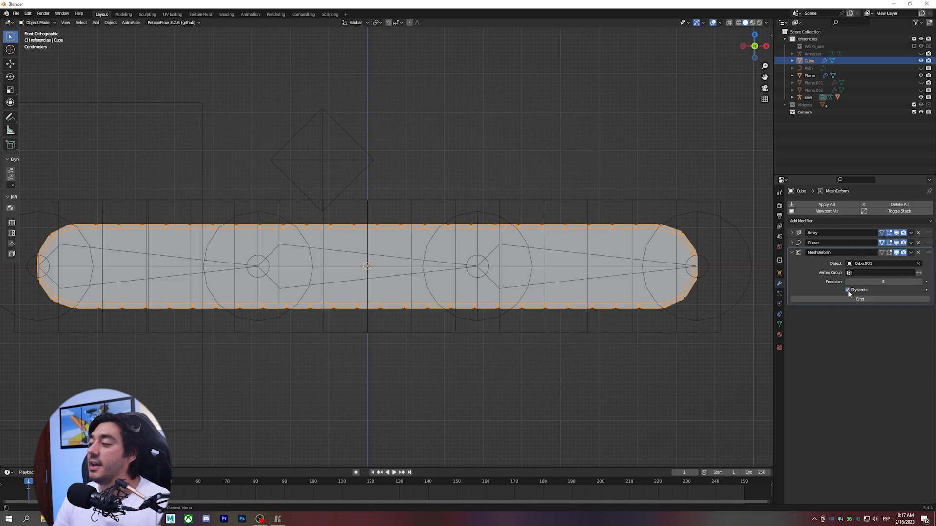
pyautogui.click(871, 300)
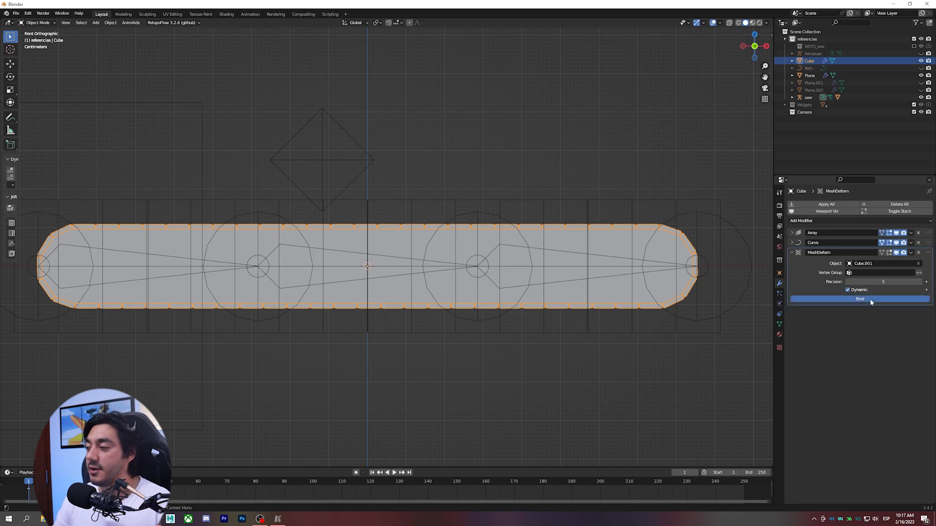
# - Raise the tweak_Bone.001 control to bend the saw with the dynamic chain binding
pyautogui.click(492, 214)
pyautogui.press('g')
pyautogui.click(489, 114)
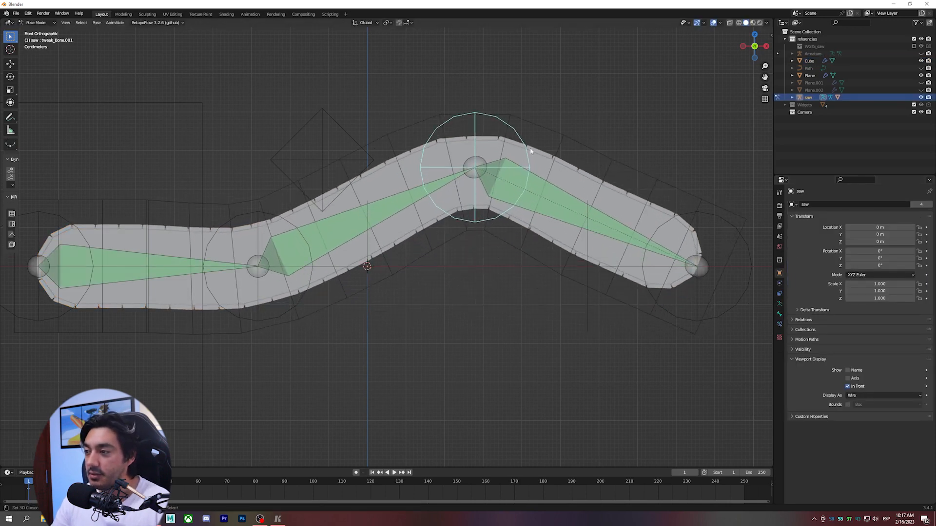
# - Select the chain's Cube and slide it along X to test the dynamic binding on the bent saw
pyautogui.rightClick(541, 152)
pyautogui.rightClick(541, 153)
pyautogui.press('g')
pyautogui.press('x')
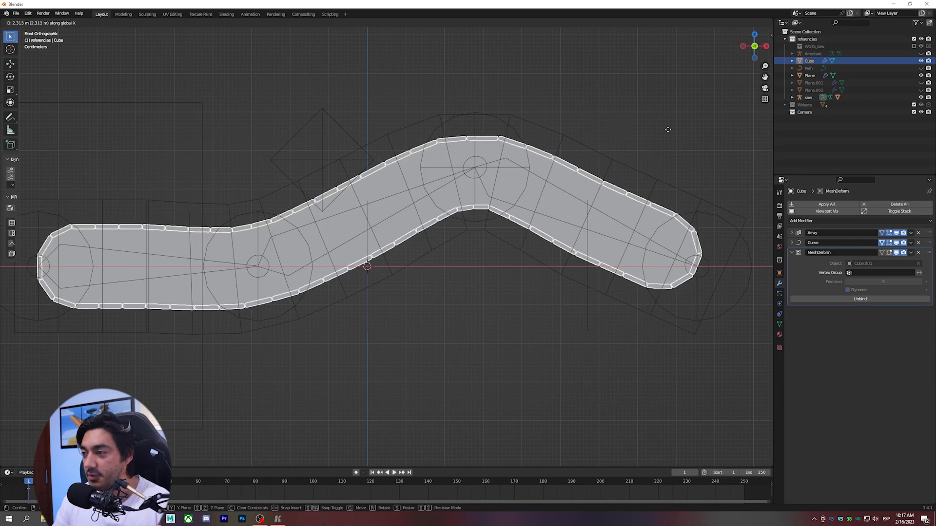
pyautogui.click(551, 128)
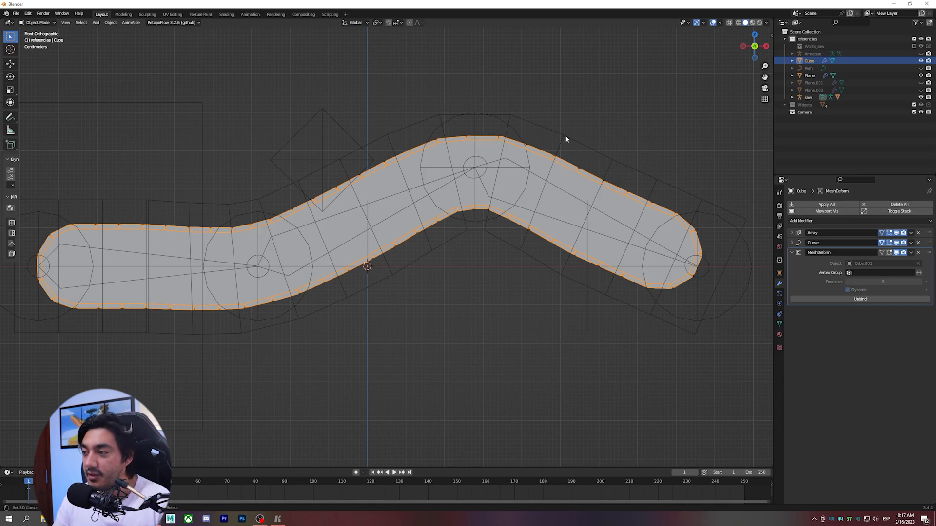
# - Sketch an annotation curve around the saw's bent tip and try sliding the chain along X, cancelling the slide
pyautogui.moveTo(529, 111)
pyautogui.mouseDown()
pyautogui.moveTo(671, 150)
pyautogui.moveTo(769, 255)
pyautogui.moveTo(586, 318)
pyautogui.moveTo(395, 295)
pyautogui.moveTo(374, 308)
pyautogui.mouseUp()
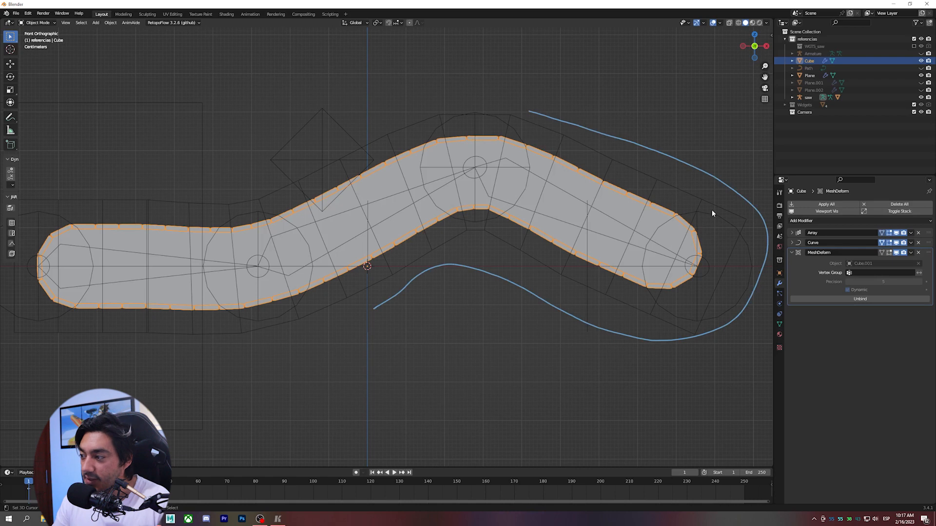
pyautogui.press('g')
pyautogui.press('x')
pyautogui.rightClick(541, 149)
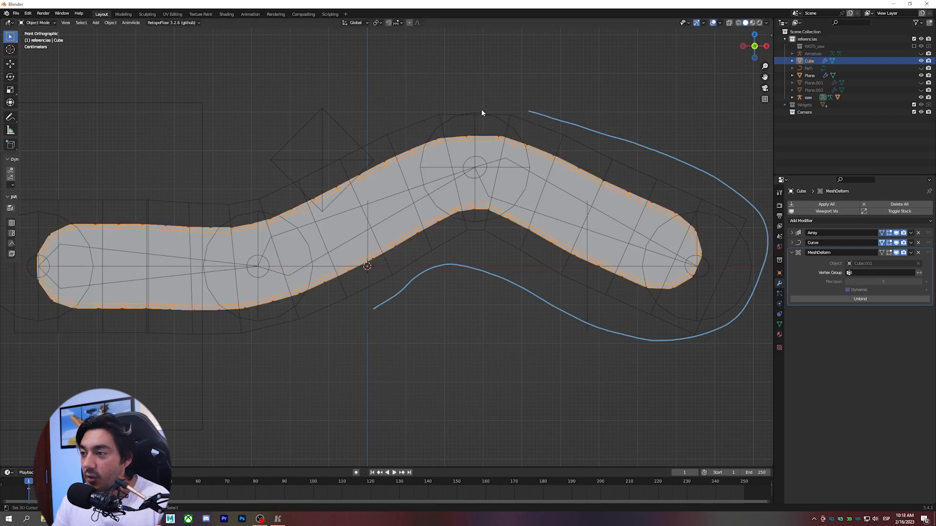
# - Mark the bent saw's peak with an annotated circle and arrow, then erase all the annotation strokes
pyautogui.moveTo(481, 101)
pyautogui.mouseDown()
pyautogui.moveTo(494, 101)
pyautogui.moveTo(477, 104)
pyautogui.moveTo(488, 136)
pyautogui.mouseUp()
pyautogui.scroll(-1, 445, 234)
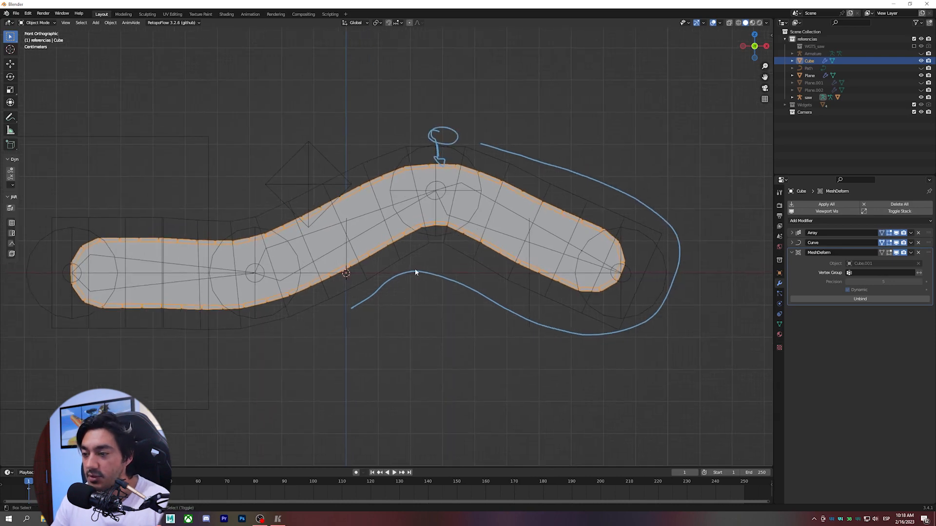
pyautogui.moveTo(384, 285)
pyautogui.mouseDown()
pyautogui.moveTo(531, 305)
pyautogui.moveTo(578, 328)
pyautogui.moveTo(655, 312)
pyautogui.moveTo(624, 187)
pyautogui.mouseUp()
pyautogui.moveTo(626, 191)
pyautogui.mouseDown(button='right')
pyautogui.moveTo(434, 157)
pyautogui.moveTo(455, 145)
pyautogui.mouseUp(button='right')
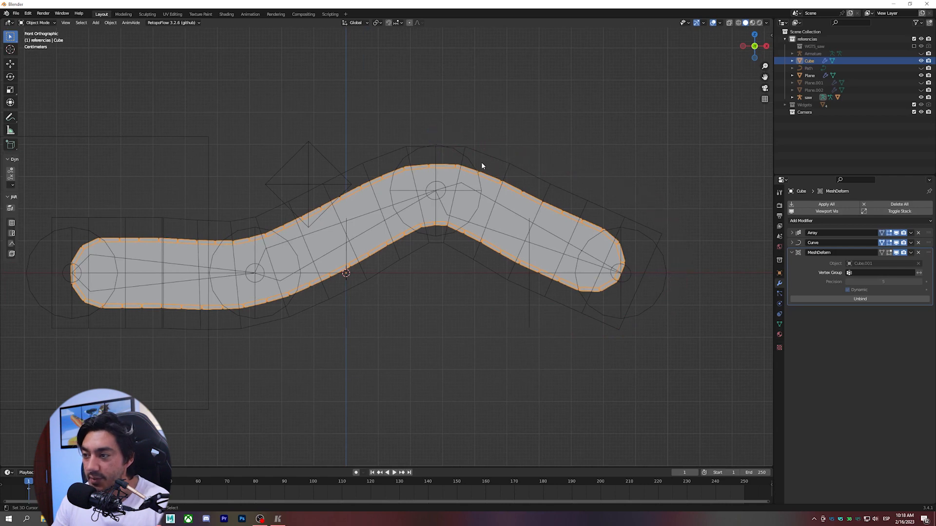
# - Clear the tweak_Bone.001 control's location, unhide the Plane.001 and Plane.002 teeth, and return to Object Mode
pyautogui.click(459, 155)
pyautogui.hotkey('alt', 'g')
pyautogui.moveTo(921, 82); pyautogui.dragTo(921, 90)
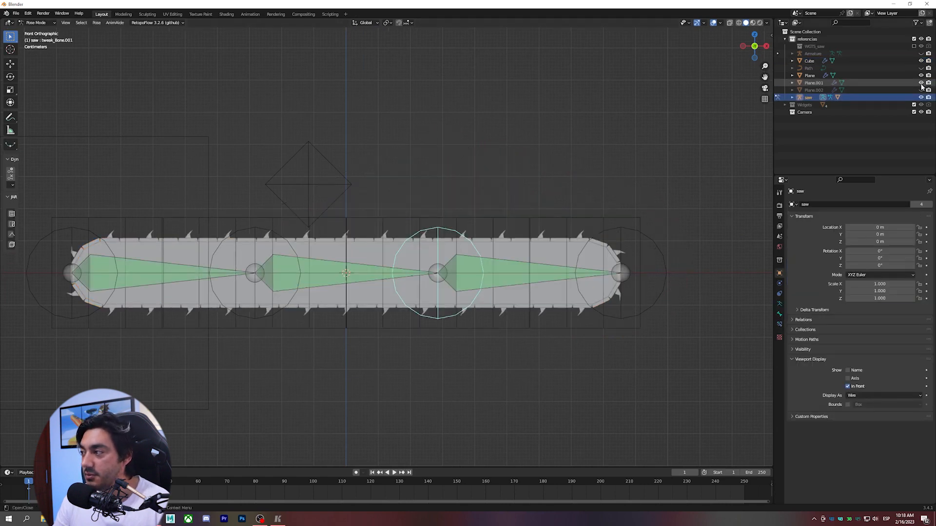
pyautogui.hotkey('ctrl', 'Tab')
# - Select the Plane.002 teeth, collapse their Array and Curve modifiers, and add a Mesh Deform modifier below them
pyautogui.scroll(2, 488, 233)
pyautogui.click(488, 233)
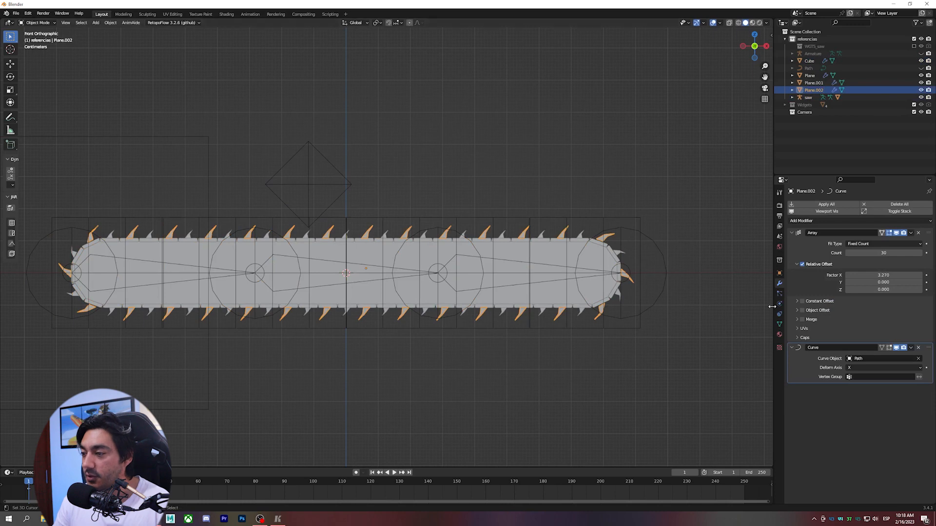
pyautogui.click(828, 232)
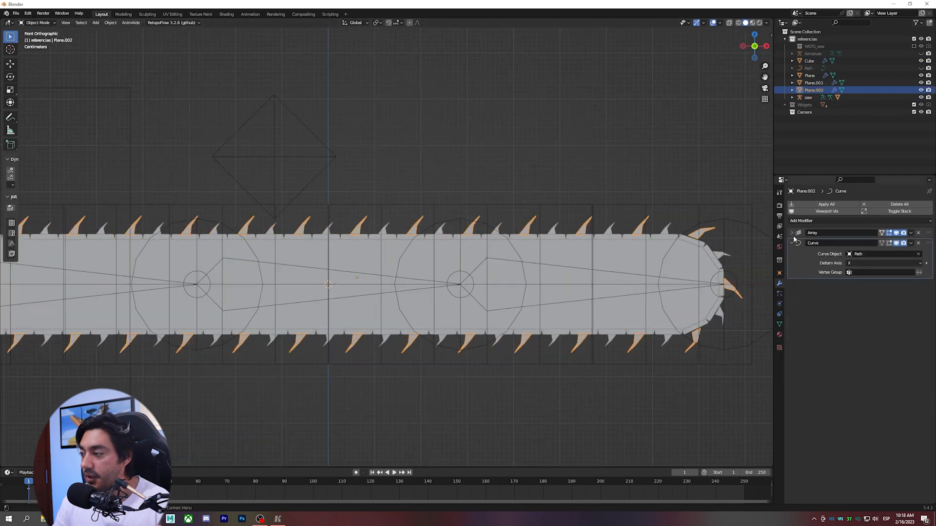
pyautogui.click(829, 243)
pyautogui.click(828, 221)
pyautogui.click(853, 297)
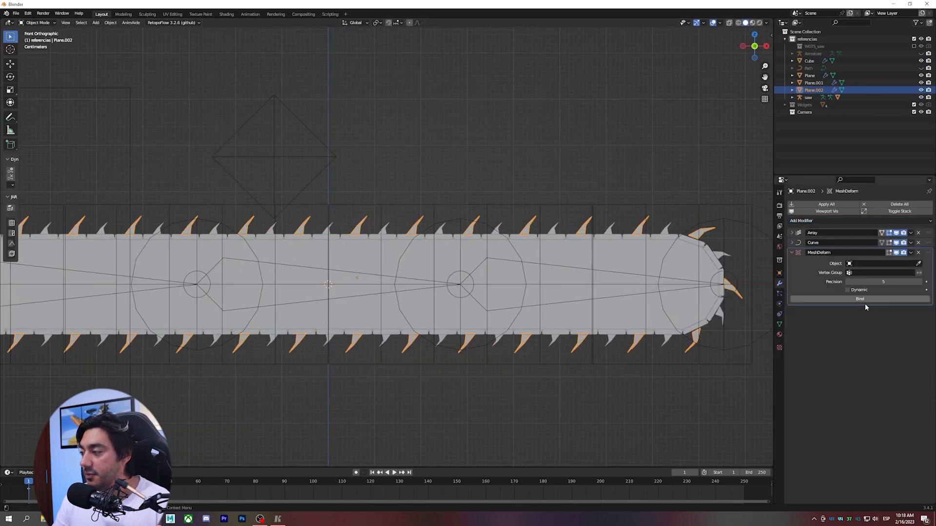
# - Set Cube.001 as the Plane.002 teeth's Mesh Deform object, enable Dynamic, and bind it
pyautogui.click(918, 263)
pyautogui.click(752, 206)
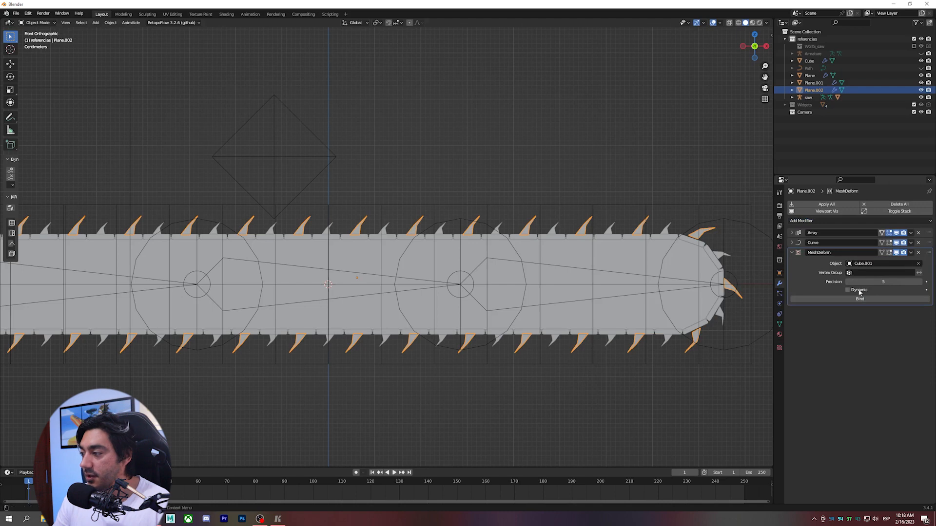
pyautogui.click(861, 299)
# - Add a Mesh Deform modifier to the Plane.001 teeth, using Cube.001 as its object with Dynamic enabled, and bind it
pyautogui.click(614, 229)
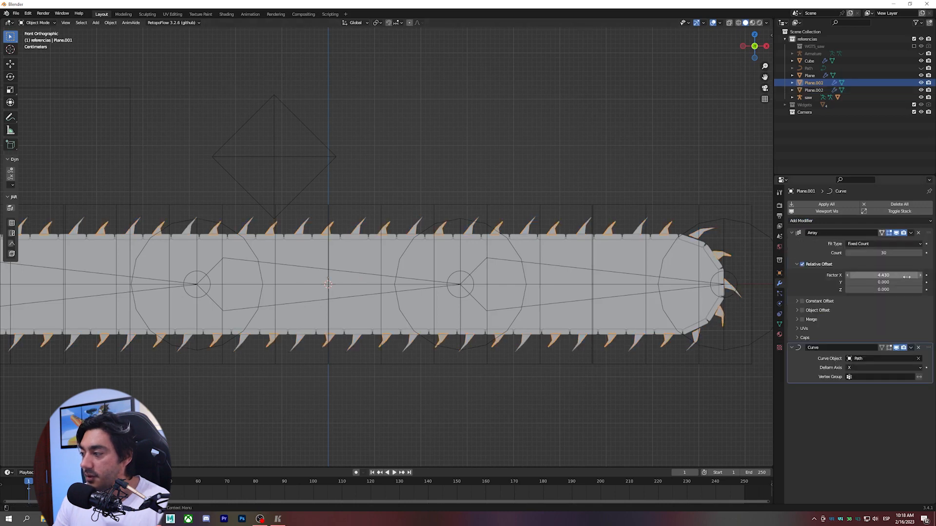
pyautogui.click(793, 234)
pyautogui.click(809, 221)
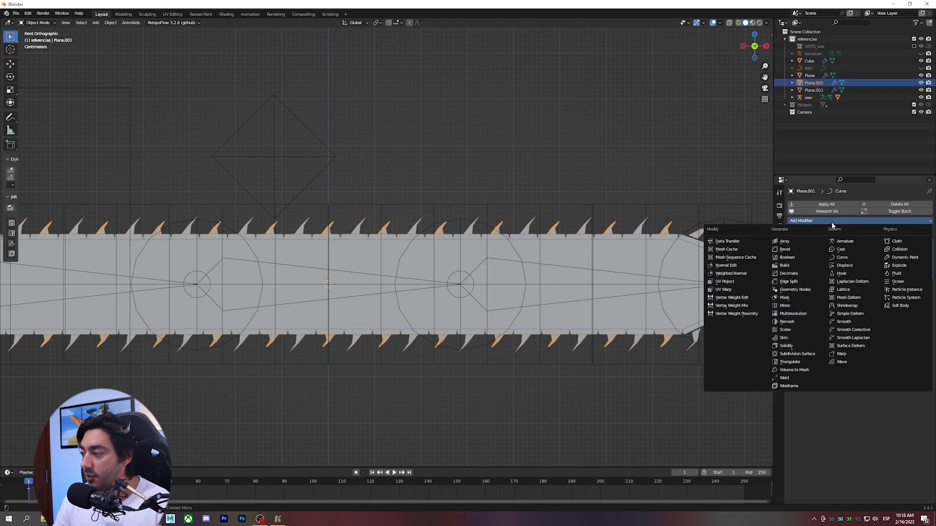
pyautogui.click(857, 299)
pyautogui.click(919, 295)
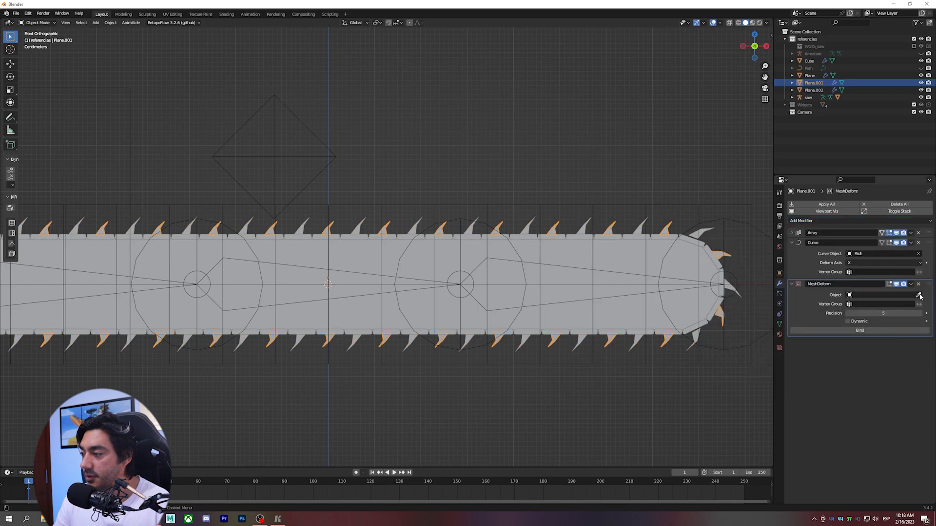
pyautogui.click(751, 201)
pyautogui.click(847, 321)
pyautogui.click(859, 330)
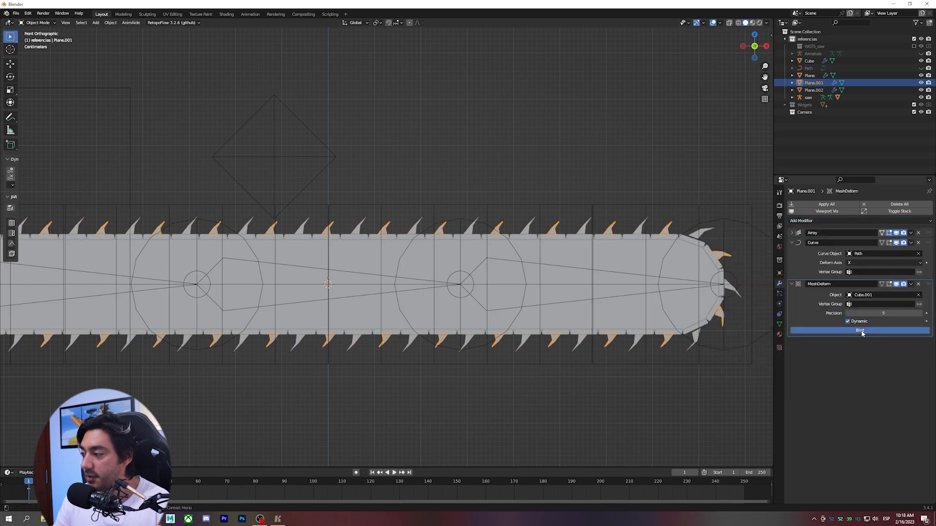
pyautogui.click(472, 220)
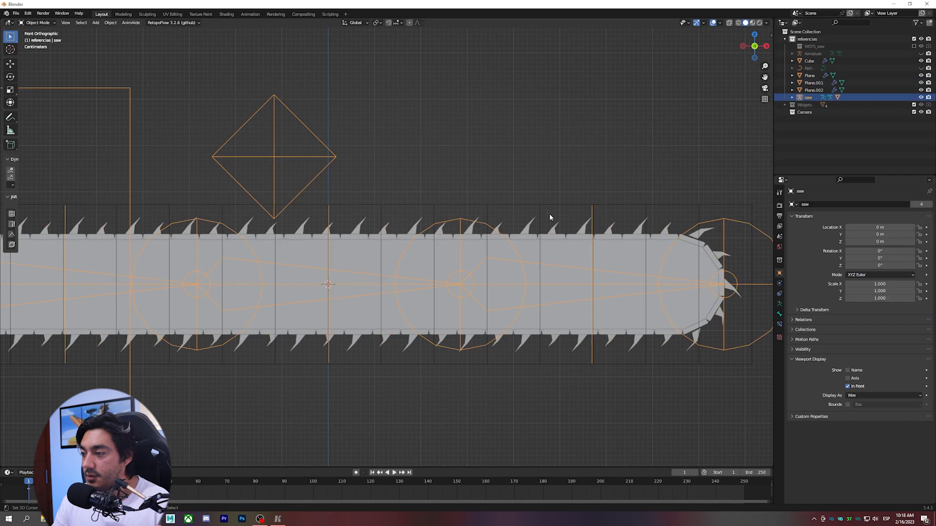
pyautogui.click(674, 244)
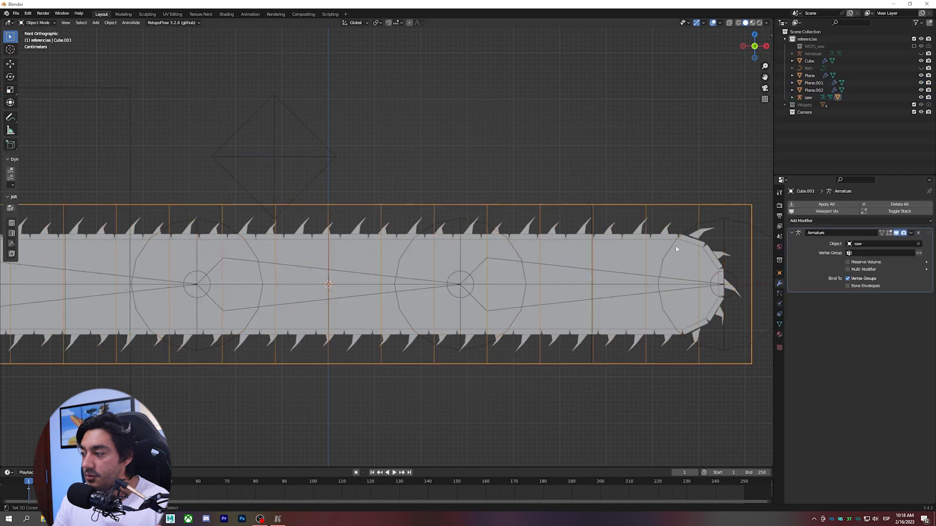
pyautogui.click(644, 229)
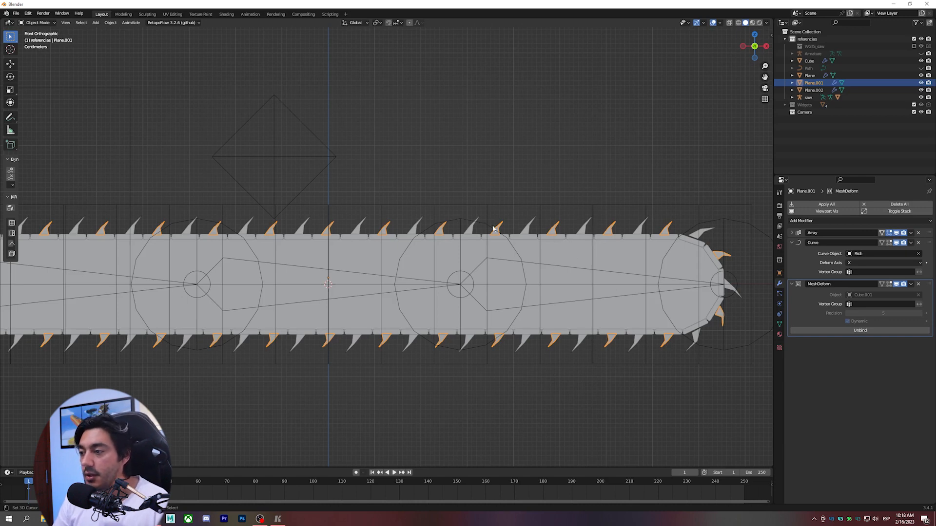
# - Put the saw rig in Pose Mode and raise the tweak_Bone.001 control to bend the blade upward
pyautogui.click(465, 219)
pyautogui.scroll(-1, 462, 220)
pyautogui.hotkey('ctrl', 'Tab')
pyautogui.press('g')
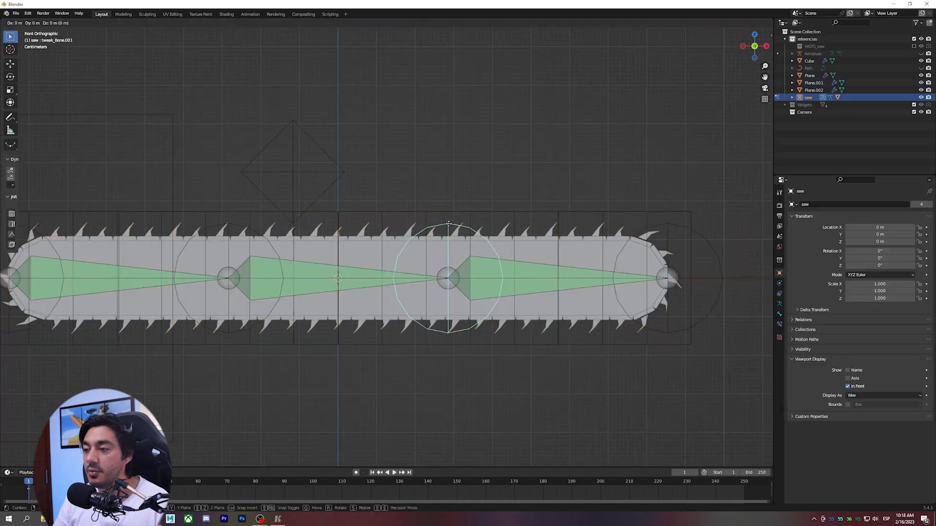
pyautogui.click(461, 171)
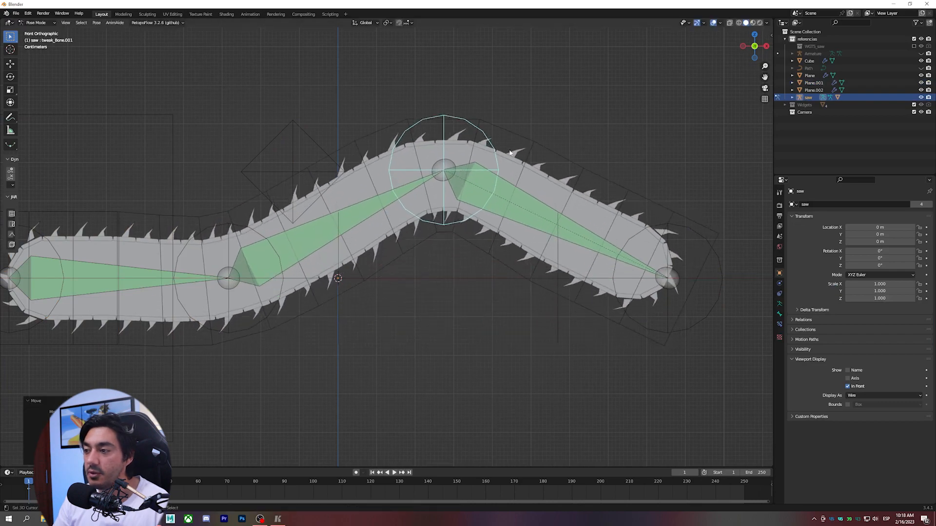
# - Select both sets of teeth and the chain, and try sliding them along X on the bent saw, cancelling the slide
pyautogui.click(511, 152)
pyautogui.keyDown('shift'); pyautogui.click(541, 165); pyautogui.keyUp('shift')
pyautogui.keyDown('shift'); pyautogui.click(546, 173); pyautogui.keyUp('shift')
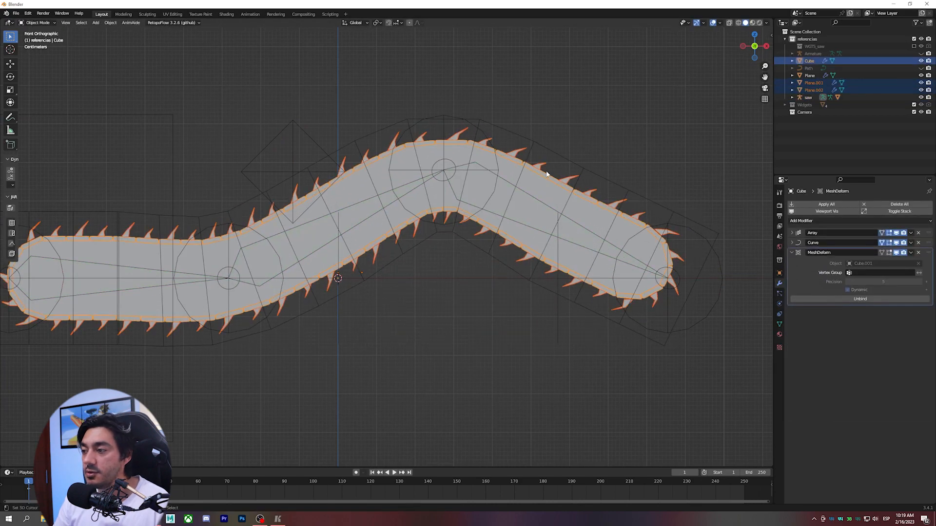
pyautogui.press('g')
pyautogui.press('x')
pyautogui.rightClick(571, 154)
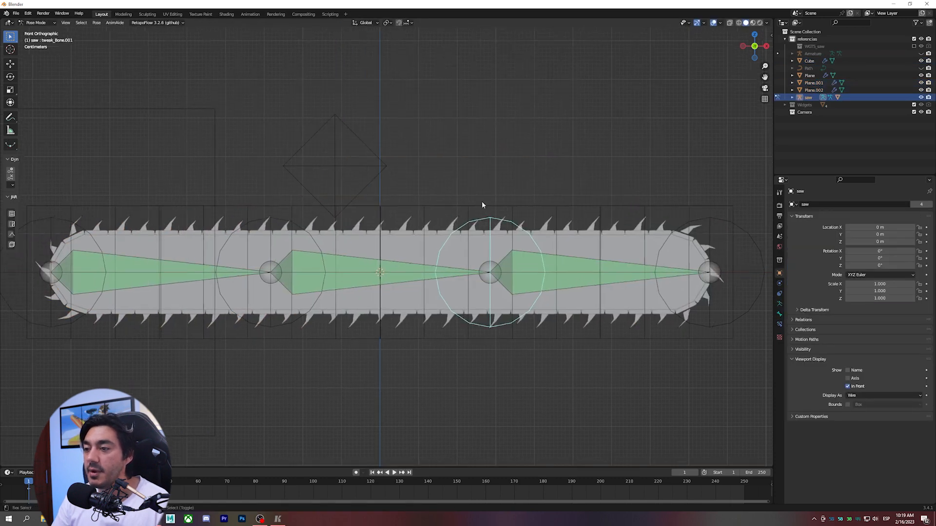
# - Try rotating and moving the diamond-shaped Saws control, cancelling each transform
pyautogui.press('r')
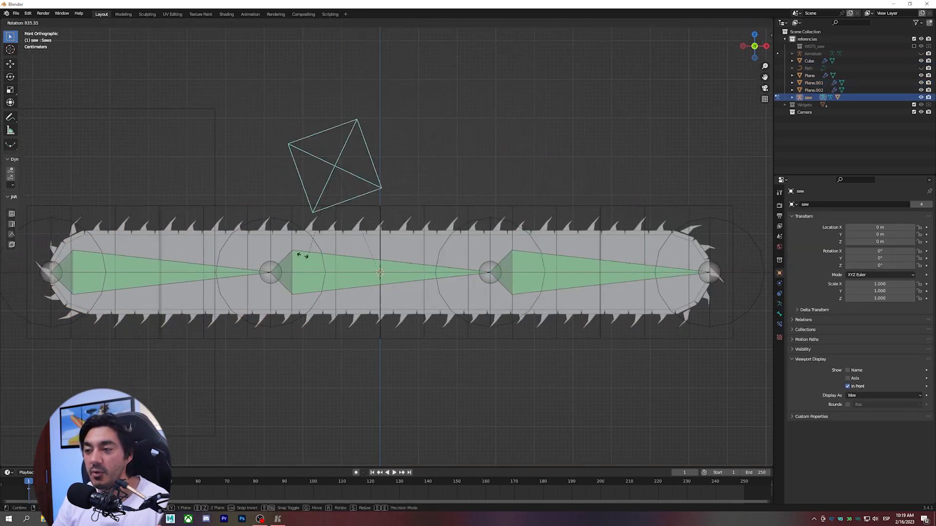
pyautogui.rightClick(385, 223)
pyautogui.press('g')
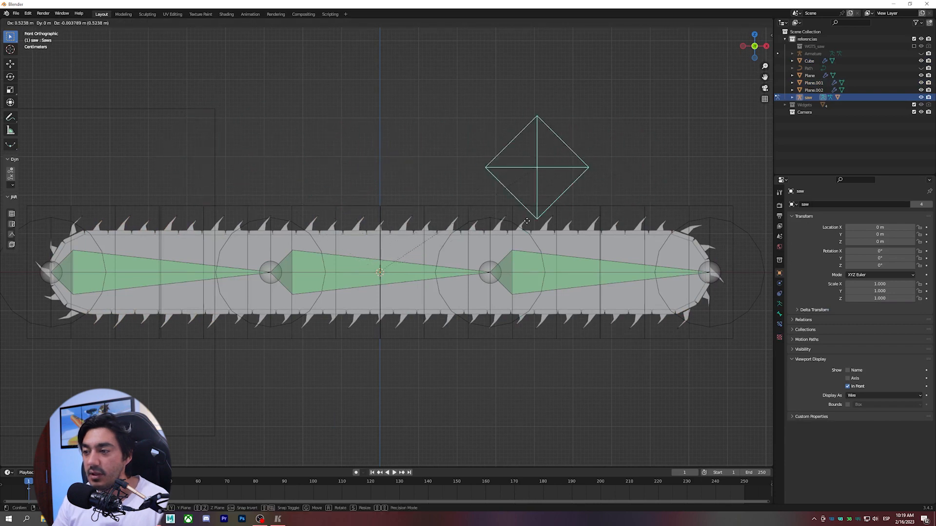
pyautogui.rightClick(390, 189)
pyautogui.scroll(-1, 387, 187)
pyautogui.keyDown('shift'); pyautogui.moveTo(387, 187); pyautogui.dragTo(401, 187, button='middle'); pyautogui.keyUp('shift')
pyautogui.scroll(1, 401, 187)
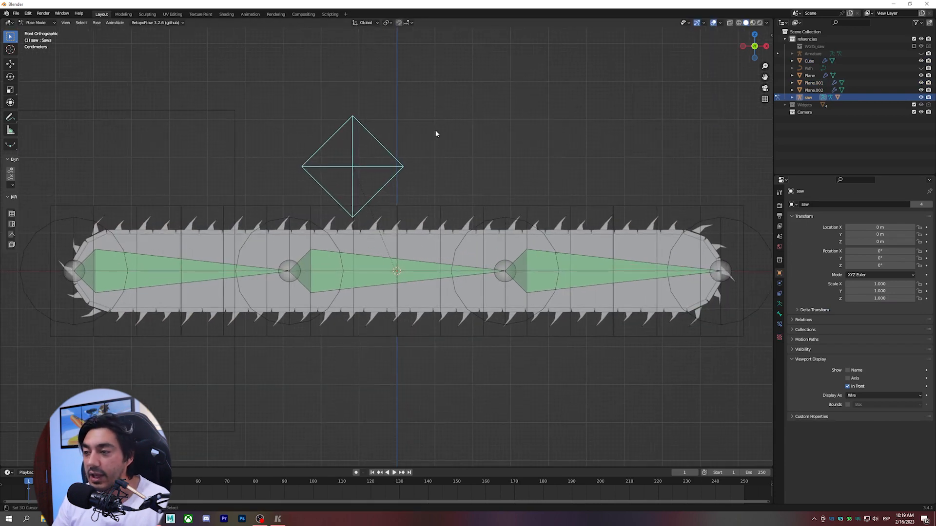
pyautogui.press('r')
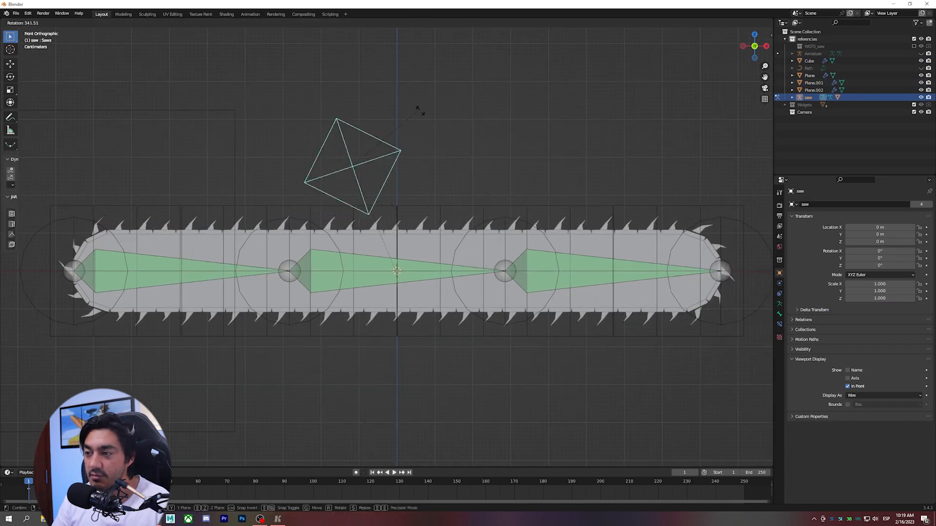
pyautogui.rightClick(440, 139)
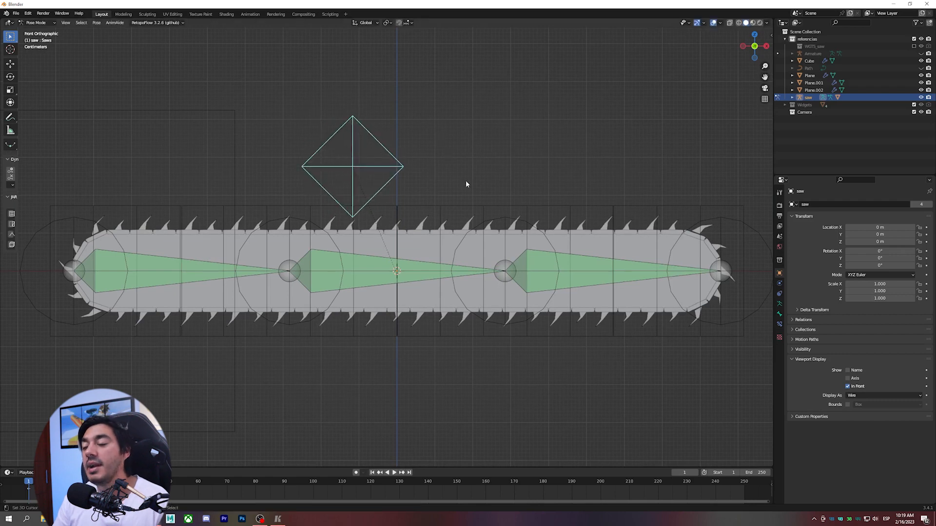
# - Turn Lock Object Modes on and back off
pyautogui.scroll(1, 466, 186)
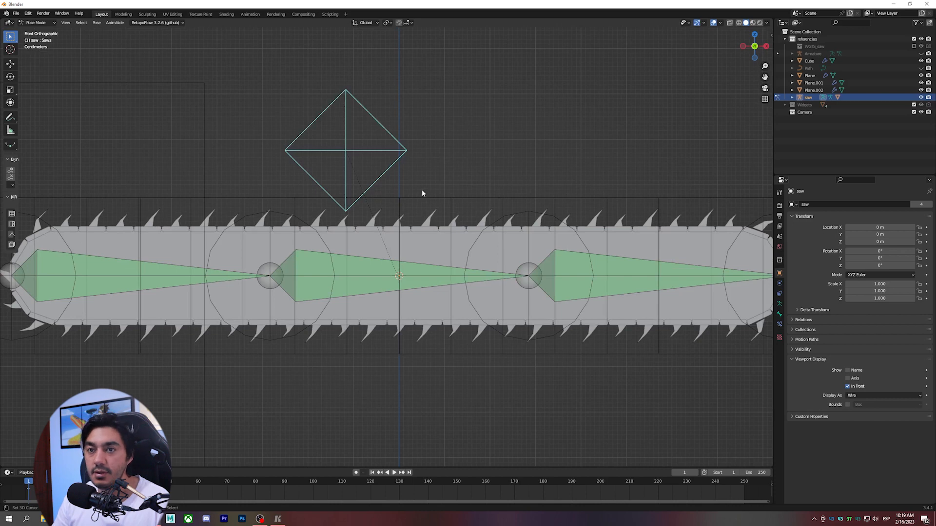
pyautogui.click(28, 14)
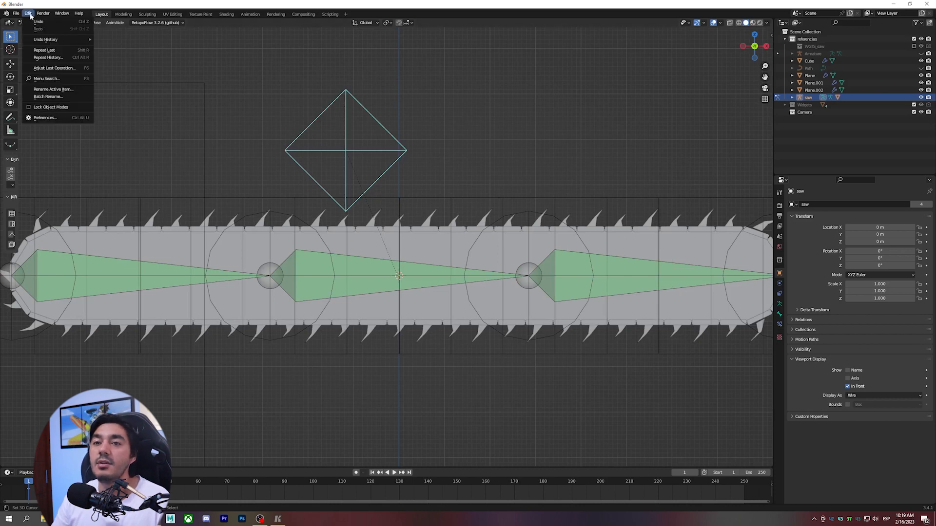
pyautogui.click(34, 107)
pyautogui.click(28, 13)
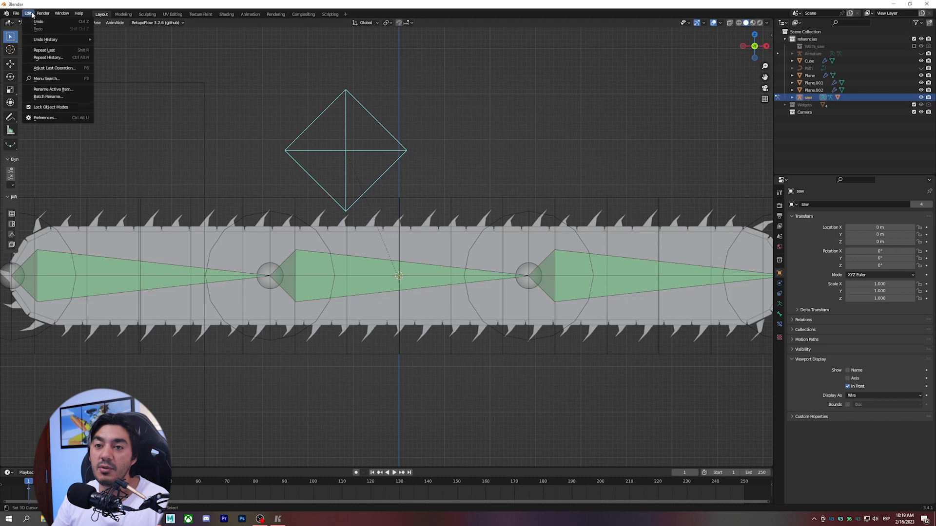
pyautogui.click(36, 108)
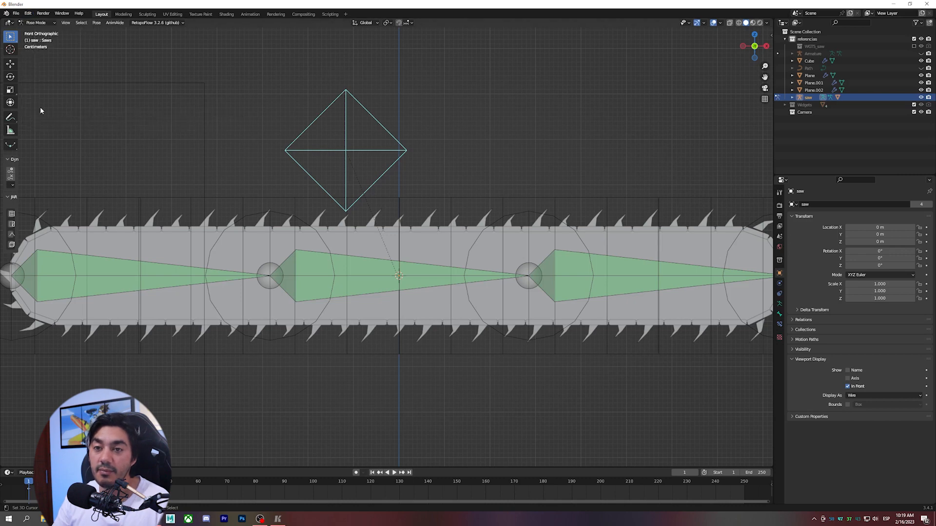
# - Alternate the selection between the teeth and the diamond-shaped Saws control to check switching between Object and Pose modes
pyautogui.click(433, 213)
pyautogui.click(398, 162)
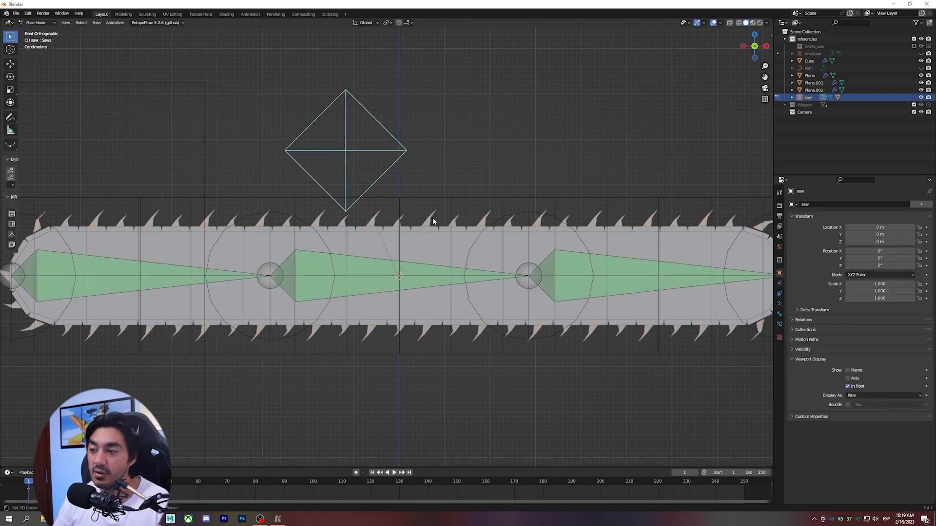
pyautogui.click(427, 216)
pyautogui.click(382, 174)
pyautogui.click(424, 217)
pyautogui.click(389, 171)
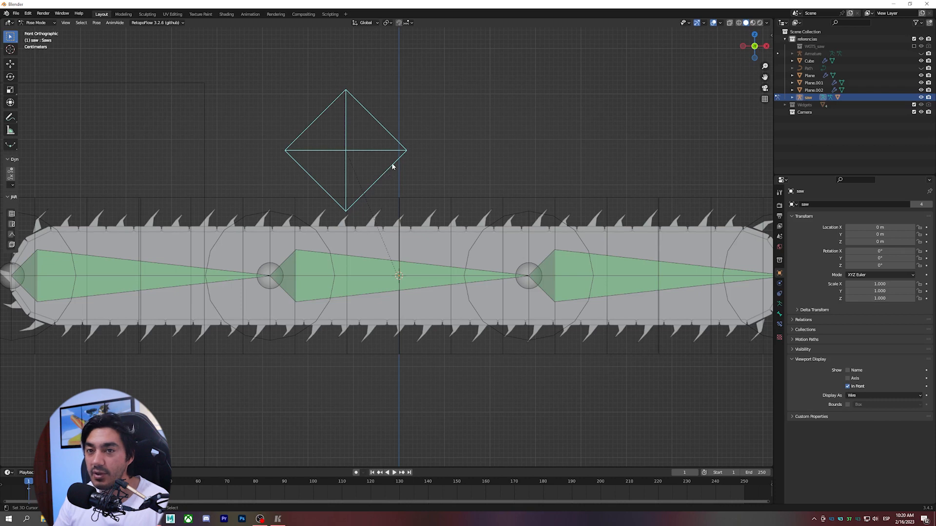
# - Select the Plane.002 teeth together with the Saws control and give the teeth a Transformation constraint targeting that bone
pyautogui.click(430, 216)
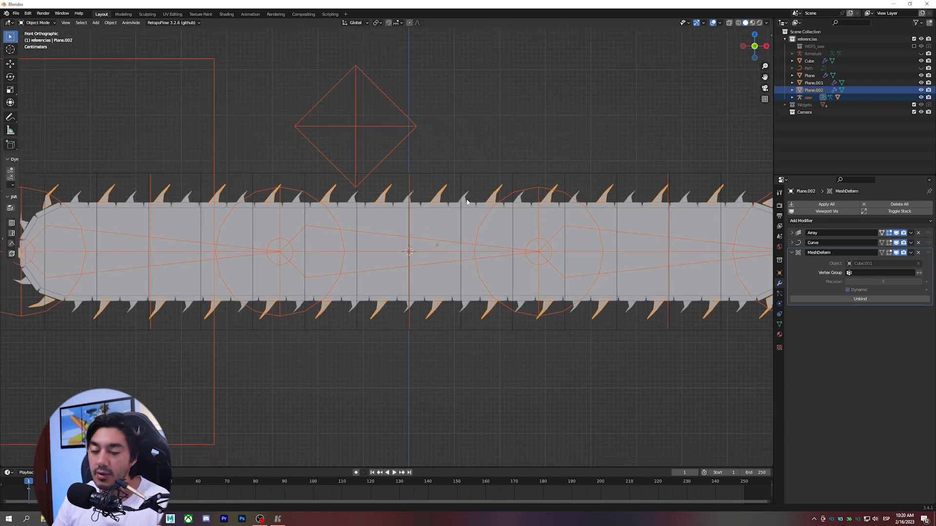
pyautogui.keyDown('shift'); pyautogui.moveTo(447, 215); pyautogui.dragTo(467, 202, button='middle'); pyautogui.keyUp('shift')
pyautogui.hotkey('ctrl', 'shift', 'c')
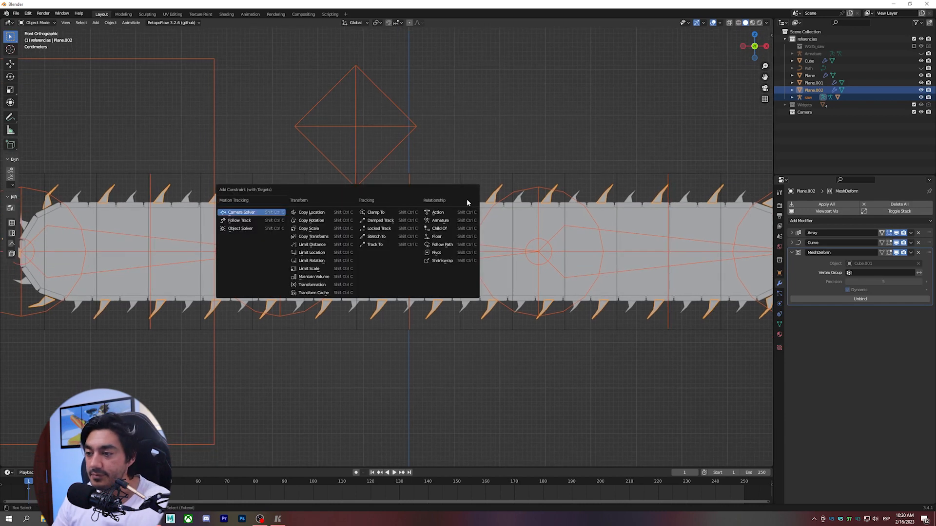
pyautogui.click(314, 287)
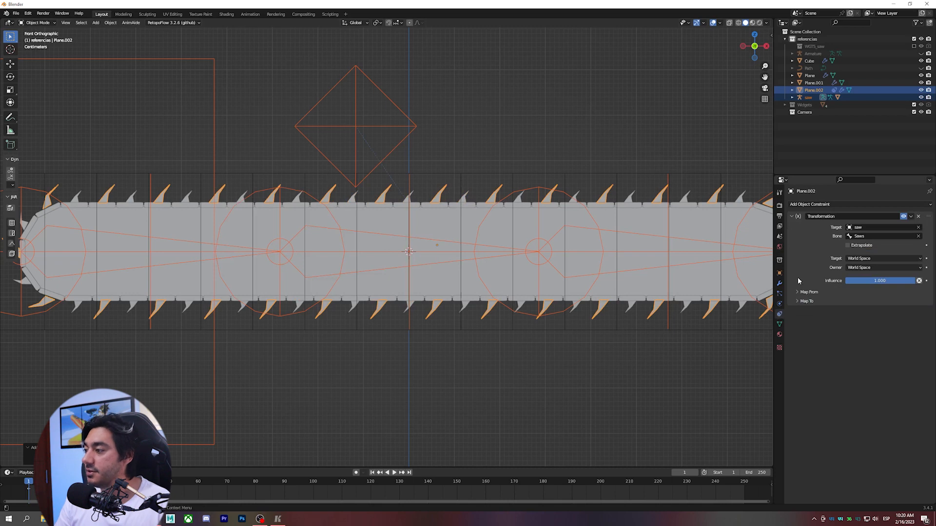
# - Switch between the Saws control and the Plane.002 teeth, and try rotating the control in Pose Mode, cancelling the rotation
pyautogui.keyDown('shift'); pyautogui.moveTo(609, 266); pyautogui.dragTo(588, 265, button='middle'); pyautogui.keyUp('shift')
pyautogui.scroll(-1, 588, 266)
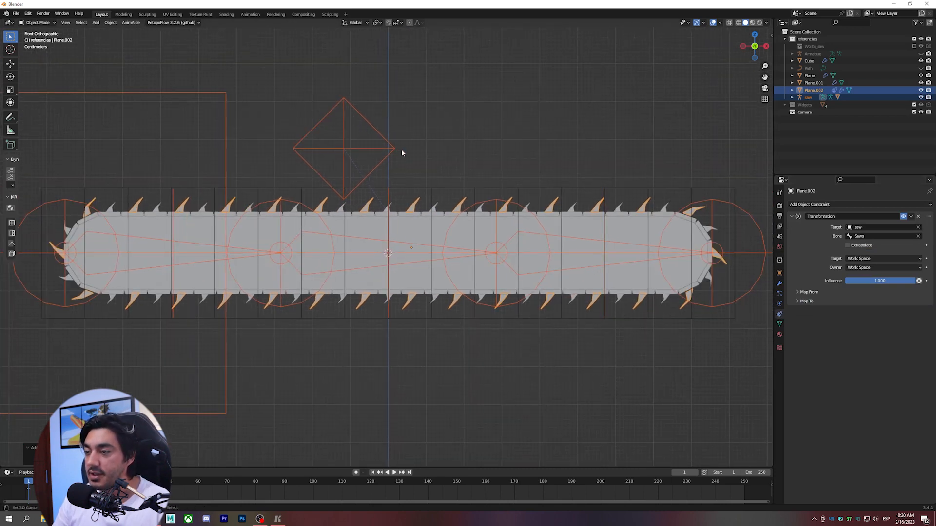
pyautogui.click(388, 144)
pyautogui.hotkey('ctrl', 'Tab')
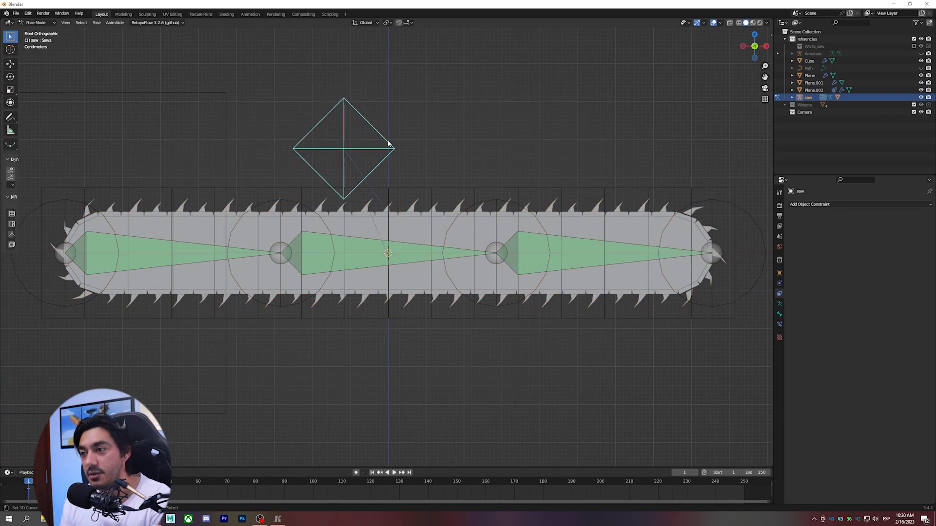
pyautogui.scroll(1, 390, 144)
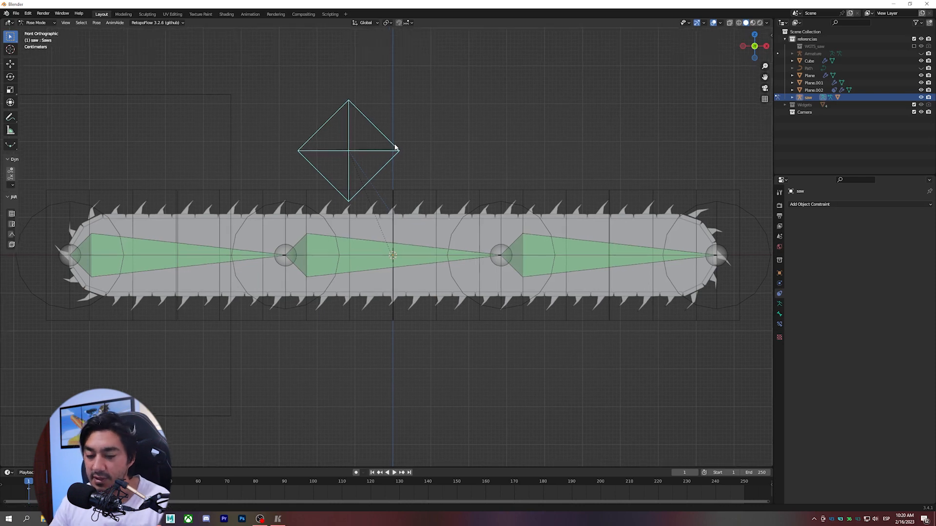
pyautogui.hotkey('ctrl', 'Tab')
pyautogui.click(430, 200)
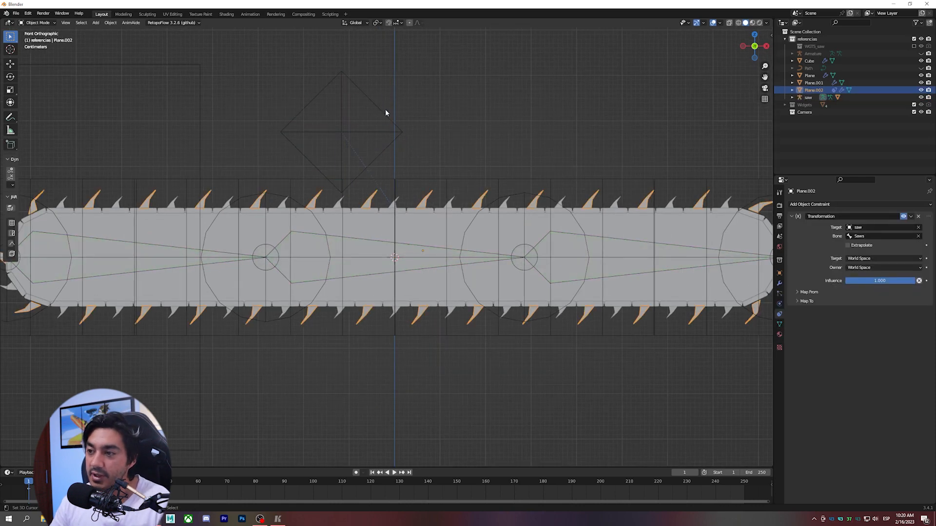
pyautogui.rightClick(385, 113)
pyautogui.press('r')
pyautogui.rightClick(426, 200)
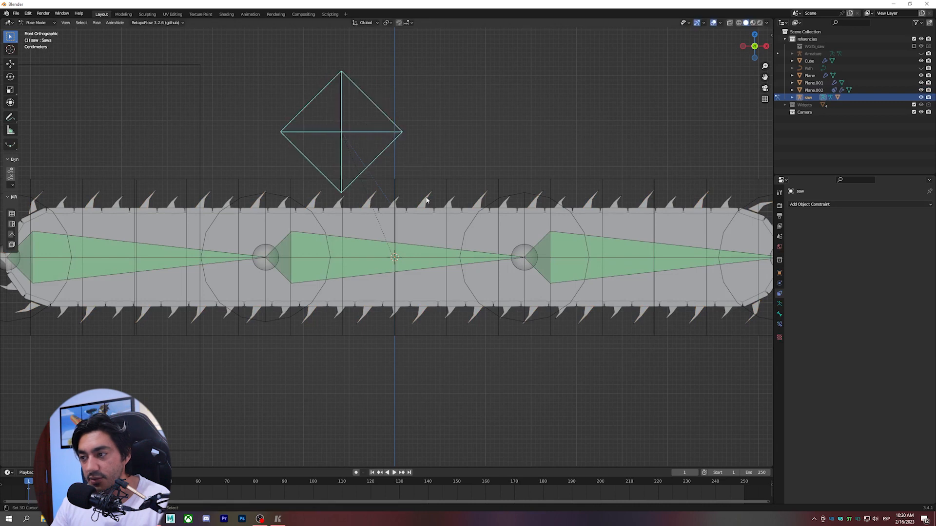
# - Select the Plane.002 teeth, return to the Saws control in Pose Mode, and try another rotation, cancelling it
pyautogui.click(426, 201)
pyautogui.hotkey('ctrl', 'Tab')
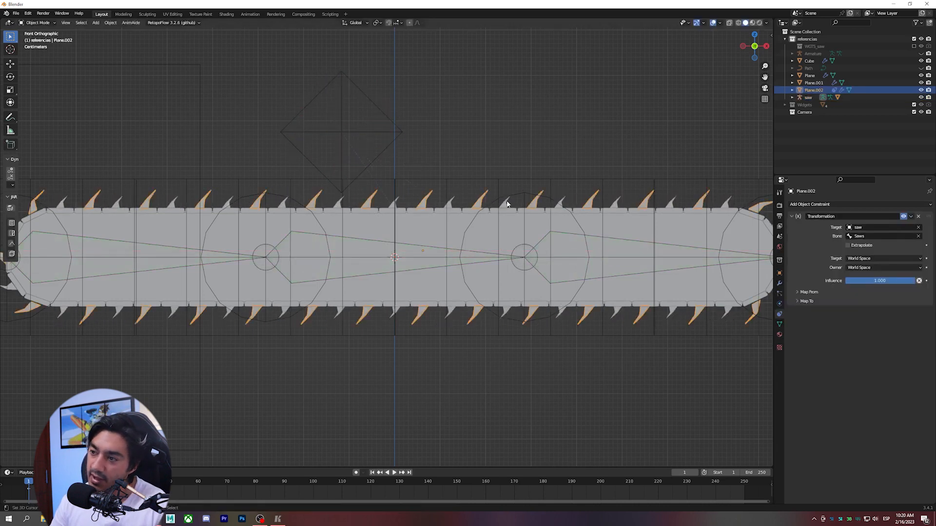
pyautogui.click(382, 106)
pyautogui.hotkey('ctrl', 'Tab')
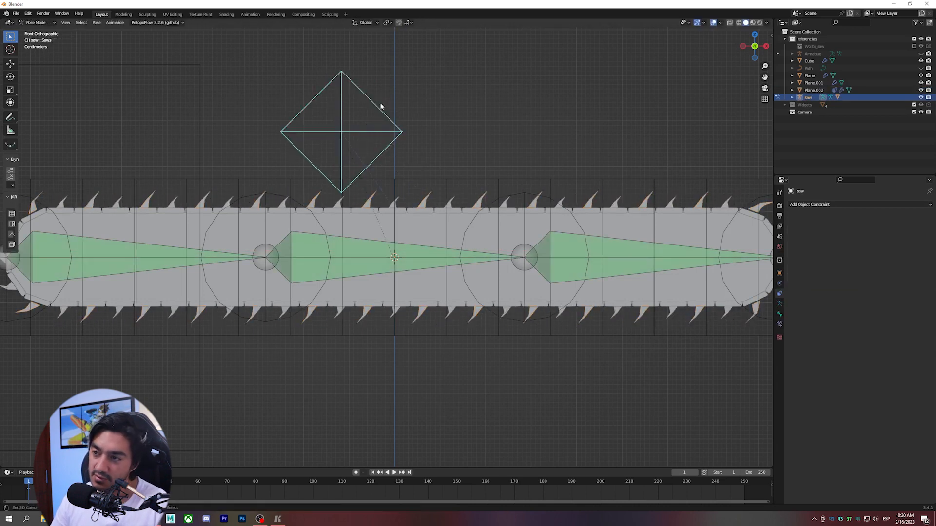
pyautogui.press('r')
pyautogui.rightClick(427, 179)
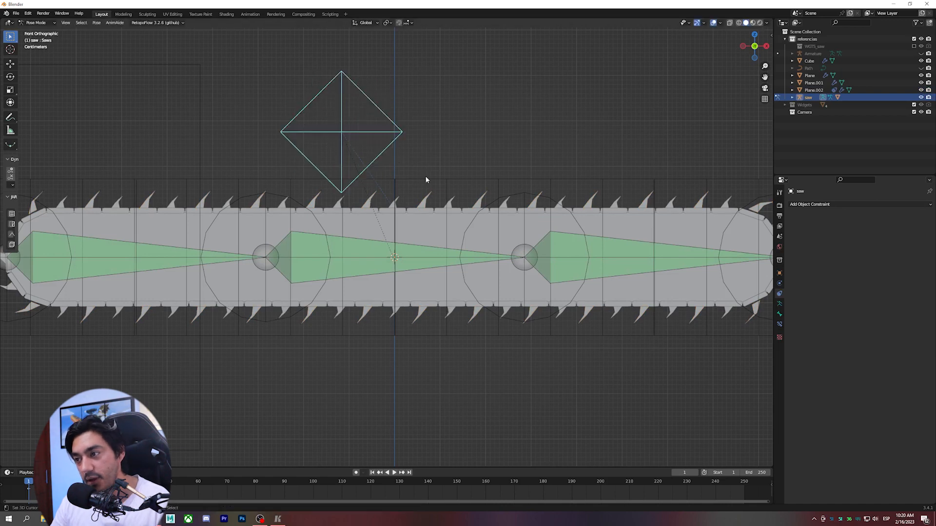
# - Select the Plane.002 teeth in Object Mode and try sliding them along X, cancelling the slide
pyautogui.click(427, 197)
pyautogui.hotkey('ctrl', 'Tab')
pyautogui.press('g')
pyautogui.press('x')
pyautogui.click(470, 195)
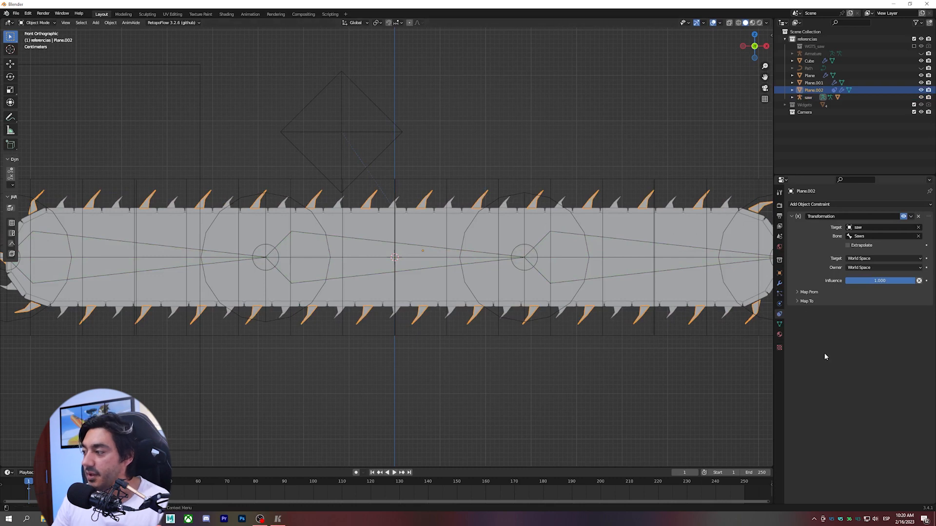
# - Set both the Target and Owner spaces of the teeth's Transformation constraint to Local Space
pyautogui.click(883, 268)
pyautogui.click(879, 293)
pyautogui.click(883, 259)
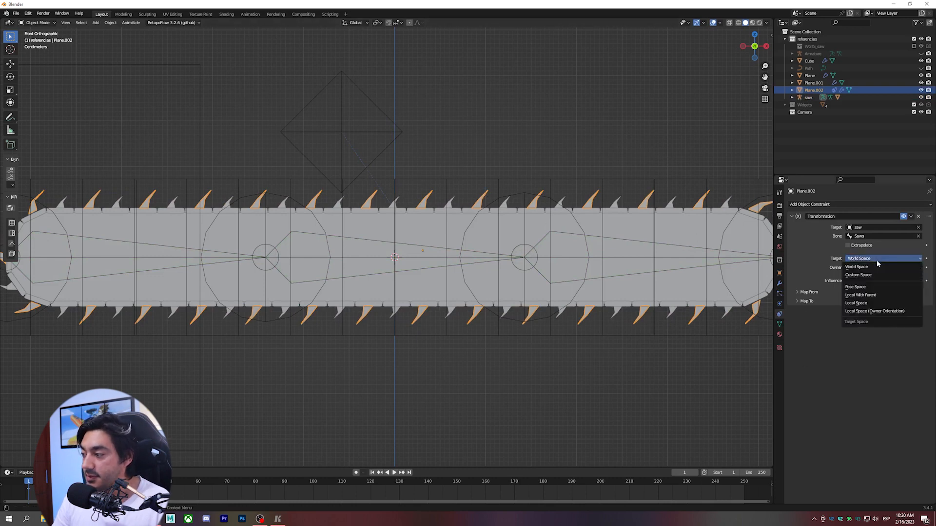
pyautogui.click(880, 304)
pyautogui.scroll(-3, 486, 268)
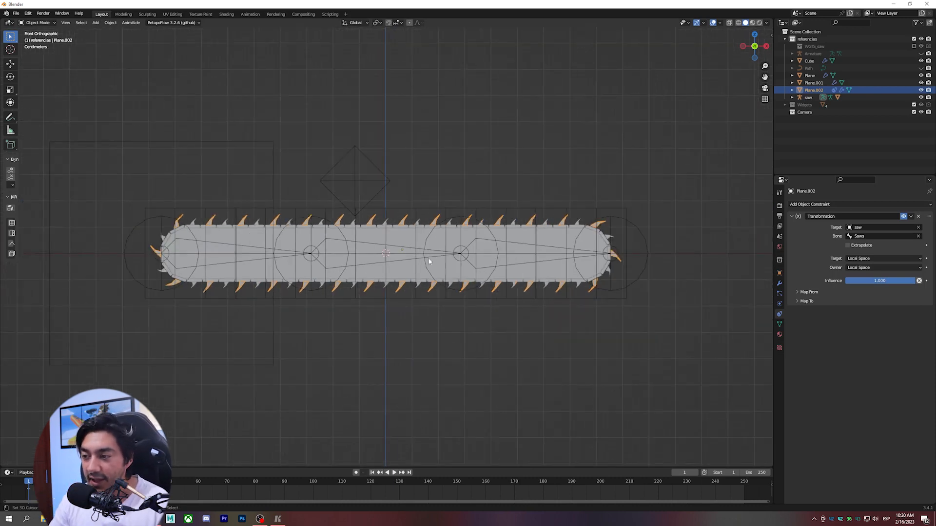
pyautogui.scroll(3, 486, 268)
pyautogui.keyDown('shift'); pyautogui.moveTo(487, 268); pyautogui.dragTo(488, 286, button='middle'); pyautogui.keyUp('shift')
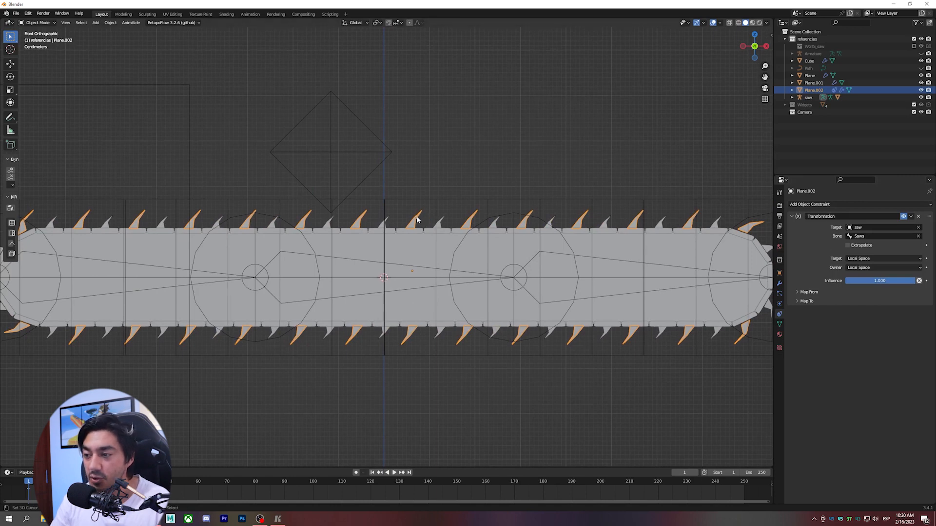
# - Try rotating the whole saw rig with its box-shaped Control bone
pyautogui.moveTo(418, 219); pyautogui.dragTo(377, 268, button='middle')
pyautogui.scroll(-7, 419, 225)
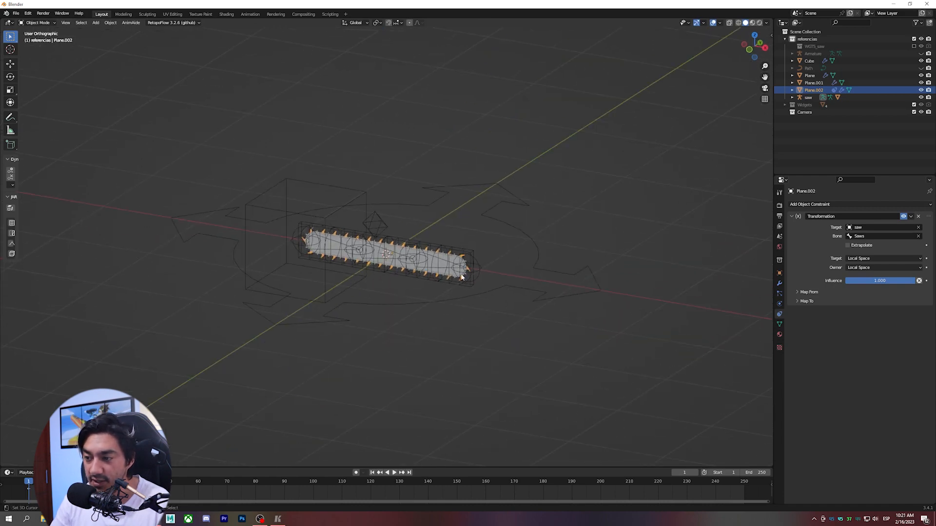
pyautogui.moveTo(303, 237); pyautogui.dragTo(327, 212, button='middle')
pyautogui.scroll(3, 312, 229)
pyautogui.scroll(-3, 334, 204)
pyautogui.click(333, 199)
pyautogui.press('r')
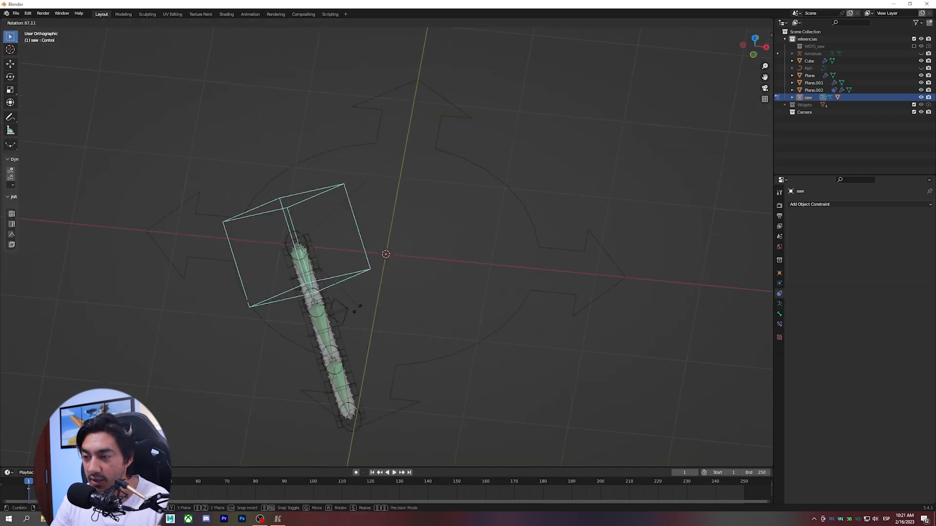
pyautogui.click(407, 291)
pyautogui.scroll(6, 408, 289)
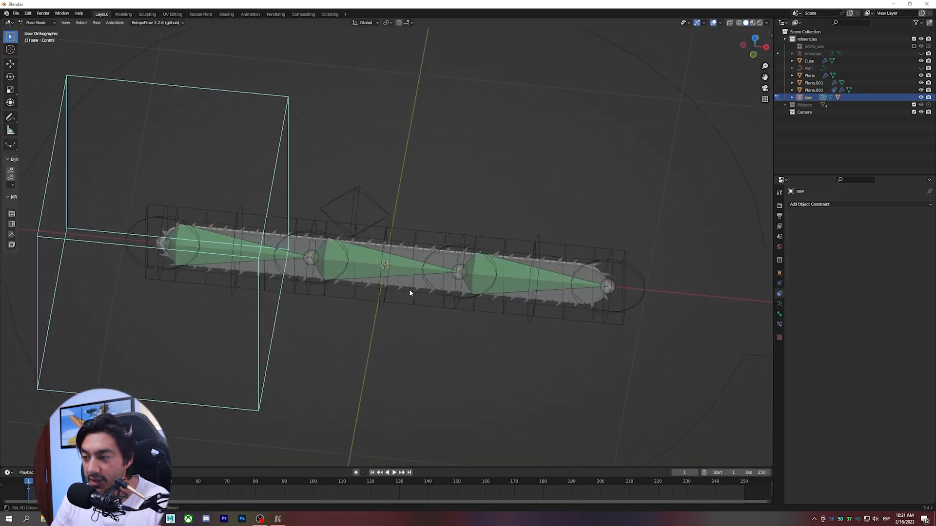
# - Select the Plane.002 teeth, enable Extrapolate on their Transformation constraint, and expand its Map From and Map To settings
pyautogui.click(430, 242)
pyautogui.press('KP_1')
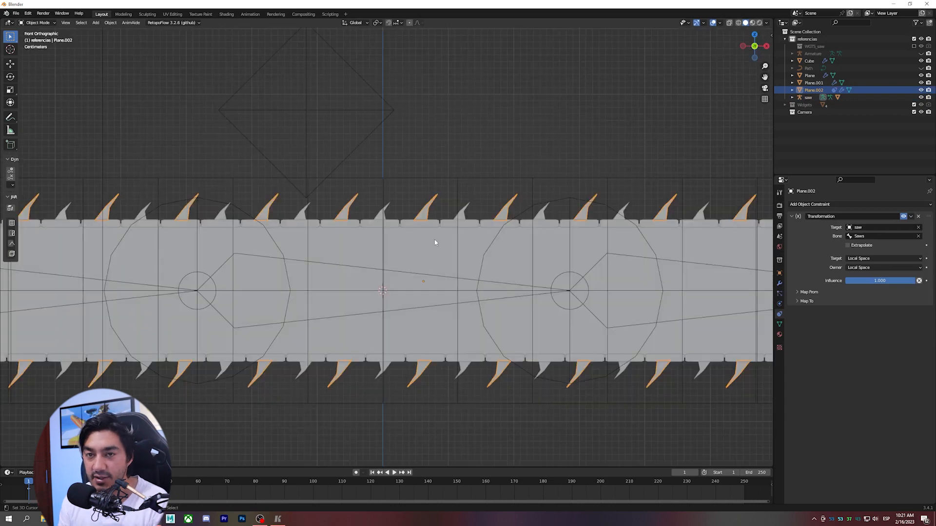
pyautogui.scroll(-2, 465, 203)
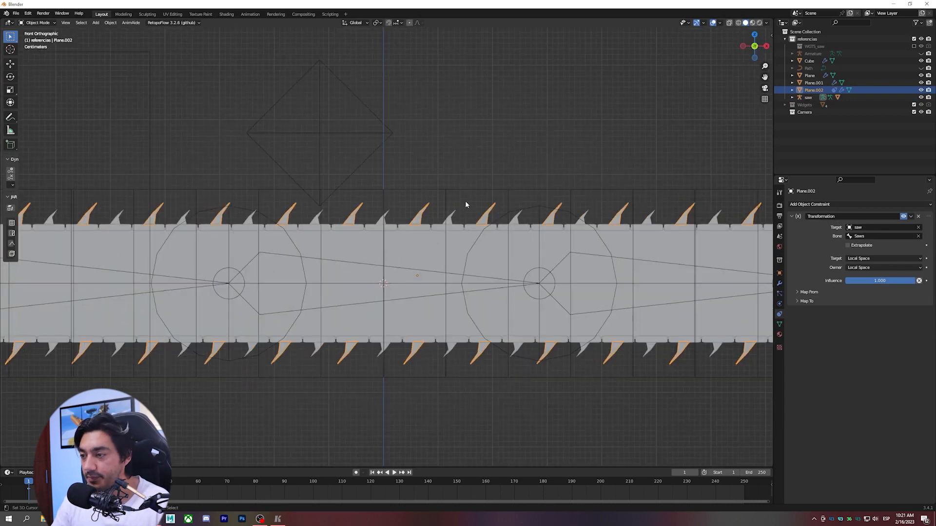
pyautogui.click(847, 246)
pyautogui.click(807, 301)
pyautogui.click(806, 291)
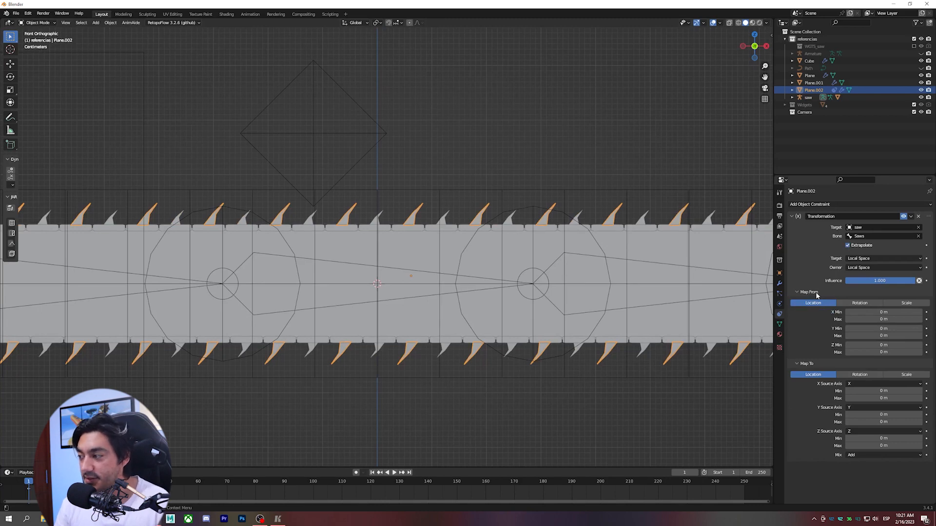
# - Try rotating the Saws control, and set Map From to Rotation in the Plane.002 teeth's Transformation constraint
pyautogui.click(387, 133)
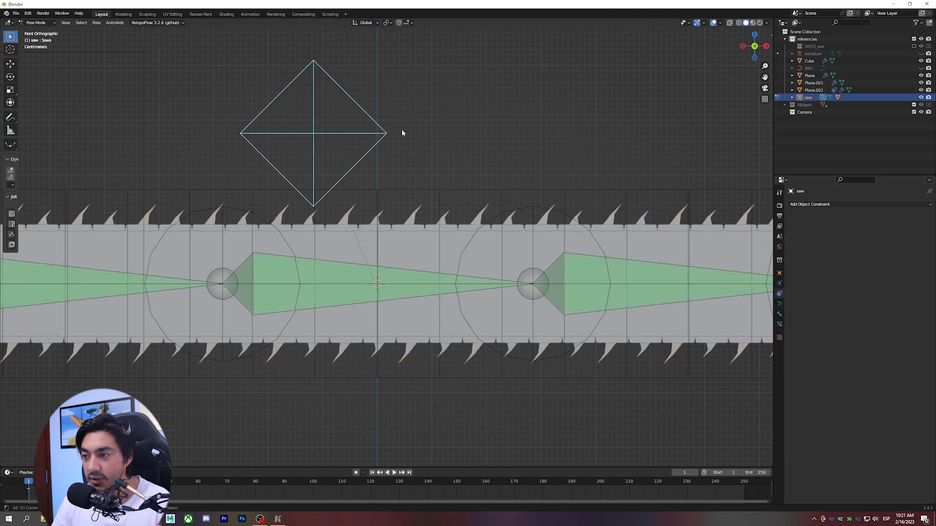
pyautogui.press('r')
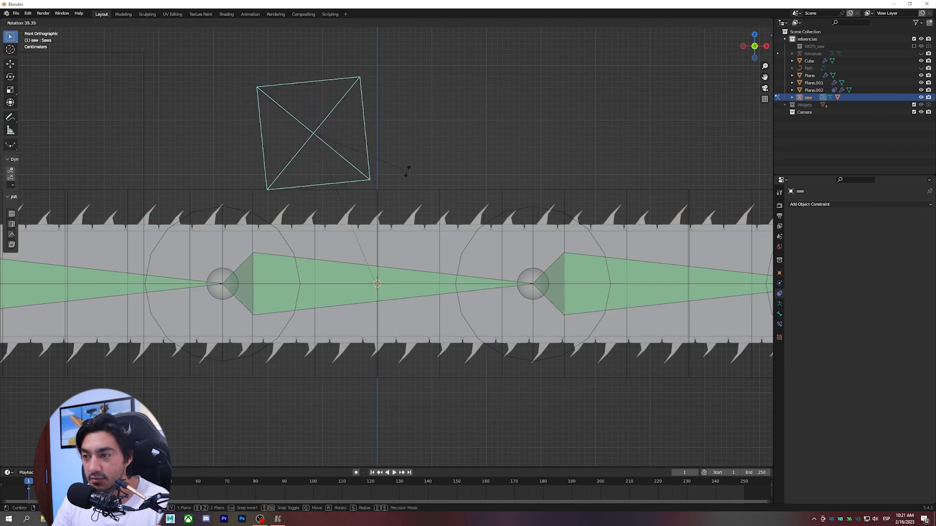
pyautogui.press('Escape')
pyautogui.press('r')
pyautogui.rightClick(420, 168)
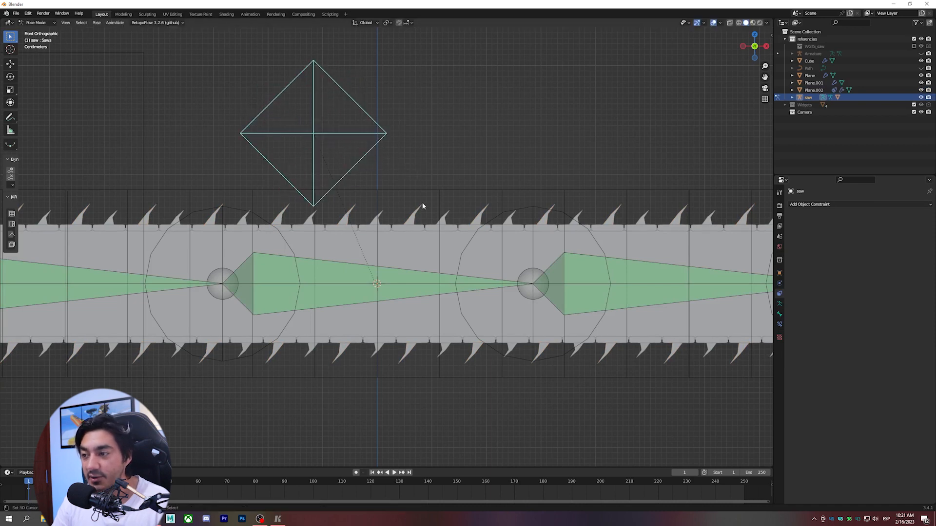
pyautogui.rightClick(421, 205)
pyautogui.click(853, 303)
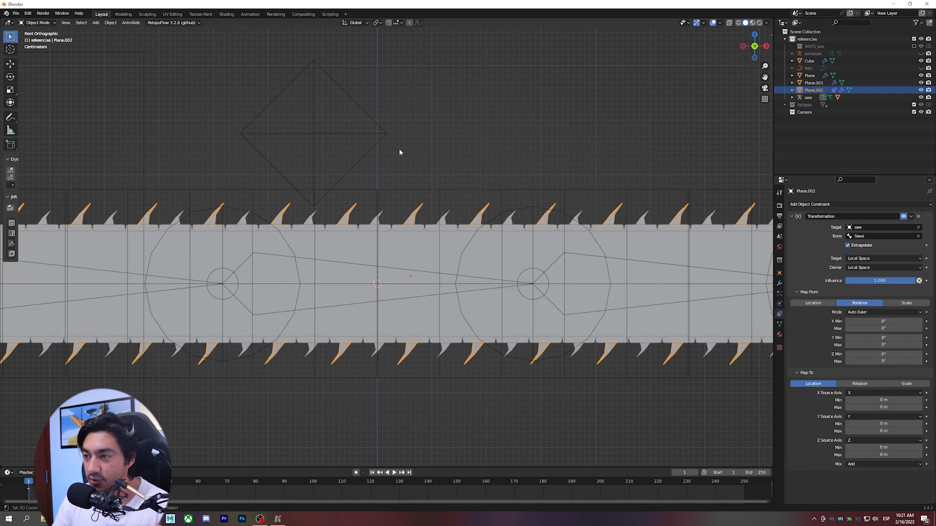
# - Select the Saws control and show the saw armature's bone axes to check its orientation, then hide them again
pyautogui.click(387, 138)
pyautogui.press('r')
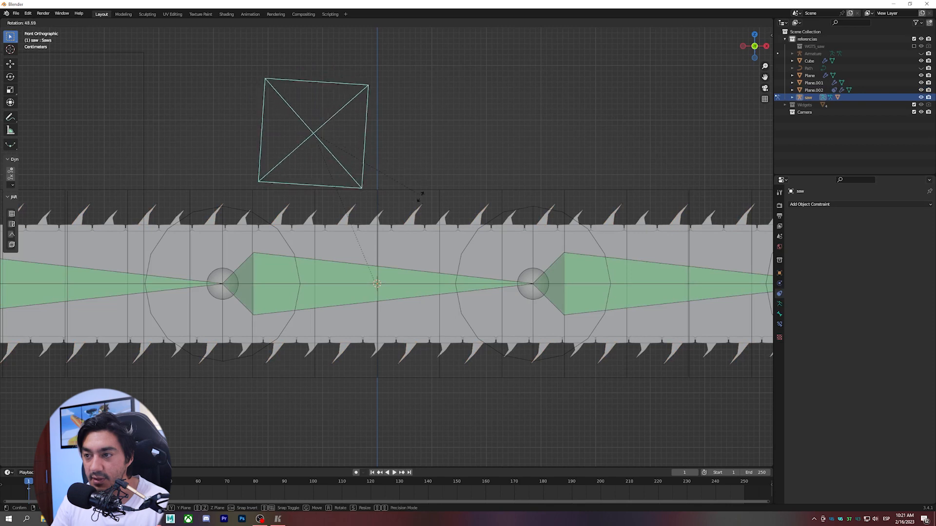
pyautogui.click(807, 227)
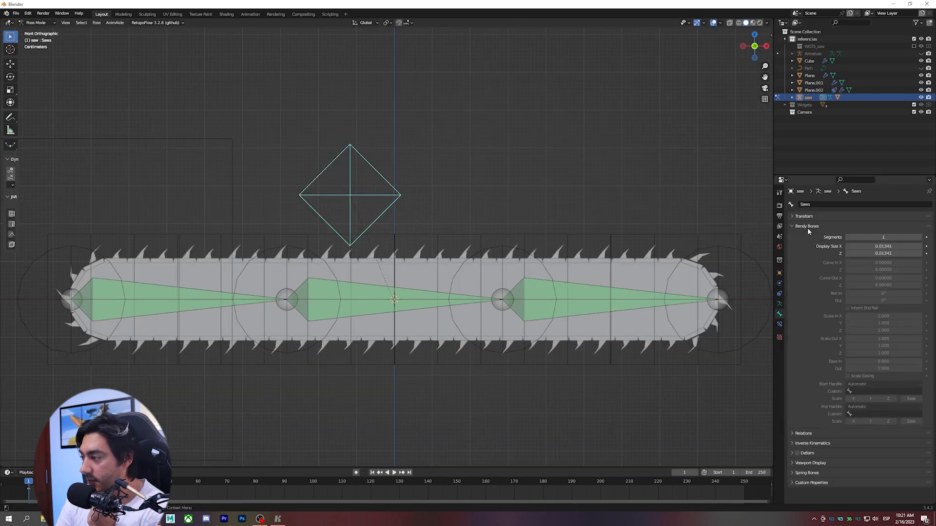
pyautogui.click(807, 227)
pyautogui.click(779, 303)
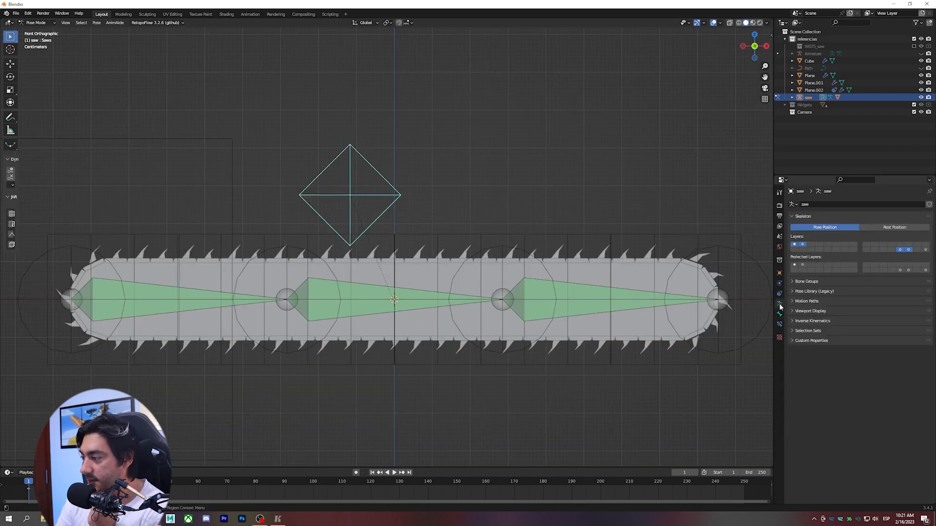
pyautogui.click(807, 311)
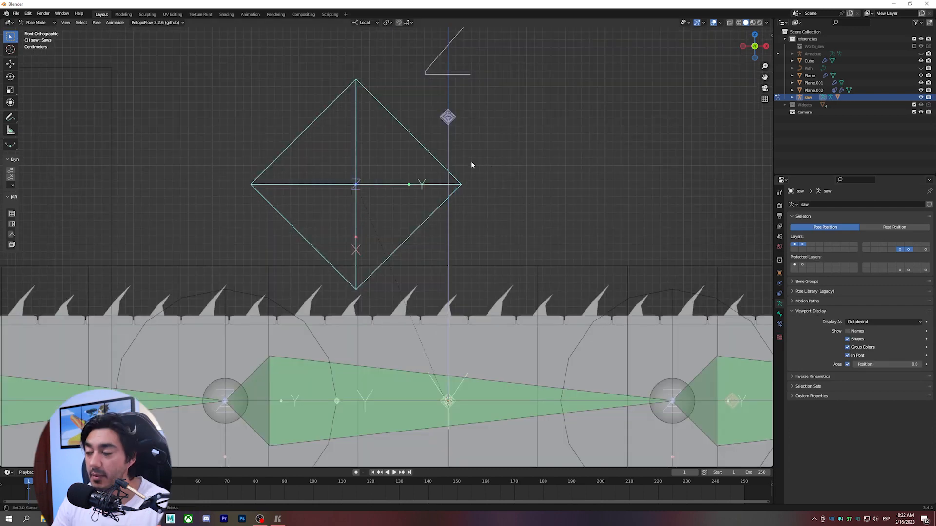
pyautogui.scroll(-5, 487, 337)
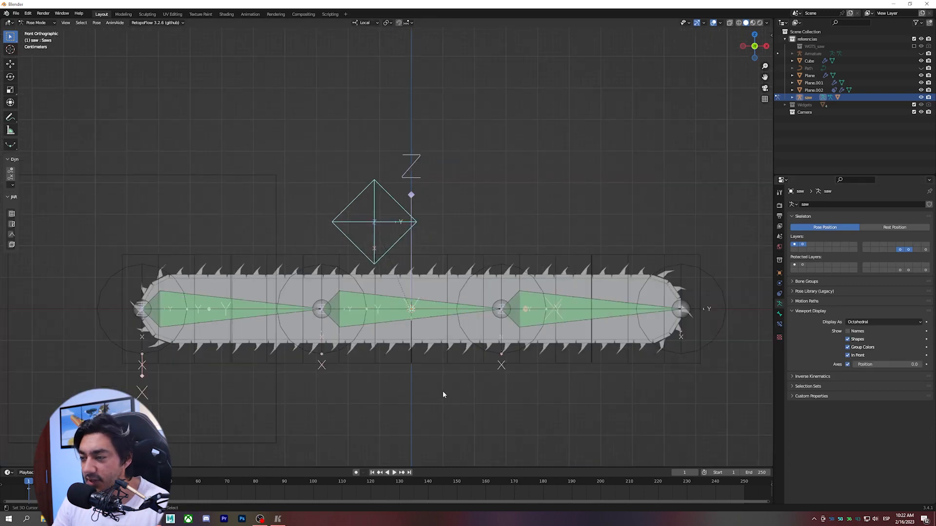
pyautogui.click(847, 365)
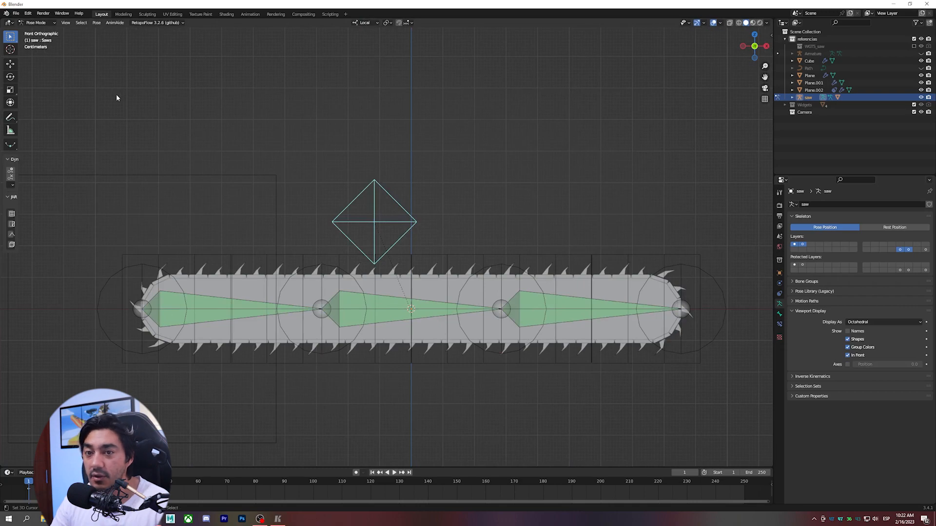
# - Show the Rotate gizmo on the Saws control and try test rotations in front view to identify its local rotation axis
pyautogui.click(10, 77)
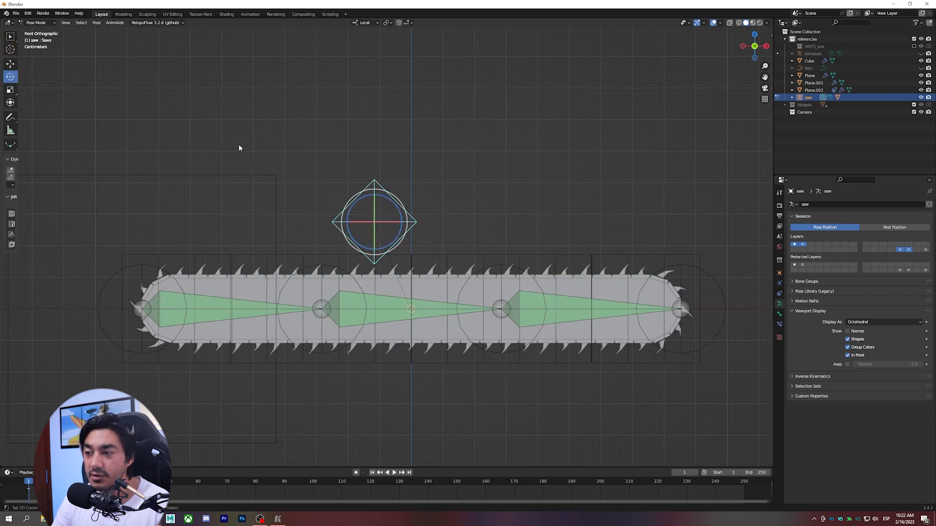
pyautogui.scroll(5, 394, 208)
pyautogui.moveTo(394, 207)
pyautogui.mouseDown(button='middle')
pyautogui.moveTo(363, 183)
pyautogui.moveTo(385, 161)
pyautogui.moveTo(358, 200)
pyautogui.moveTo(396, 197)
pyautogui.mouseUp(button='middle')
pyautogui.press('KP_1')
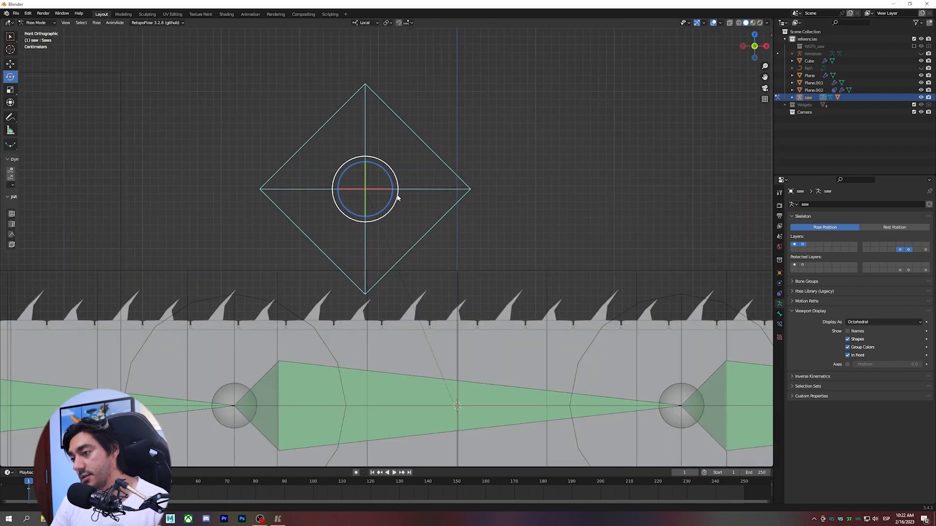
pyautogui.scroll(1, 401, 197)
pyautogui.scroll(-2, 405, 198)
pyautogui.press('r')
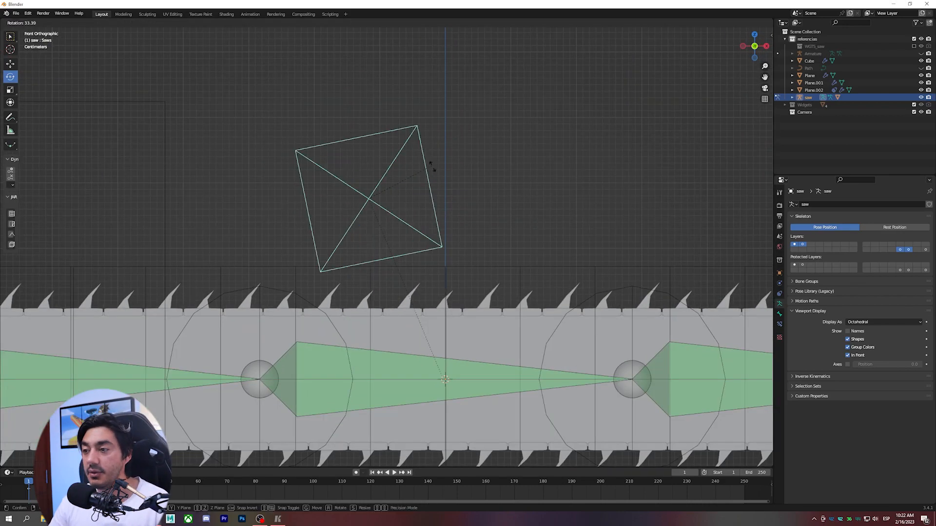
pyautogui.press('Escape')
pyautogui.scroll(-2, 405, 200)
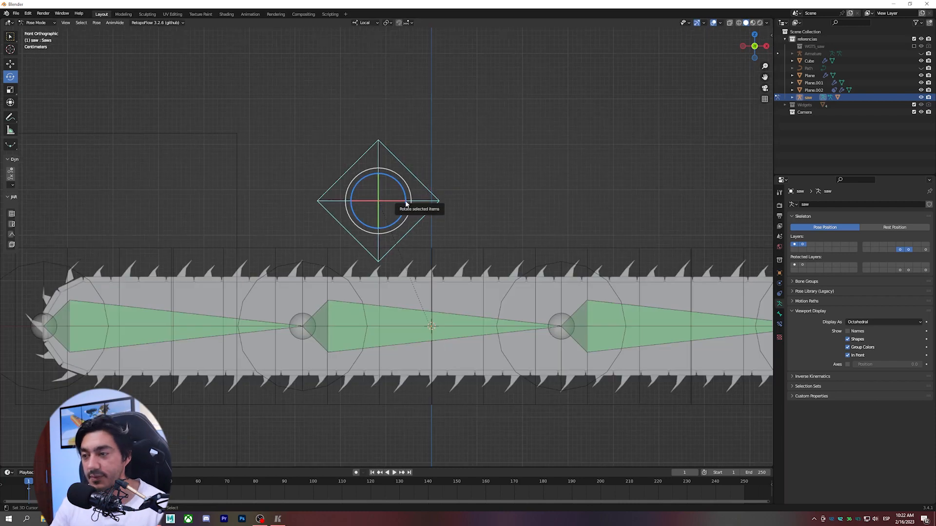
pyautogui.scroll(3, 409, 201)
pyautogui.press('r')
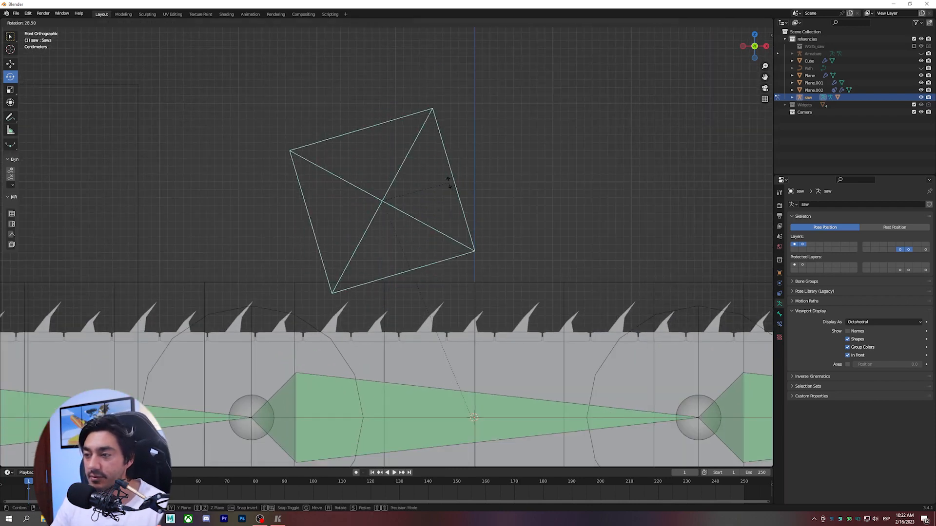
pyautogui.press('Escape')
pyautogui.scroll(-3, 447, 207)
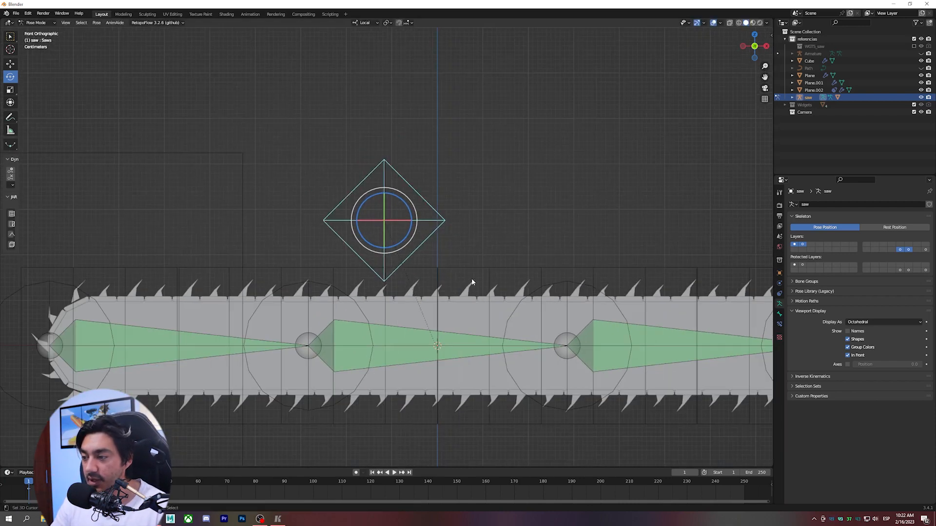
# - Select the Plane.002 teeth and set the Map From rotation Z Max of their Transformation constraint to 10°
pyautogui.click(472, 284)
pyautogui.click(783, 316)
pyautogui.click(864, 304)
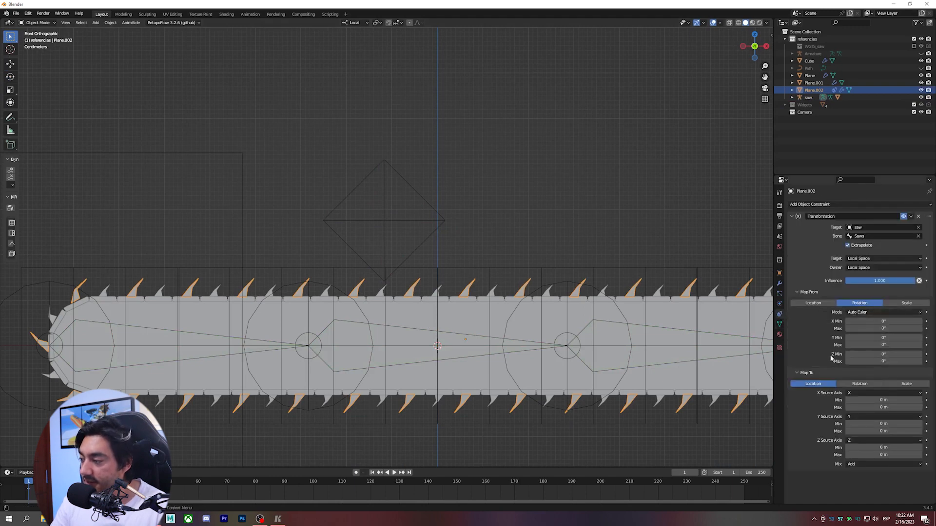
pyautogui.click(886, 361)
pyautogui.write('10')
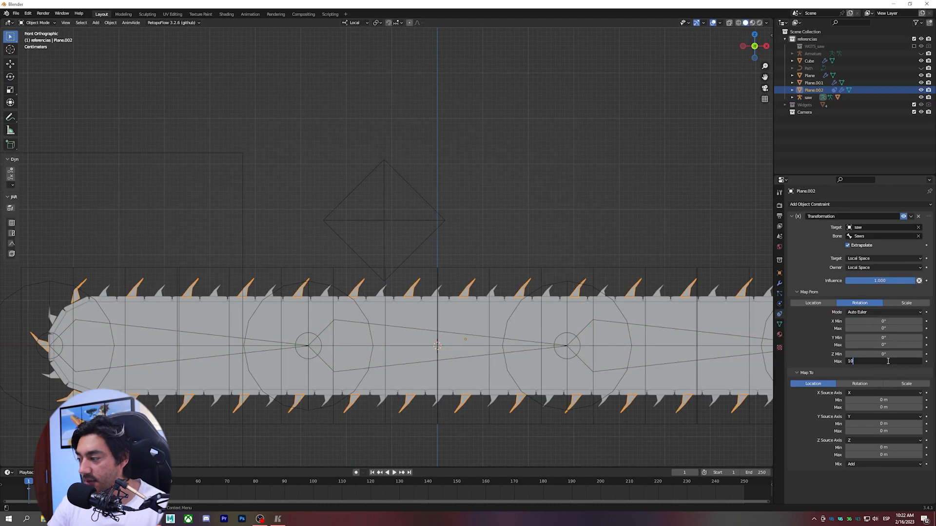
pyautogui.press('Return')
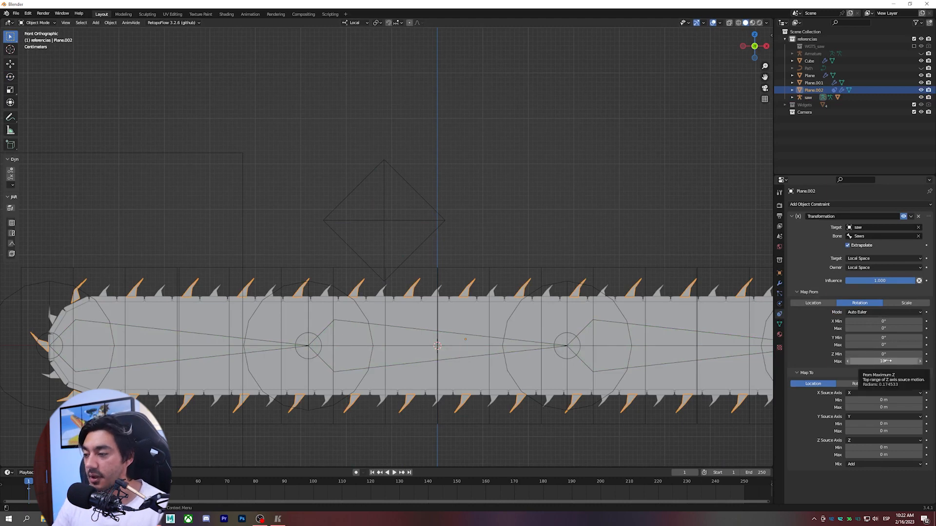
# - Set the Map To location X Max of the teeth's Transformation constraint to 0.1 m
pyautogui.keyDown('shift'); pyautogui.moveTo(639, 330); pyautogui.dragTo(577, 303, button='middle'); pyautogui.keyUp('shift')
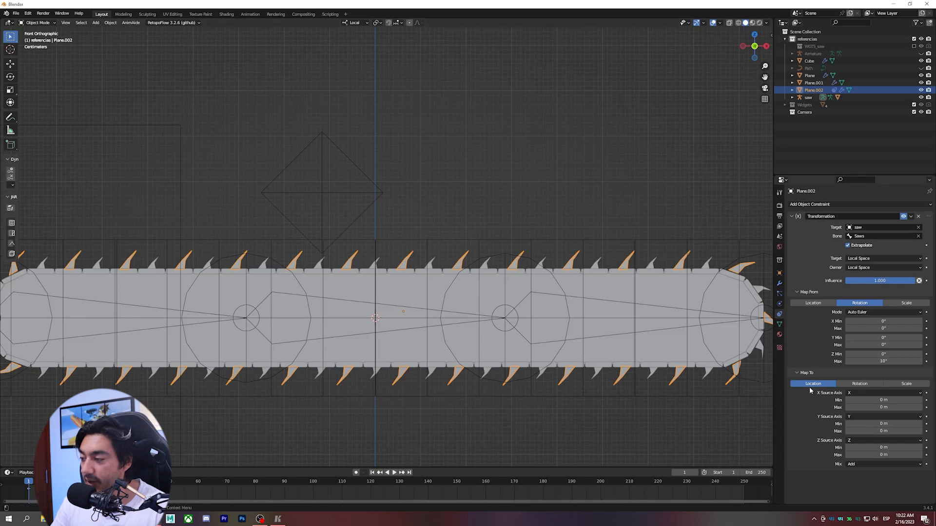
pyautogui.click(877, 408)
pyautogui.press('BackSpace')
pyautogui.write('1')
pyautogui.press('Return')
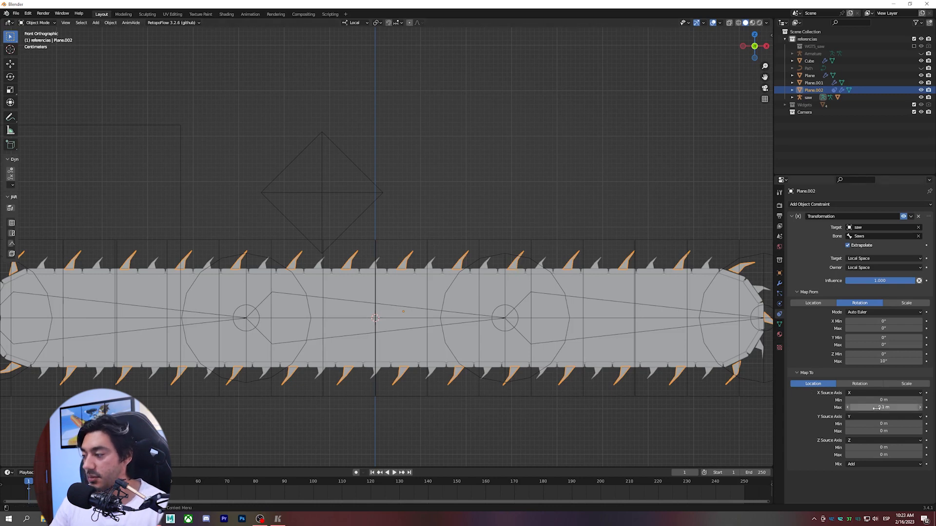
# - Show the Transform gizmo on the Plane.002 teeth and examine their local axes in front view
pyautogui.scroll(-2, 511, 273)
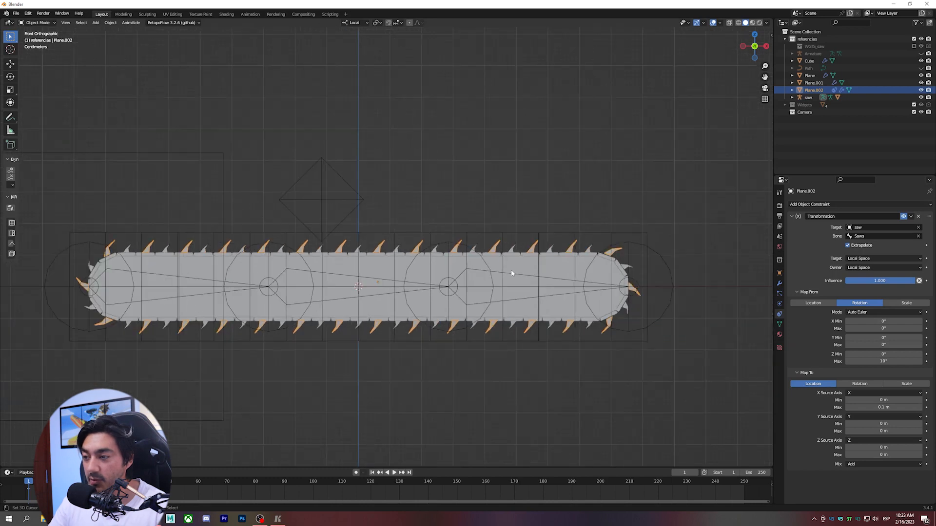
pyautogui.click(10, 103)
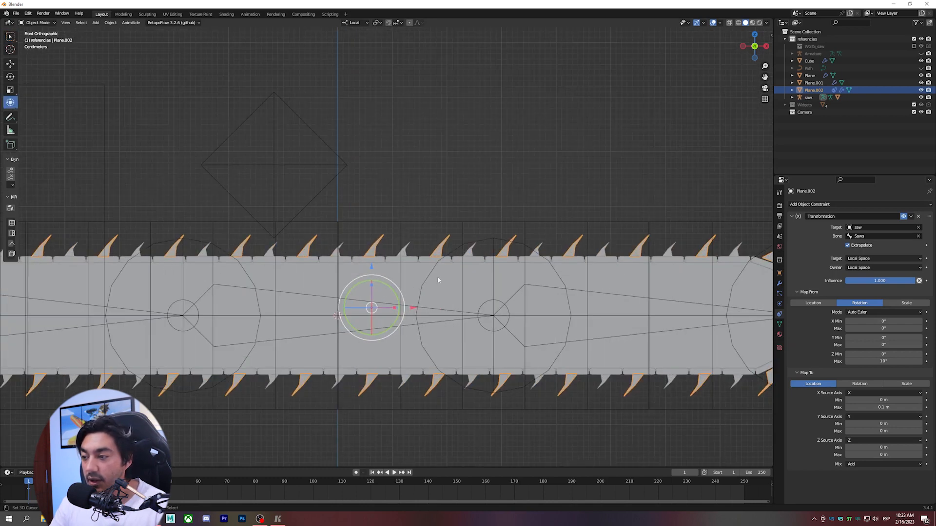
pyautogui.scroll(3, 445, 245)
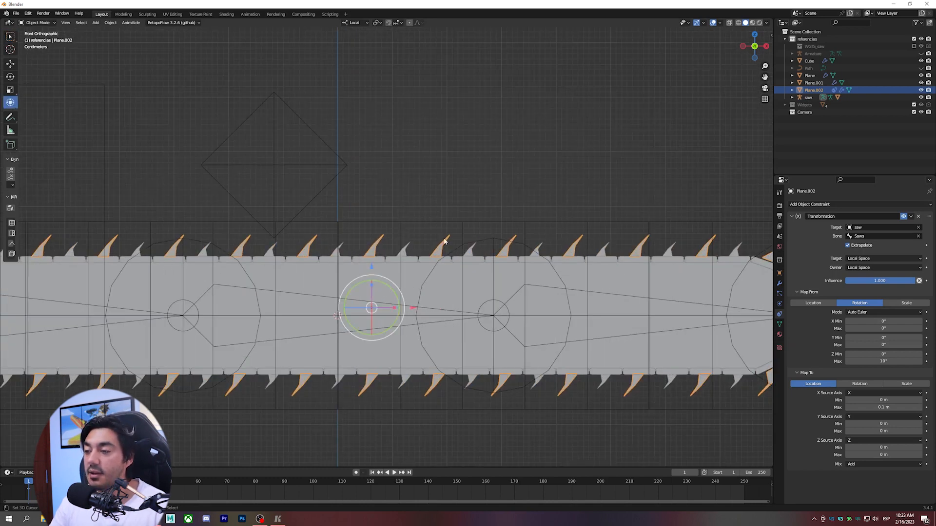
pyautogui.moveTo(448, 252); pyautogui.dragTo(419, 314, button='middle')
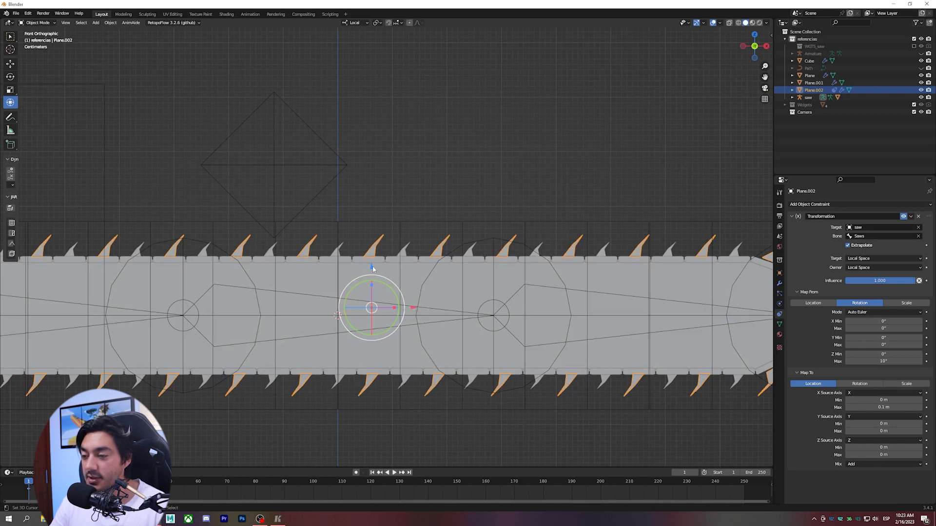
pyautogui.moveTo(372, 268); pyautogui.dragTo(421, 277, button='middle')
pyautogui.press('KP_1')
pyautogui.scroll(3, 412, 317)
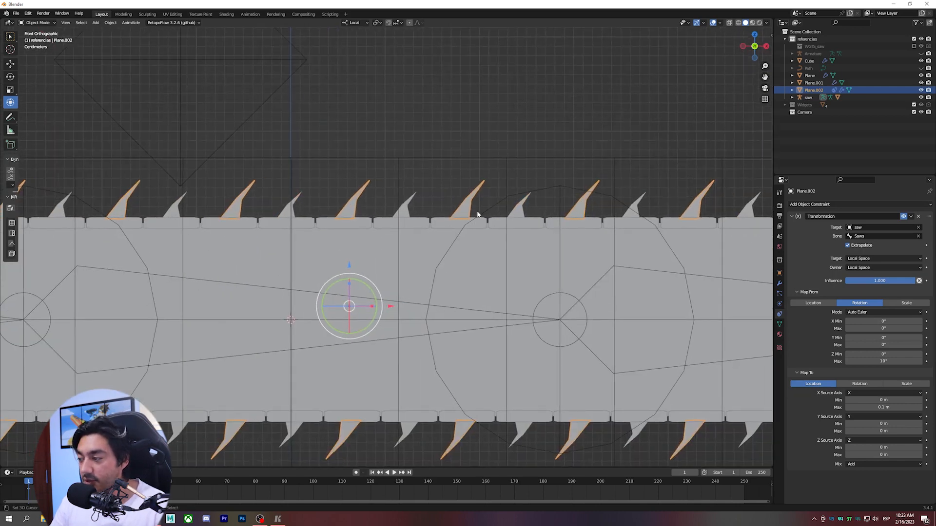
# - Test moving the Plane.002 teeth along their local X axis and rotating the Saws control in front view
pyautogui.scroll(-2, 462, 222)
pyautogui.press('g')
pyautogui.press('x')
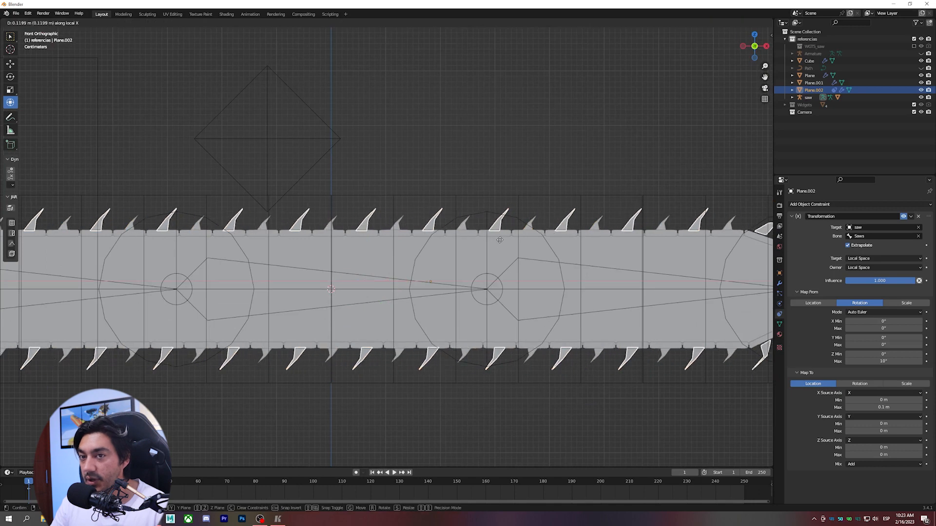
pyautogui.rightClick(568, 243)
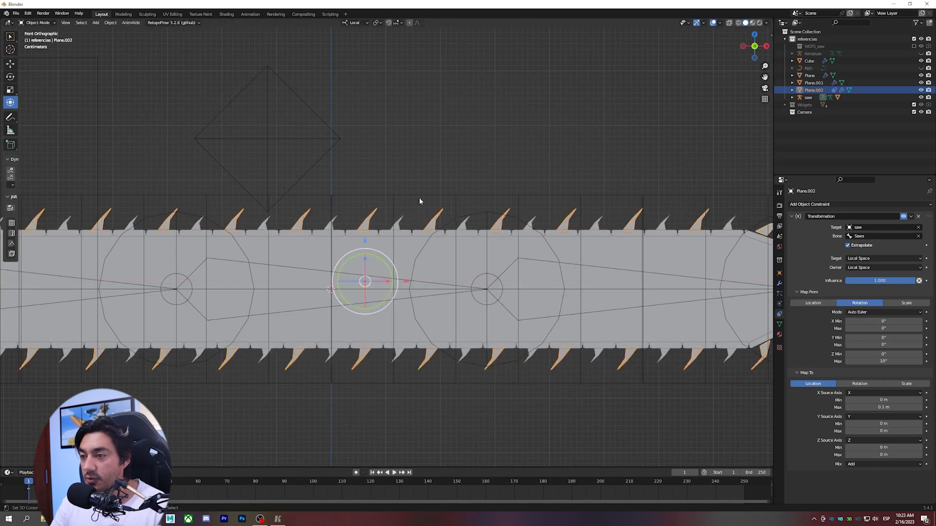
pyautogui.click(332, 137)
pyautogui.scroll(-2, 336, 137)
pyautogui.press('r')
pyautogui.rightClick(450, 133)
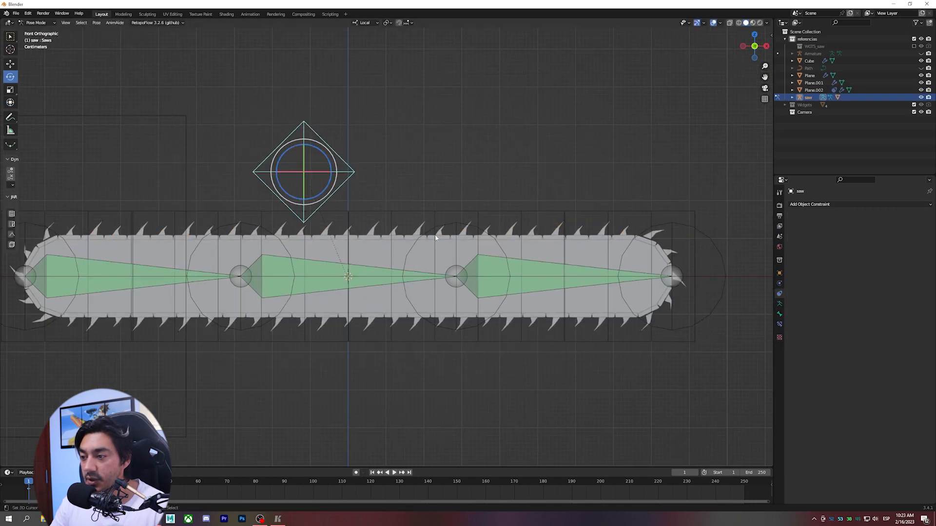
# - Set both the X and Y Source Axis of the Plane.002 teeth's Map To location to Z
pyautogui.click(466, 236)
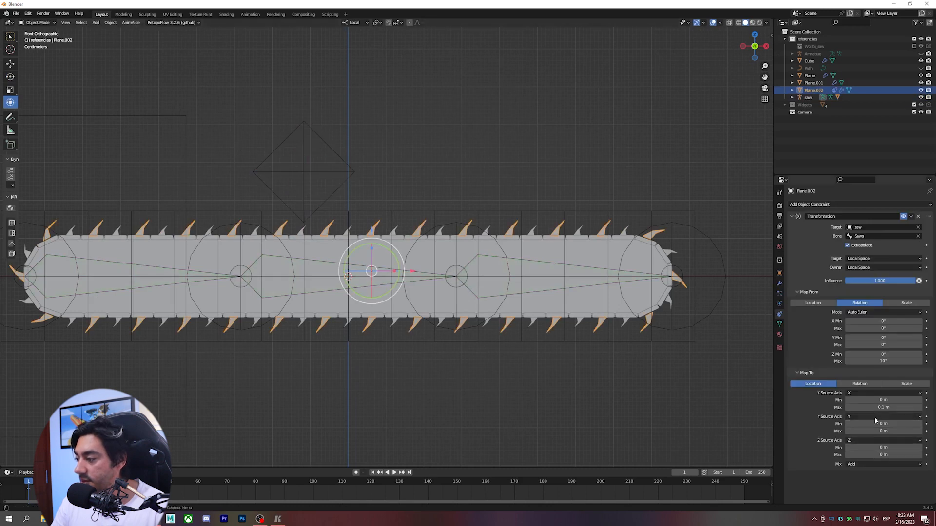
pyautogui.click(877, 392)
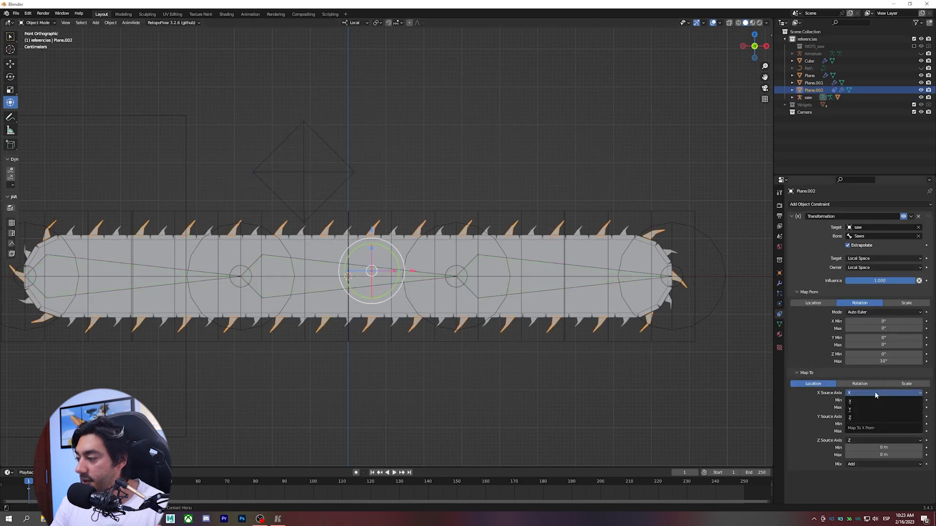
pyautogui.click(857, 418)
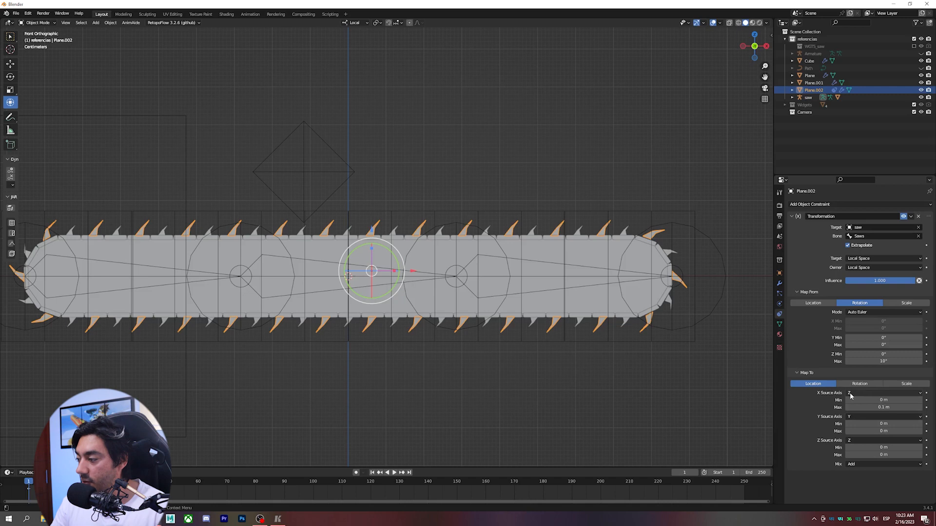
pyautogui.click(865, 416)
pyautogui.click(858, 439)
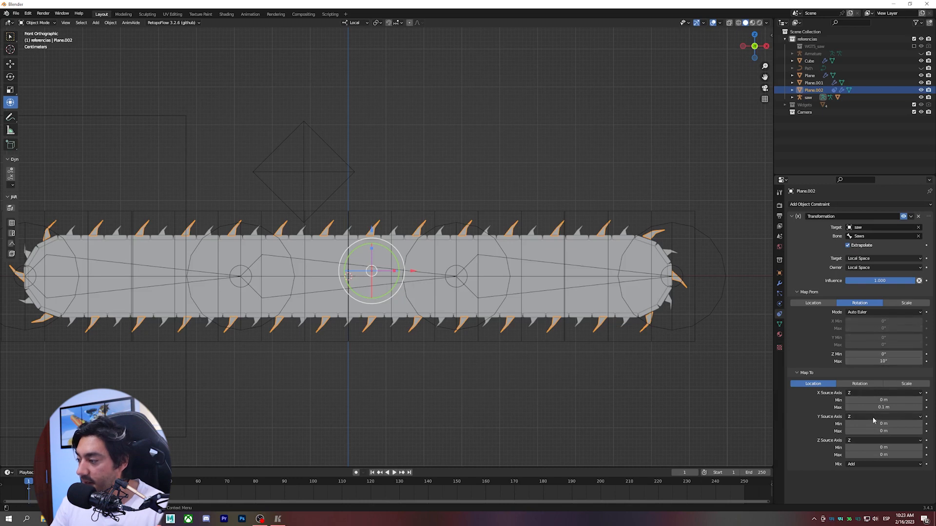
# - Test-rotate the Saws control to check whether it slides the Plane.002 teeth along the chain
pyautogui.click(341, 200)
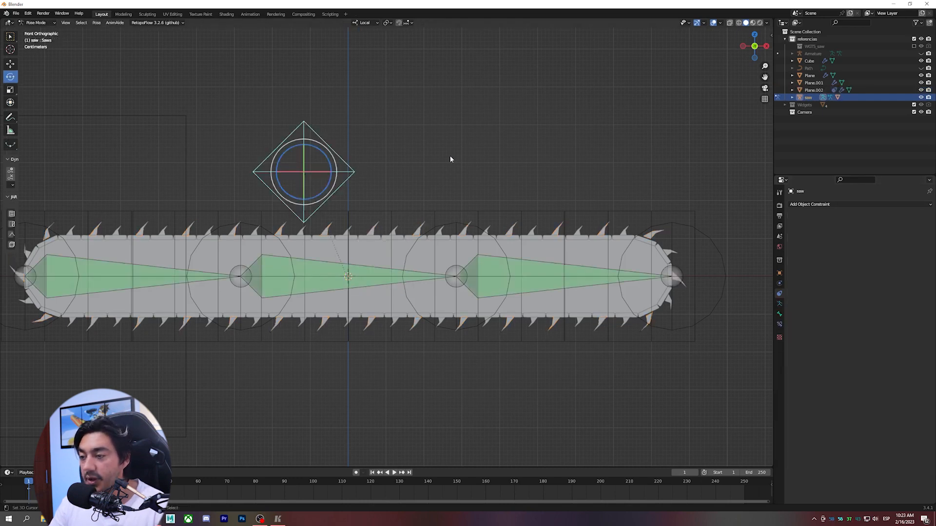
pyautogui.press('r')
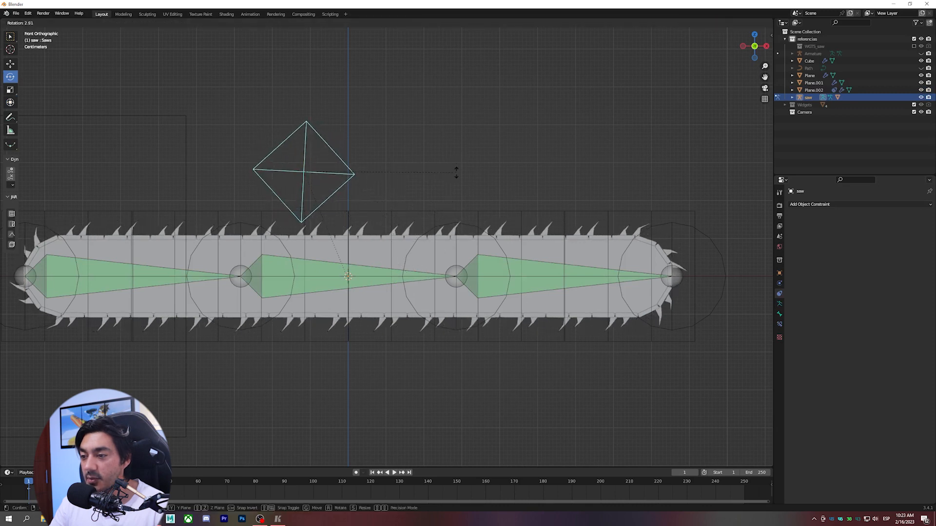
pyautogui.rightClick(450, 216)
# - Set the Map To location X Max of the Plane.002 teeth's Transformation constraint to -0.1 m
pyautogui.click(460, 232)
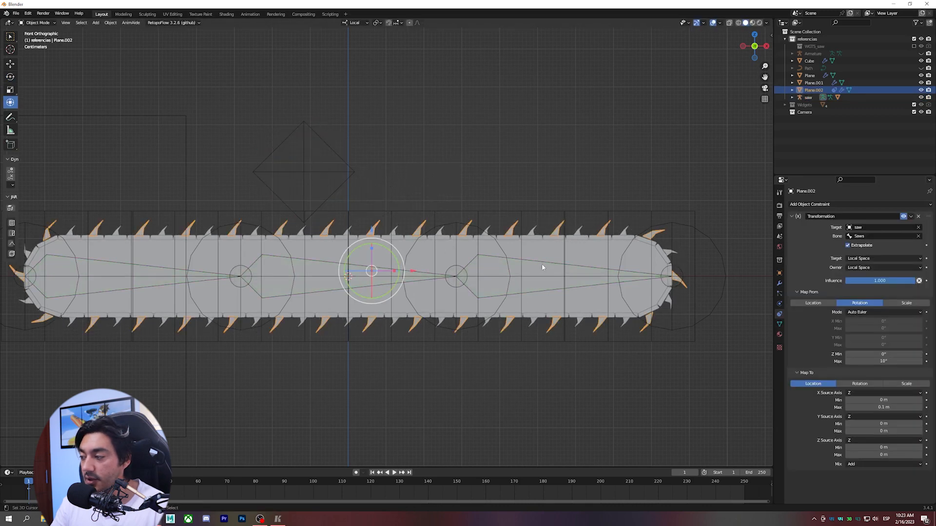
pyautogui.click(879, 409)
pyautogui.press('BackSpace')
pyautogui.write('-.1')
pyautogui.press('Return')
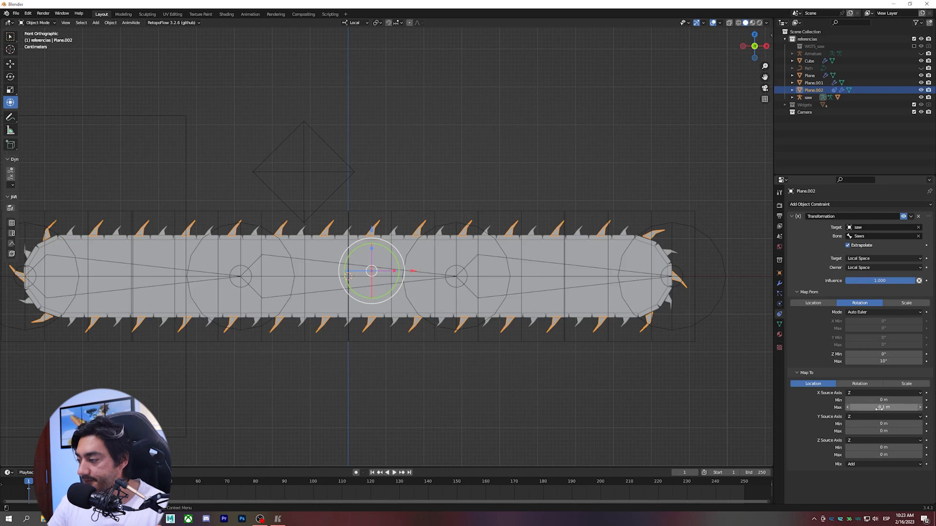
# - Test-rotate the Saws control to check the direction of the teeth's slide with the negative X Max
pyautogui.click(354, 173)
pyautogui.press('r')
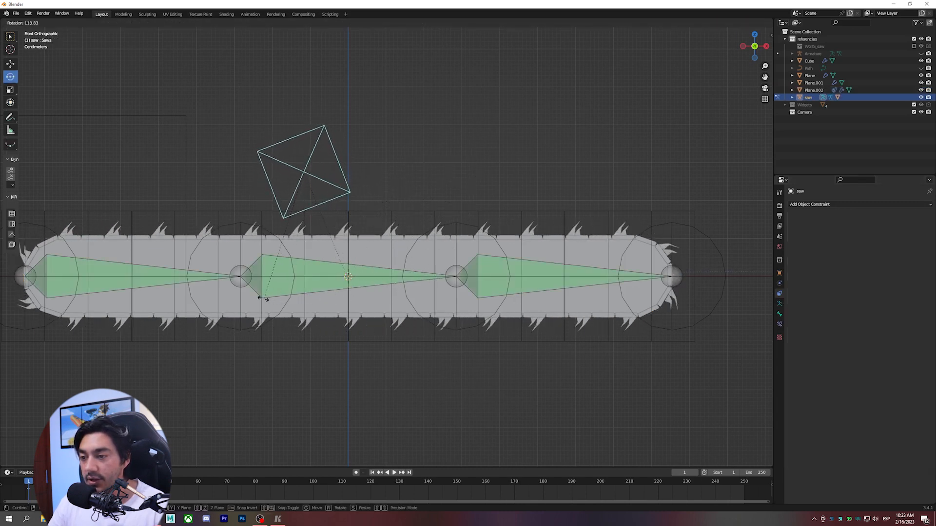
pyautogui.rightClick(210, 291)
pyautogui.hotkey('ctrl', 'z')
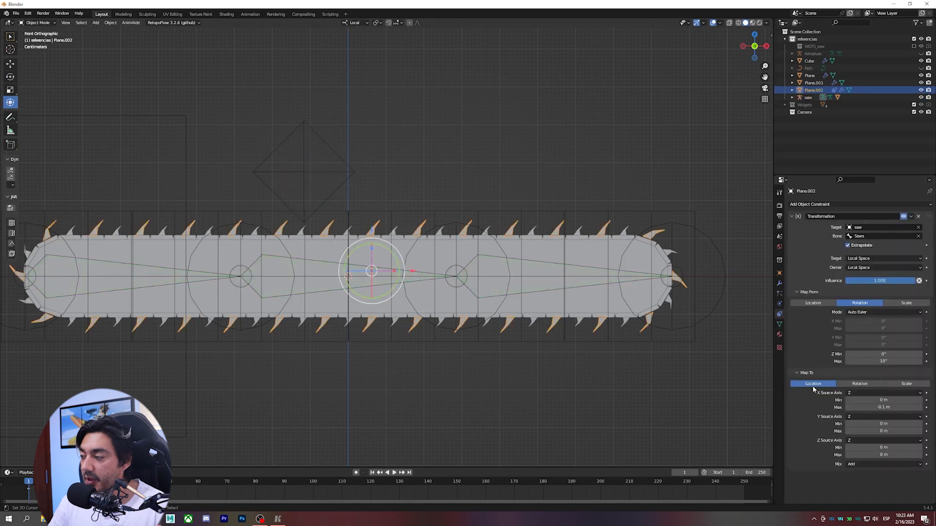
# - Try an X Max of -1 m for the Plane.002 teeth's Map To location and test-rotate the Saws control
pyautogui.click(885, 408)
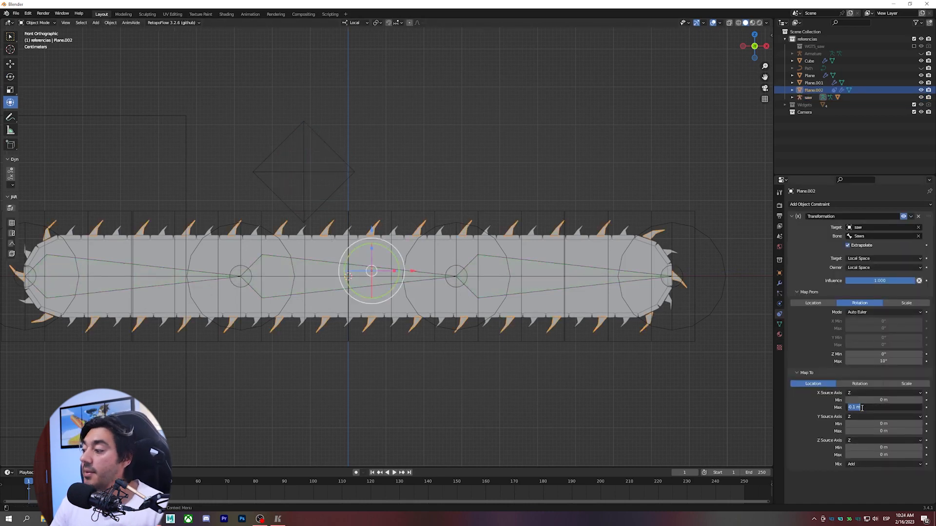
pyautogui.moveTo(858, 408); pyautogui.dragTo(845, 407)
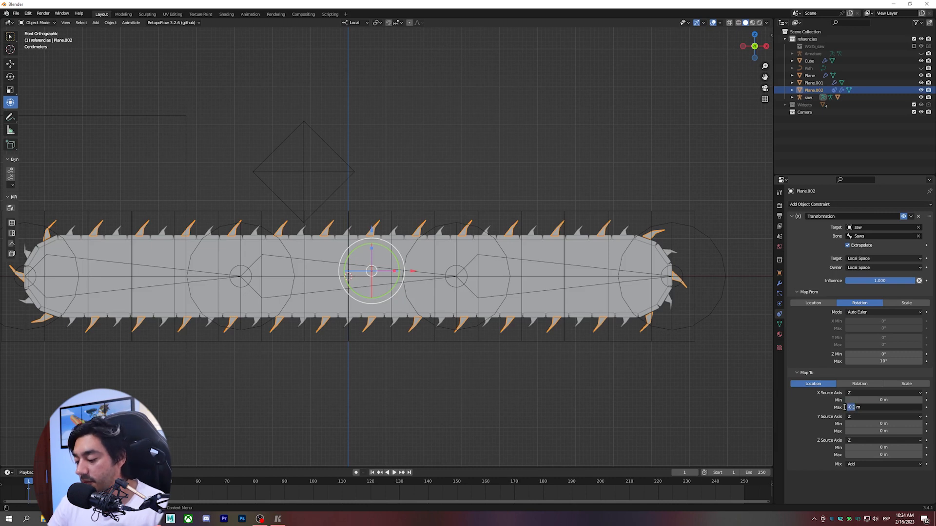
pyautogui.write('-1')
pyautogui.press('Return')
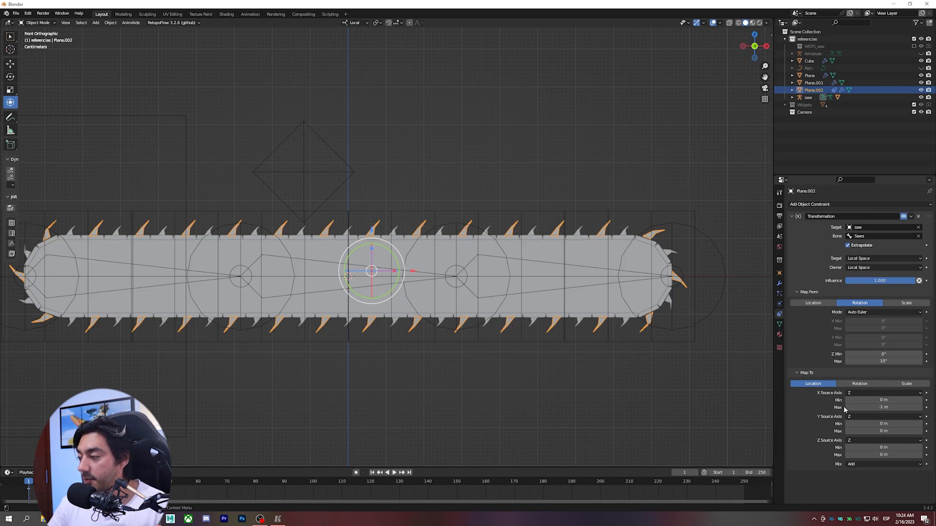
pyautogui.click(346, 167)
pyautogui.hotkey('ctrl', 'Tab')
pyautogui.press('r')
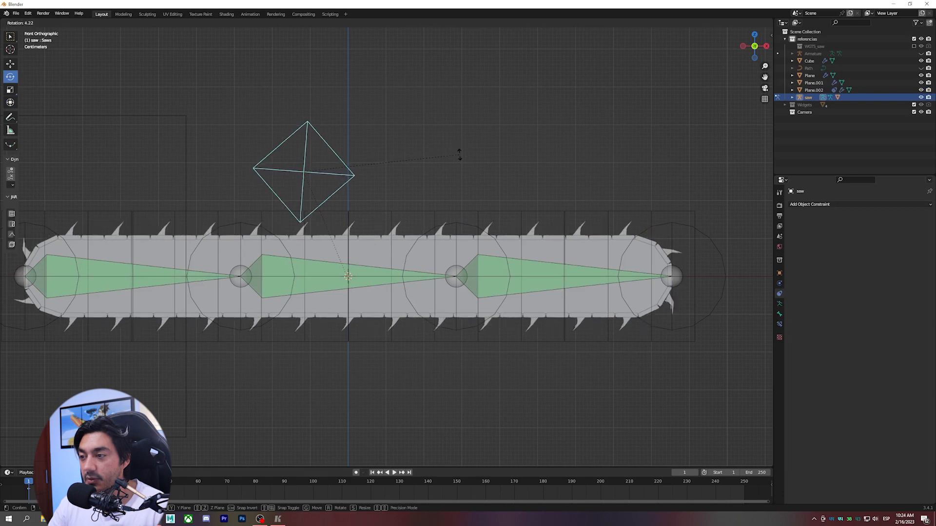
pyautogui.rightClick(464, 184)
# - Return the Map To location X Max of the Plane.002 teeth to -0.1 m
pyautogui.click(418, 229)
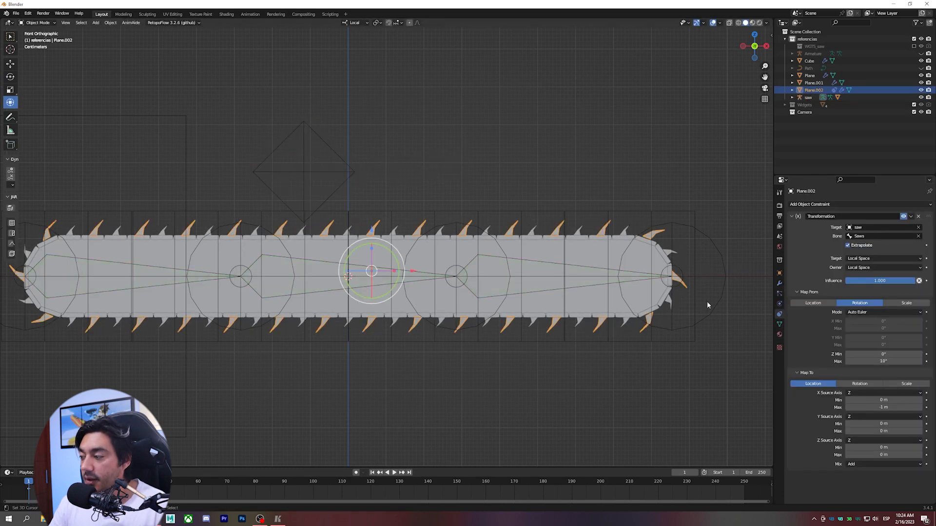
pyautogui.click(889, 407)
pyautogui.write('-0.1')
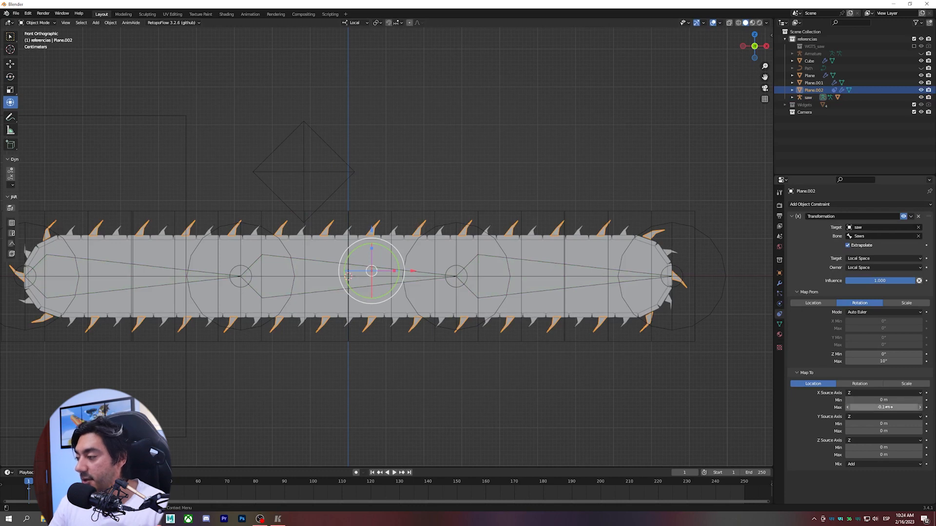
pyautogui.press('Return')
# - Test-rotate the Saws control once more to check the teeth's sliding speed at -0.1 m
pyautogui.press('r')
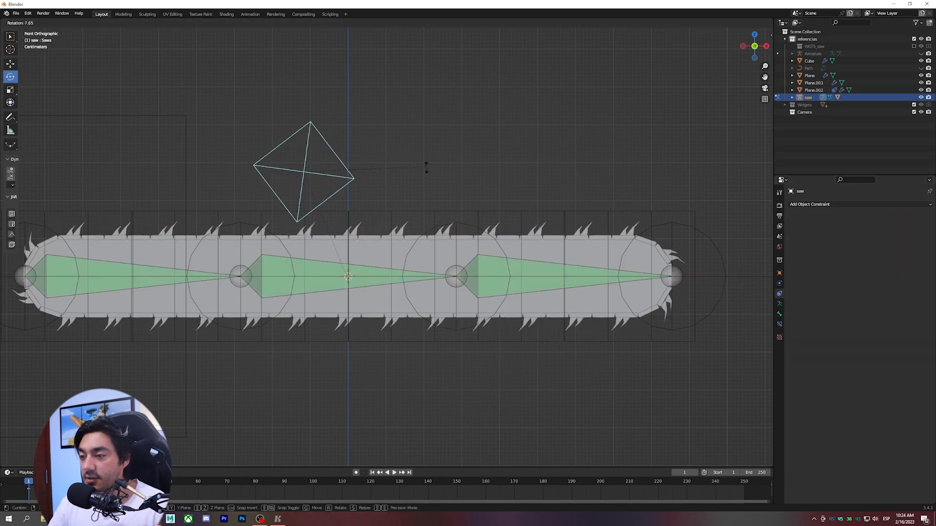
pyautogui.press('Escape')
pyautogui.scroll(2, 398, 251)
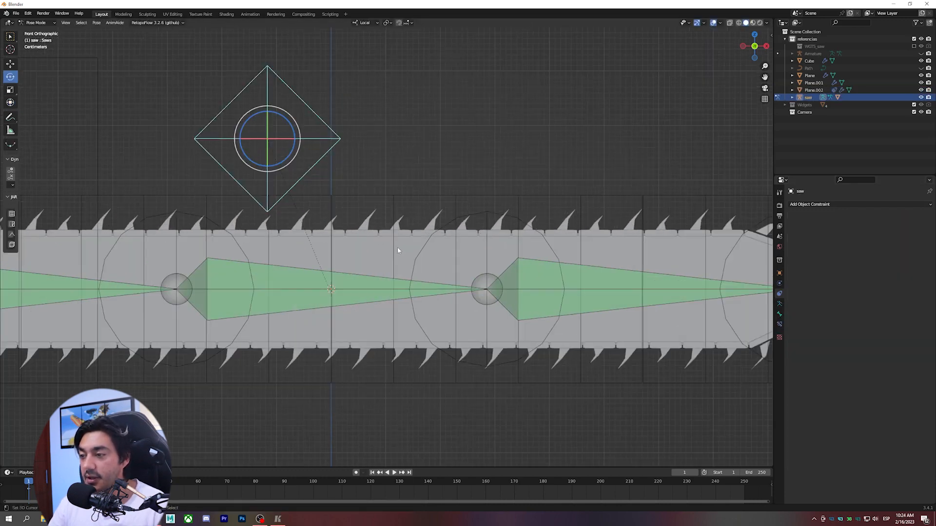
# - Leave Pose Mode and try selecting the Plane.001 teeth, Cube chain links and Plane.002 teeth, circling a small tooth with a temporary annotation
pyautogui.hotkey('ctrl', 'Tab')
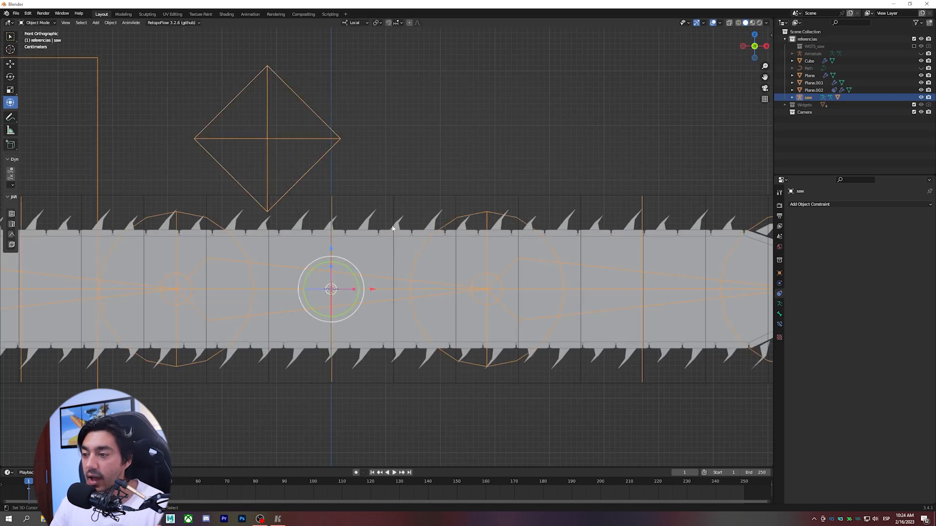
pyautogui.scroll(5, 413, 182)
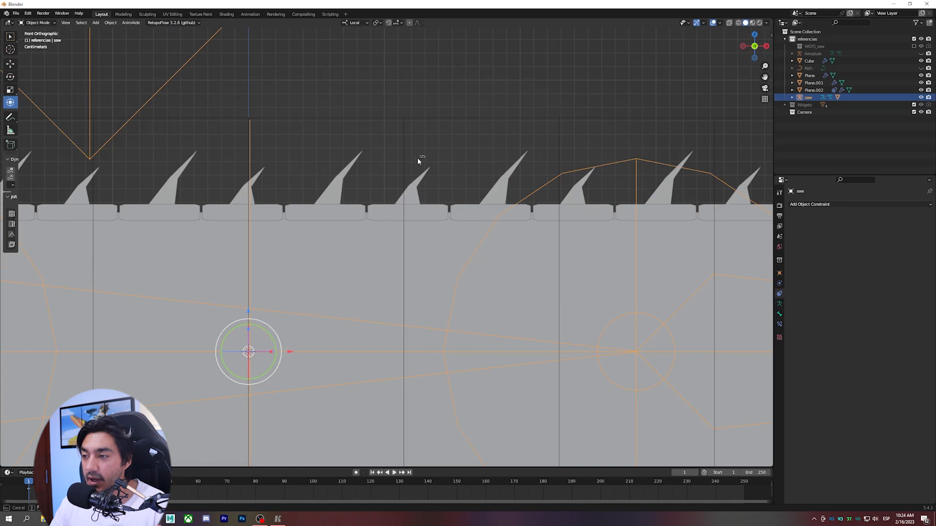
pyautogui.click(402, 203)
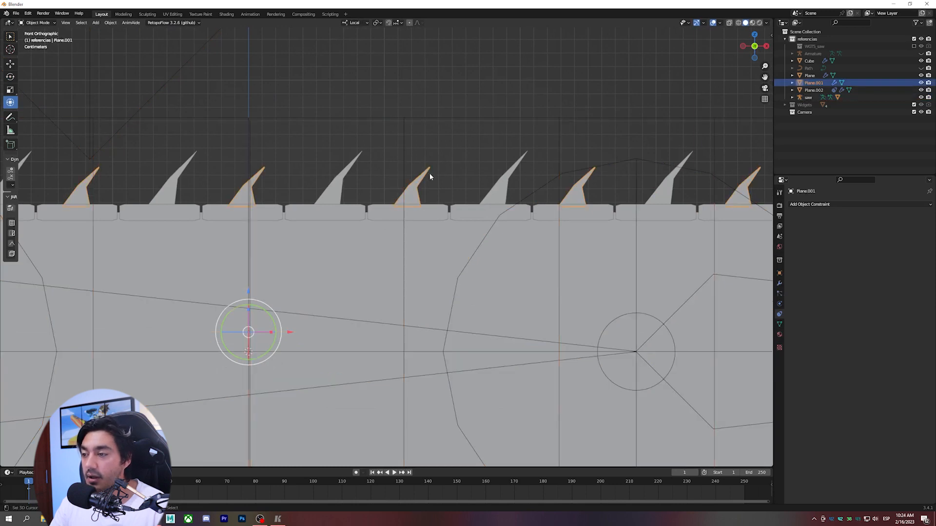
pyautogui.moveTo(436, 157)
pyautogui.mouseDown()
pyautogui.moveTo(385, 200)
pyautogui.moveTo(426, 145)
pyautogui.mouseUp()
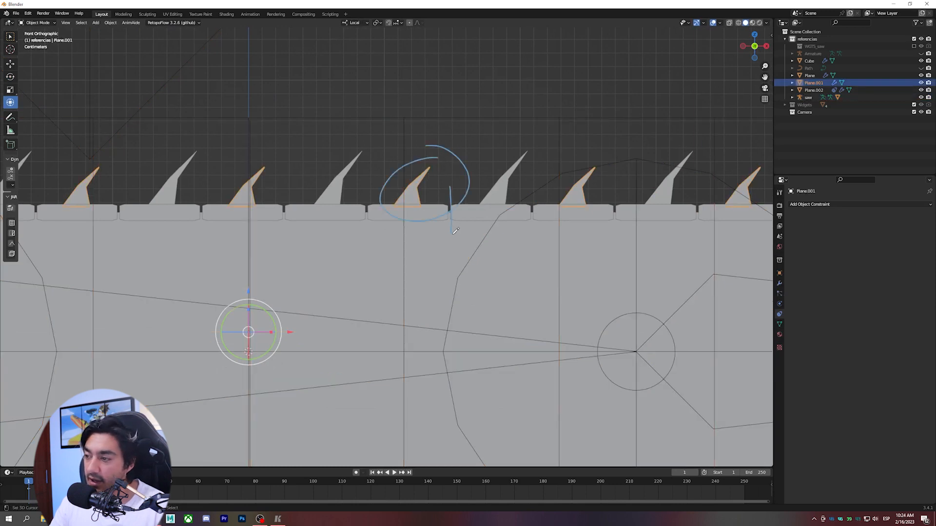
pyautogui.moveTo(456, 231); pyautogui.dragTo(438, 197)
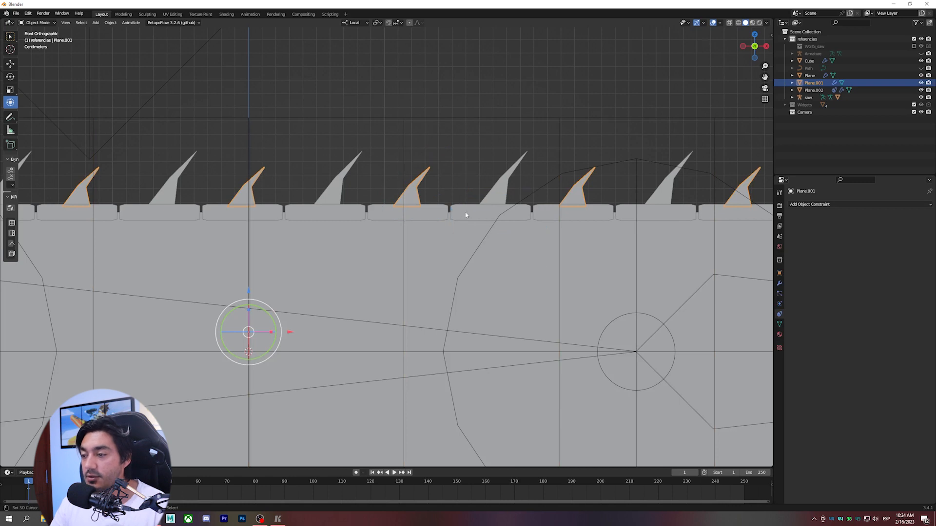
pyautogui.scroll(-1, 451, 211)
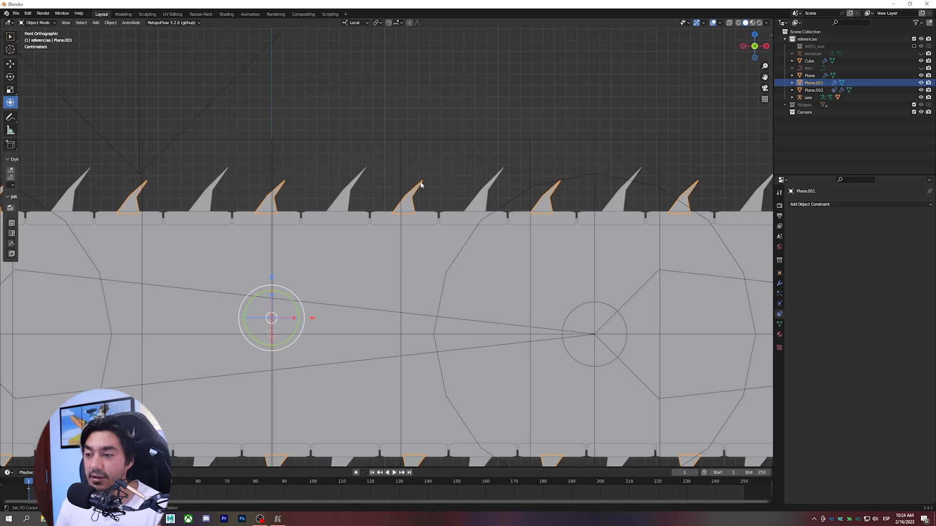
pyautogui.keyDown('shift'); pyautogui.click(432, 213); pyautogui.keyUp('shift')
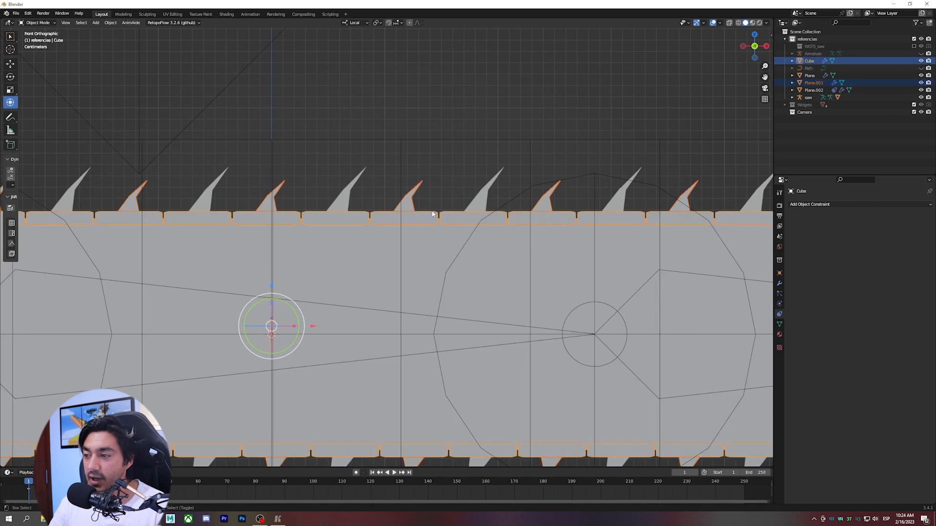
pyautogui.keyDown('shift'); pyautogui.click(501, 176); pyautogui.keyUp('shift')
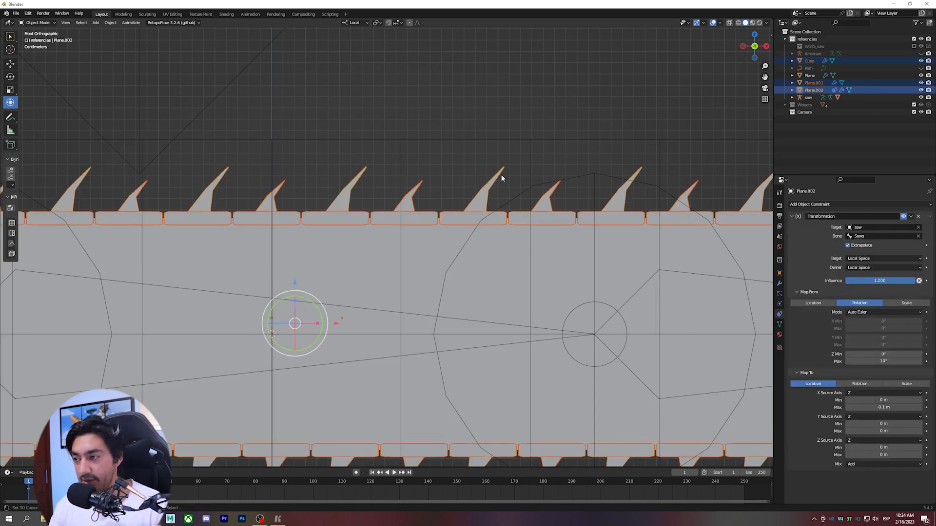
pyautogui.keyDown('shift'); pyautogui.moveTo(502, 176); pyautogui.dragTo(503, 209, button='middle'); pyautogui.keyUp('shift')
# - Copy the Transformation constraint from the active Plane.002 teeth to the selected Plane.001 teeth and Cube chain links, and inspect it on Cube
pyautogui.click(418, 226)
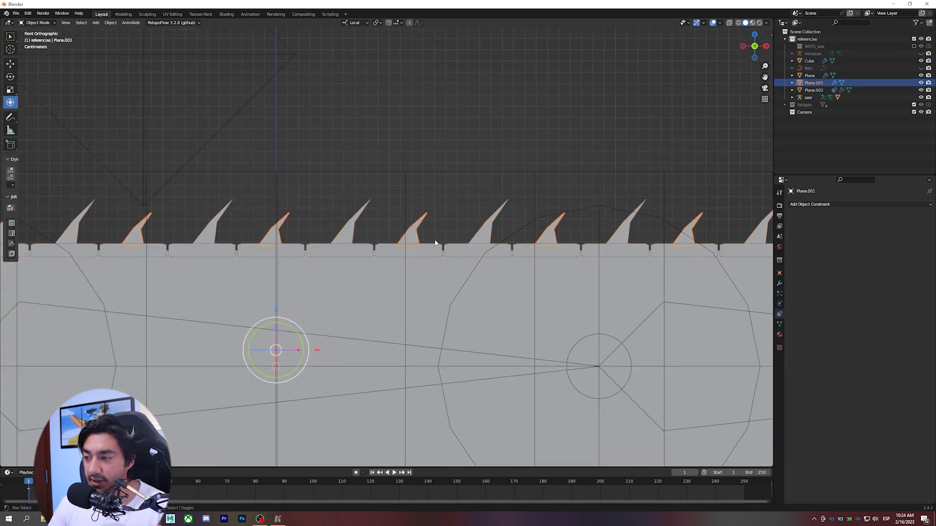
pyautogui.keyDown('shift'); pyautogui.click(438, 247); pyautogui.keyUp('shift')
pyautogui.keyDown('shift'); pyautogui.click(507, 206); pyautogui.keyUp('shift')
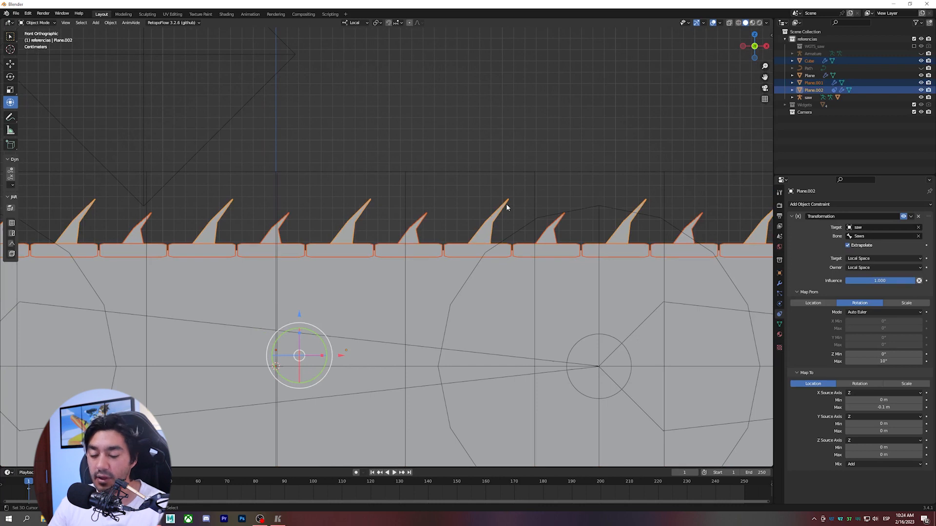
pyautogui.press('F3')
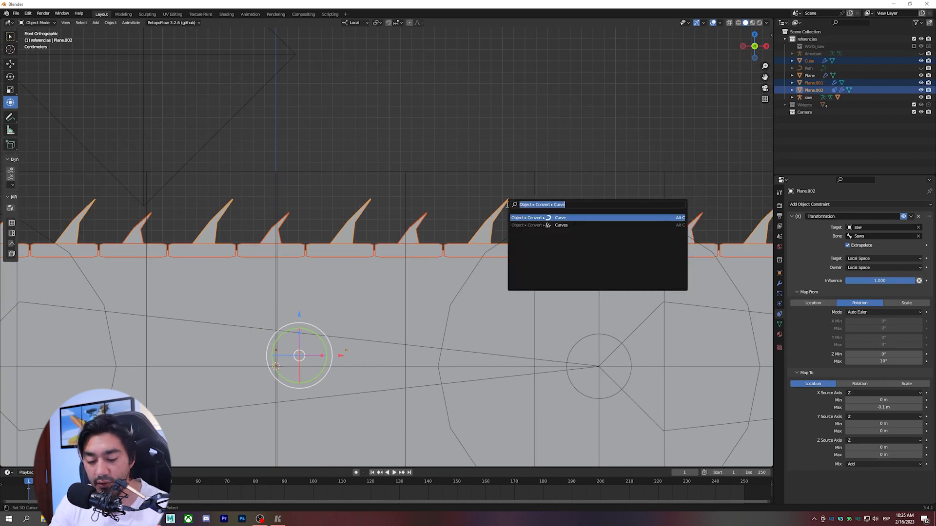
pyautogui.write('contrain')
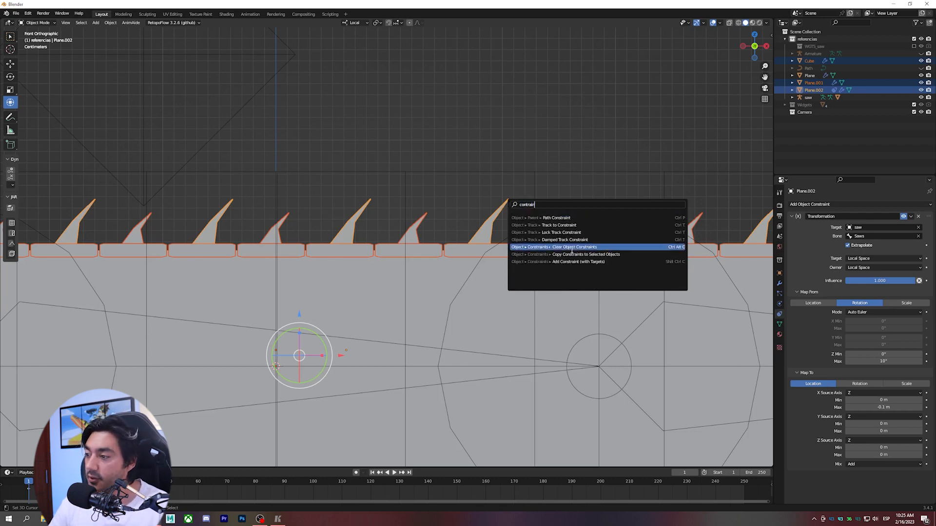
pyautogui.click(597, 254)
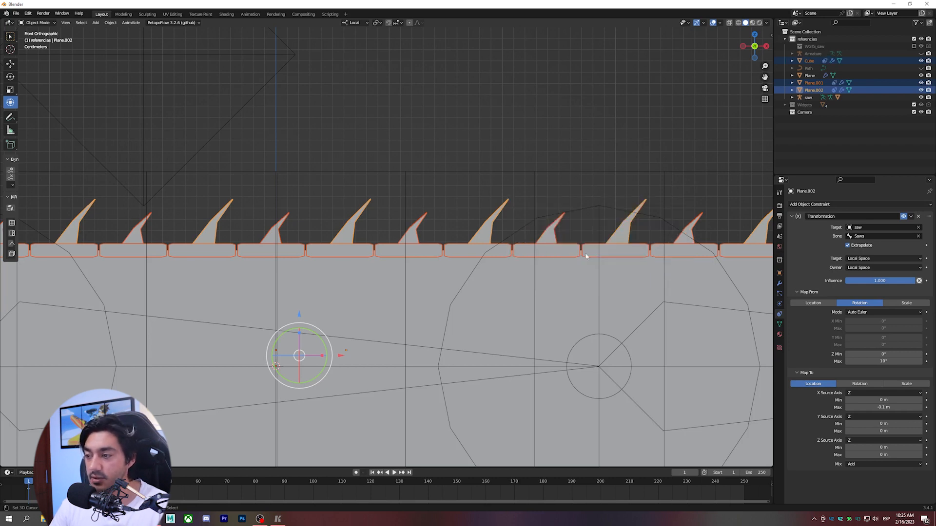
pyautogui.click(527, 252)
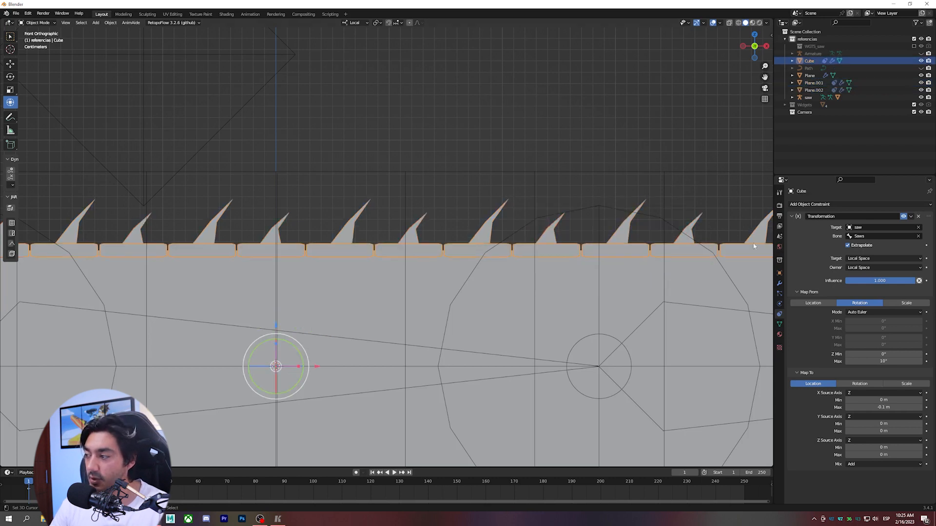
# - Inspect the Transformation constraint settings on the large Plane.002 teeth and the small Plane.001 teeth
pyautogui.click(416, 231)
pyautogui.click(496, 213)
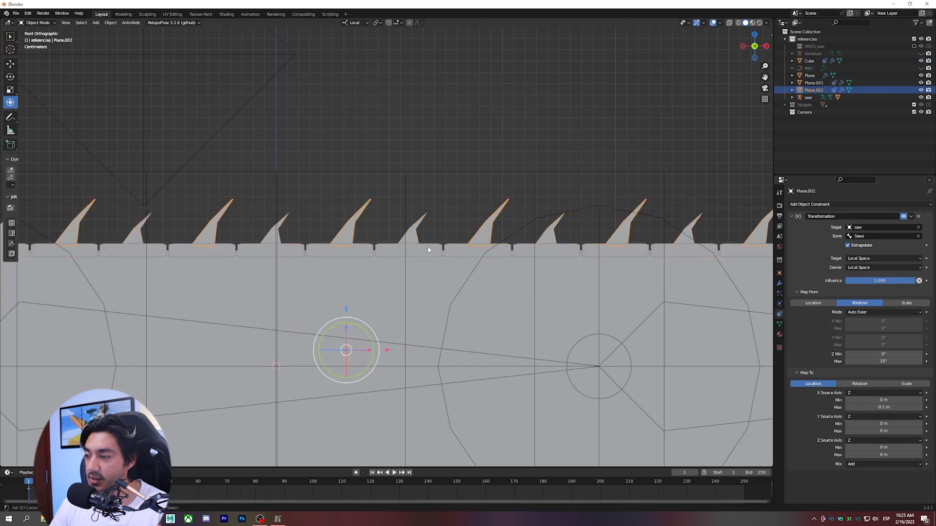
pyautogui.click(428, 248)
pyautogui.click(426, 225)
pyautogui.click(425, 223)
pyautogui.click(425, 223)
pyautogui.click(425, 221)
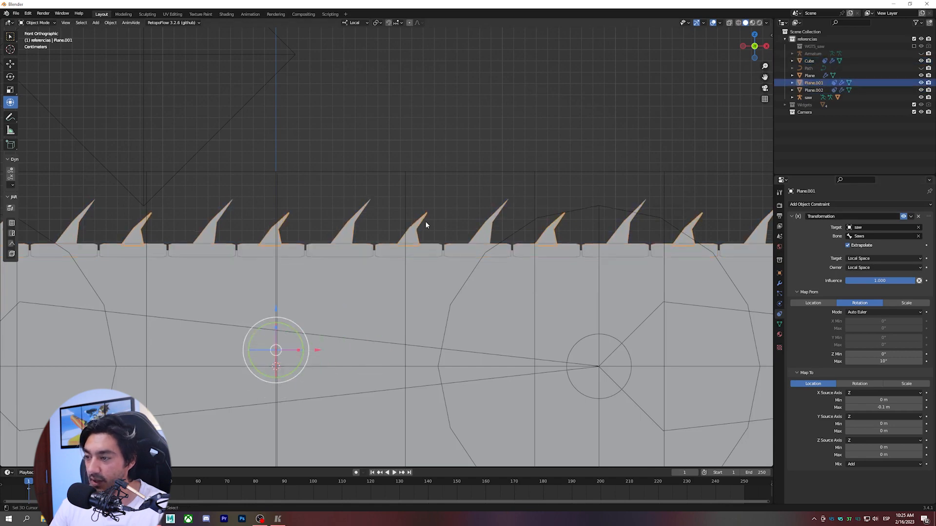
# - Put the saw rig in Pose Mode and rotate the Saws control to test the teeth and links sliding together
pyautogui.scroll(-5, 425, 221)
pyautogui.click(342, 156)
pyautogui.hotkey('ctrl', 'Tab')
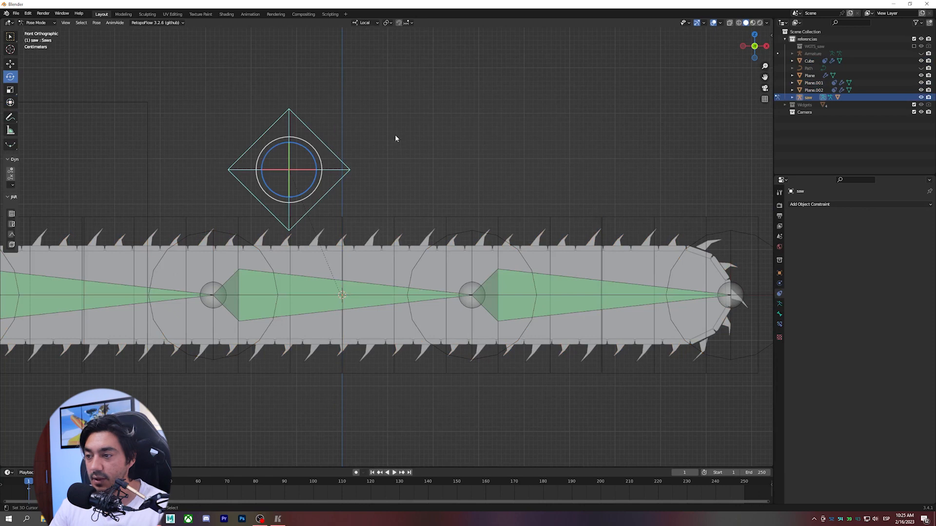
pyautogui.press('r')
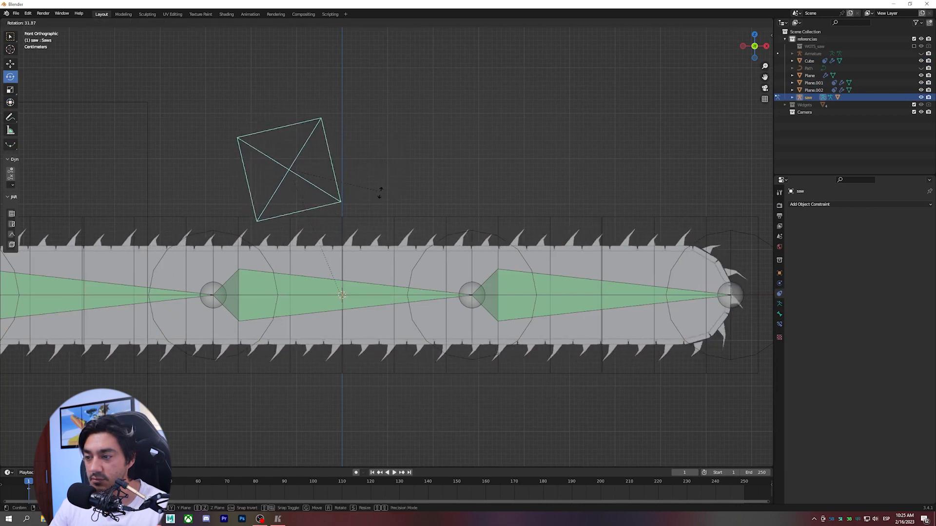
pyautogui.click(478, 243)
# - Bend the chainsaw into an S shape by moving tweak_Bone.001 upward and tweak_Bone.002 downward
pyautogui.click(475, 234)
pyautogui.scroll(-2, 474, 234)
pyautogui.keyDown('shift'); pyautogui.moveTo(474, 234); pyautogui.dragTo(519, 245); pyautogui.keyUp('shift')
pyautogui.press('g')
pyautogui.click(520, 152)
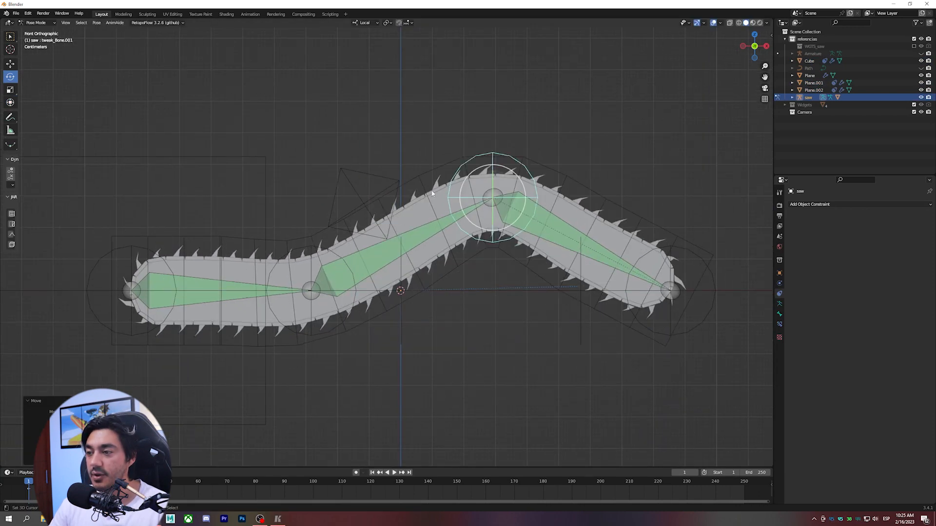
pyautogui.click(398, 182)
pyautogui.click(310, 291)
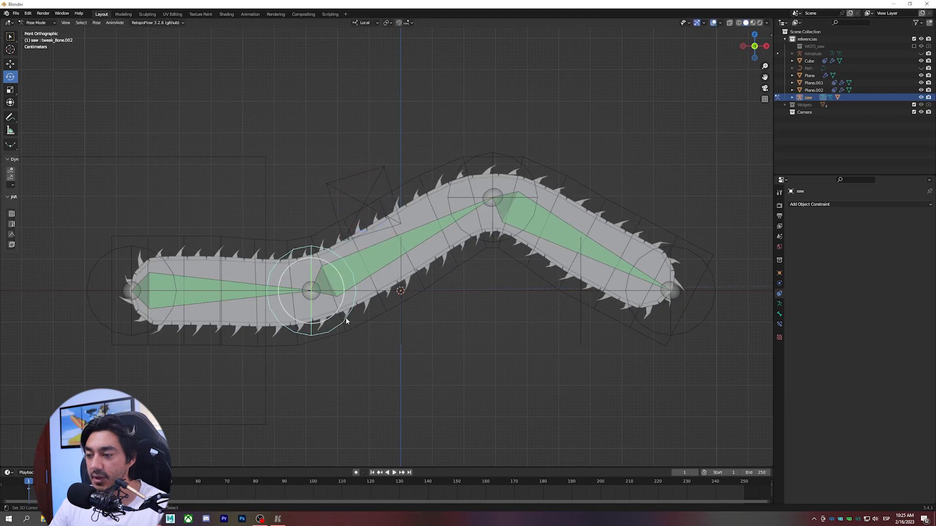
pyautogui.press('g')
pyautogui.click(370, 353)
# - Rotate the Saws control again to test the teeth and chain sliding along the bent chainsaw
pyautogui.click(398, 176)
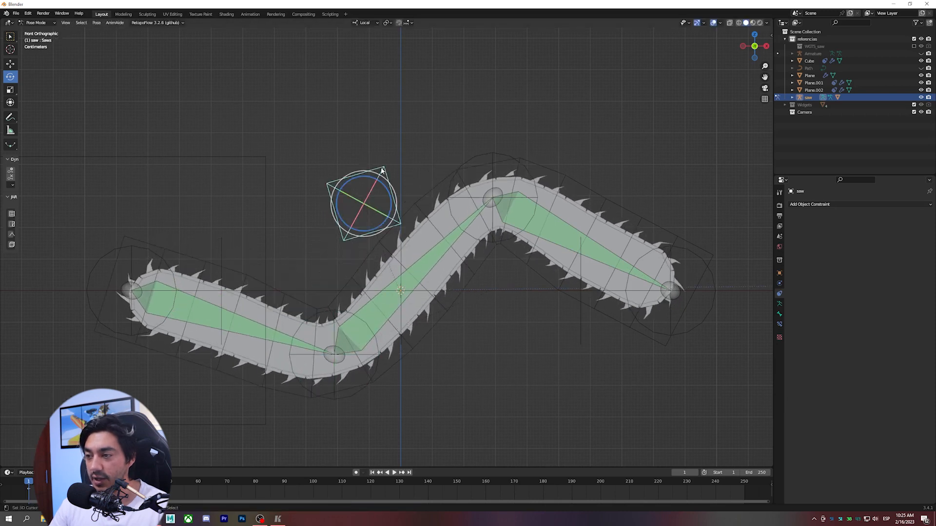
pyautogui.press('r')
pyautogui.click(460, 211)
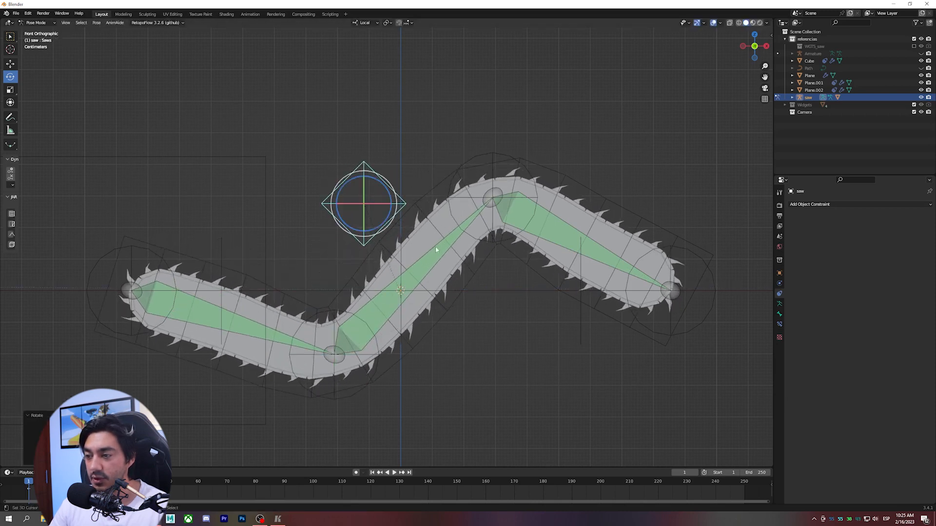